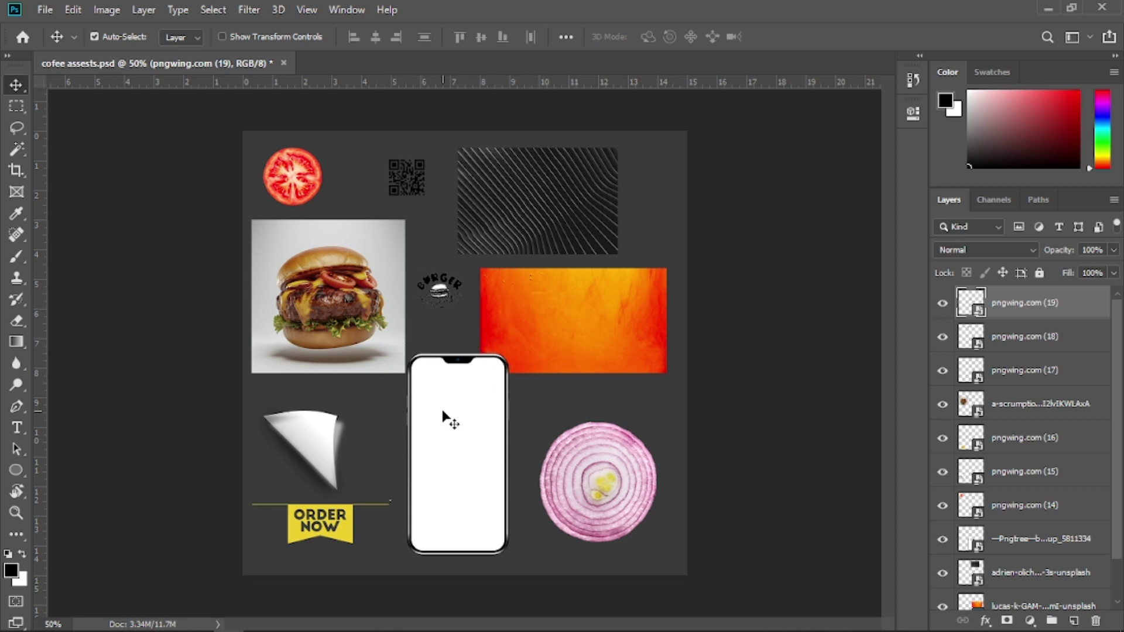
# - Move the phone mockup slightly up and to the right, hide the rulers, and leave no layer selected
pyautogui.moveTo(441, 416)
pyautogui.mouseDown()
pyautogui.moveTo(472, 427)
pyautogui.moveTo(451, 404)
pyautogui.mouseUp()
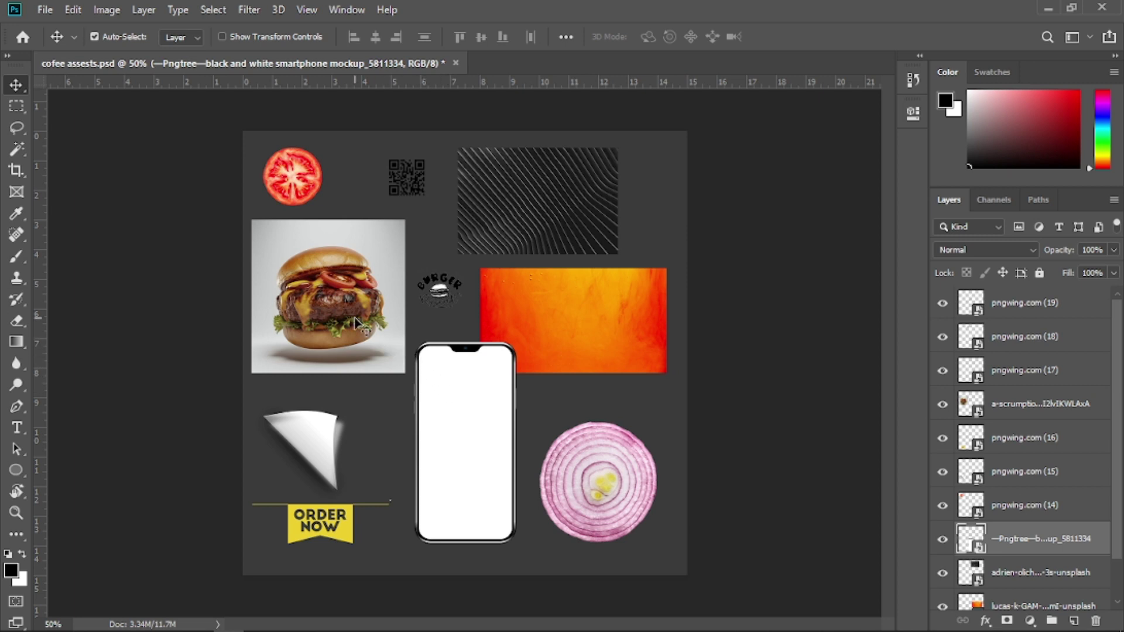
pyautogui.hotkey('ctrl', 'r')
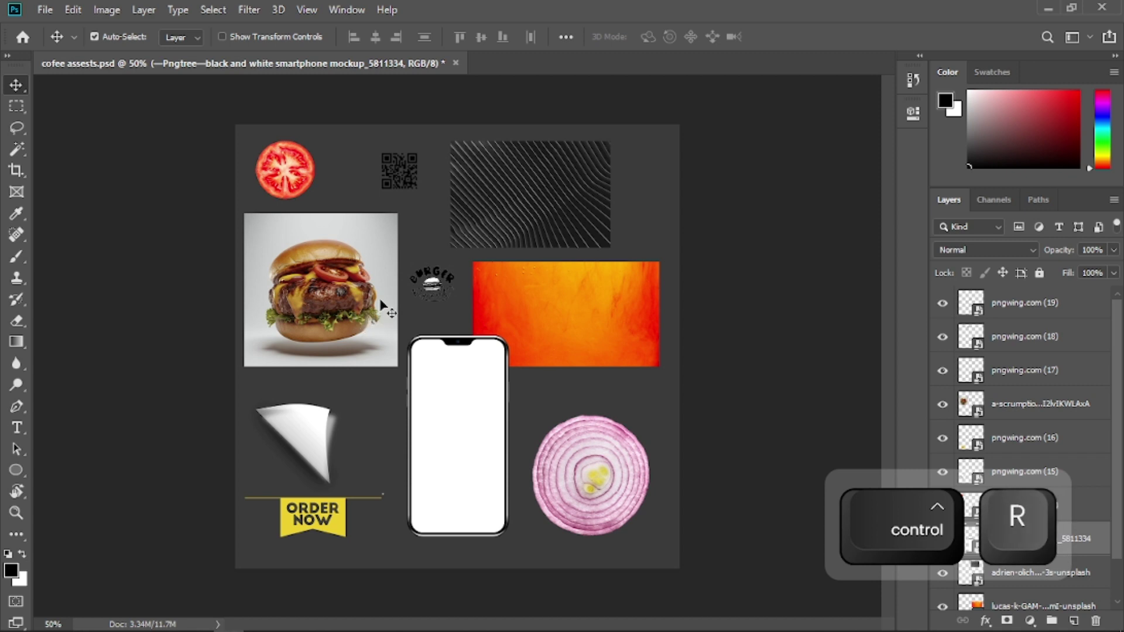
pyautogui.click(736, 301)
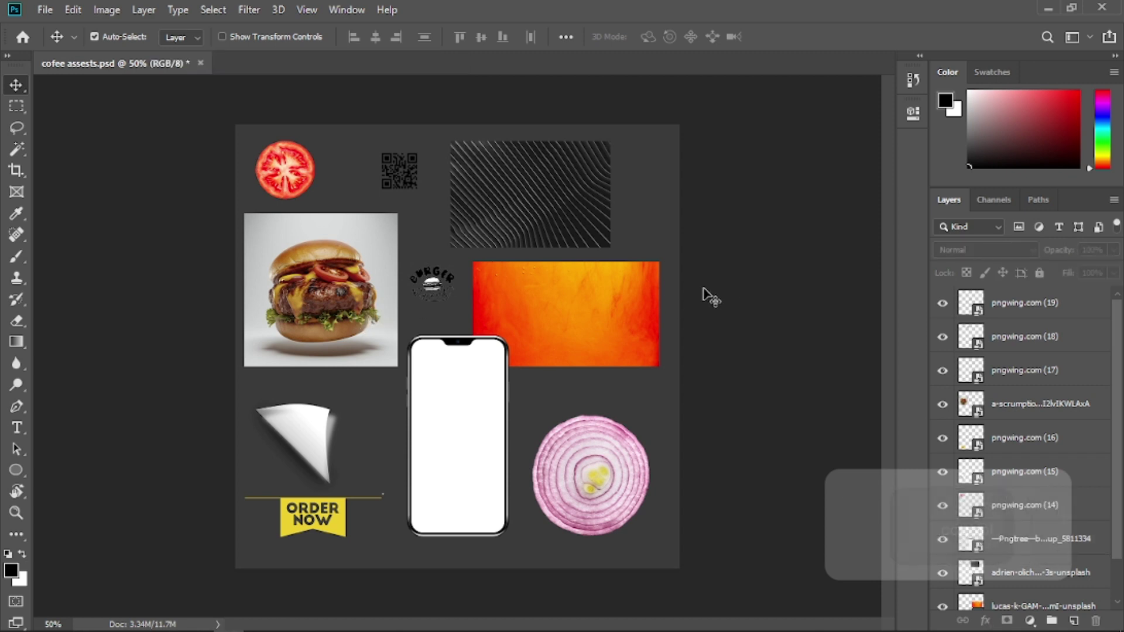
# - Reposition and enlarge the orange texture image until it covers the whole canvas as the background
pyautogui.click(577, 326)
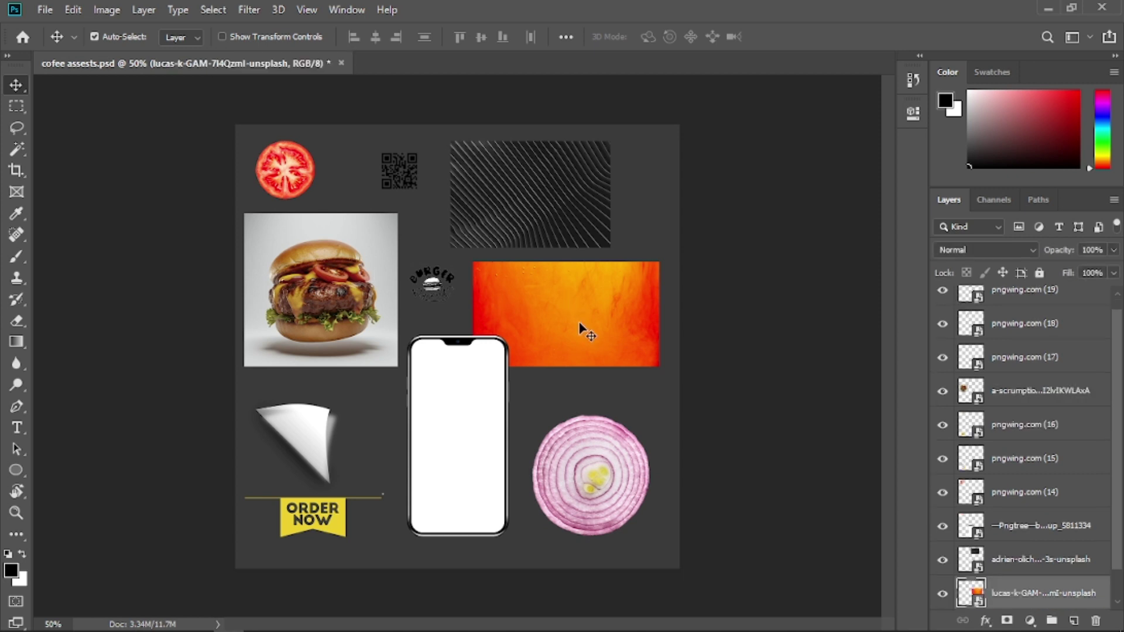
pyautogui.moveTo(579, 329); pyautogui.dragTo(518, 324)
pyautogui.hotkey('ctrl', 't')
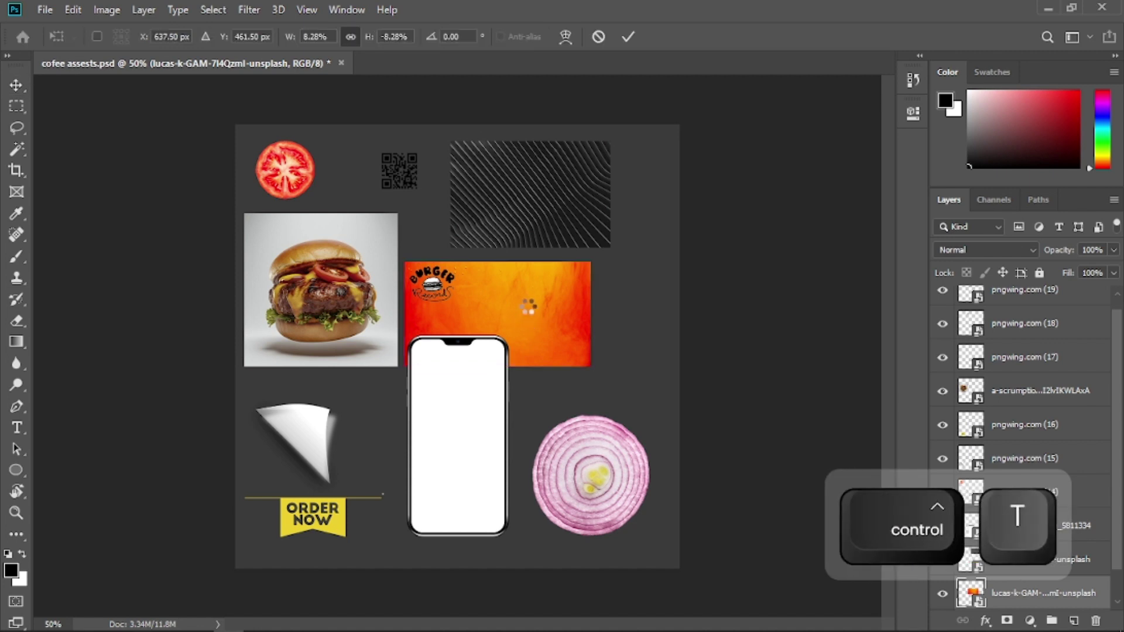
pyautogui.moveTo(497, 367); pyautogui.dragTo(503, 577)
pyautogui.moveTo(520, 171); pyautogui.dragTo(529, 99)
pyautogui.moveTo(552, 237); pyautogui.dragTo(511, 287)
pyautogui.click(626, 43)
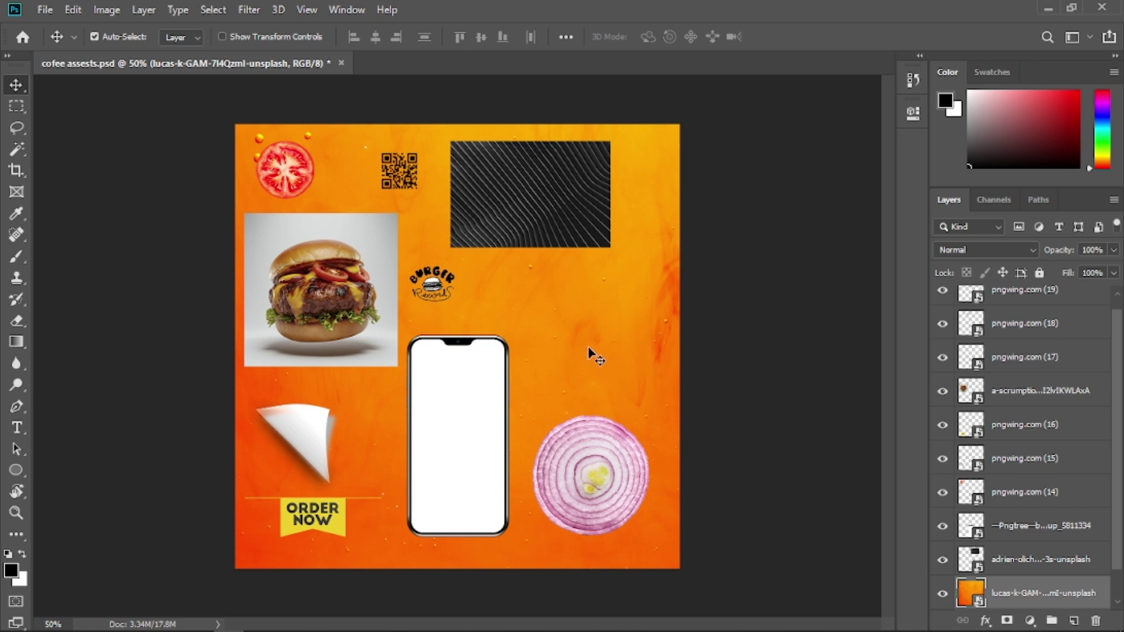
# - Enlarge the dark wavy-line texture to about 29.48% and position it so it covers the whole canvas
pyautogui.moveTo(541, 212); pyautogui.dragTo(519, 253)
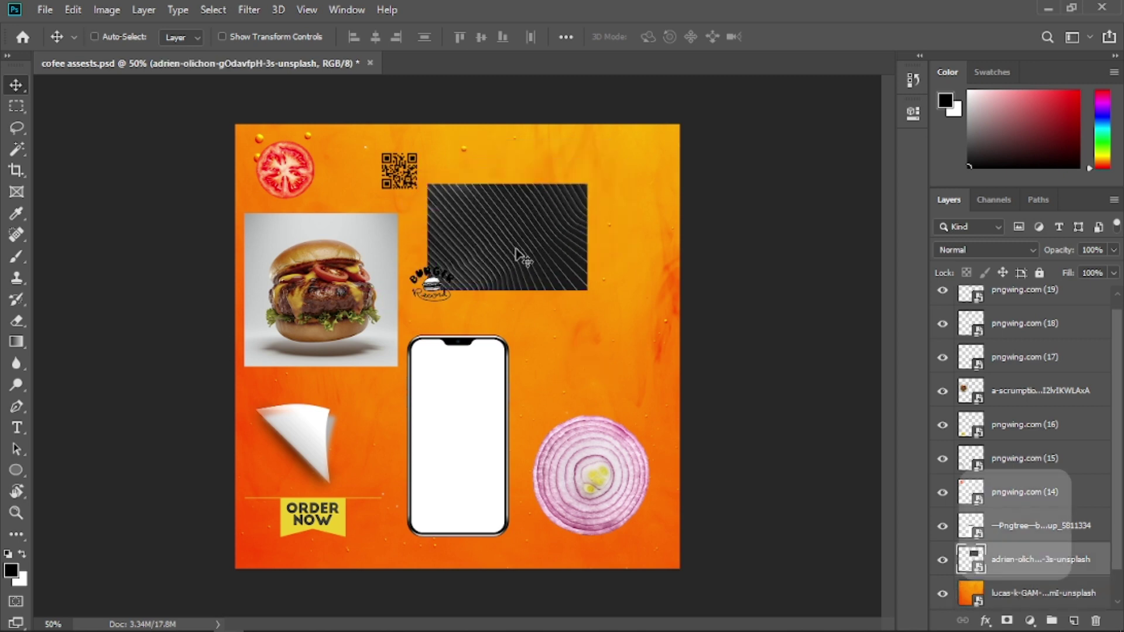
pyautogui.hotkey('ctrl', 't')
pyautogui.moveTo(559, 526); pyautogui.dragTo(534, 521)
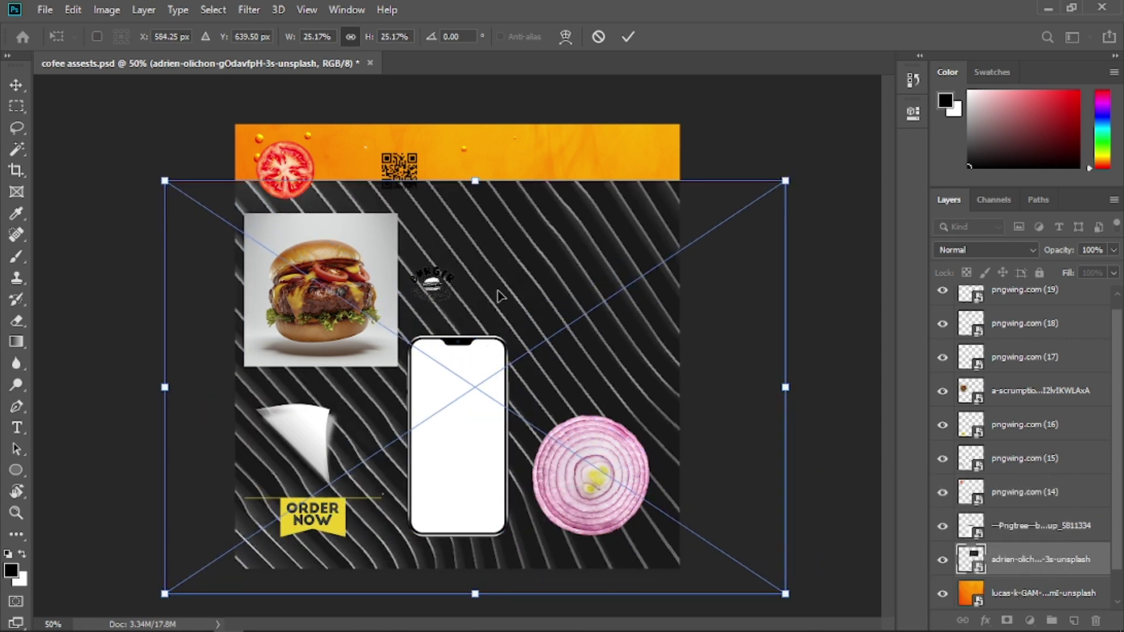
pyautogui.moveTo(473, 181); pyautogui.dragTo(477, 110)
pyautogui.moveTo(514, 194); pyautogui.dragTo(497, 193)
pyautogui.click(628, 36)
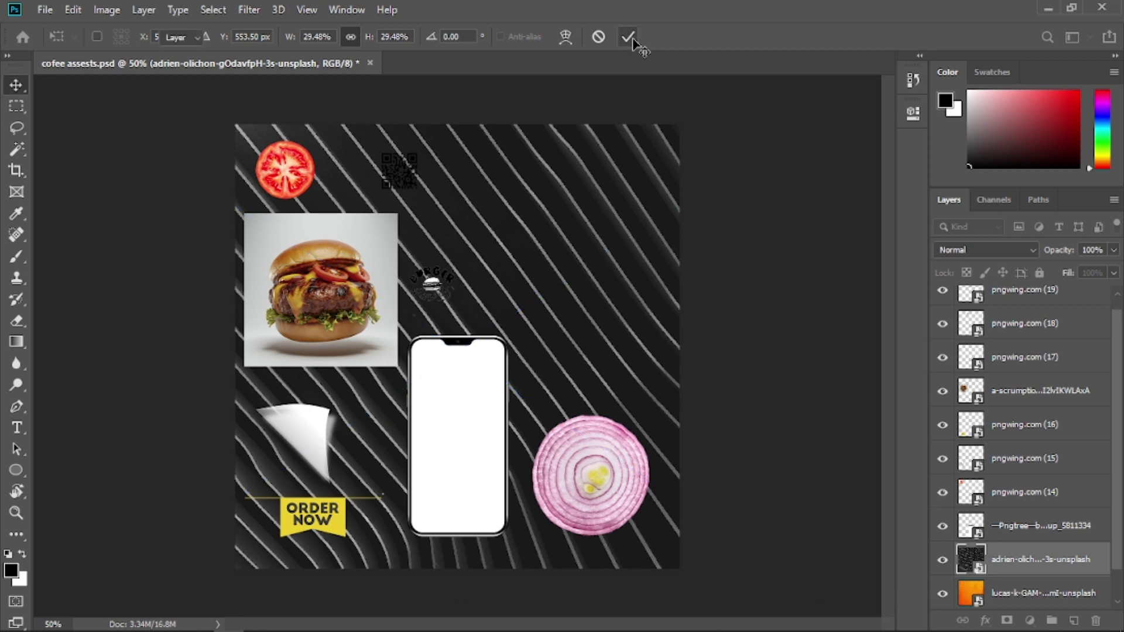
# - Set the wavy-line texture's blend mode to Hard Light and add a layer mask to it
pyautogui.click(976, 248)
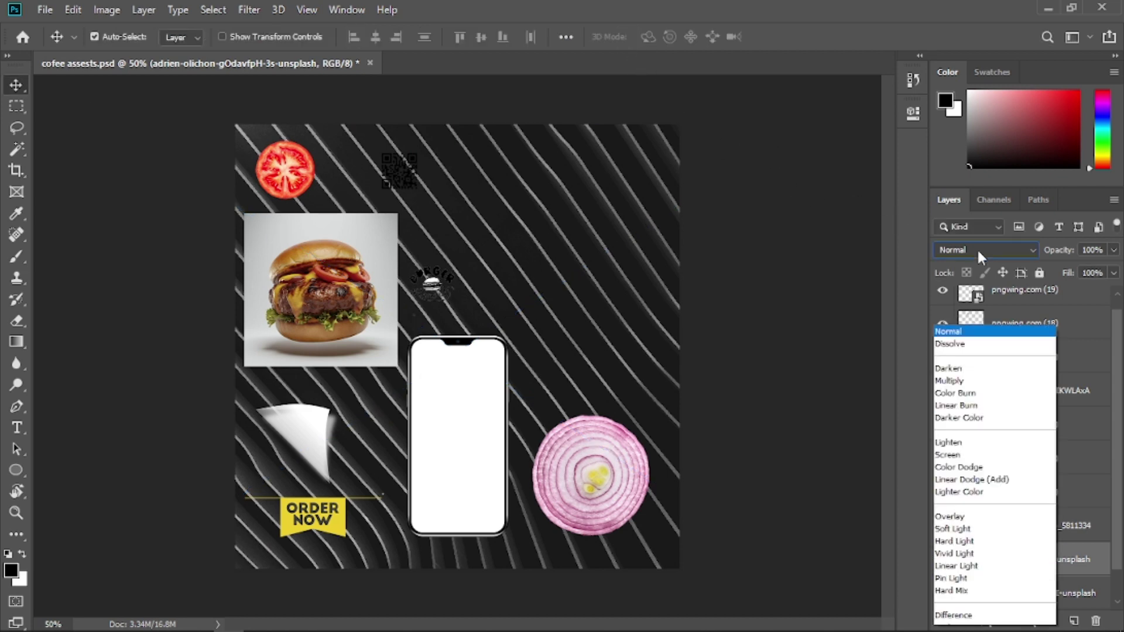
pyautogui.click(968, 448)
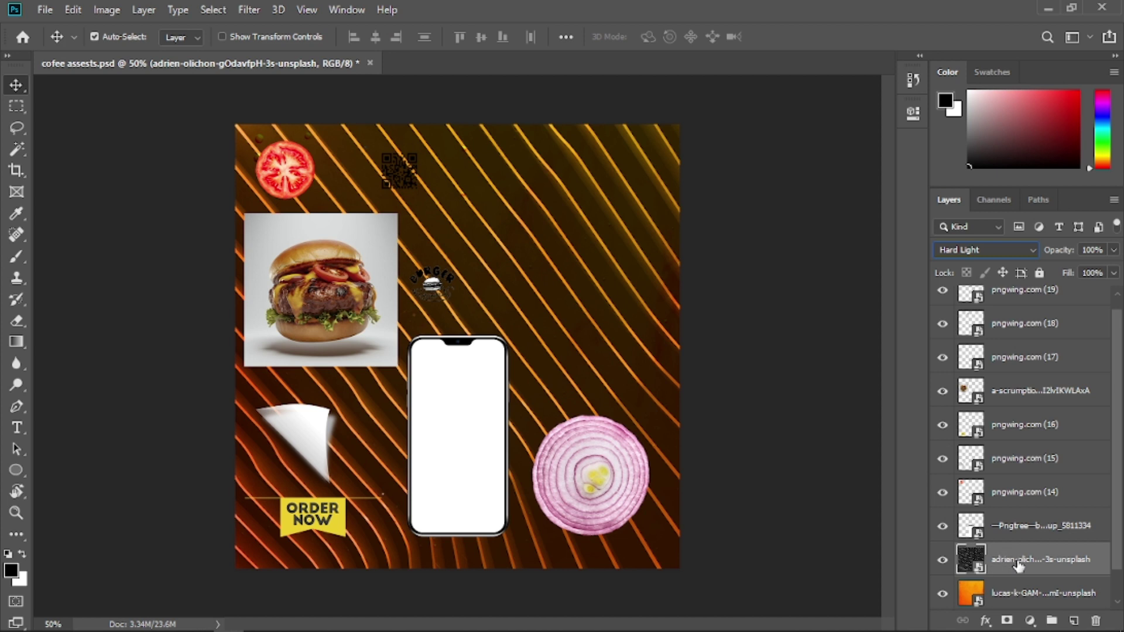
pyautogui.click(1007, 621)
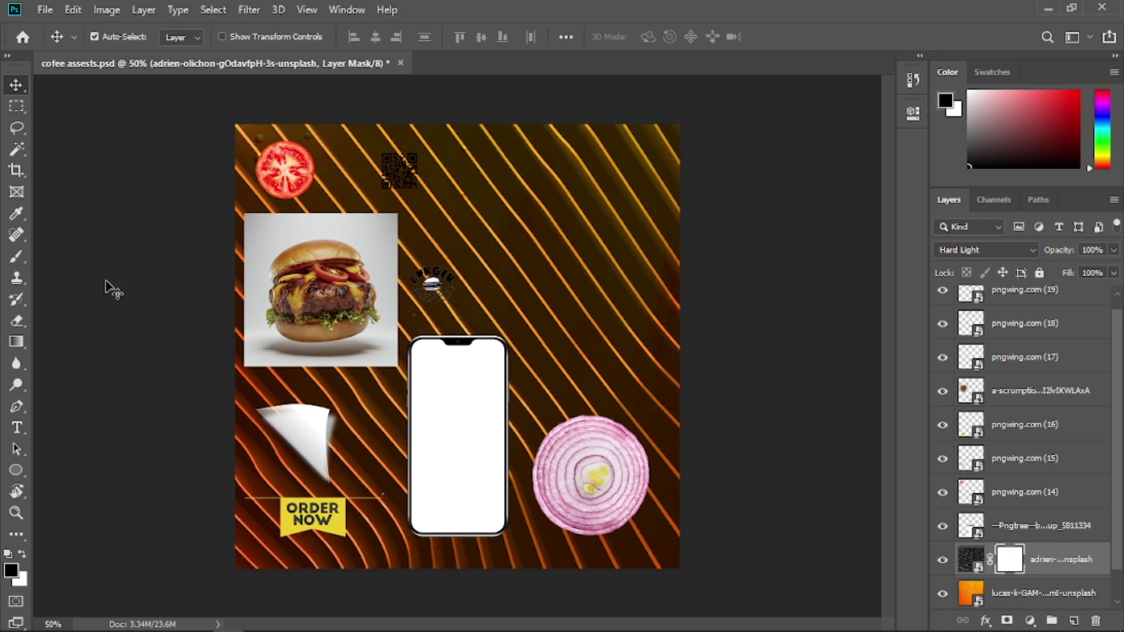
# - Set up a Soft Round brush with 0% hardness and a size of 1500 px
pyautogui.click(20, 261)
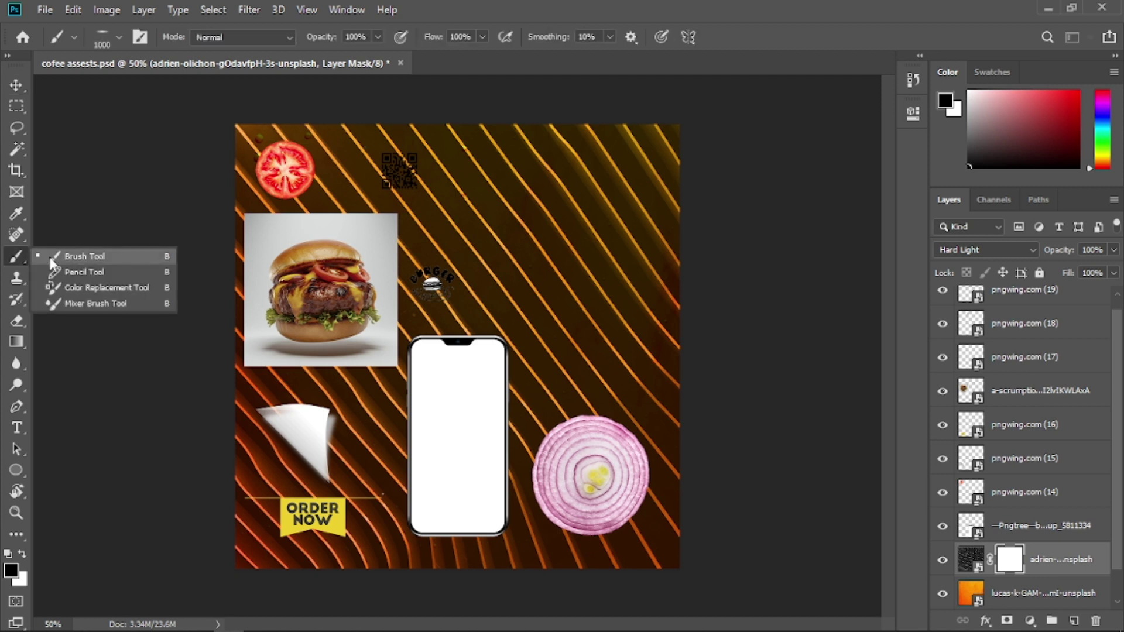
pyautogui.click(65, 255)
pyautogui.rightClick(484, 240)
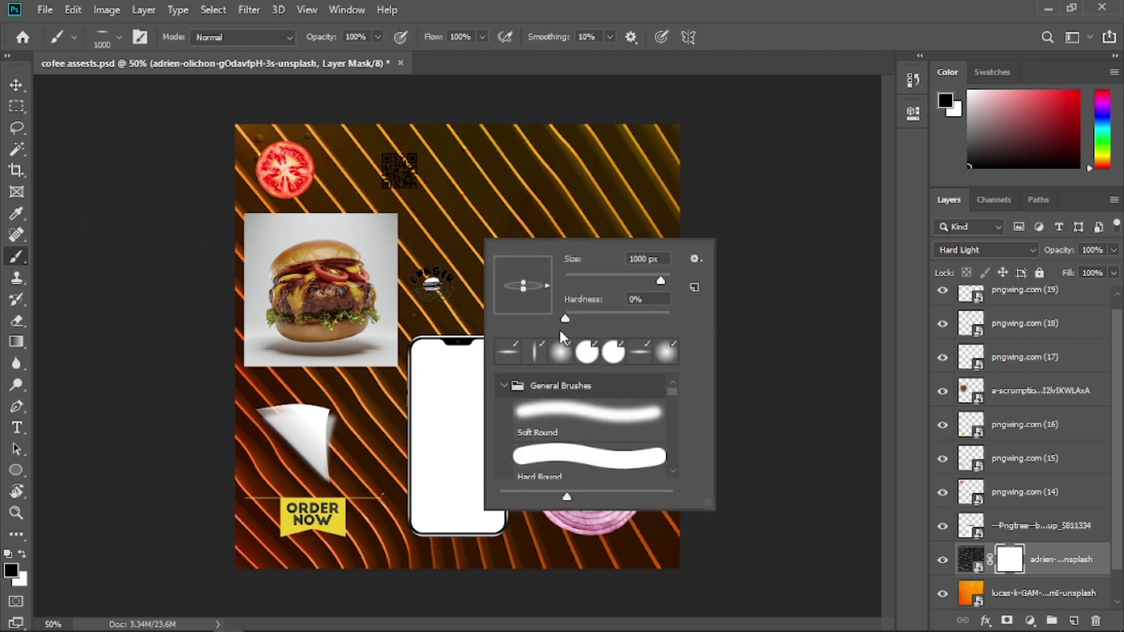
pyautogui.click(560, 421)
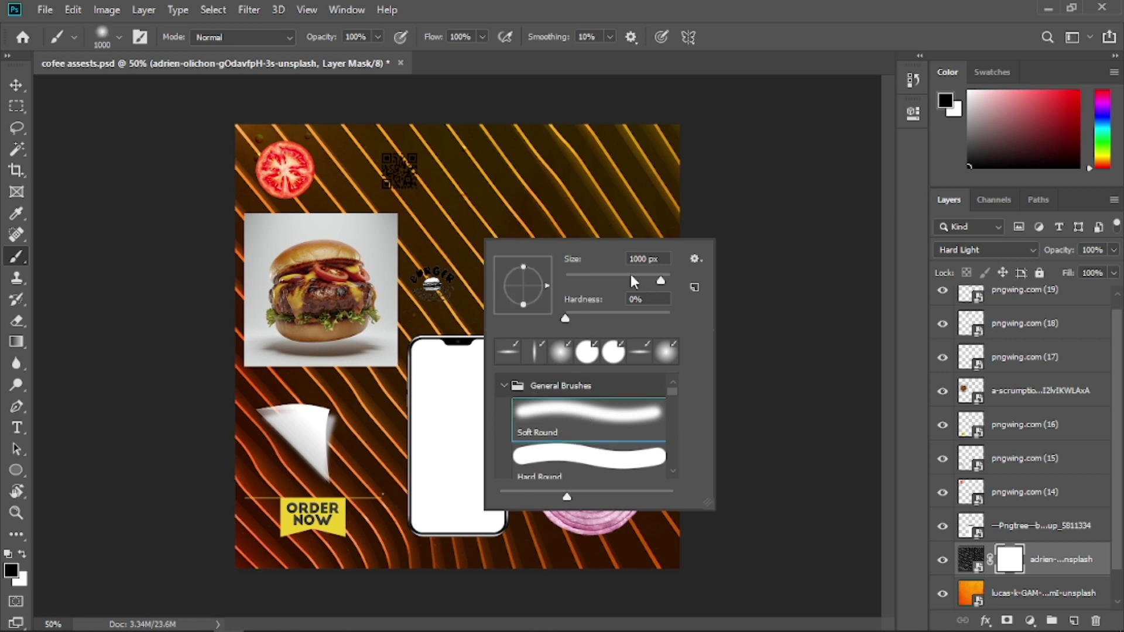
pyautogui.moveTo(646, 304); pyautogui.dragTo(618, 300)
pyautogui.click(782, 37)
pyautogui.press(']')
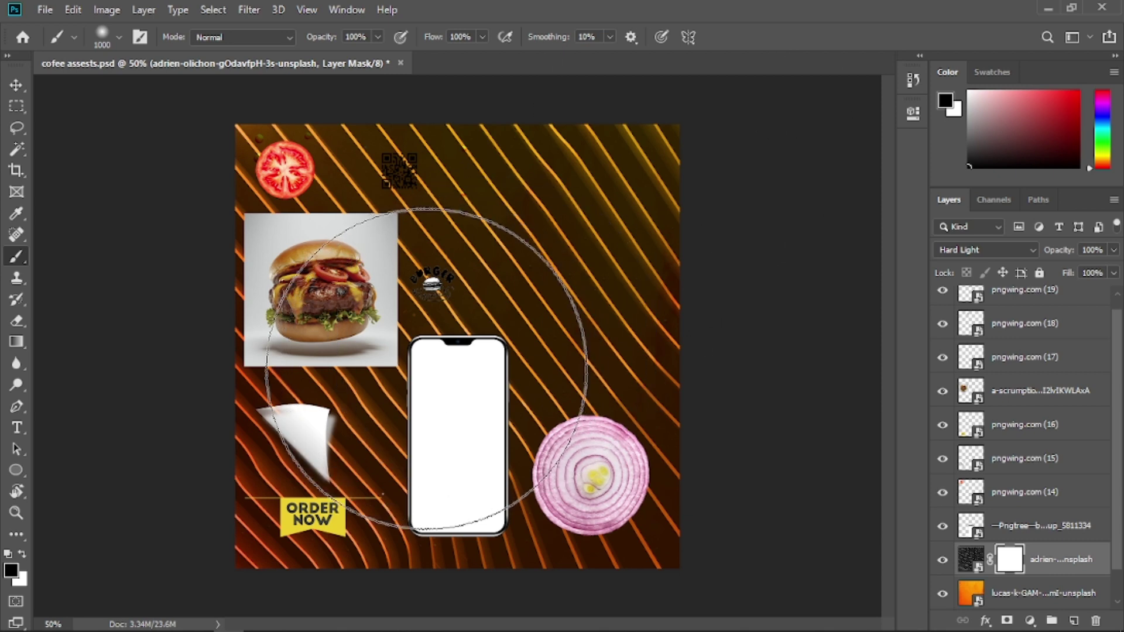
pyautogui.press(']')
pyautogui.press(']')
pyautogui.press(']')
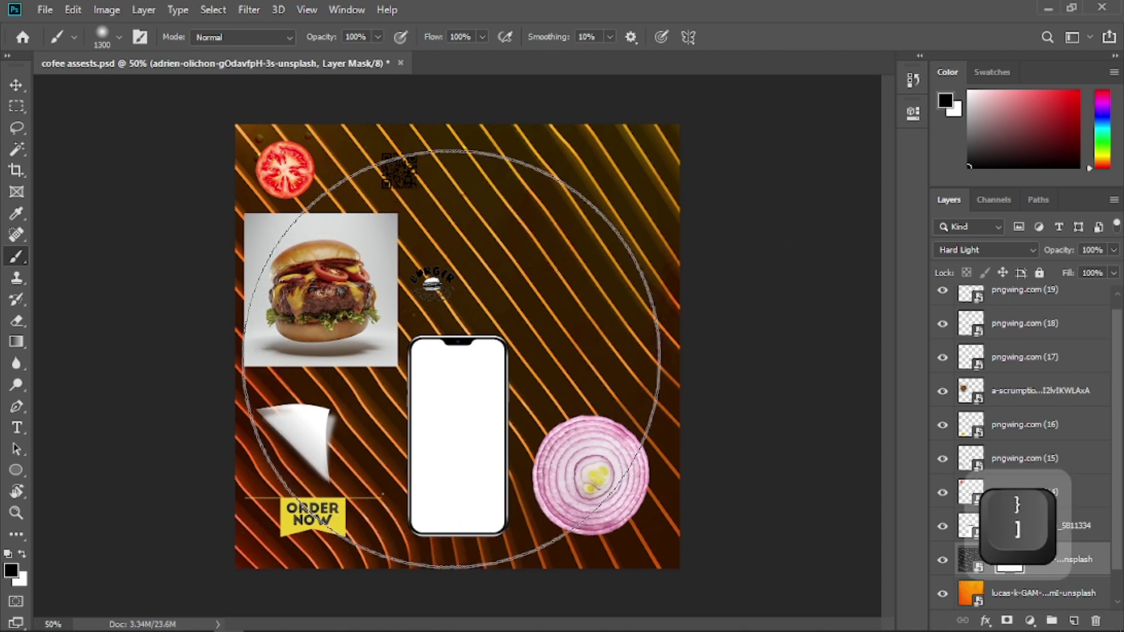
pyautogui.press(']')
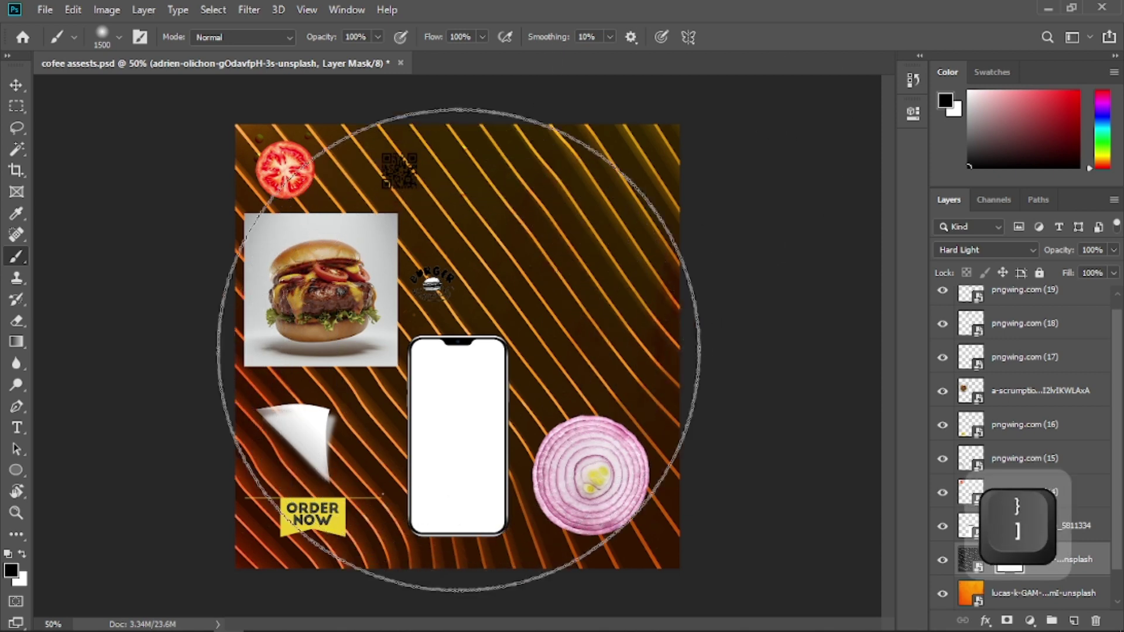
# - Paint black over the centre of the wavy-line texture's mask so the lines fade out in the middle of the canvas
pyautogui.click(12, 572)
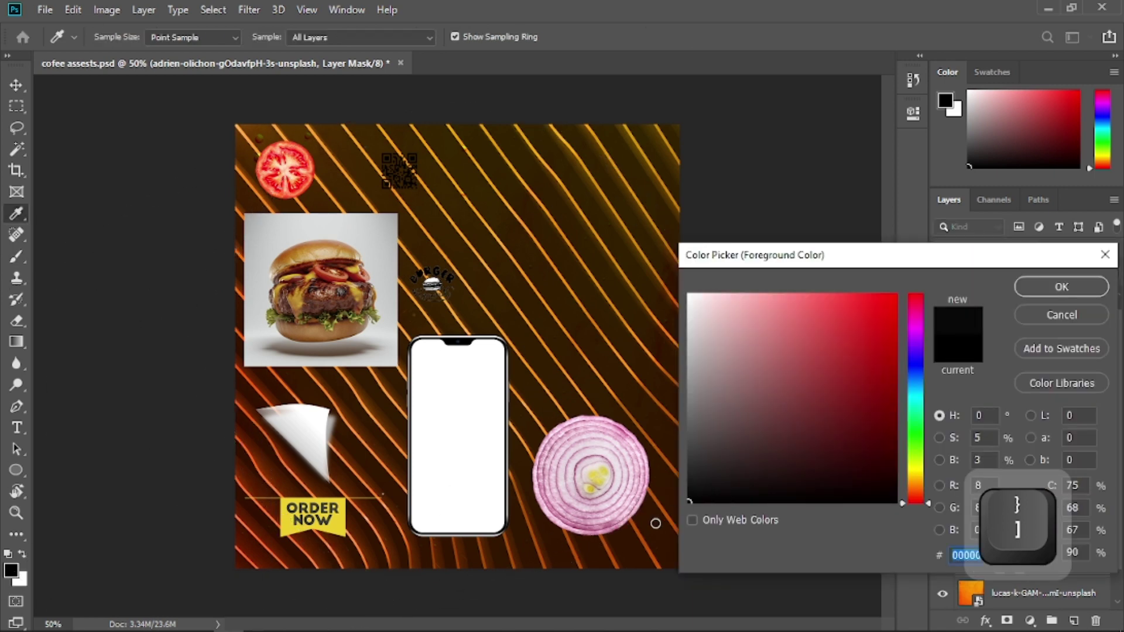
pyautogui.click(1061, 287)
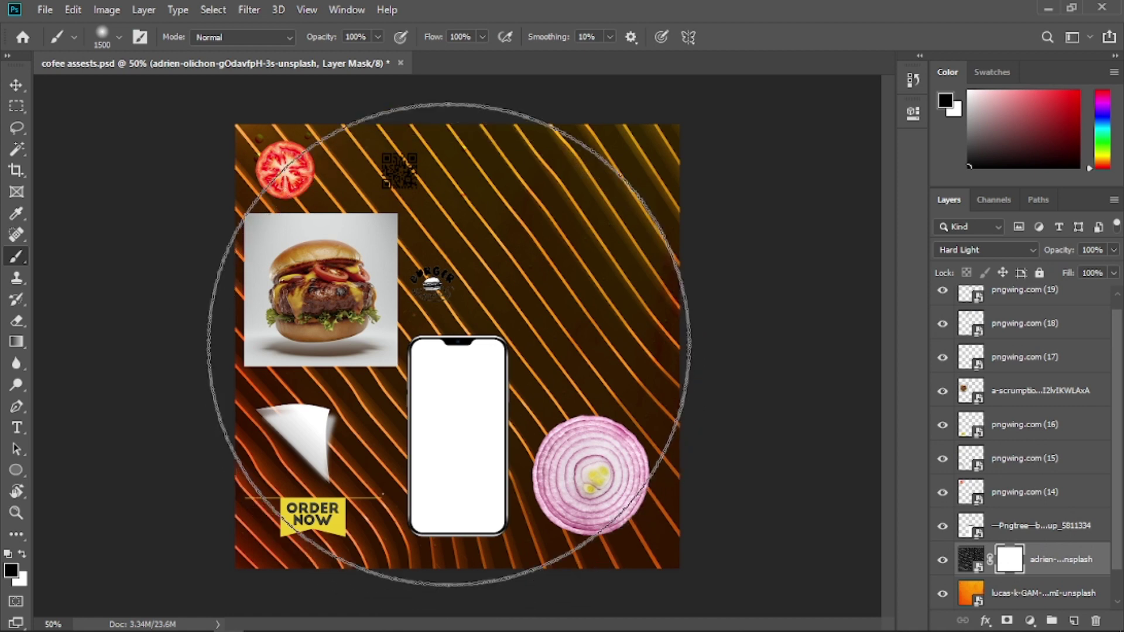
pyautogui.click(462, 336)
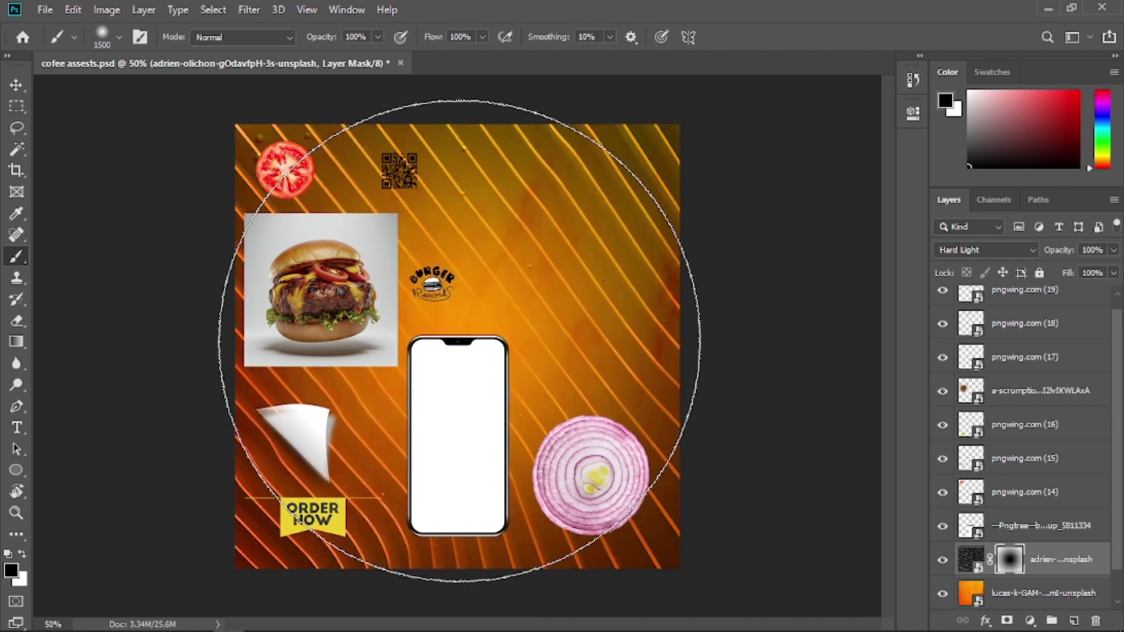
pyautogui.click(459, 341)
pyautogui.click(457, 346)
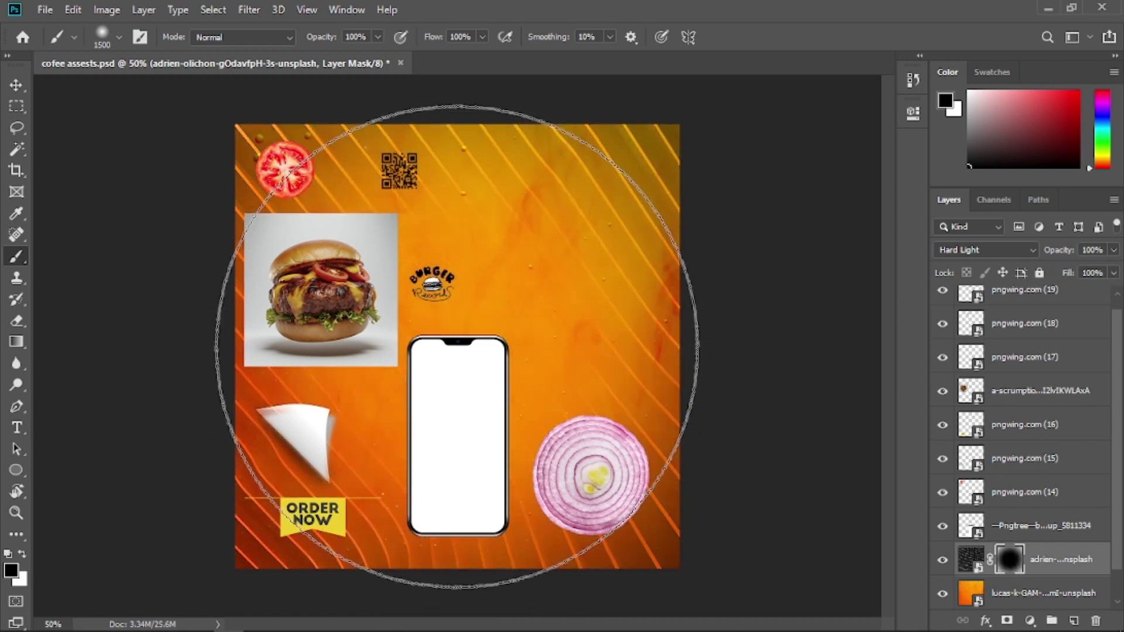
pyautogui.click(456, 347)
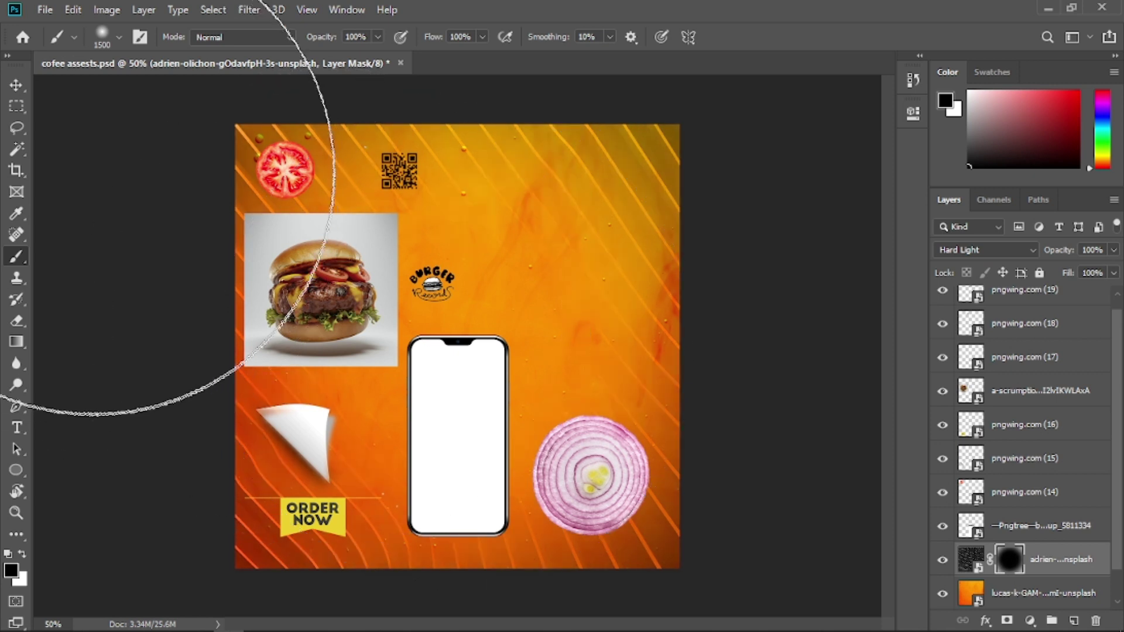
# - Enlarge the burger picture to about 22.43% at the canvas centre and mask away its grey background using the burger's outline
pyautogui.click(17, 84)
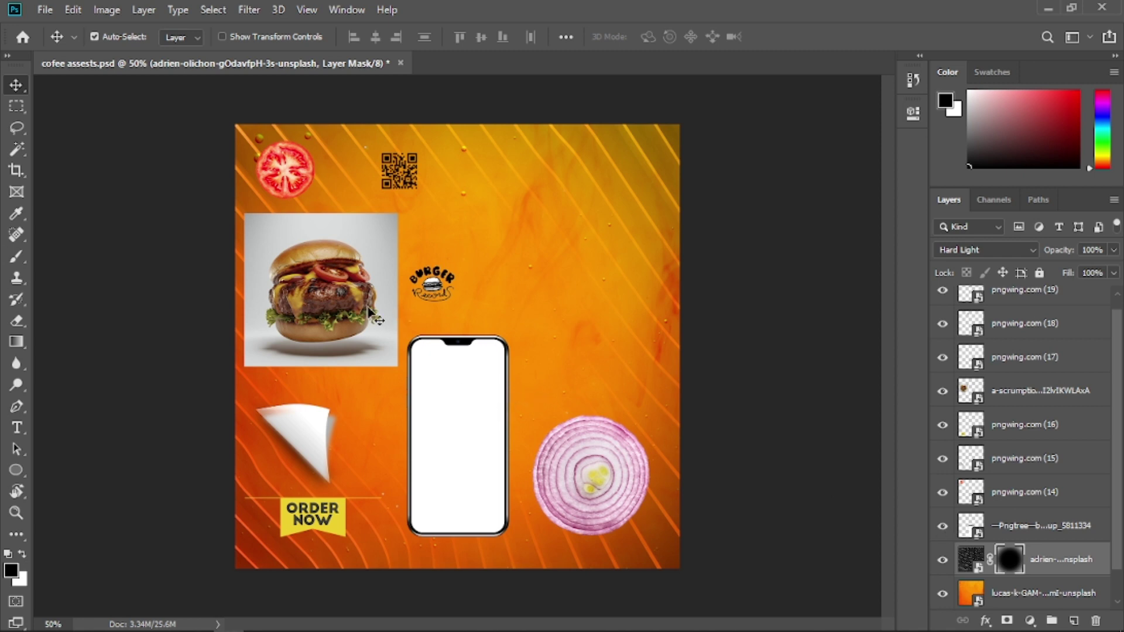
pyautogui.click(350, 314)
pyautogui.moveTo(349, 314); pyautogui.dragTo(482, 349)
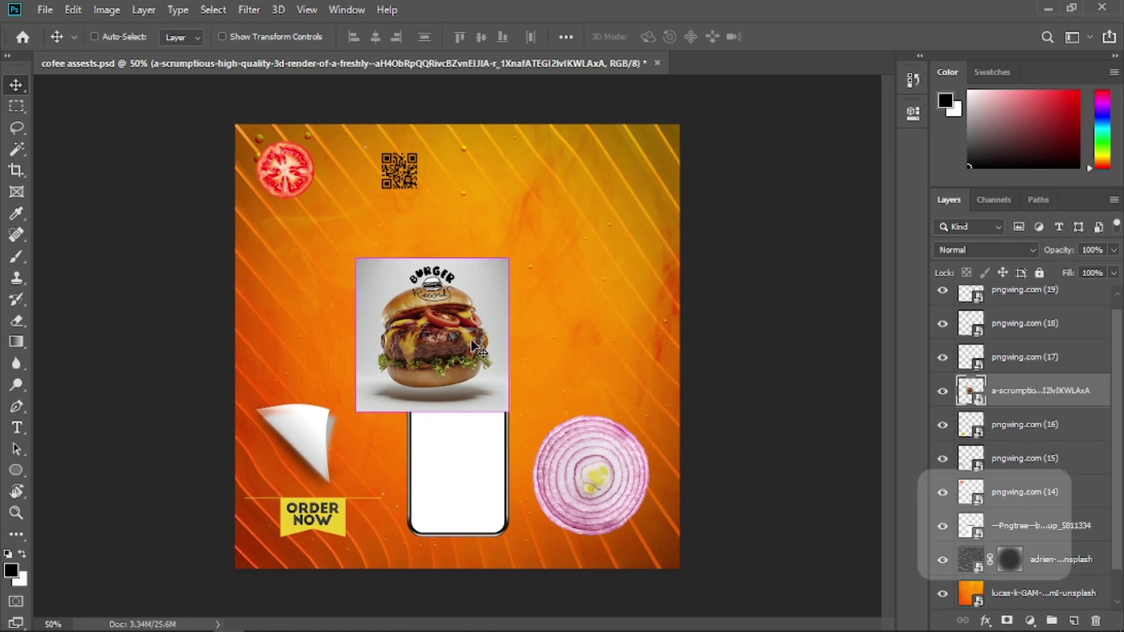
pyautogui.hotkey('ctrl', 't')
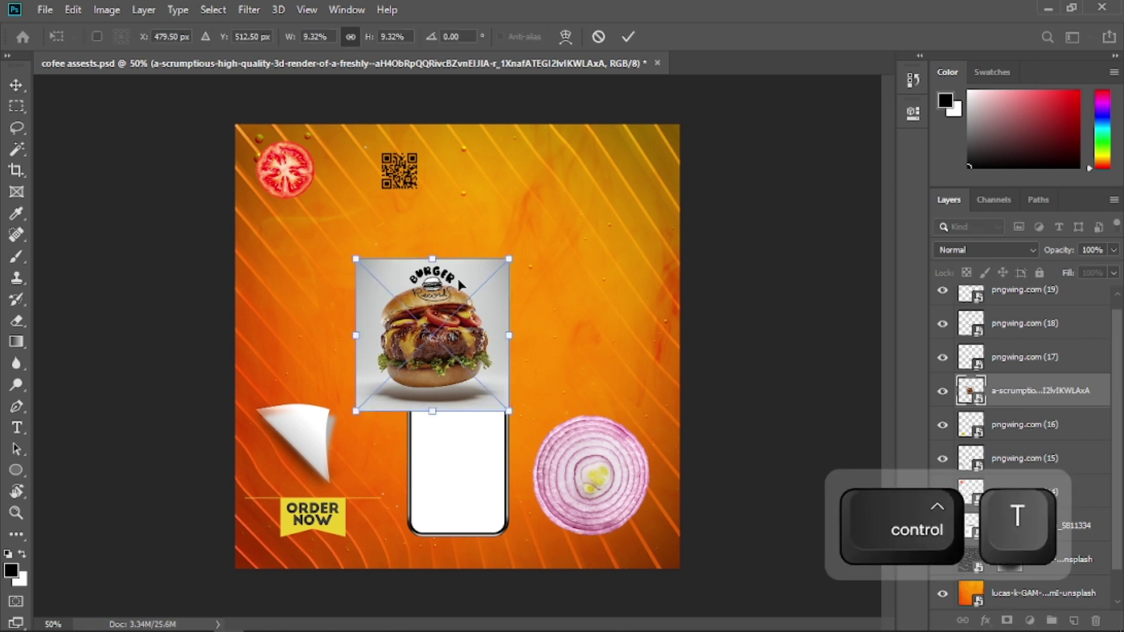
pyautogui.moveTo(425, 254); pyautogui.dragTo(428, 153)
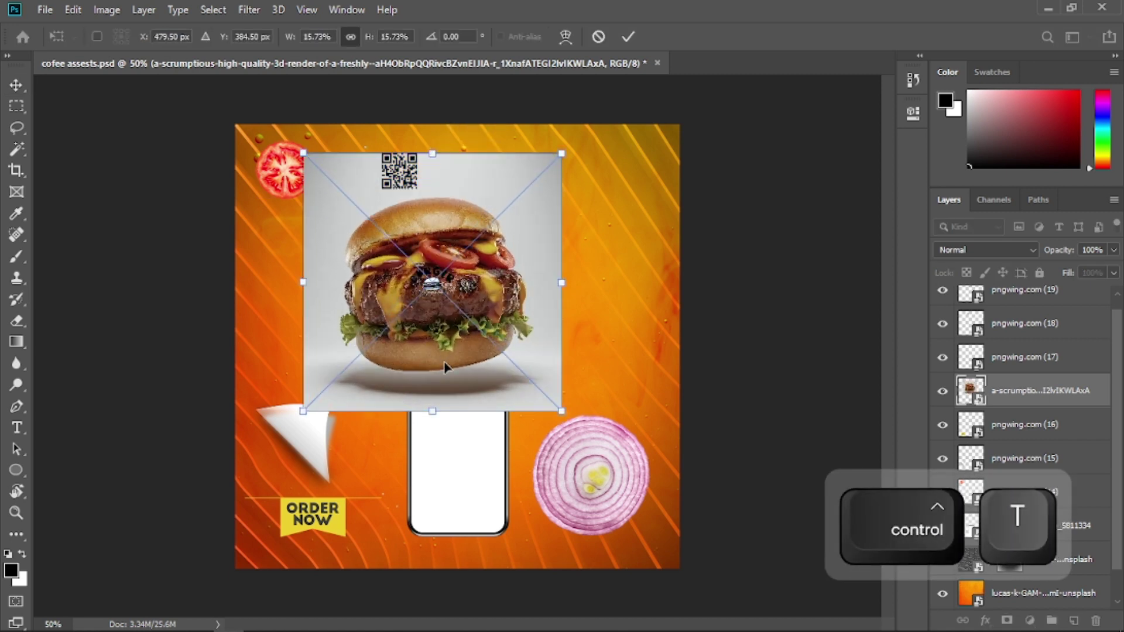
pyautogui.moveTo(435, 470); pyautogui.dragTo(441, 519)
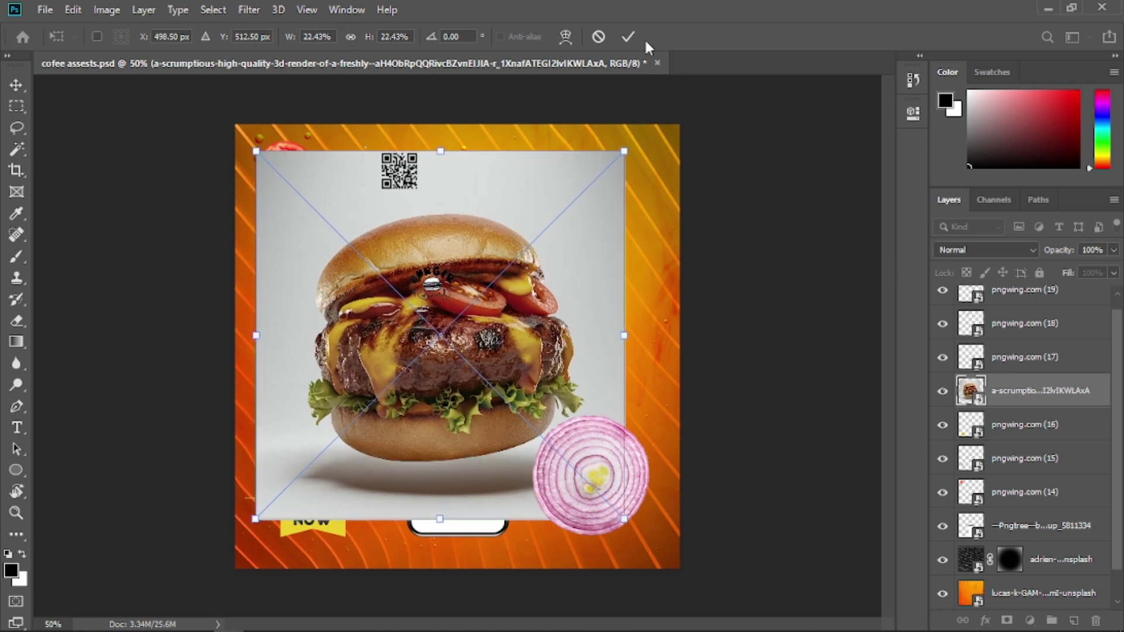
pyautogui.click(628, 36)
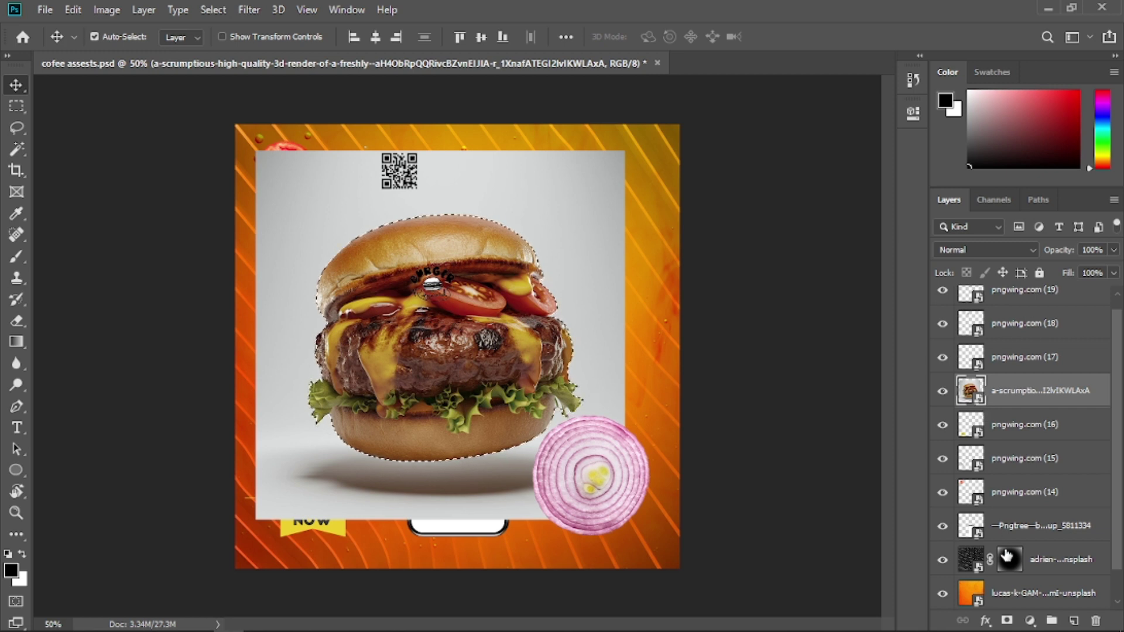
pyautogui.click(1006, 620)
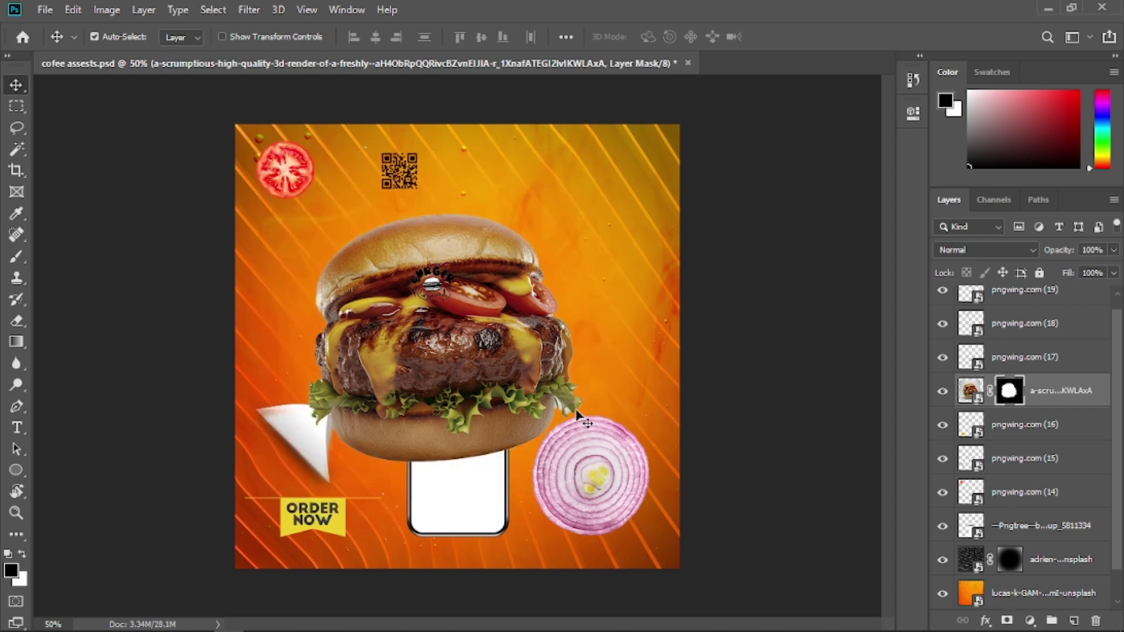
# - Set the brush to 100% hardness and 9 px for retouching the burger's mask around the lettuce at its right side
pyautogui.press('z')
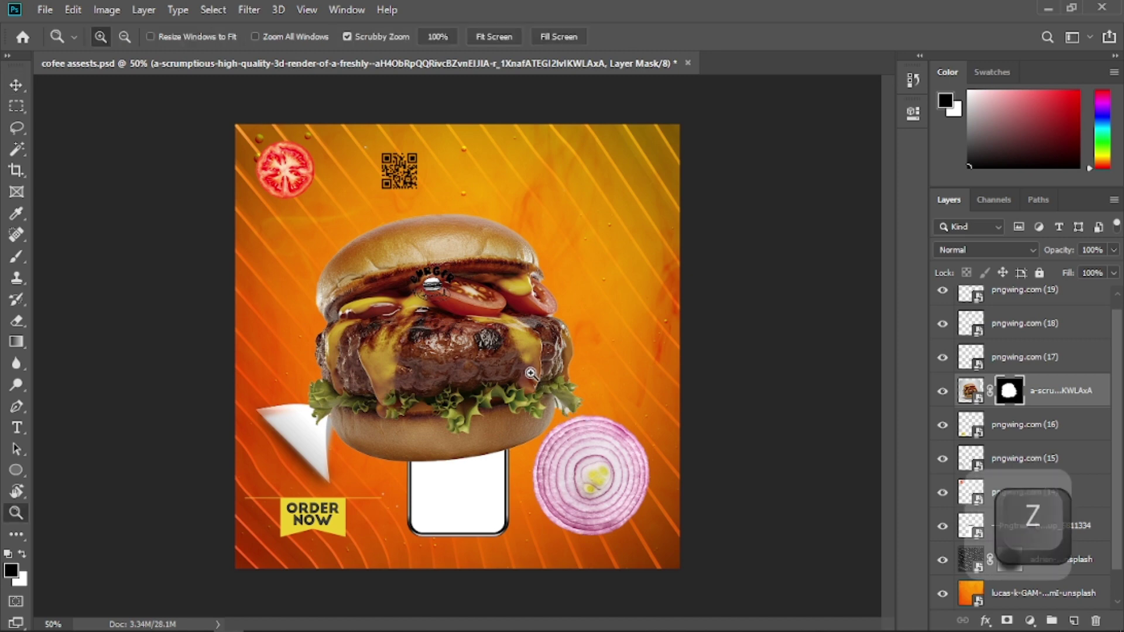
pyautogui.moveTo(583, 422); pyautogui.dragTo(624, 484)
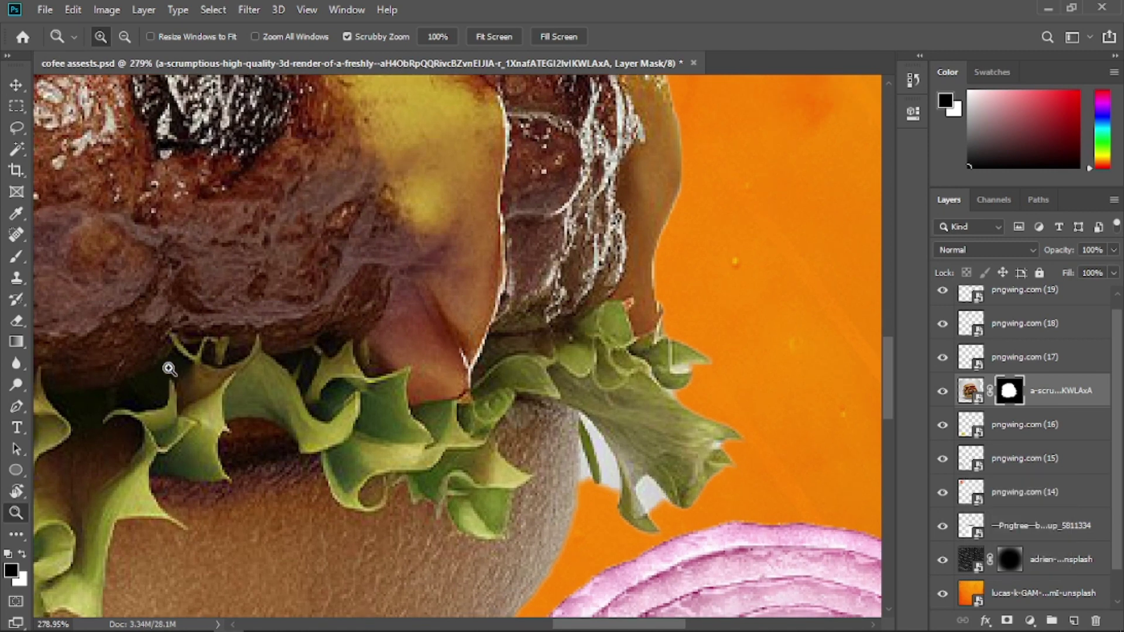
pyautogui.click(17, 258)
pyautogui.click(103, 257)
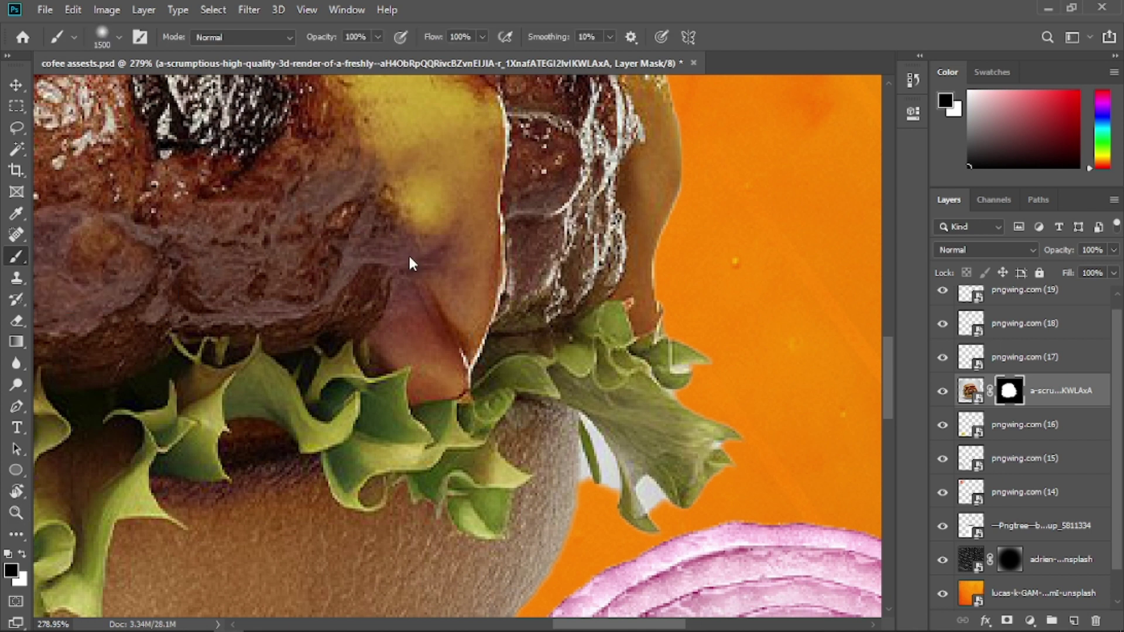
pyautogui.rightClick(408, 255)
pyautogui.moveTo(532, 330); pyautogui.dragTo(665, 339)
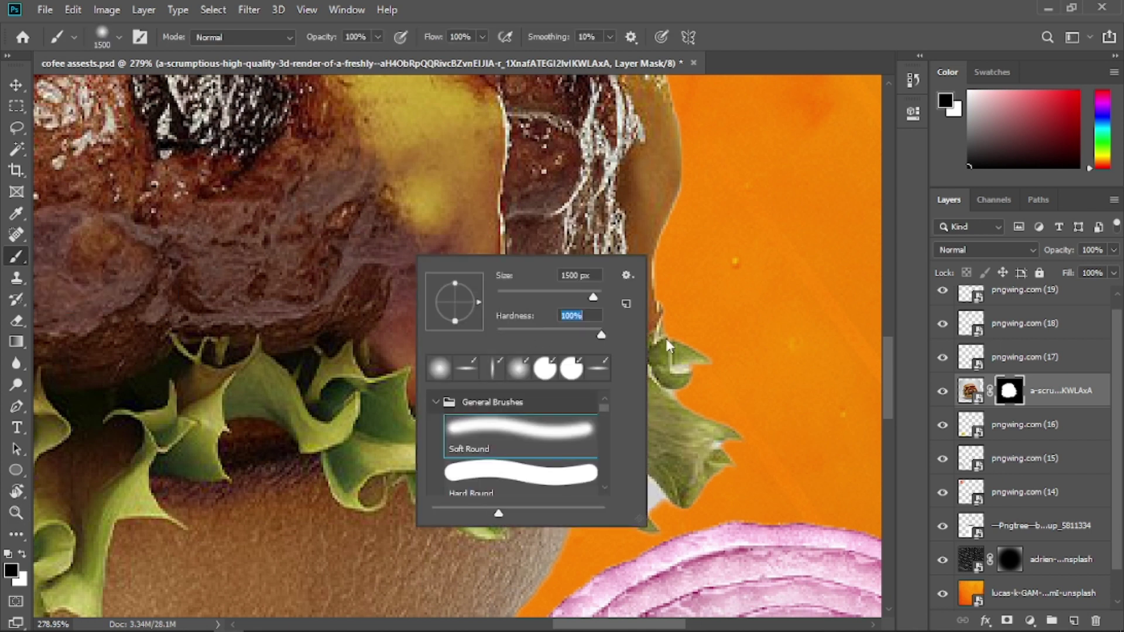
pyautogui.click(513, 292)
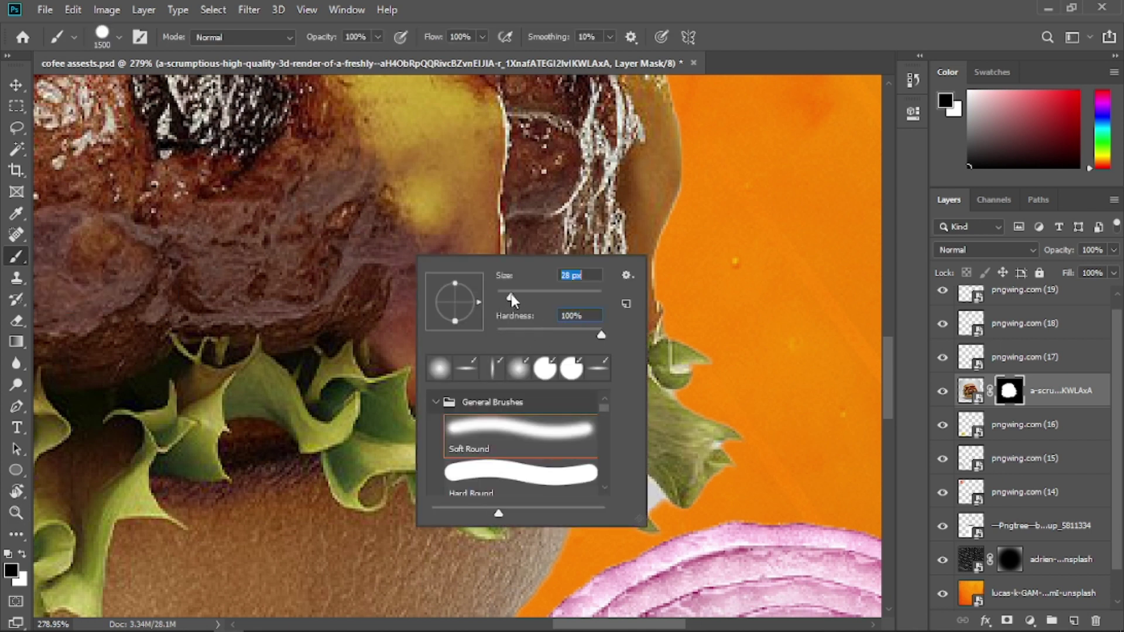
pyautogui.moveTo(506, 295); pyautogui.dragTo(505, 294)
pyautogui.press('Return')
pyautogui.press('[')
pyautogui.press('[')
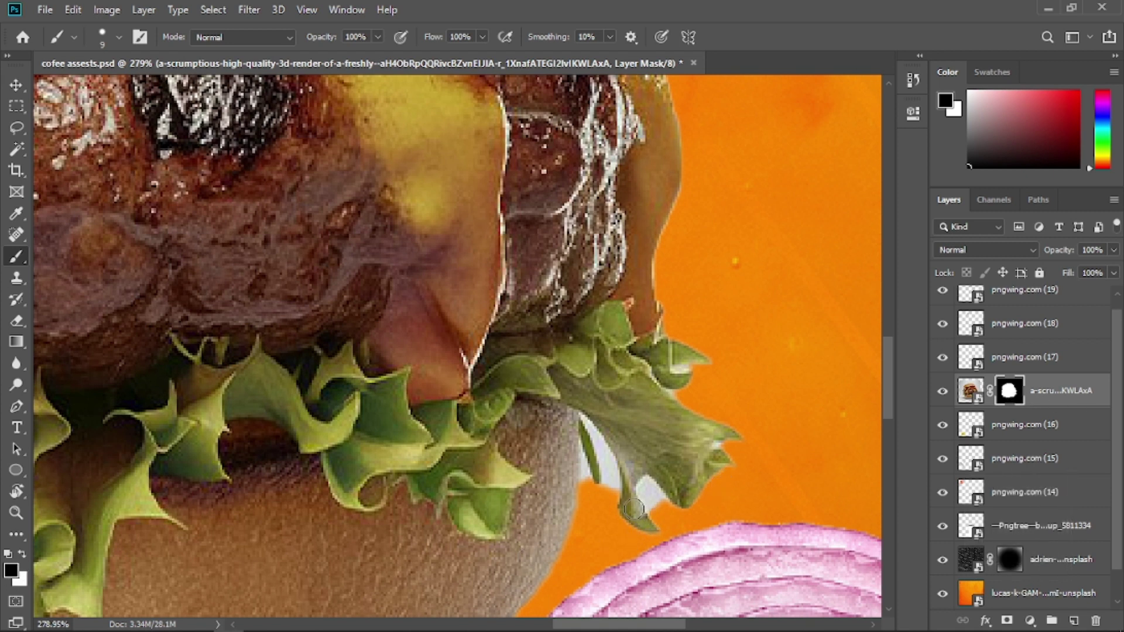
# - Paint black on the burger's mask over the leftover white background around the right lettuce, reducing the brush to 4 px
pyautogui.press('[')
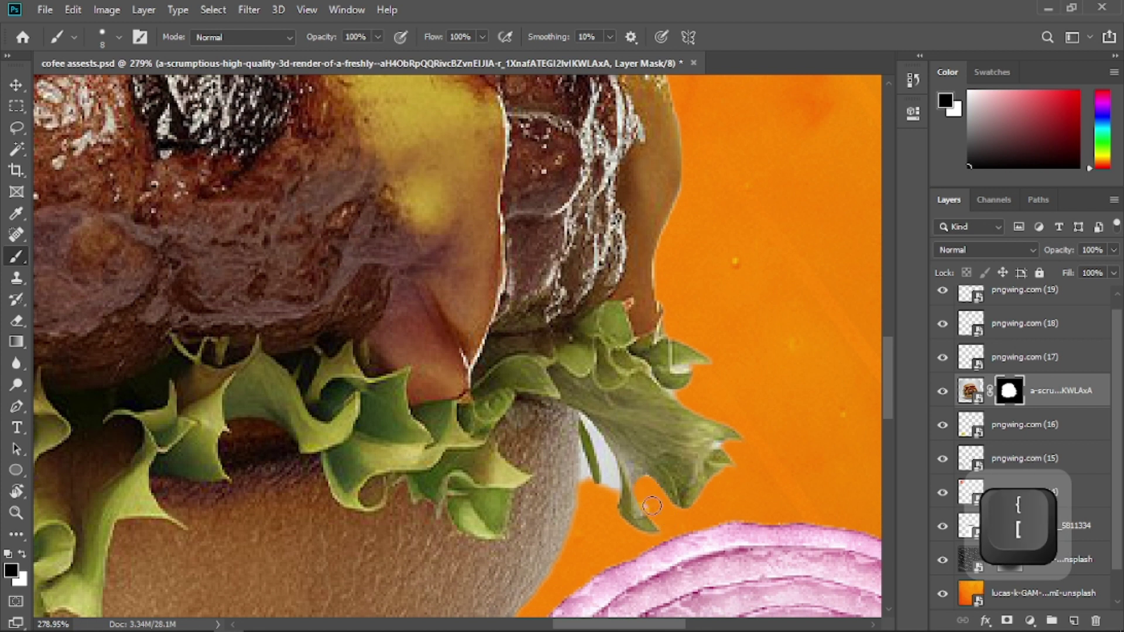
pyautogui.press('[')
pyautogui.moveTo(609, 486)
pyautogui.mouseDown()
pyautogui.moveTo(585, 422)
pyautogui.moveTo(592, 462)
pyautogui.mouseUp()
pyautogui.press('[')
pyautogui.press('[')
pyautogui.press('[')
# - Examine the burger cutout's edges around the left lettuce and patty for leftover background
pyautogui.hotkey('ctrl', '-')
pyautogui.hotkey('ctrl', '-')
pyautogui.hotkey('ctrl', '=')
pyautogui.hotkey('ctrl', '=')
pyautogui.hotkey('ctrl', '=')
pyautogui.moveTo(117, 348); pyautogui.dragTo(245, 350)
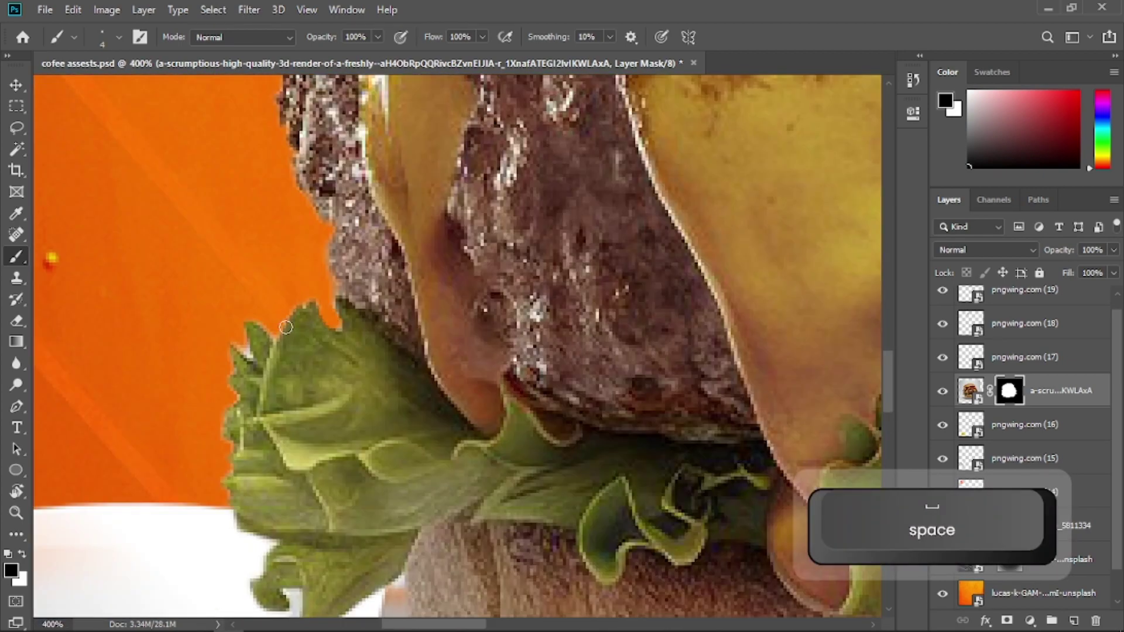
pyautogui.hotkey('ctrl', '=')
pyautogui.hotkey('ctrl', '=')
pyautogui.hotkey('ctrl', '-')
pyautogui.hotkey('ctrl', '-')
pyautogui.hotkey('ctrl', '-')
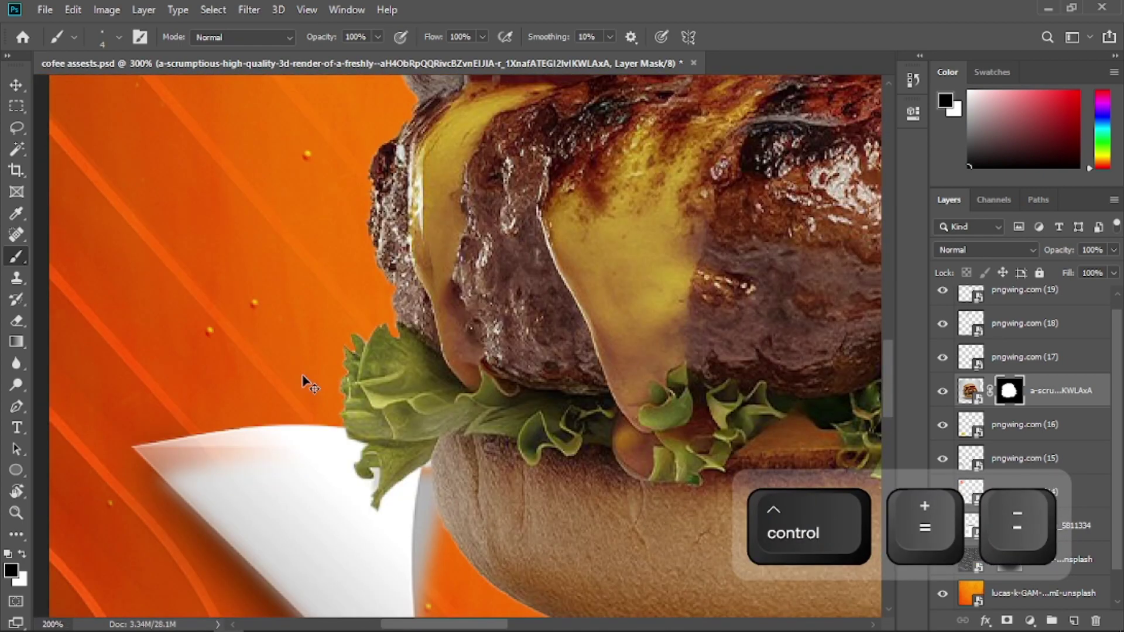
pyautogui.hotkey('ctrl', '-')
pyautogui.hotkey('ctrl', '-')
pyautogui.hotkey('ctrl', '-')
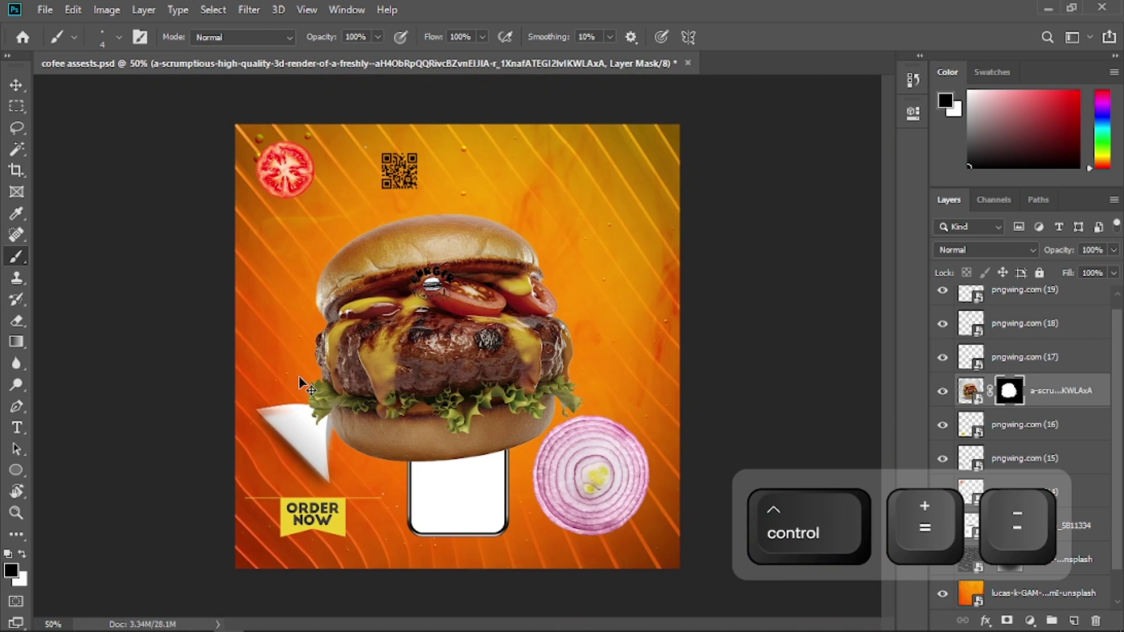
# - Shift the burger slightly up and to the right, and add a Brightness/Contrast adjustment layer clipped to it
pyautogui.click(16, 85)
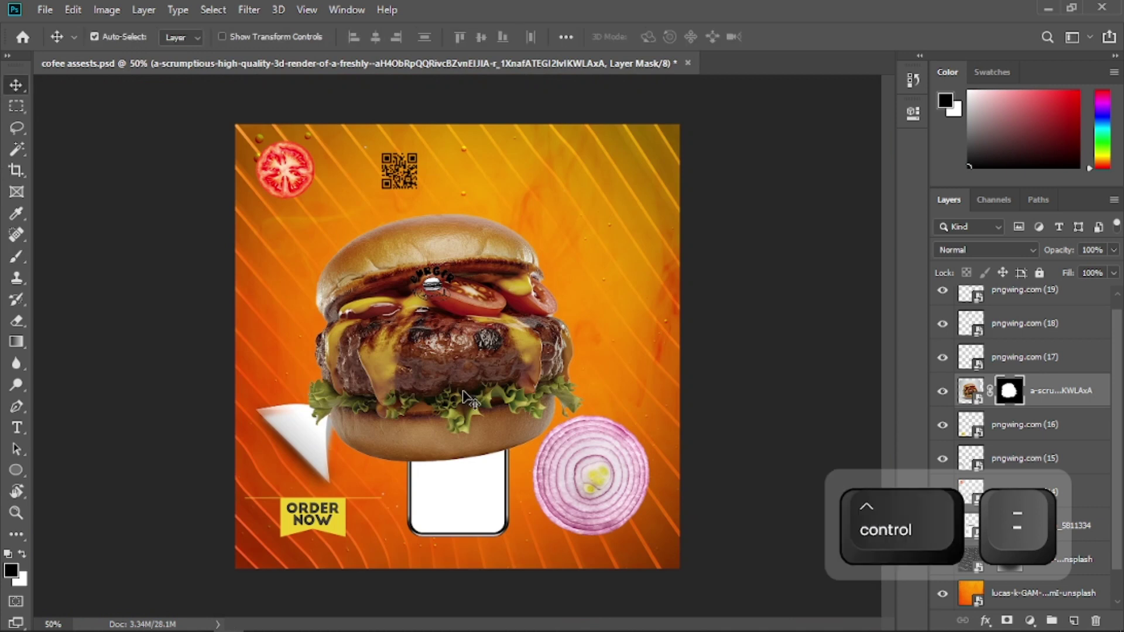
pyautogui.moveTo(466, 398); pyautogui.dragTo(475, 388)
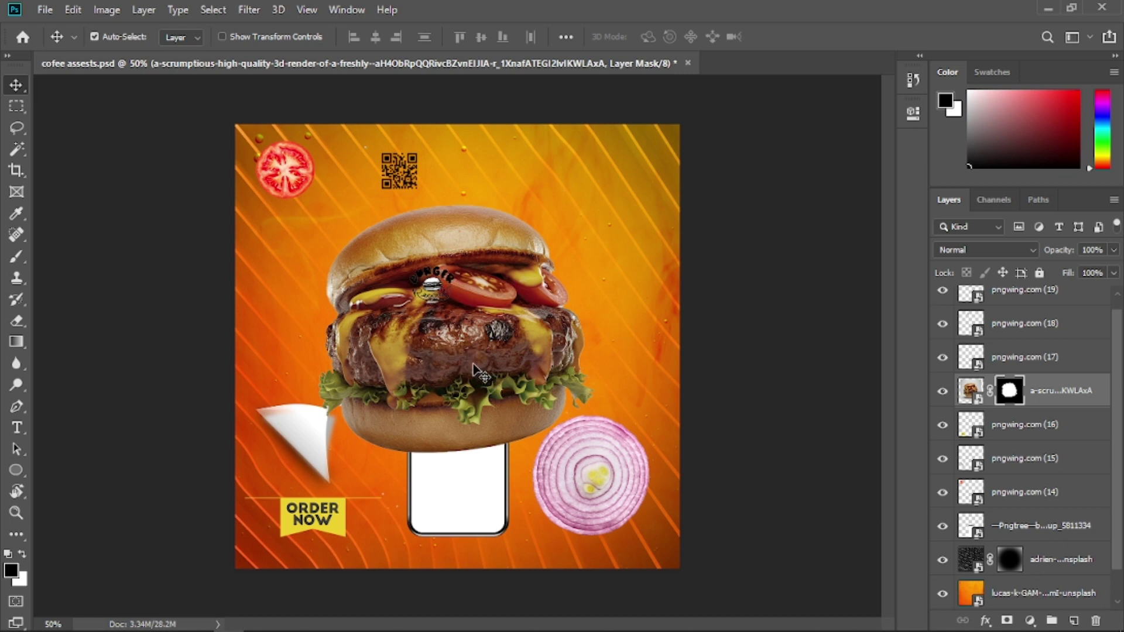
pyautogui.click(1029, 619)
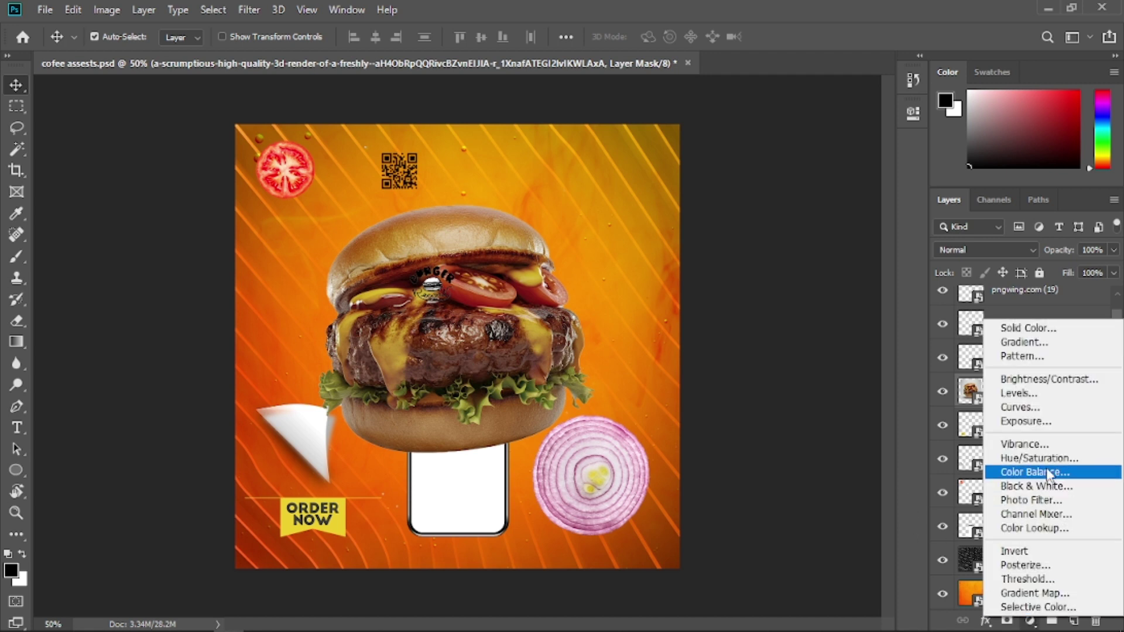
pyautogui.click(1042, 378)
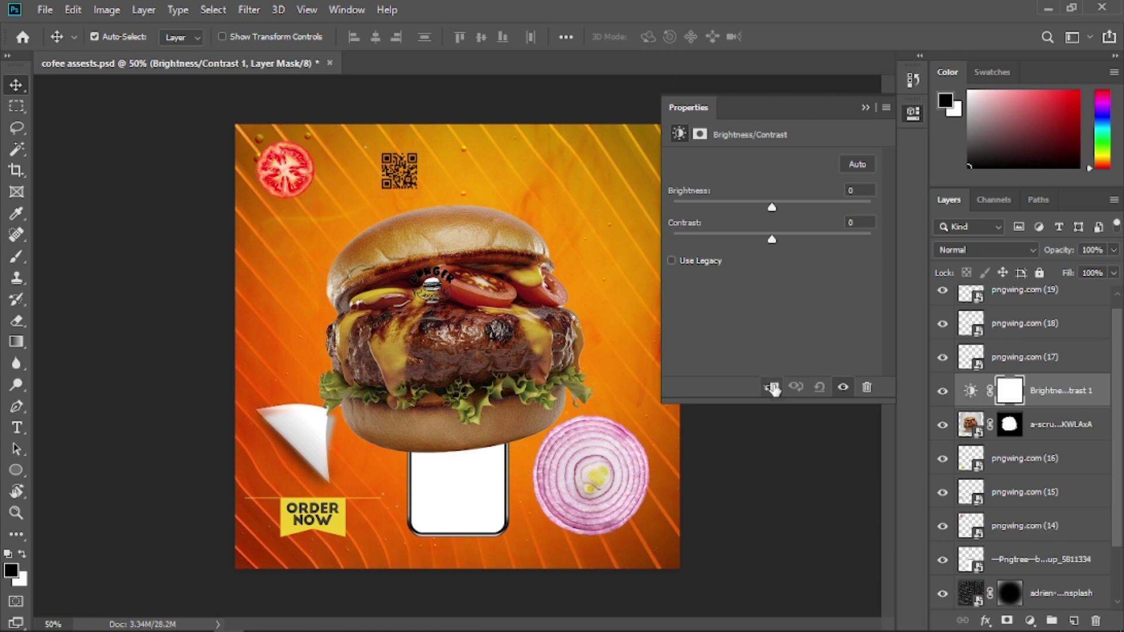
pyautogui.click(772, 388)
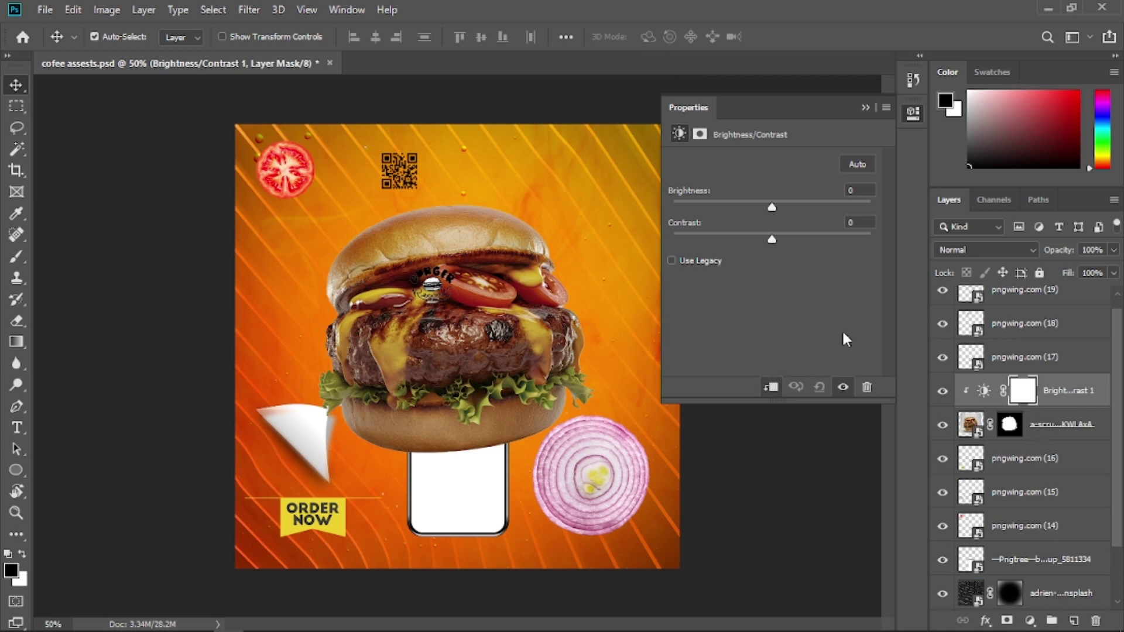
# - Raise the adjustment's brightness moderately and group the adjustment layer with the burger layer
pyautogui.moveTo(782, 212); pyautogui.dragTo(802, 222)
pyautogui.click(865, 107)
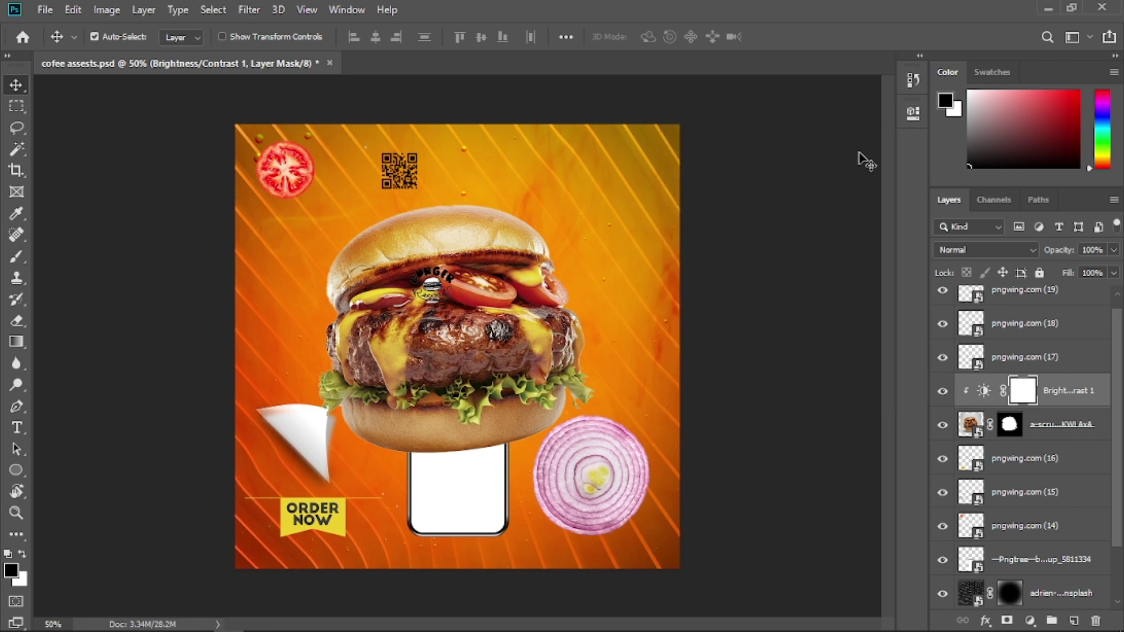
pyautogui.keyDown('shift'); pyautogui.click(1044, 426); pyautogui.keyUp('shift')
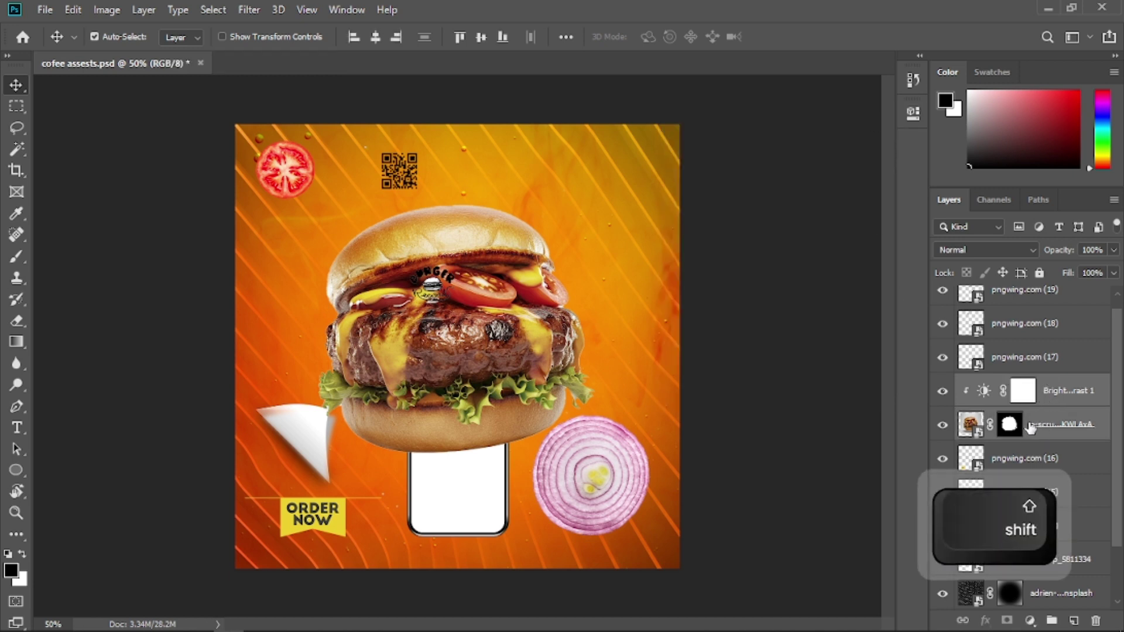
pyautogui.hotkey('ctrl', 'g')
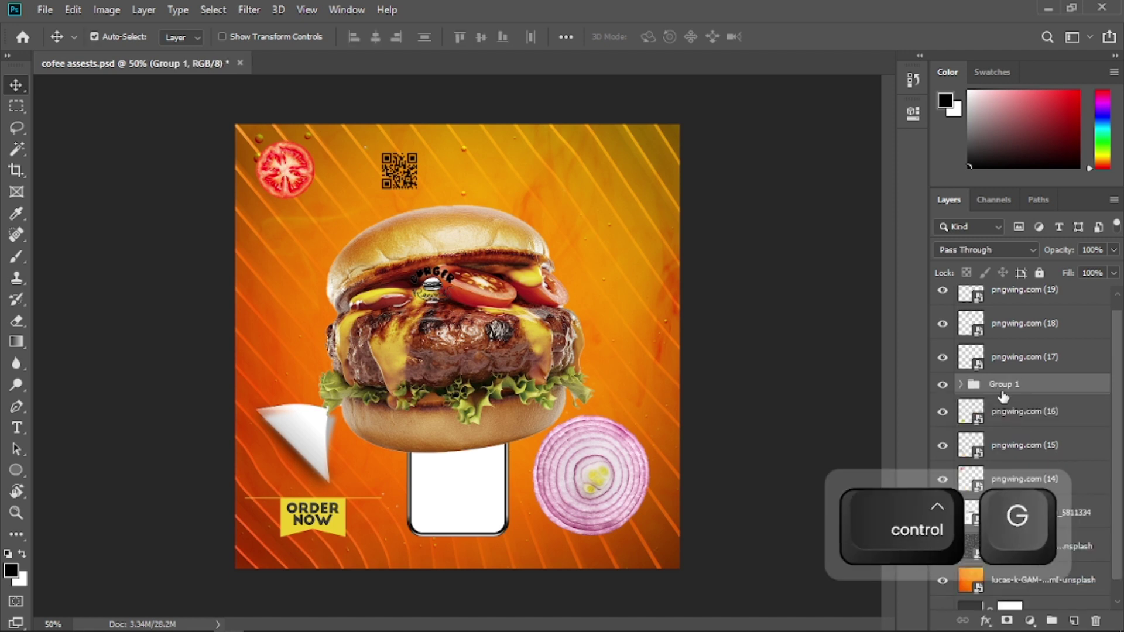
# - Move the smartphone mockup up behind the burger and enlarge it until its bounding box spans nearly the full canvas
pyautogui.moveTo(474, 497); pyautogui.dragTo(475, 372)
pyautogui.press('ctrl')
pyautogui.hotkey('ctrl', 't')
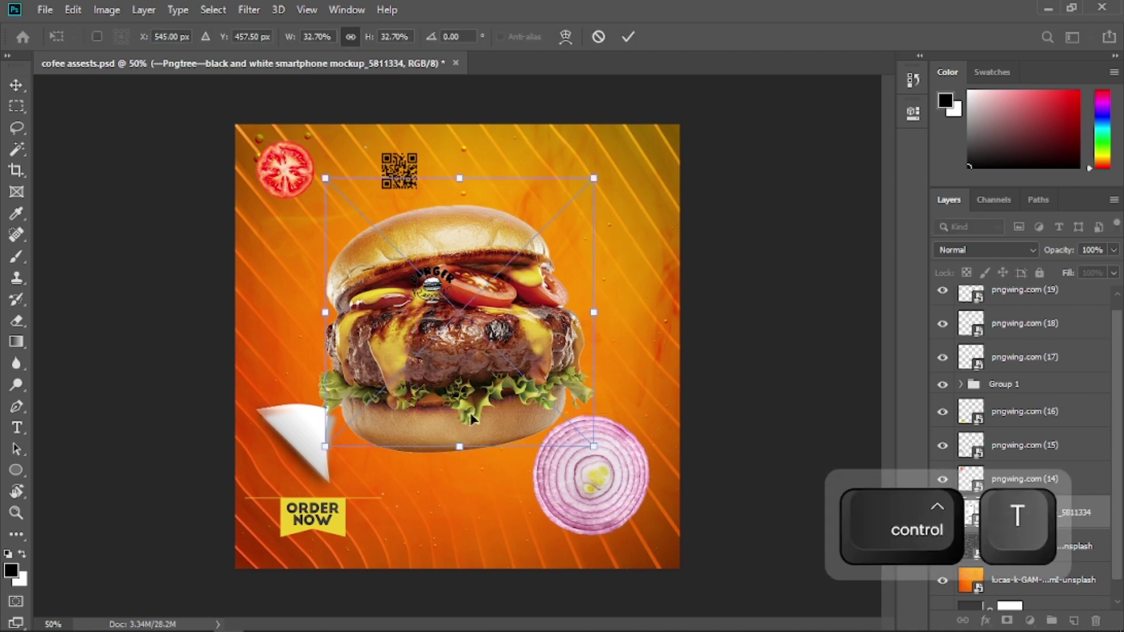
pyautogui.moveTo(460, 449); pyautogui.dragTo(460, 552)
pyautogui.moveTo(459, 178); pyautogui.dragTo(457, 109)
pyautogui.moveTo(463, 225); pyautogui.dragTo(462, 222)
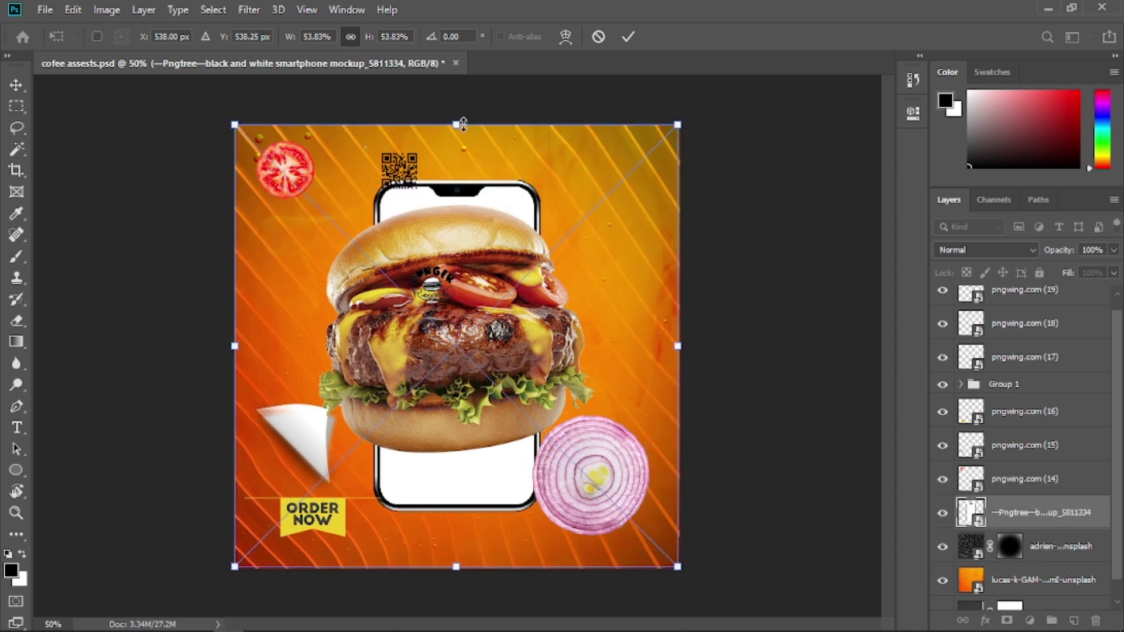
pyautogui.click(625, 38)
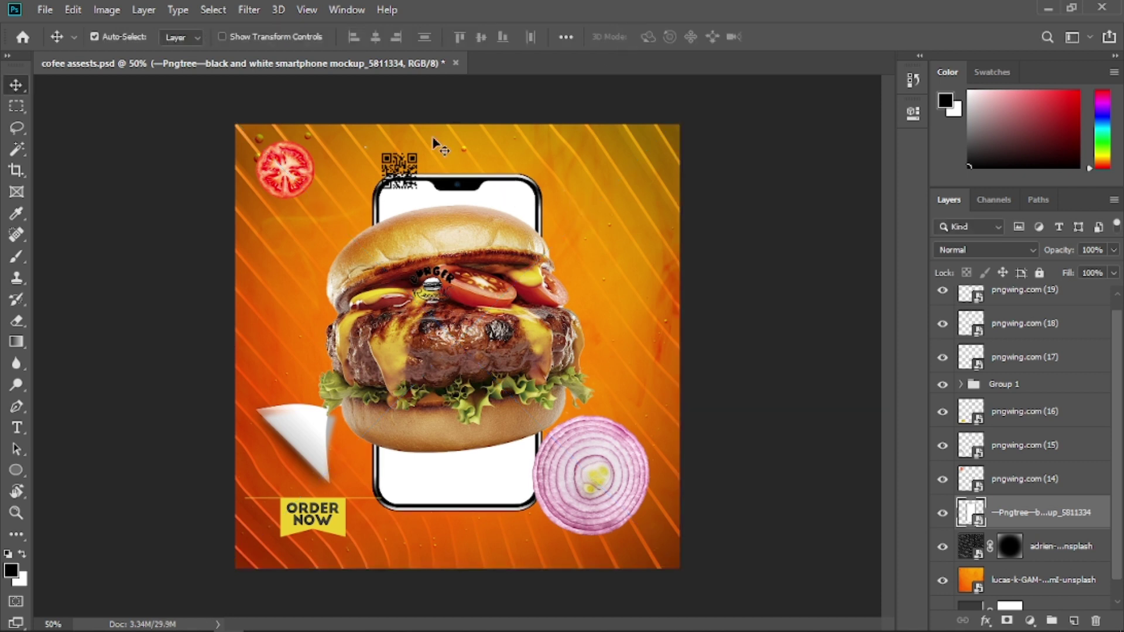
# - Align the smartphone mockup to the canvas, centring it horizontally and vertically
pyautogui.click(565, 37)
pyautogui.click(600, 186)
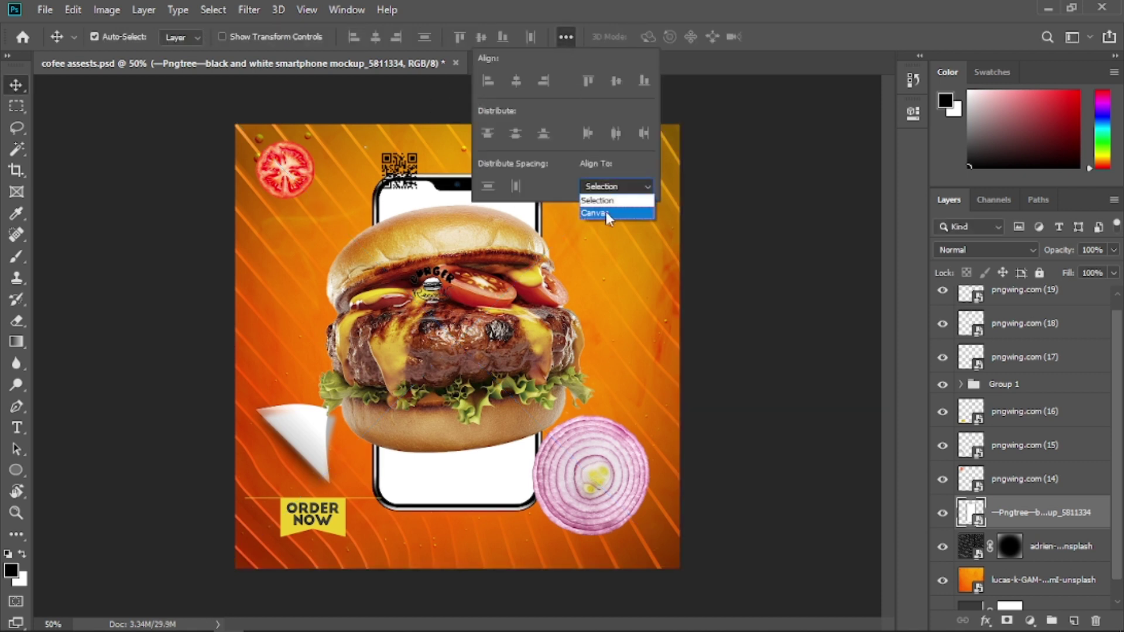
pyautogui.click(606, 213)
pyautogui.click(516, 88)
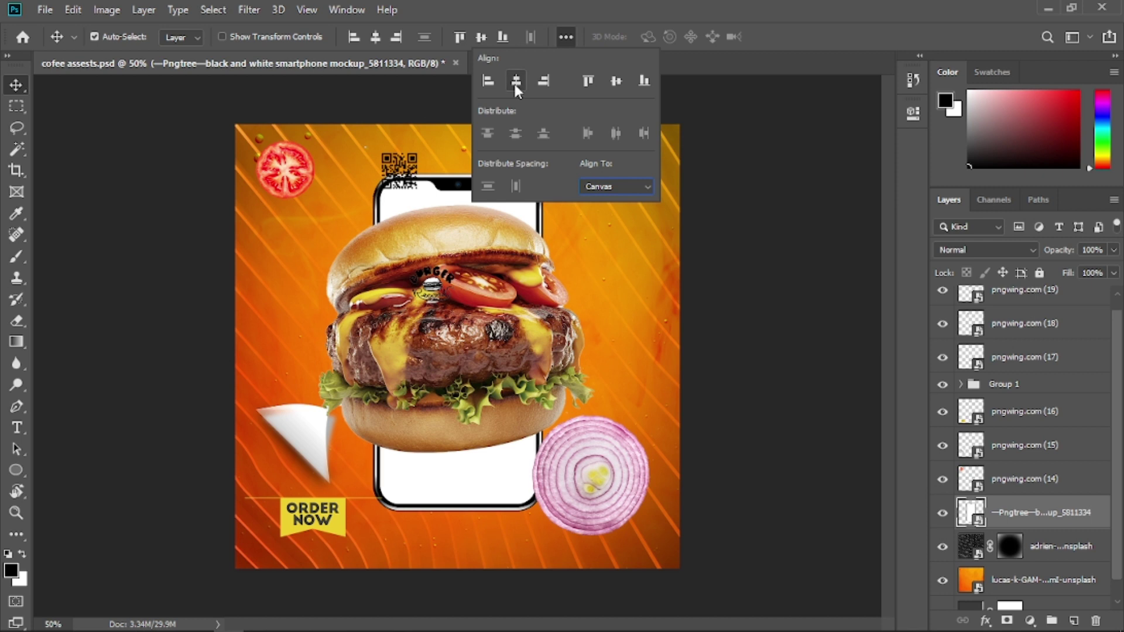
pyautogui.click(616, 83)
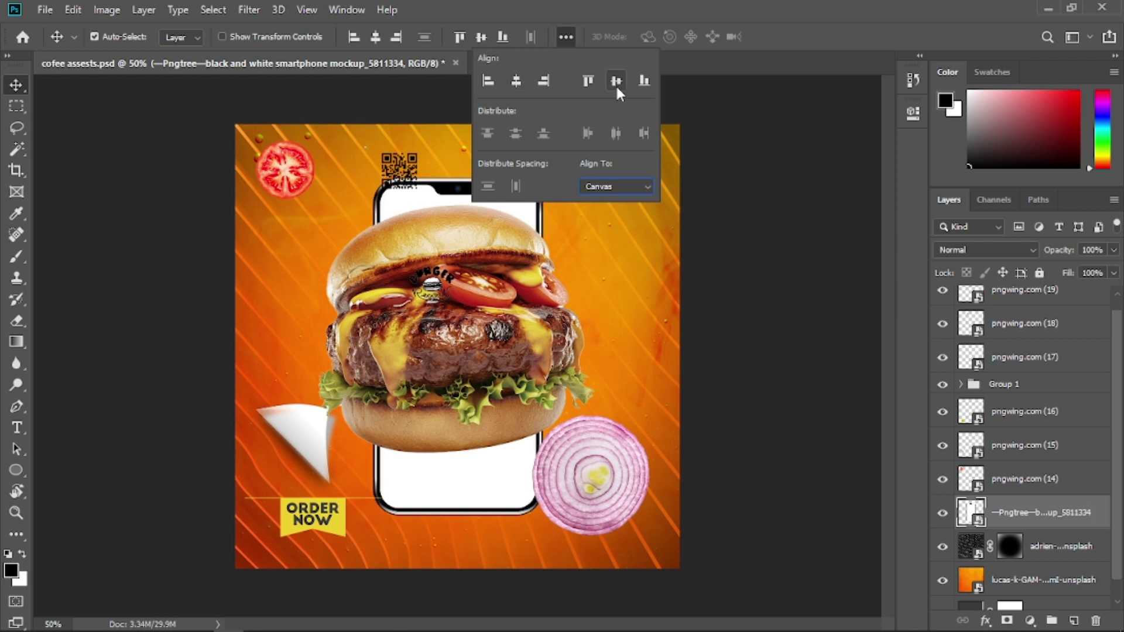
pyautogui.click(711, 280)
pyautogui.click(713, 281)
# - Scale the burger group down to 90.41% and centre it horizontally over the phone
pyautogui.moveTo(475, 317); pyautogui.dragTo(495, 311)
pyautogui.click(964, 387)
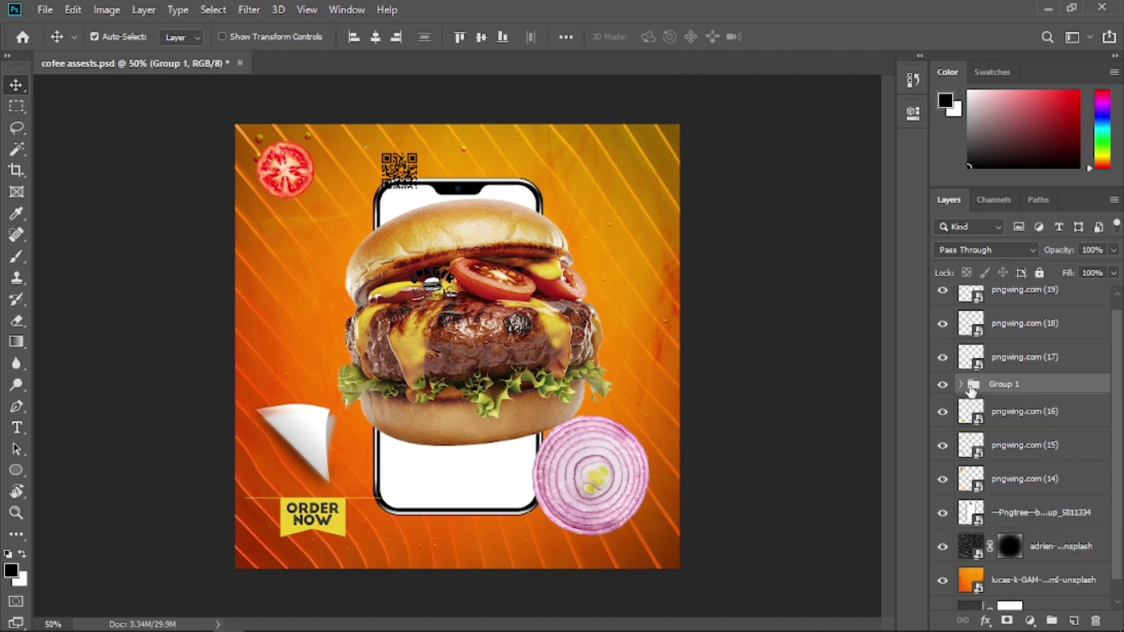
pyautogui.hotkey('ctrl', 't')
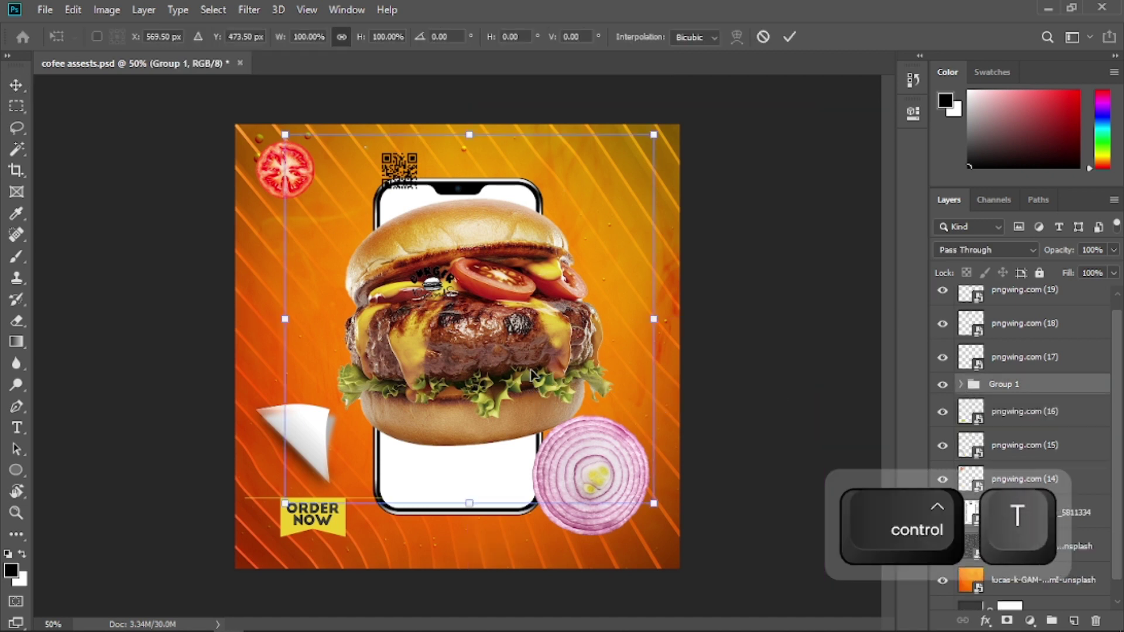
pyautogui.moveTo(471, 136); pyautogui.dragTo(495, 311)
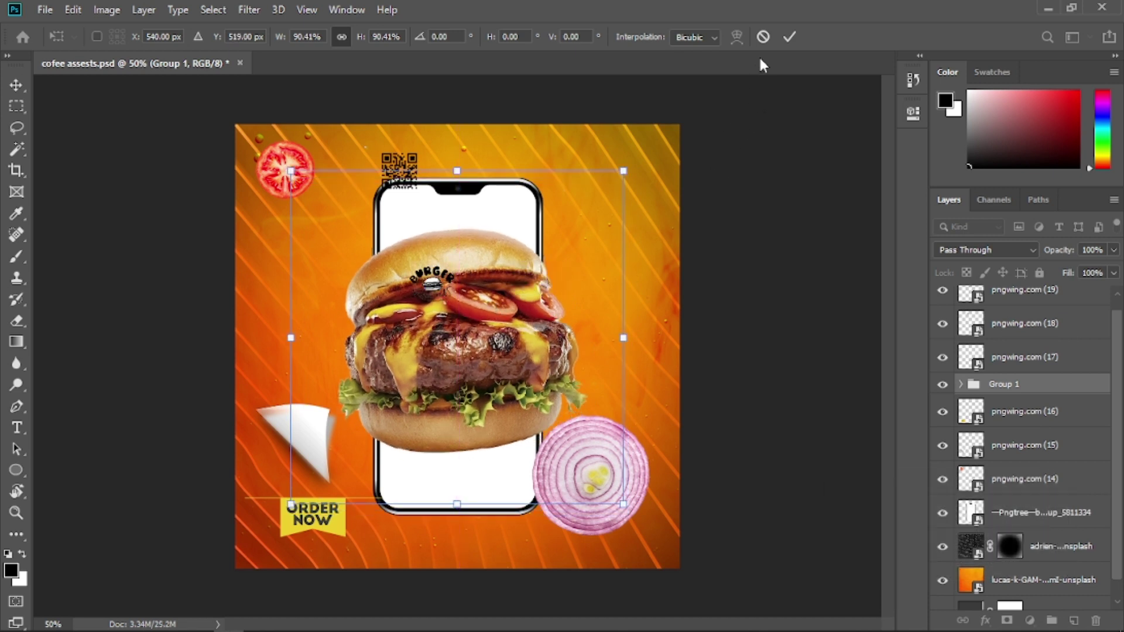
pyautogui.click(786, 40)
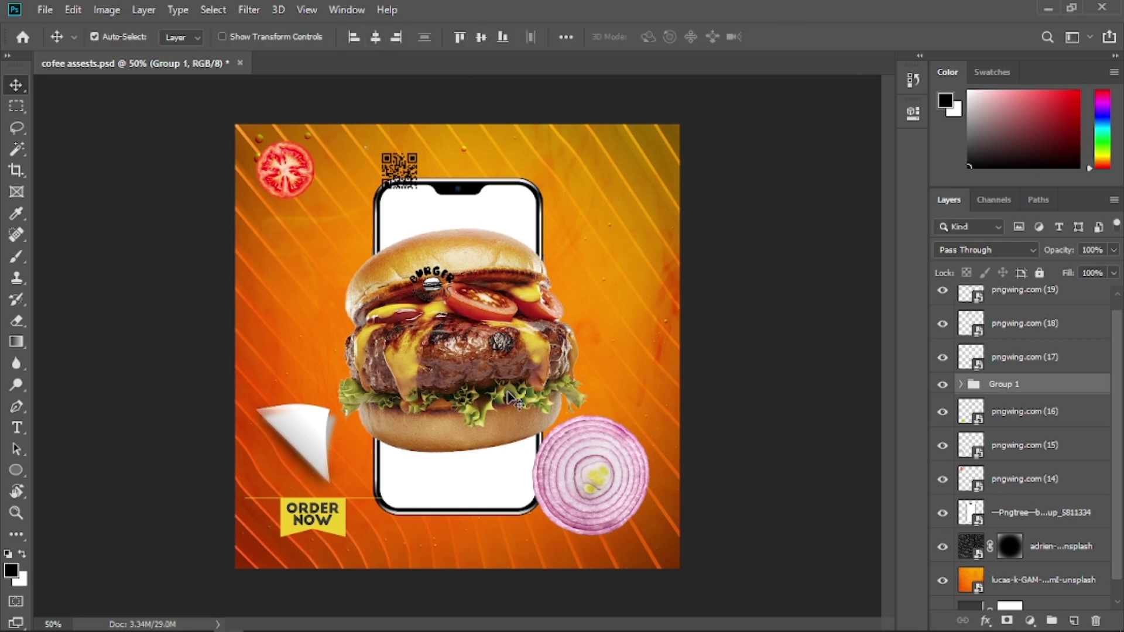
# - Nudge the burger group slightly down so more of the phone screen shows above the bun
pyautogui.press('Down')
pyautogui.press('Down')
pyautogui.press('Down')
pyautogui.press('Down')
pyautogui.press('Down')
pyautogui.press('Down')
pyautogui.press('Down')
pyautogui.press('Down')
pyautogui.press('Down')
pyautogui.press('Down')
pyautogui.press('Down')
pyautogui.press('Down')
pyautogui.press('Down')
pyautogui.press('Down')
pyautogui.press('Down')
pyautogui.press('Down')
pyautogui.press('Down')
pyautogui.press('Down')
pyautogui.press('Down')
pyautogui.press('Down')
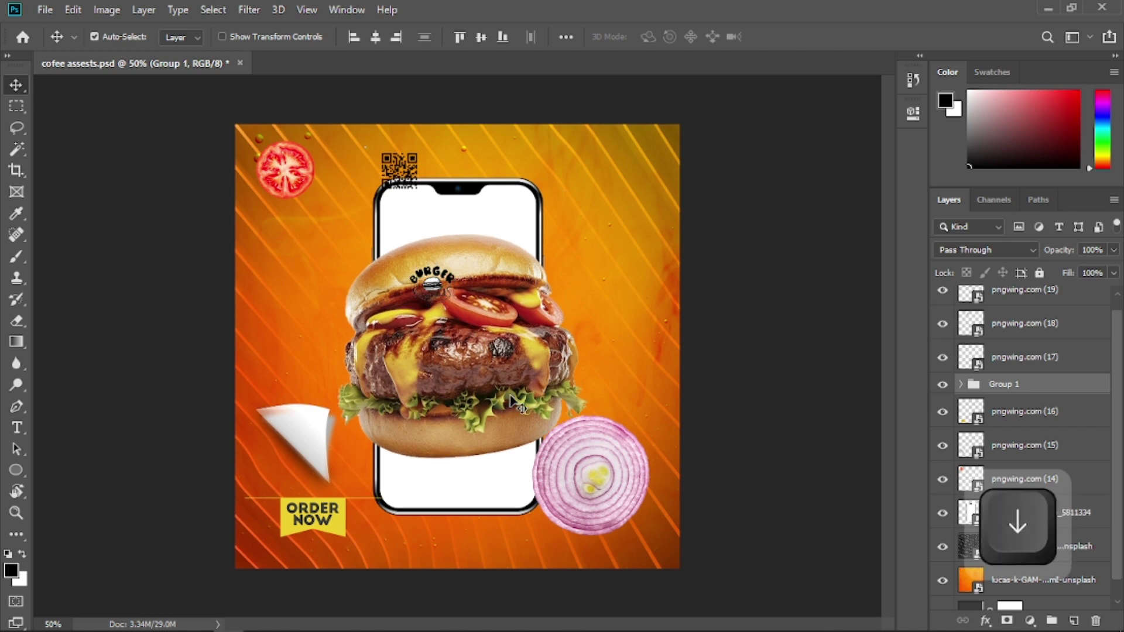
pyautogui.press('Down')
pyautogui.press('Down')
pyautogui.press('Down')
pyautogui.press('Down')
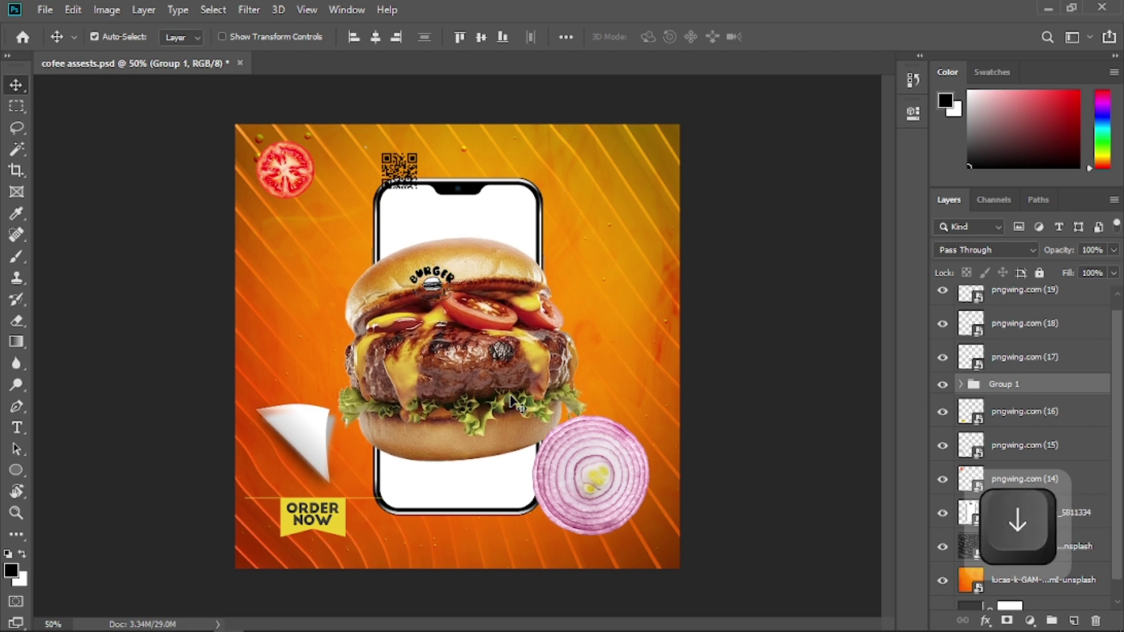
# - Draw a circle about 86 px in diameter on the phone screen, just below the notch
pyautogui.press('z')
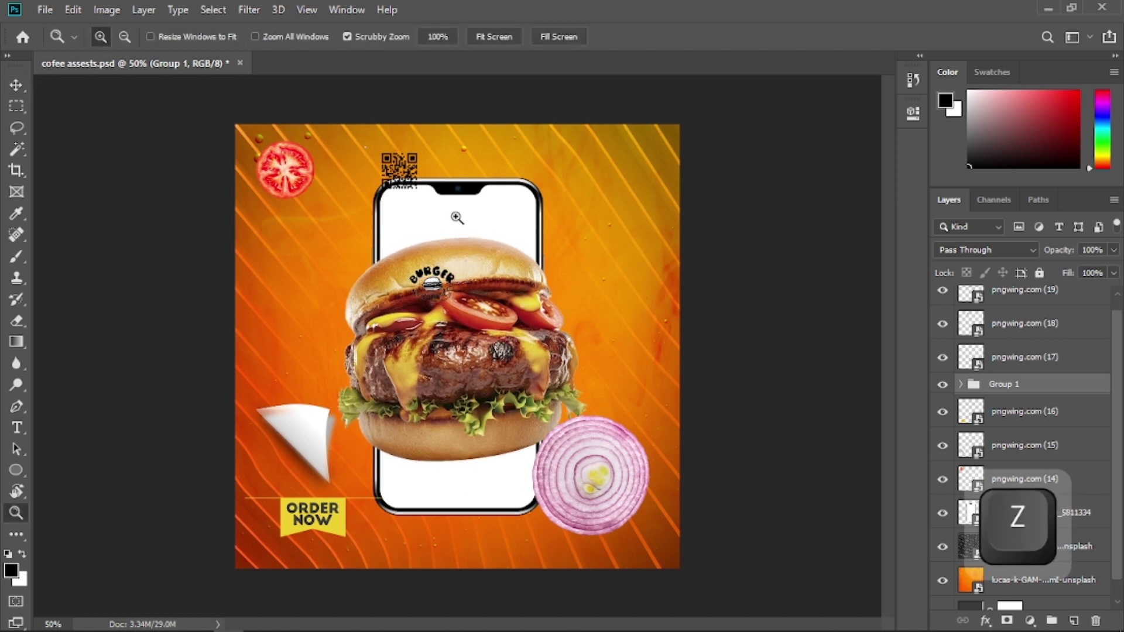
pyautogui.moveTo(456, 218); pyautogui.dragTo(499, 244)
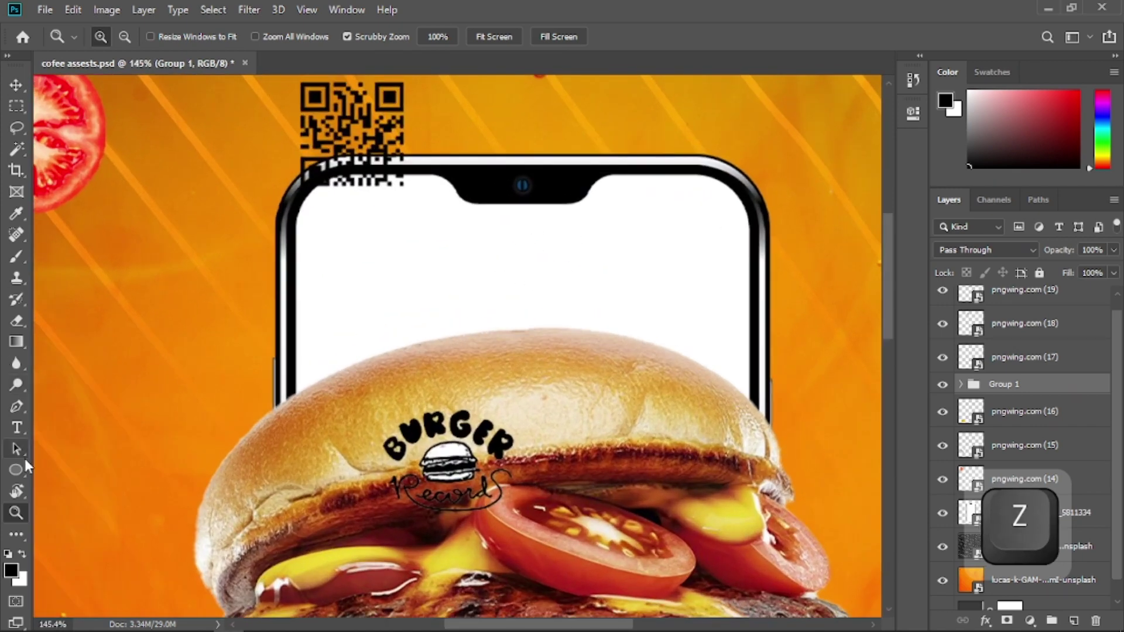
pyautogui.press('u')
pyautogui.hotkey('shift', 'u')
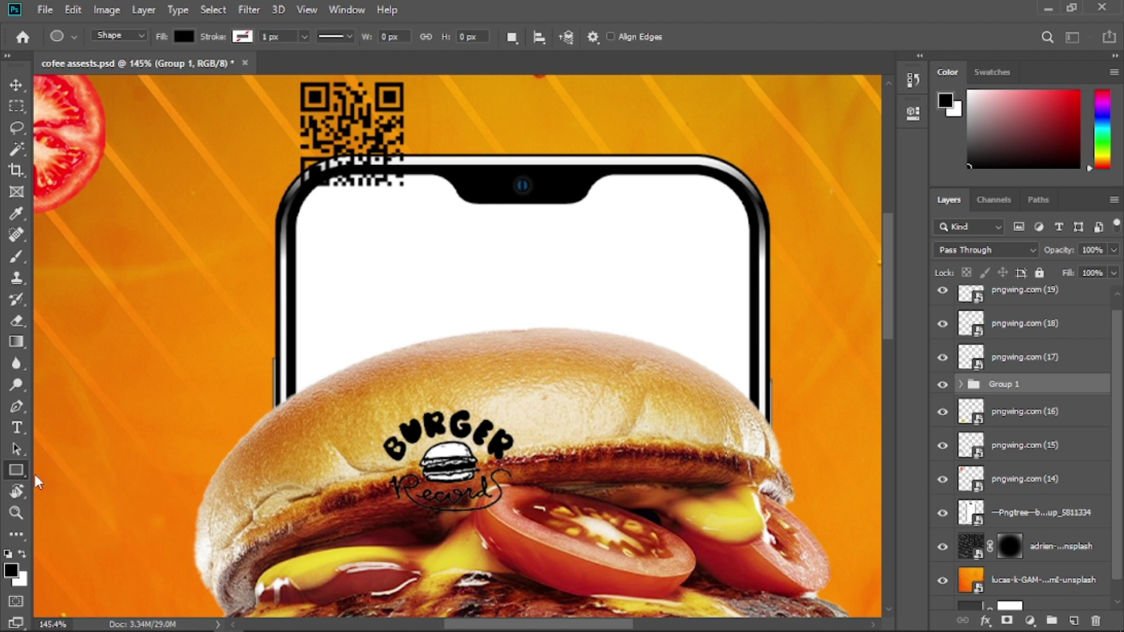
pyautogui.hotkey('shift', 'u')
pyautogui.rightClick(12, 474)
pyautogui.click(63, 500)
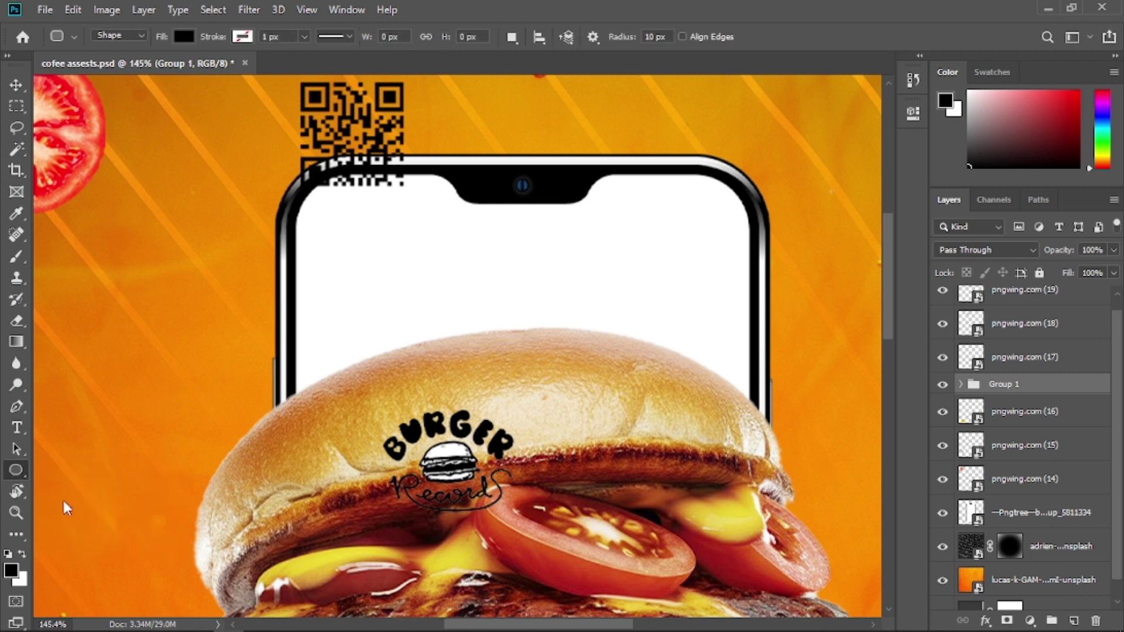
pyautogui.press('shift')
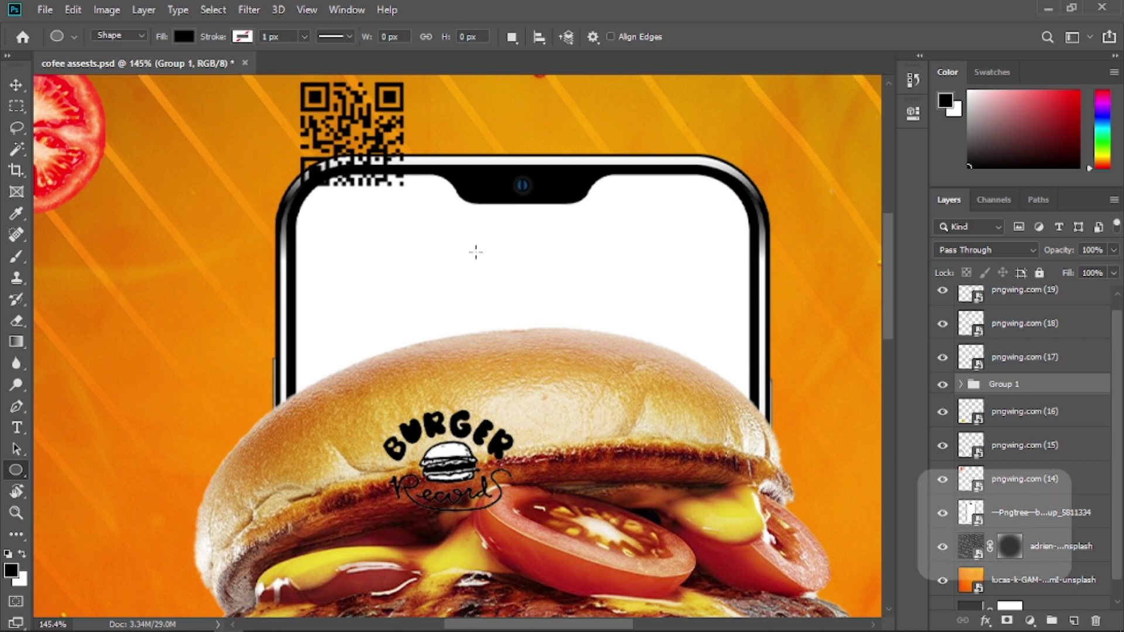
pyautogui.moveTo(474, 211); pyautogui.dragTo(576, 348)
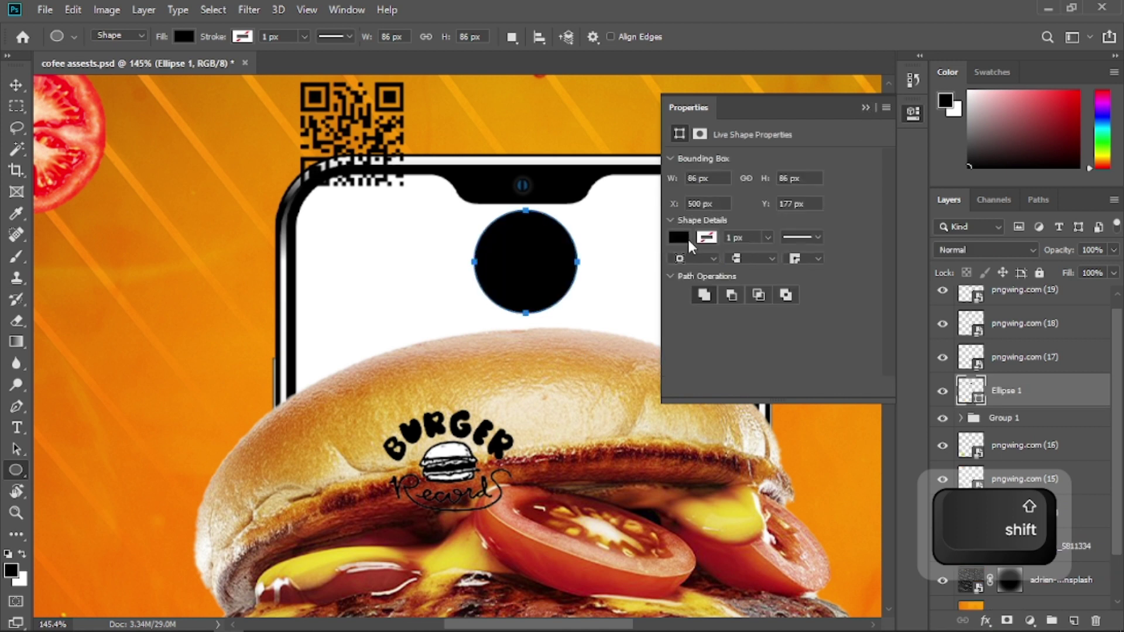
# - Fill the circle with the bright yellow swatch
pyautogui.click(679, 234)
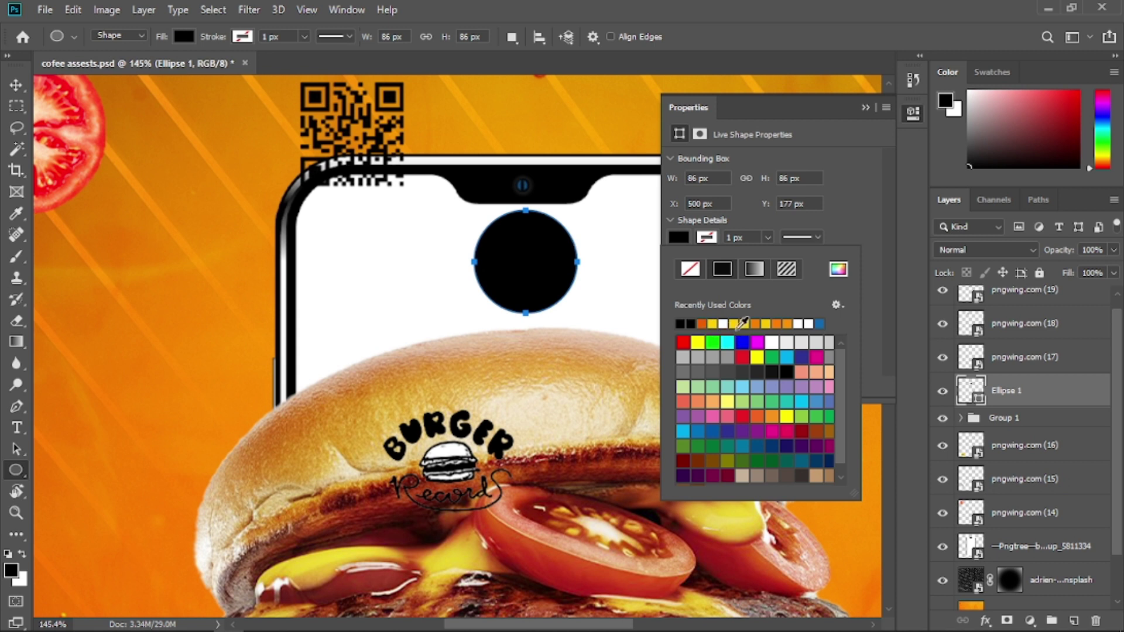
pyautogui.click(696, 343)
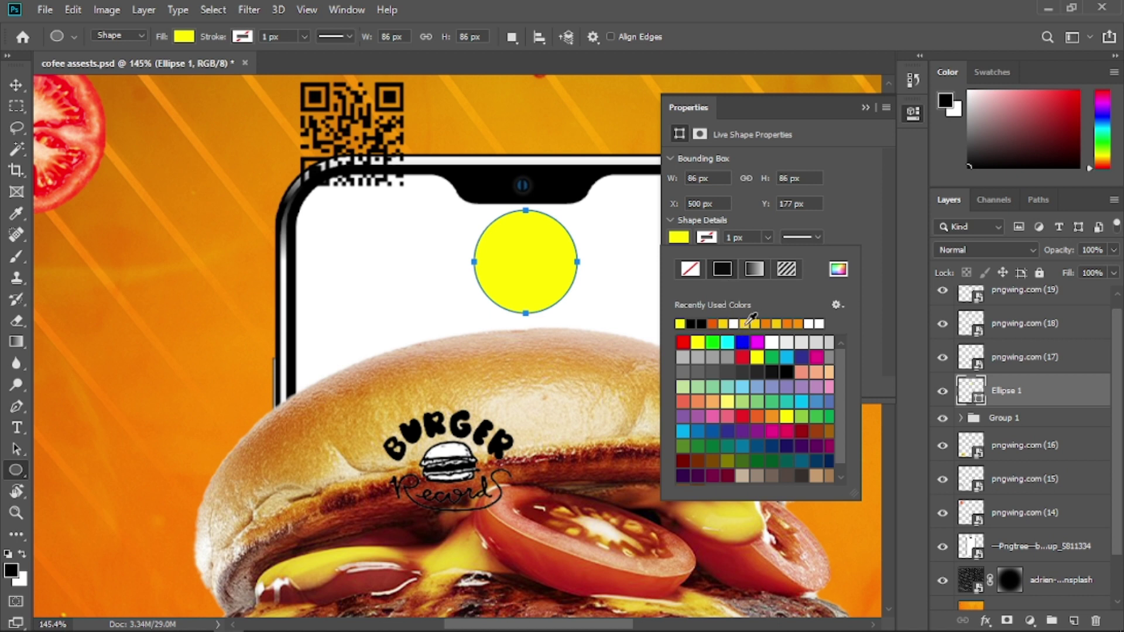
pyautogui.click(863, 107)
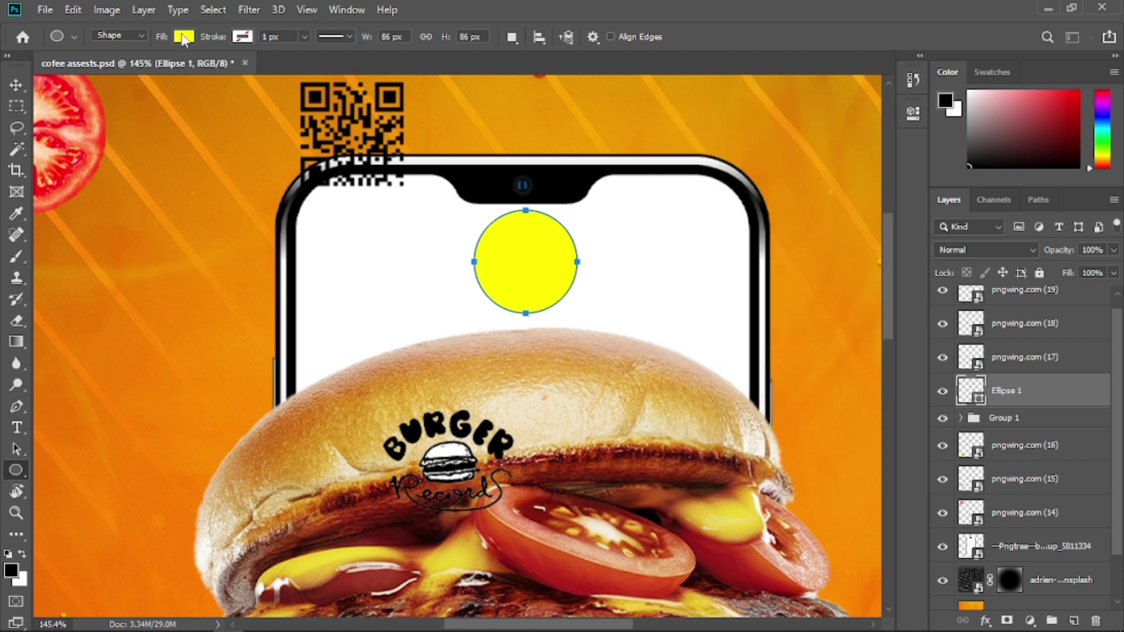
# - Set the circle's fill colour to hex ffd000
pyautogui.click(183, 36)
pyautogui.click(261, 69)
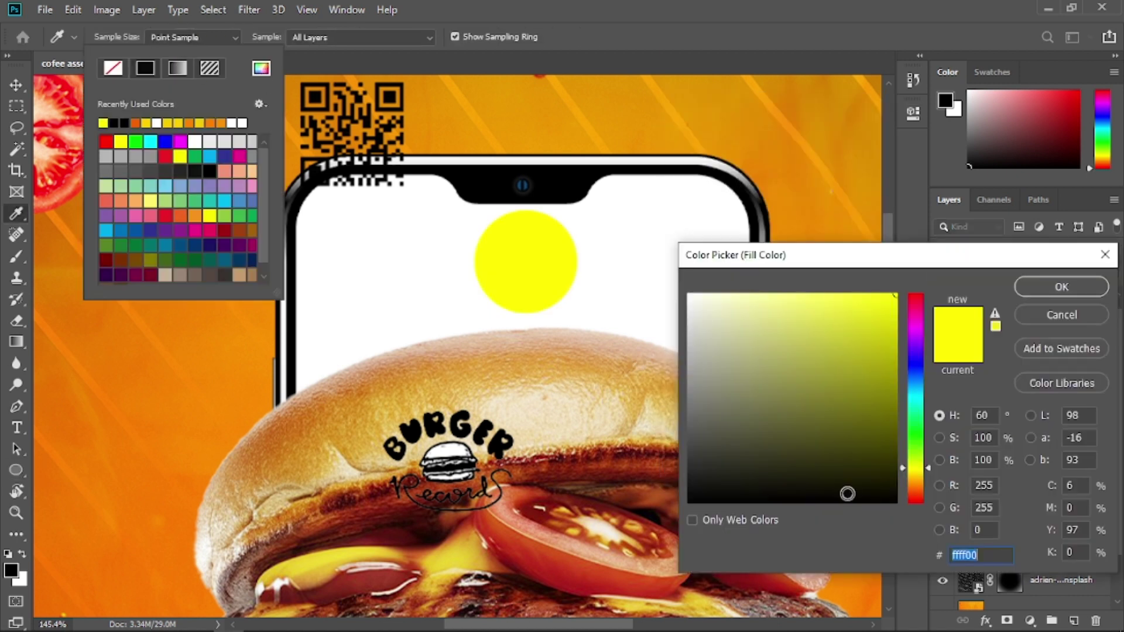
pyautogui.write('ffd000')
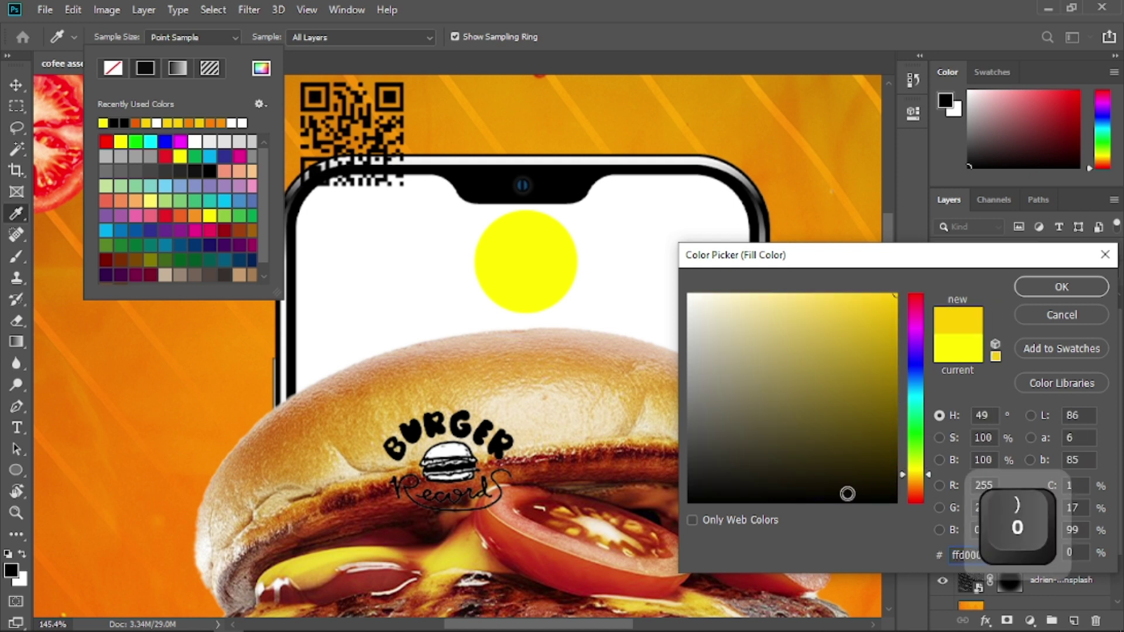
pyautogui.click(1062, 287)
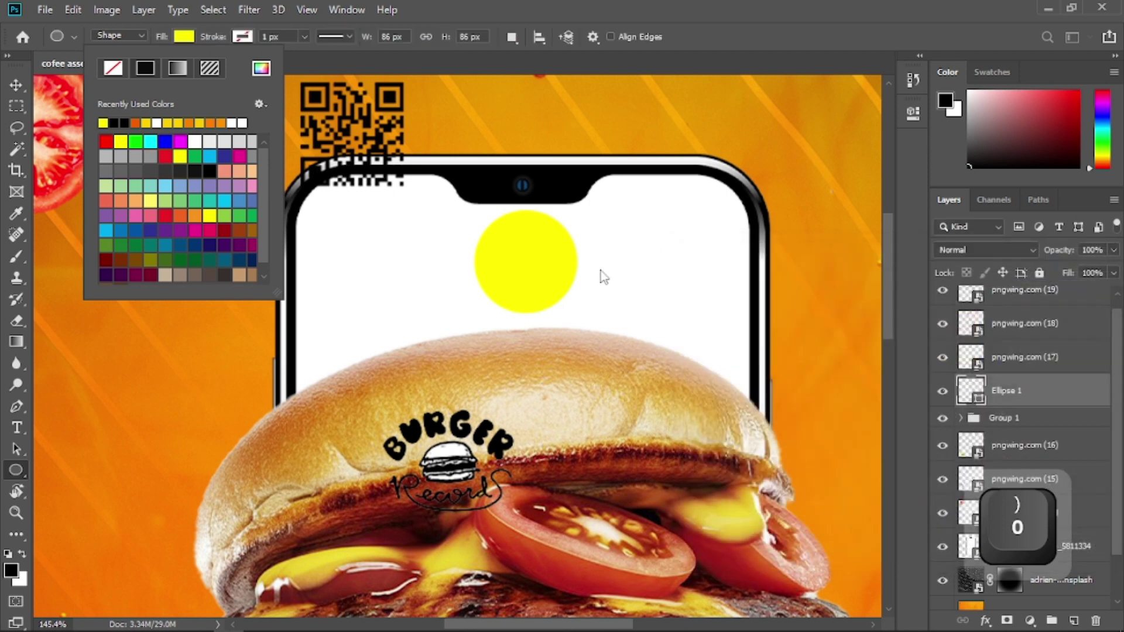
pyautogui.click(16, 84)
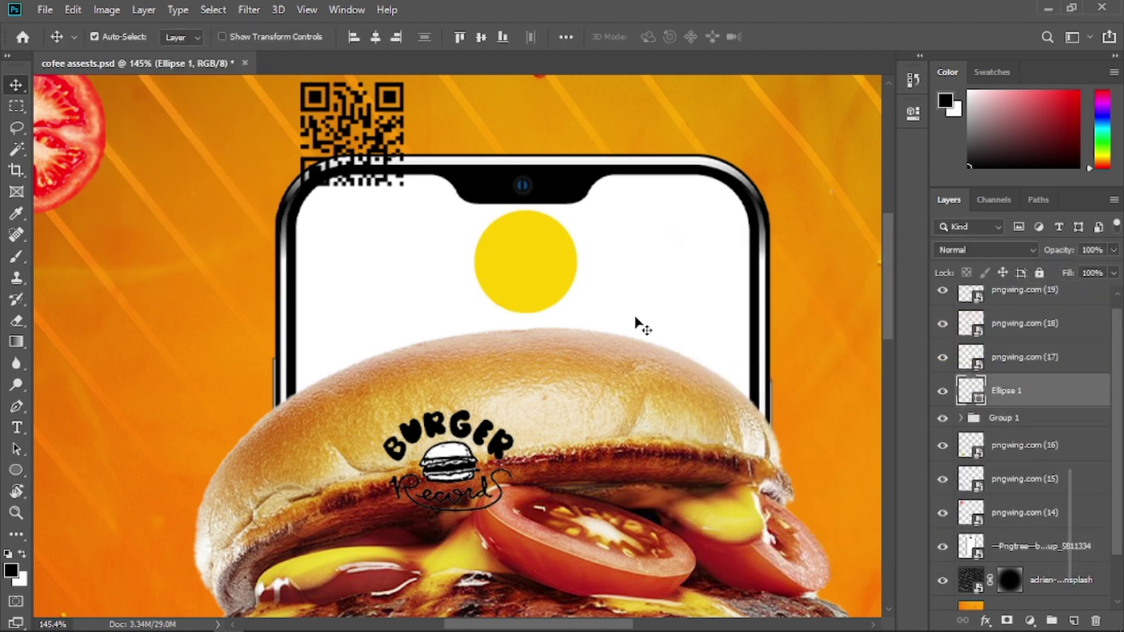
# - Move the Burger Records logo onto the yellow circle and scale it down to about 29% so it fits inside
pyautogui.press('space')
pyautogui.moveTo(603, 283); pyautogui.dragTo(478, 562)
pyautogui.moveTo(400, 460); pyautogui.dragTo(468, 287)
pyautogui.press('ctrl')
pyautogui.hotkey('ctrl', 't')
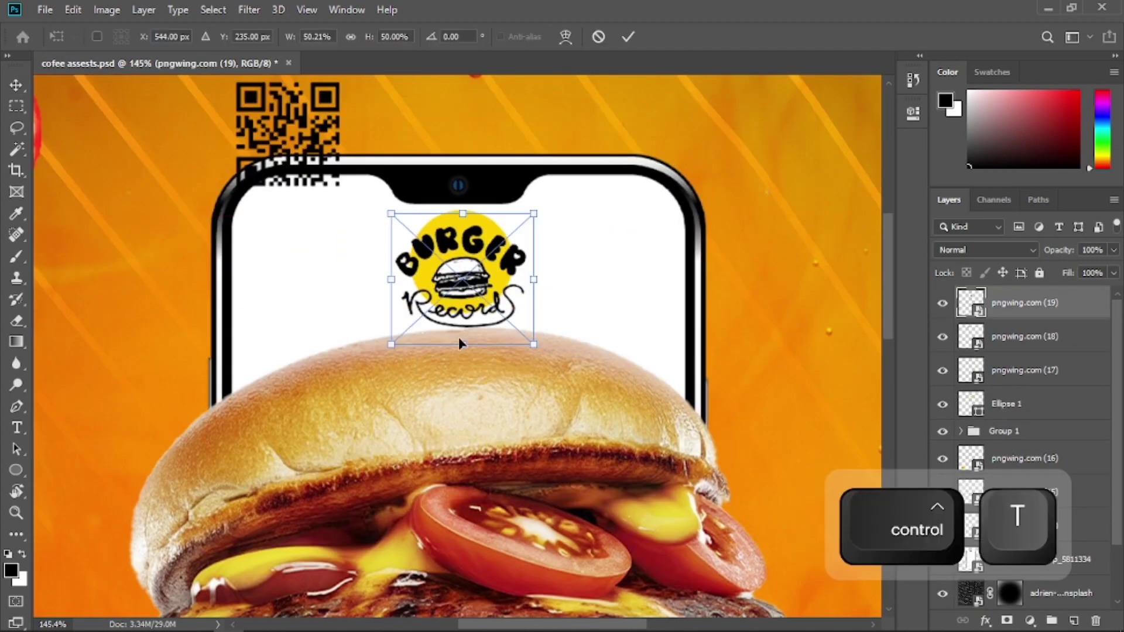
pyautogui.moveTo(536, 350); pyautogui.dragTo(504, 289)
pyautogui.moveTo(468, 255); pyautogui.dragTo(467, 265)
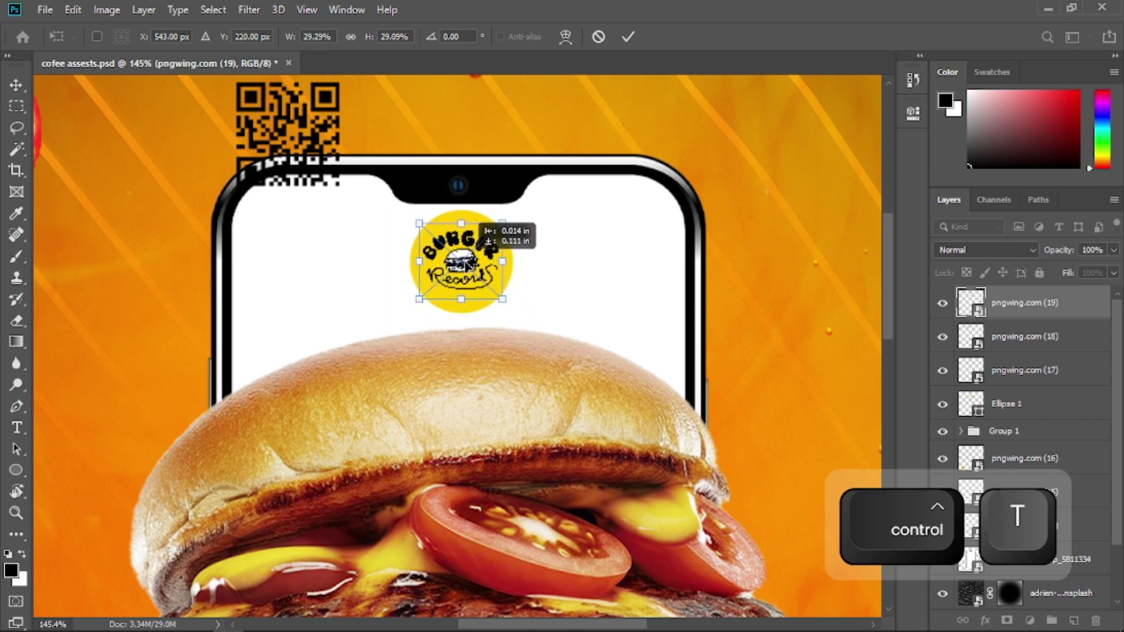
pyautogui.click(627, 36)
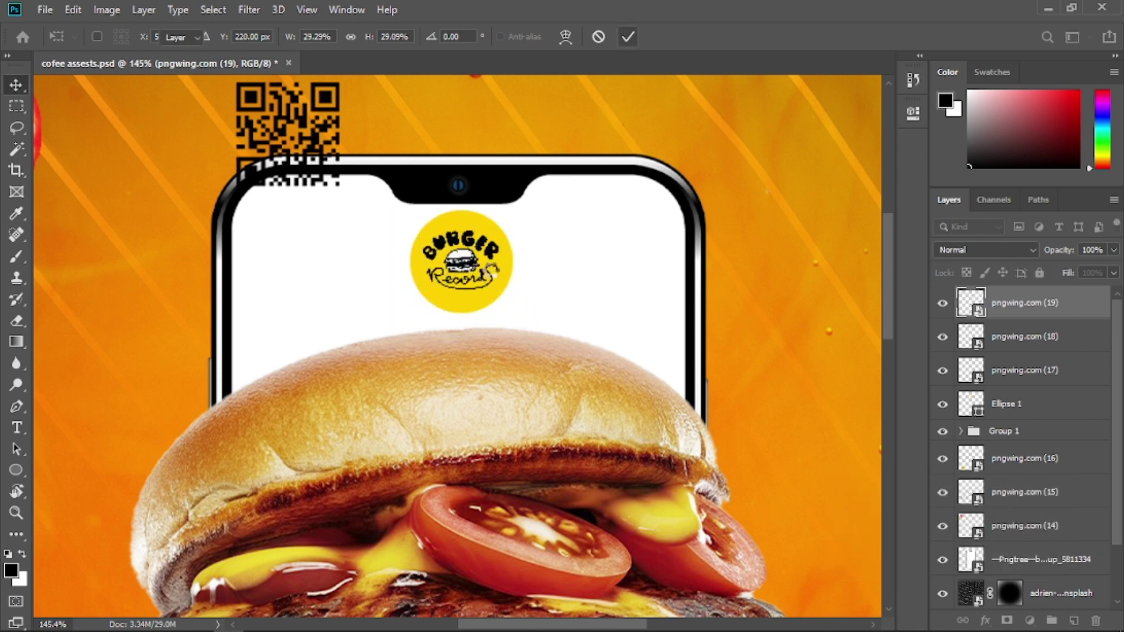
# - Align the logo and the yellow circle to each other on their horizontal and vertical centres, relative to the selection
pyautogui.click(505, 279)
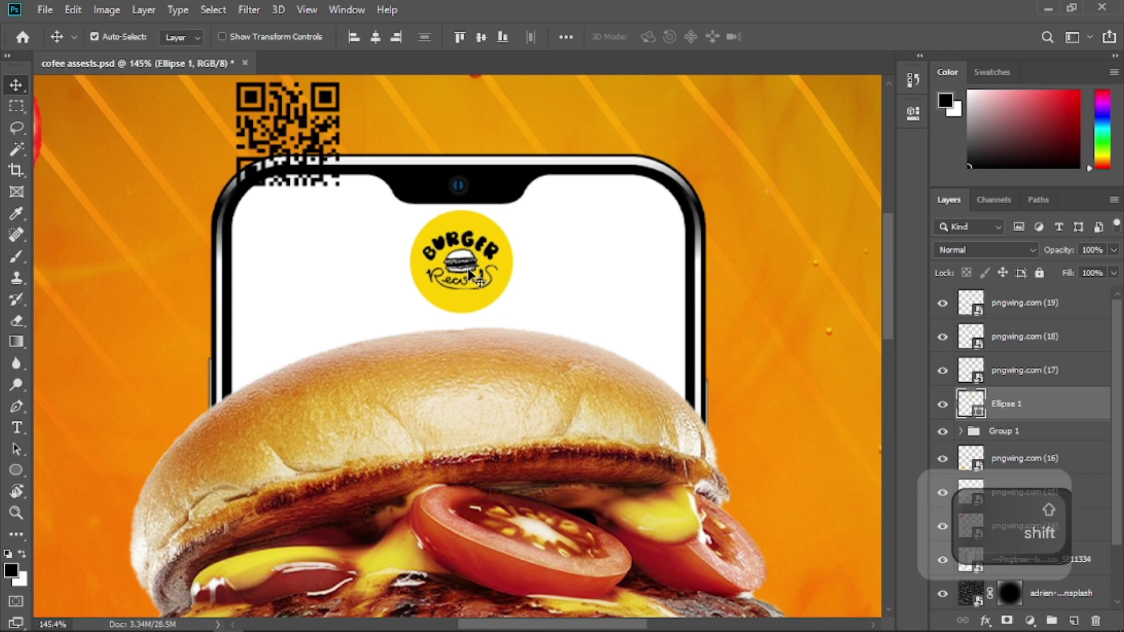
pyautogui.keyDown('shift'); pyautogui.click(469, 268); pyautogui.keyUp('shift')
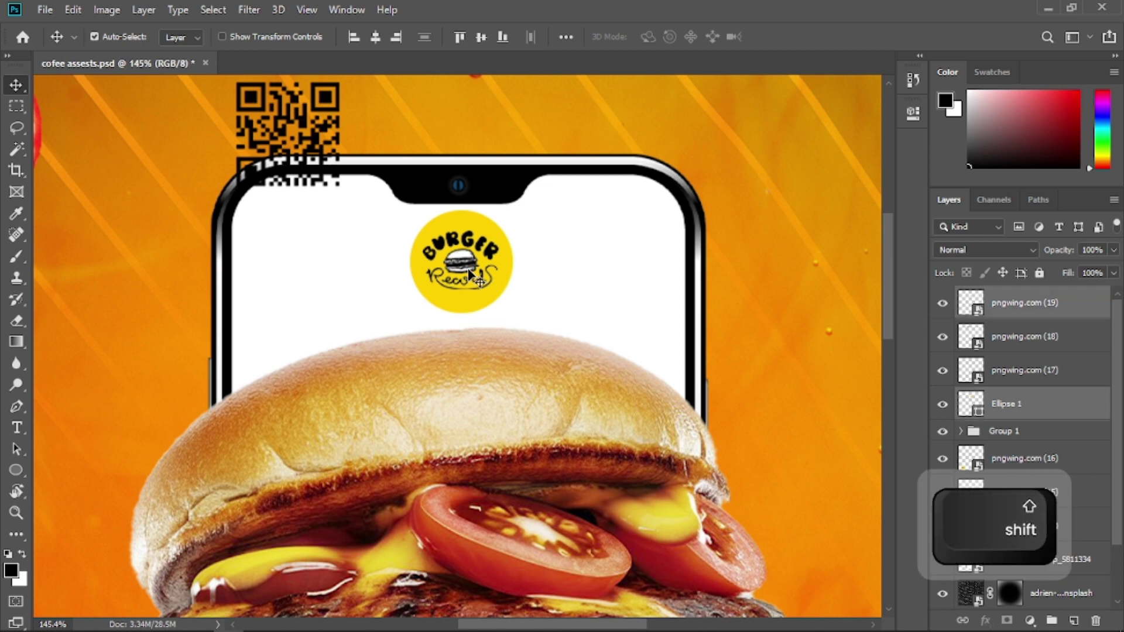
pyautogui.click(563, 37)
pyautogui.click(612, 186)
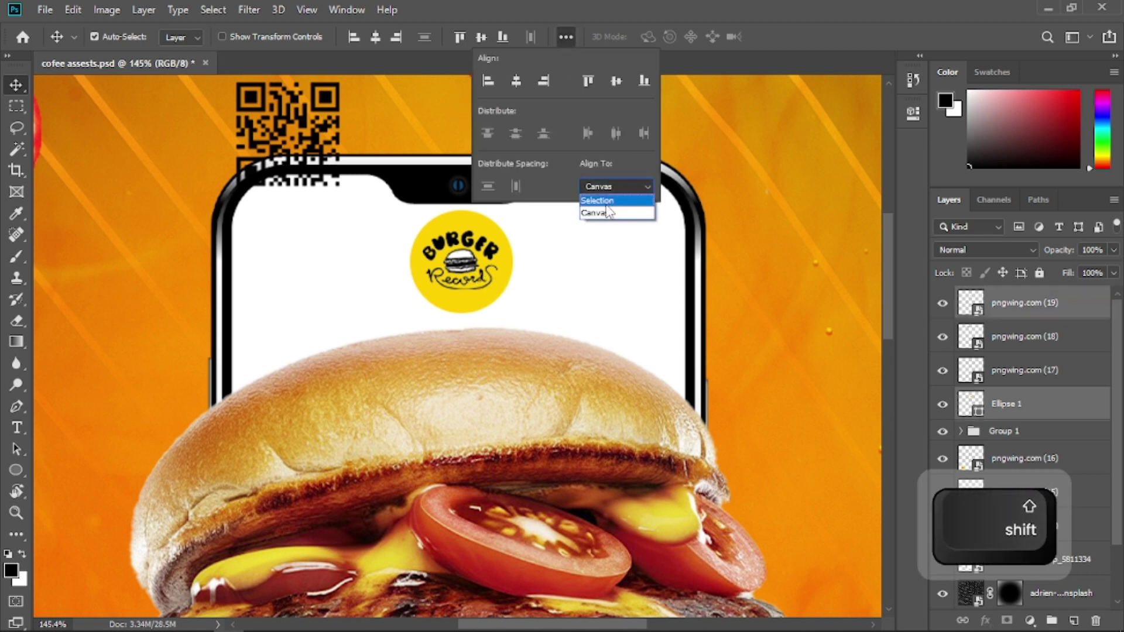
pyautogui.click(603, 200)
pyautogui.click(516, 85)
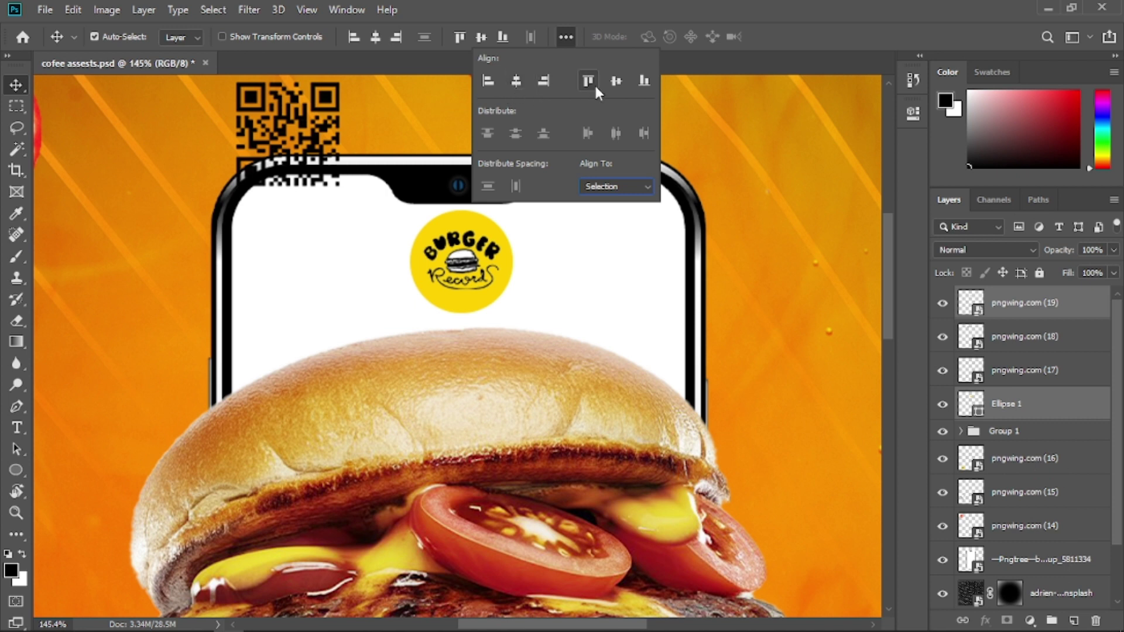
pyautogui.click(615, 80)
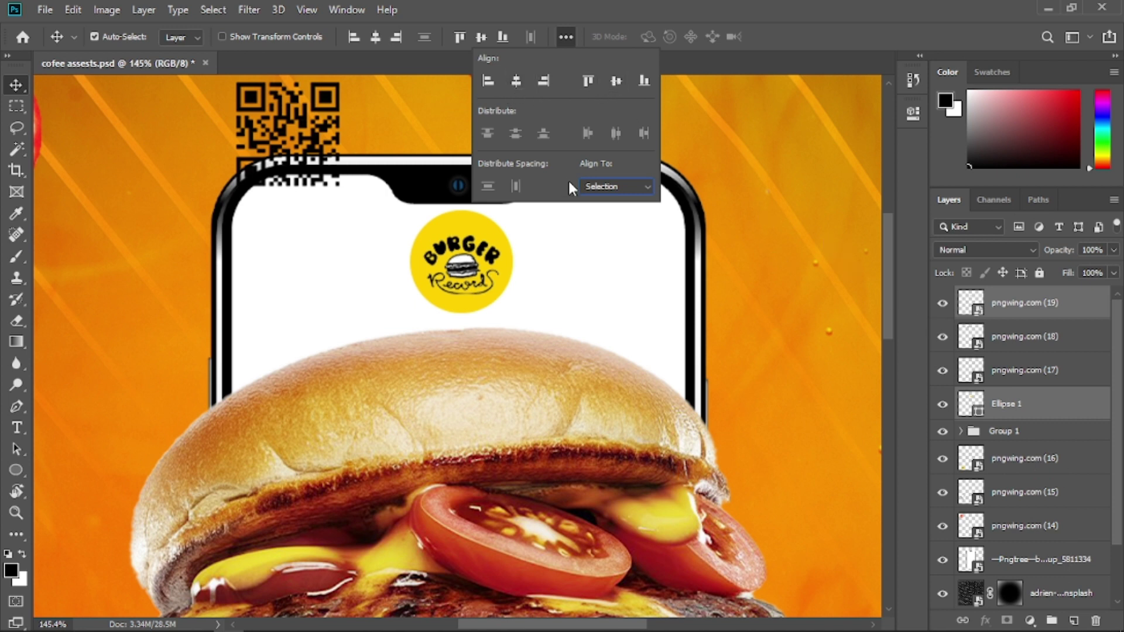
# - Centre the logo and the yellow circle horizontally on the canvas
pyautogui.click(604, 187)
pyautogui.click(604, 212)
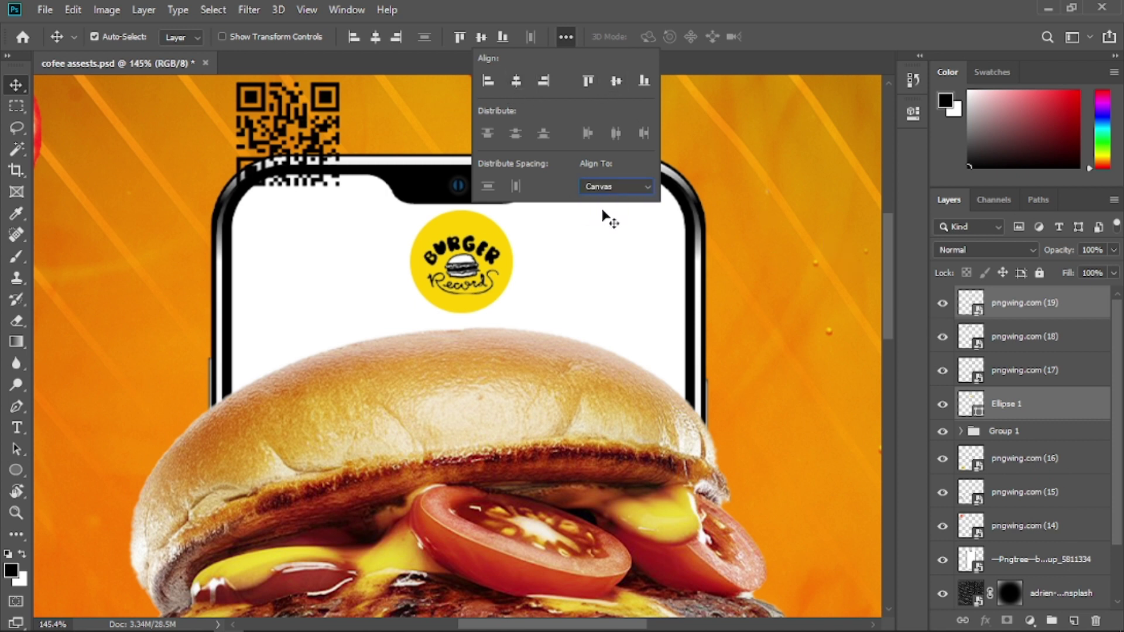
pyautogui.click(515, 83)
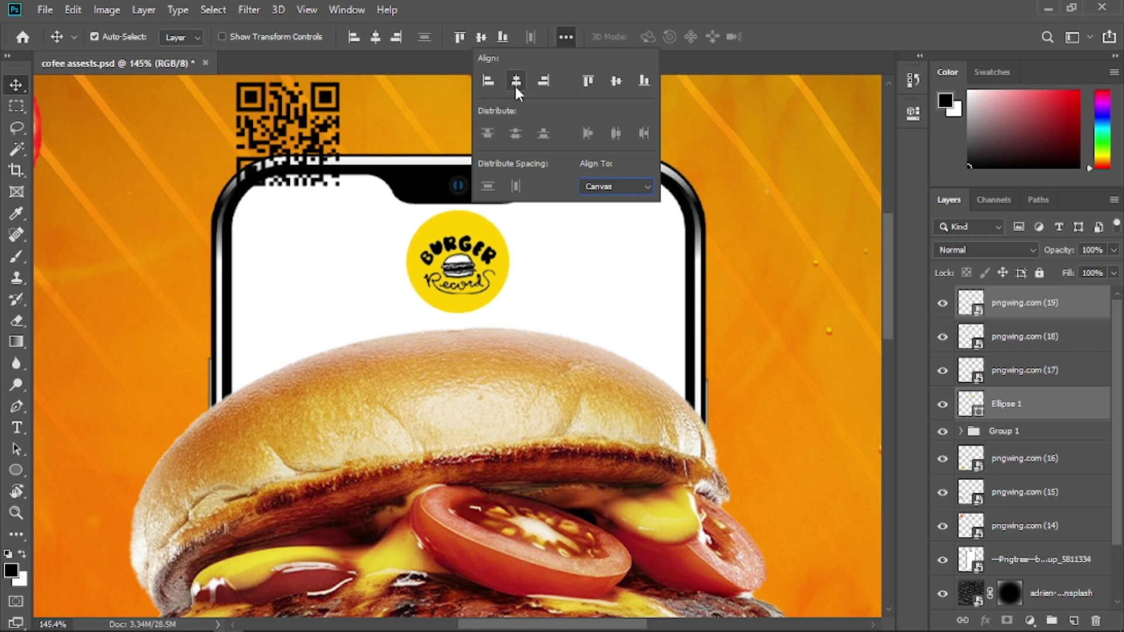
pyautogui.click(722, 152)
pyautogui.click(721, 153)
pyautogui.click(575, 211)
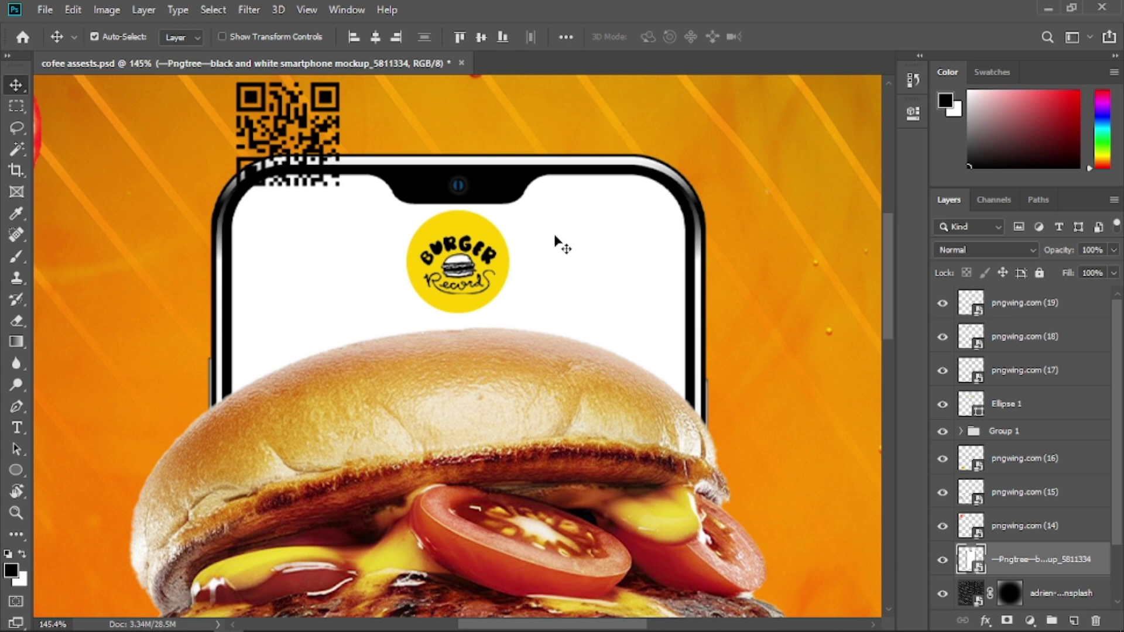
# - Nudge the logo and its yellow circle slightly down from the phone notch
pyautogui.hotkey('ctrl', '-')
pyautogui.hotkey('ctrl', '-')
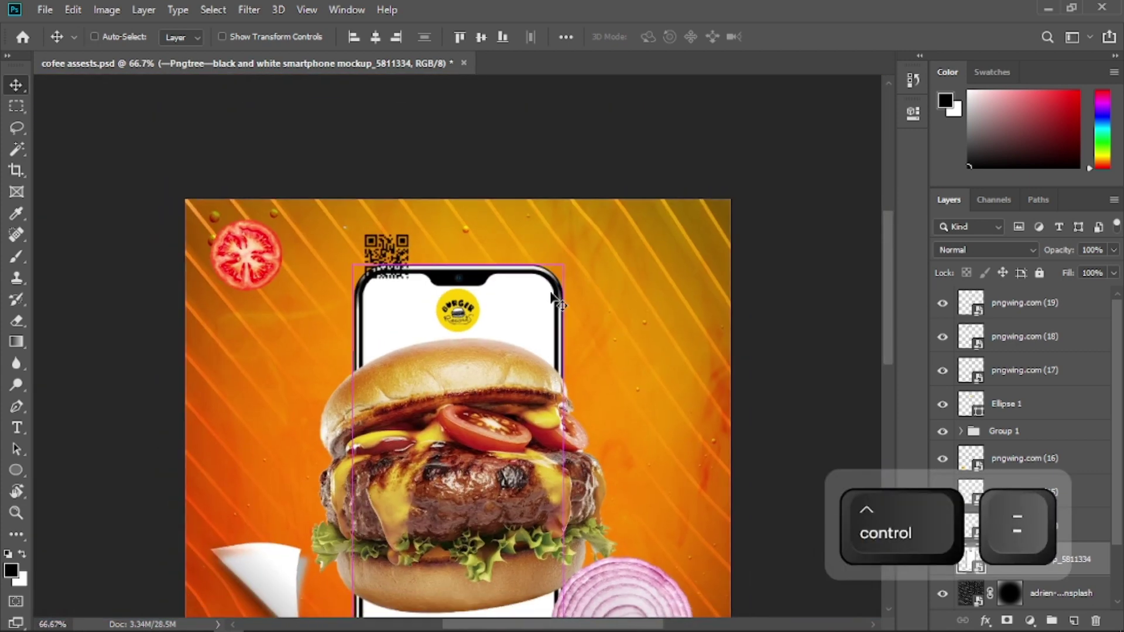
pyautogui.hotkey('ctrl', '-')
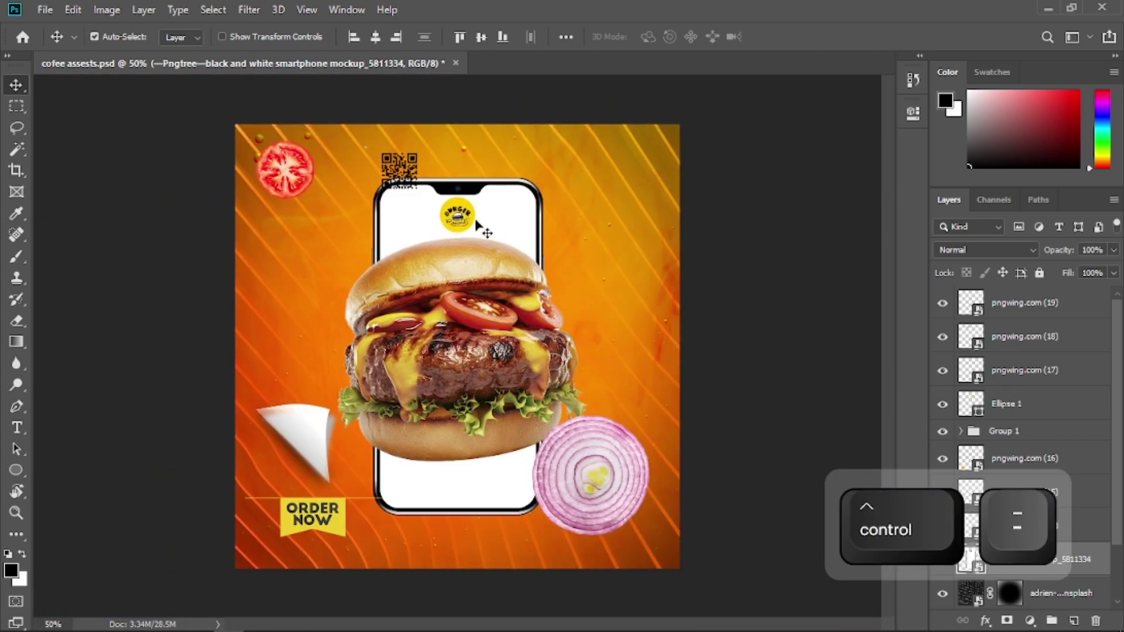
pyautogui.click(457, 218)
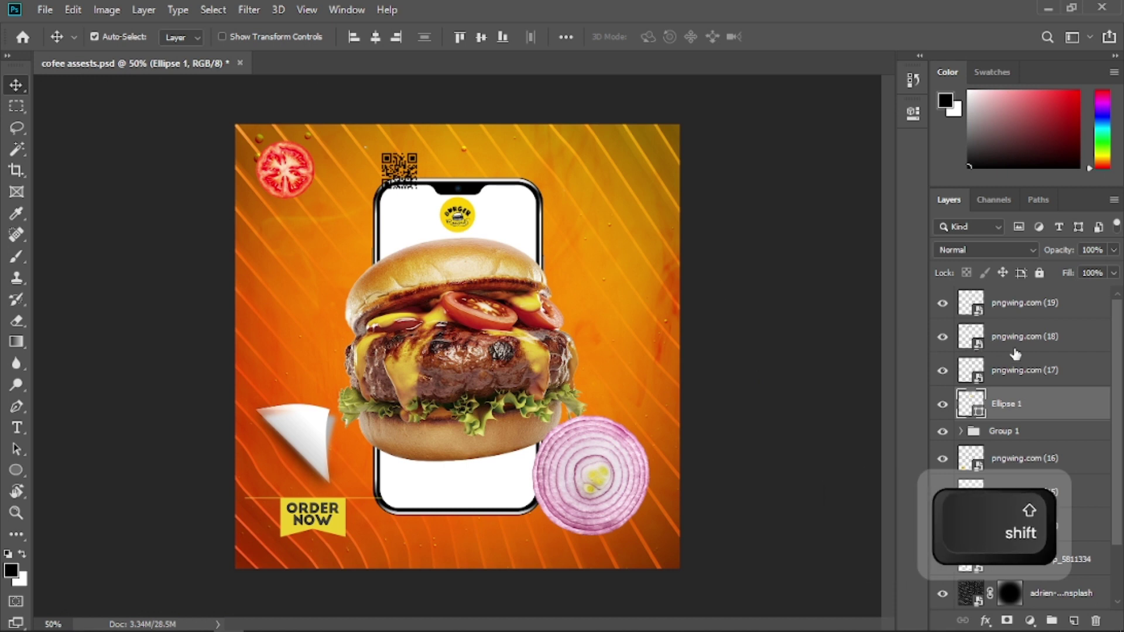
pyautogui.keyDown('shift'); pyautogui.click(585, 482); pyautogui.keyUp('shift')
# - Move the onion slice partly off the canvas's bottom-right corner and the tomato slice partly off its top-left corner
pyautogui.moveTo(585, 483); pyautogui.dragTo(665, 553)
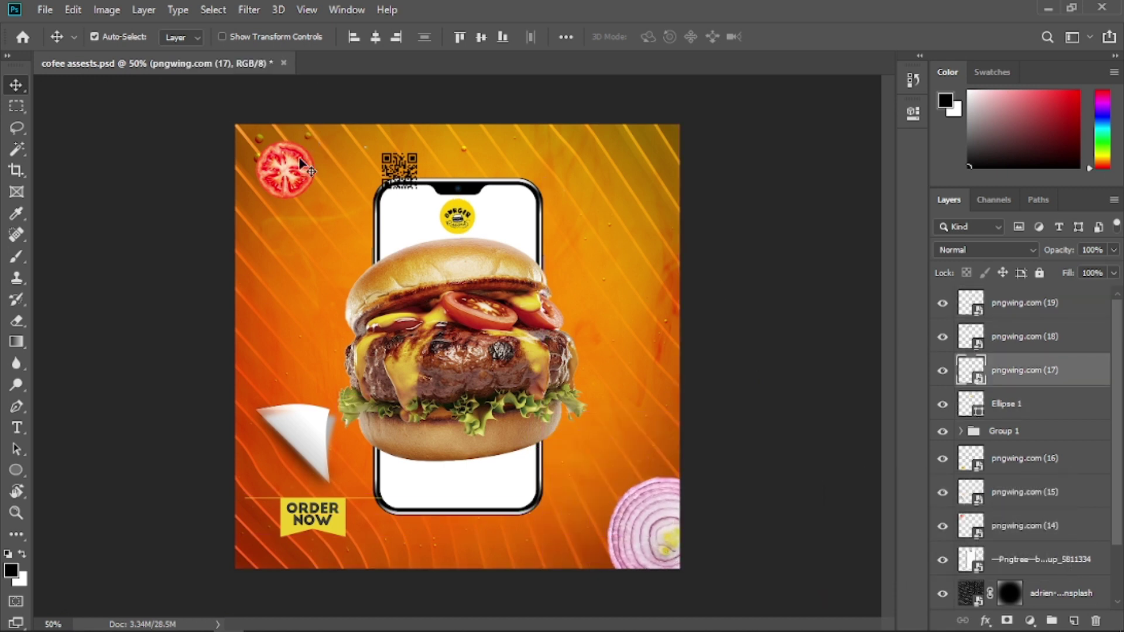
pyautogui.moveTo(291, 174); pyautogui.dragTo(267, 138)
# - Enlarge the tomato slice to about 135%, keeping it cropped by the canvas's top-left corner
pyautogui.press('ctrl')
pyautogui.hotkey('ctrl', 't')
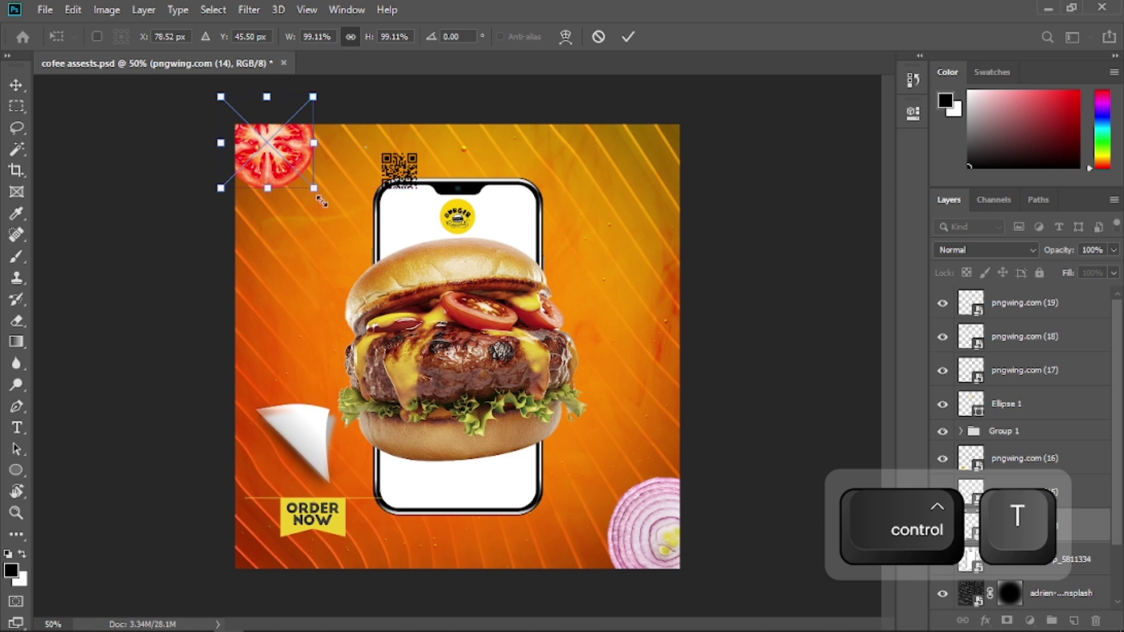
pyautogui.moveTo(314, 189); pyautogui.dragTo(348, 222)
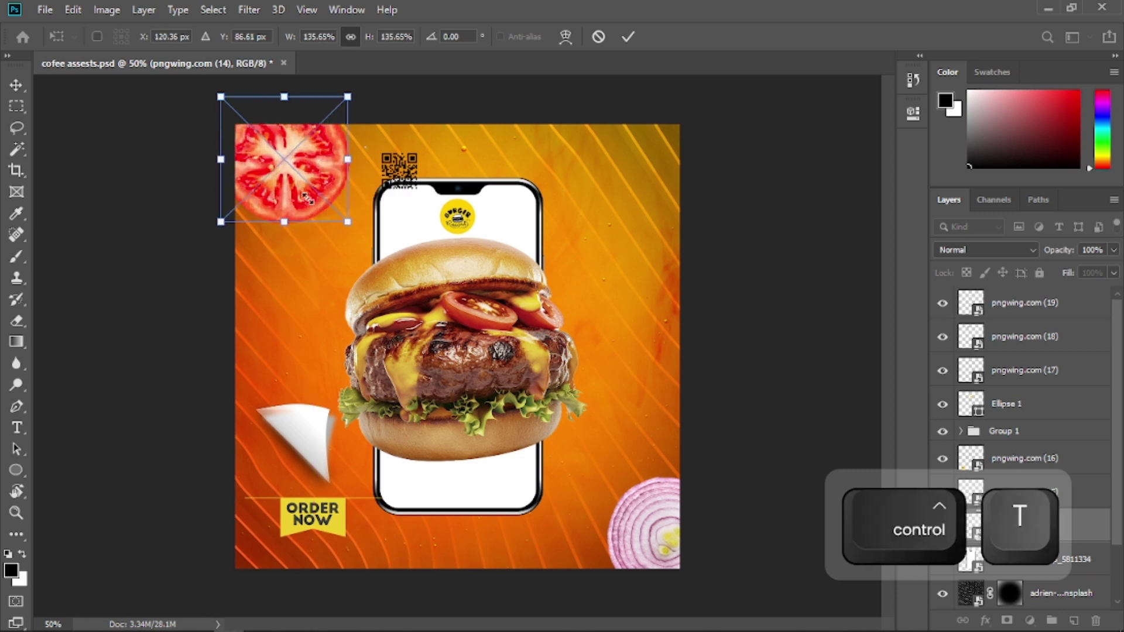
pyautogui.click(628, 36)
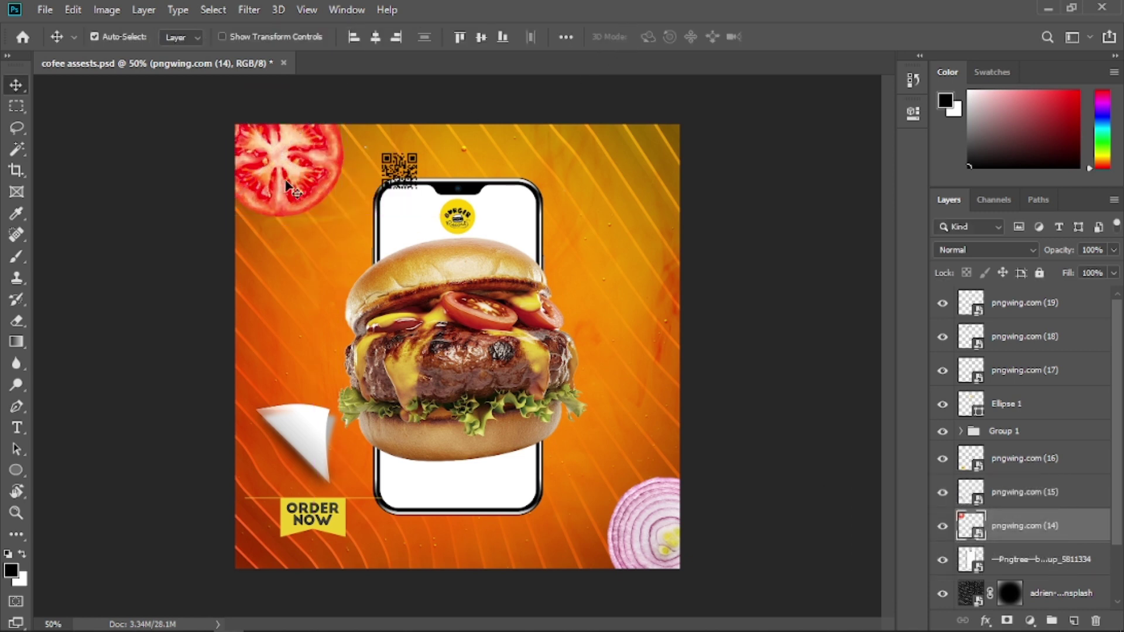
# - Apply a Motion Blur to the tomato slice with a 0° angle and a distance of 21 pixels
pyautogui.click(248, 9)
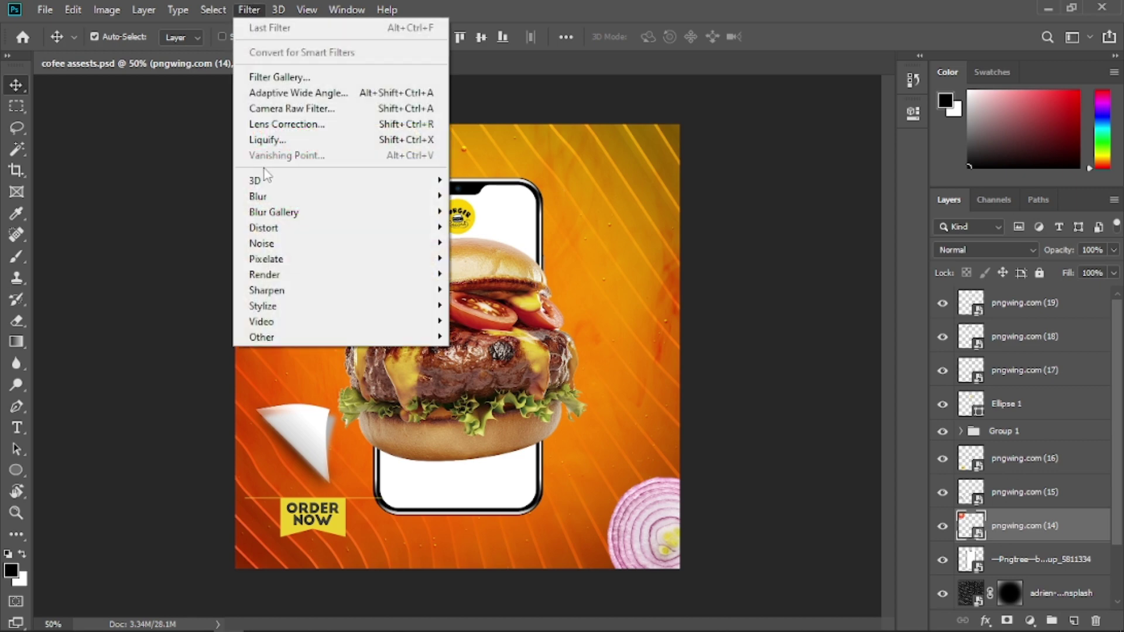
pyautogui.moveTo(424, 199)
pyautogui.click(487, 294)
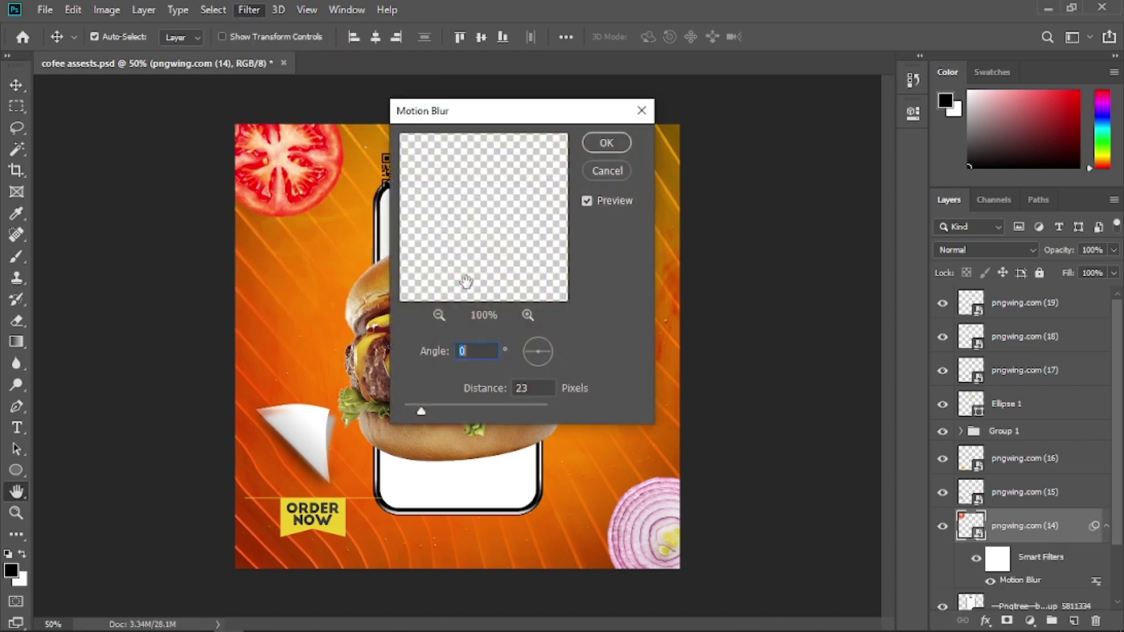
pyautogui.moveTo(427, 412); pyautogui.dragTo(420, 412)
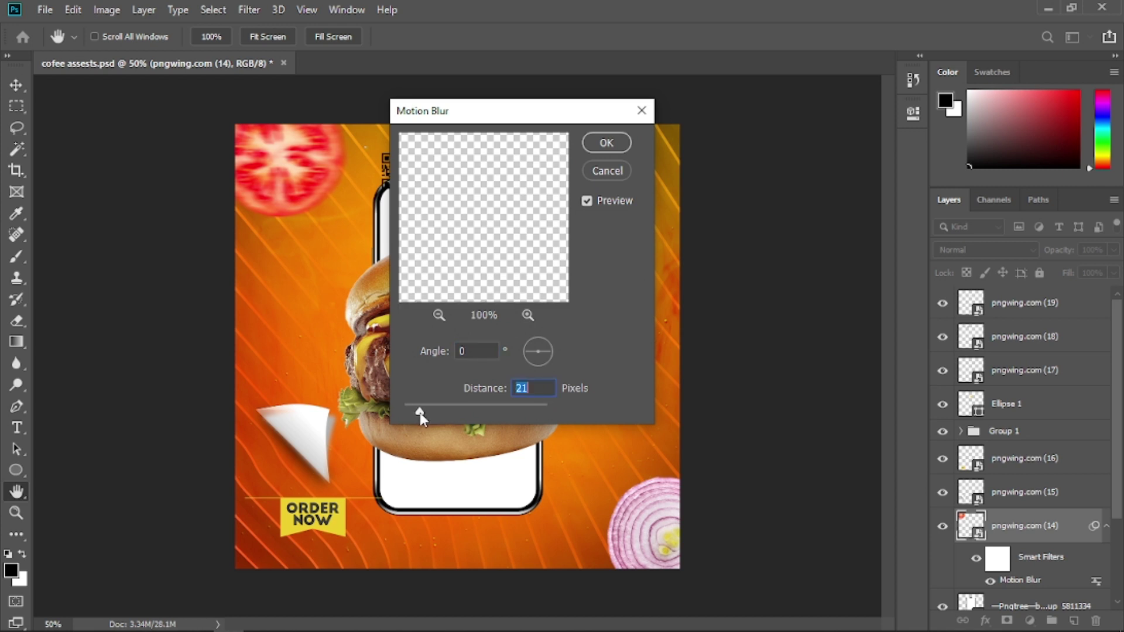
pyautogui.click(608, 143)
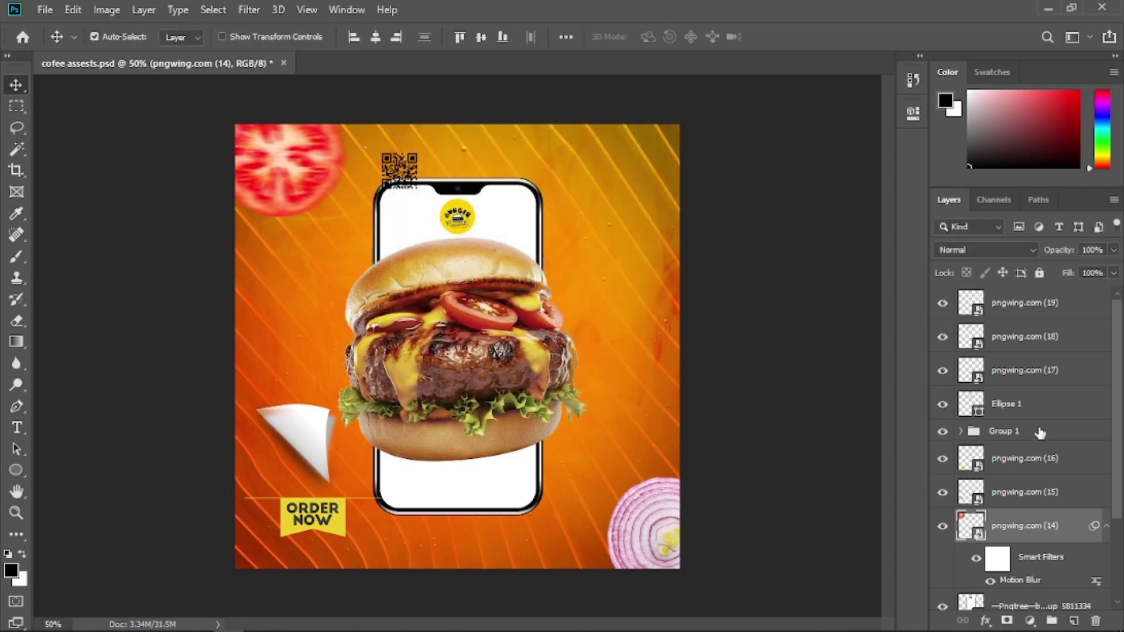
# - Copy the tomato slice's Motion Blur smart filter onto the onion slice layer
pyautogui.scroll(-3, 1118, 447)
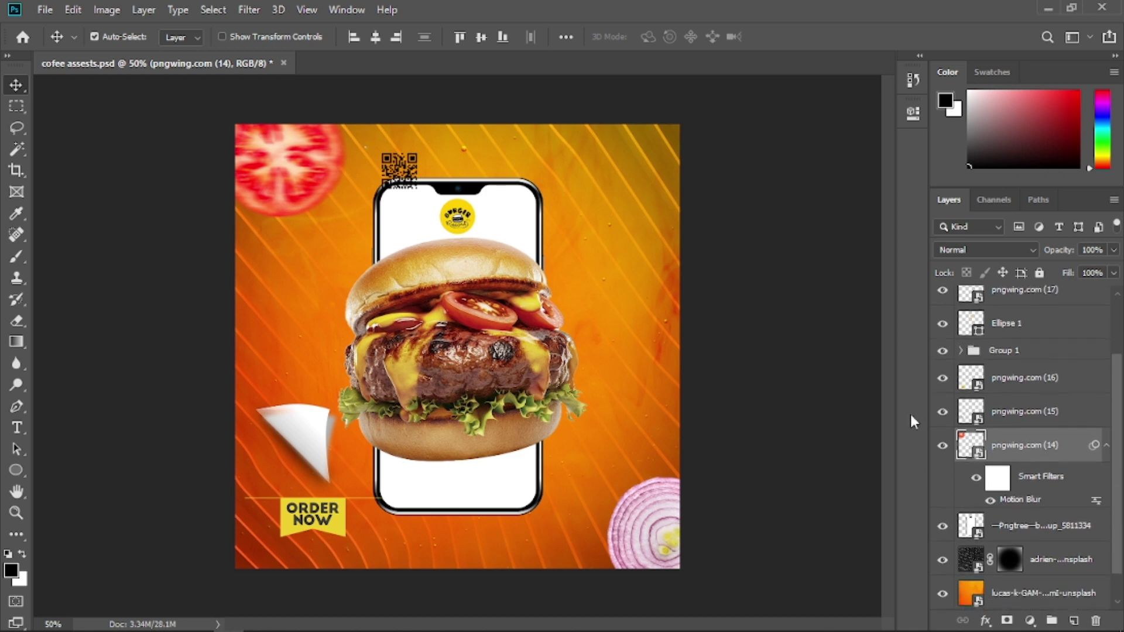
pyautogui.click(651, 523)
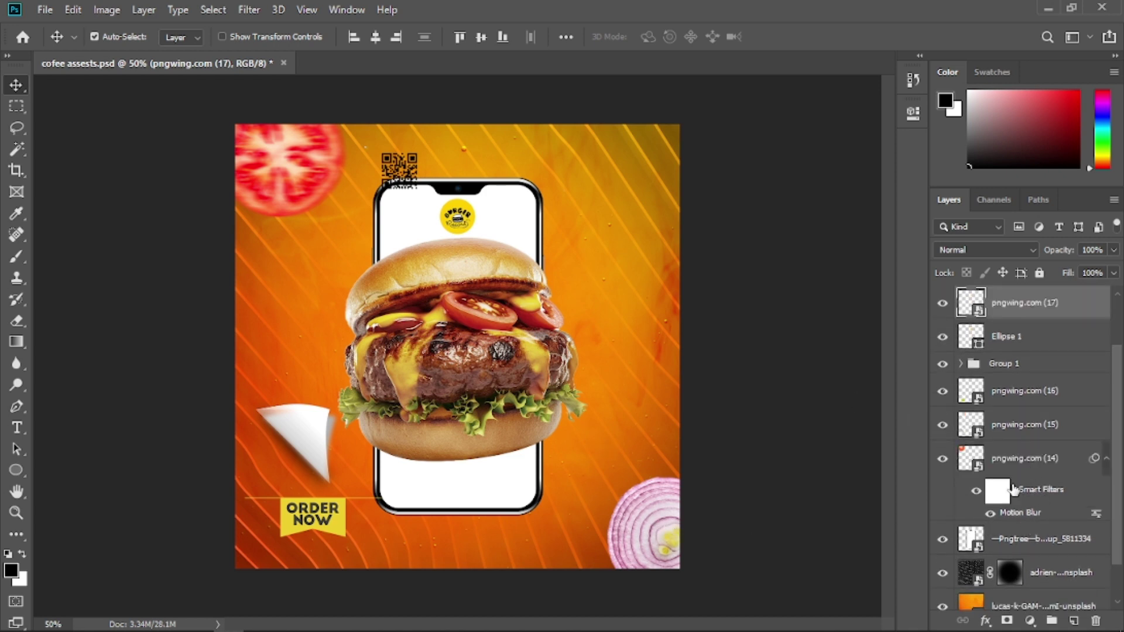
pyautogui.click(1016, 496)
pyautogui.moveTo(1022, 516); pyautogui.dragTo(1014, 307)
pyautogui.press('alt')
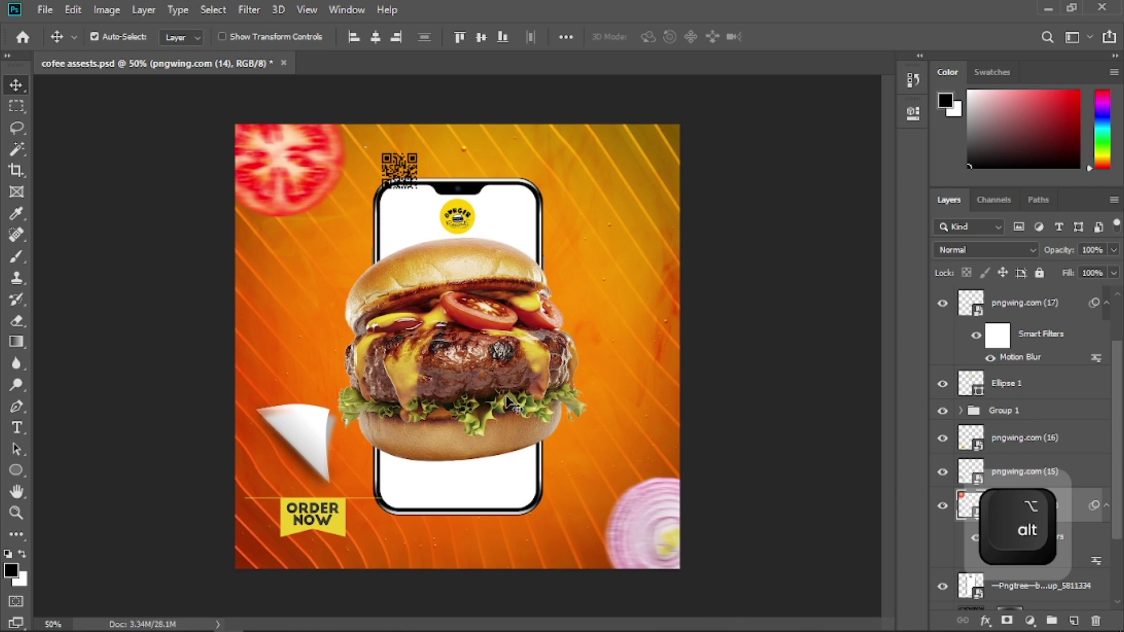
# - Add a Drop Shadow to the onion slice with a distance of 12 px, spread of 11% and size of 24 px
pyautogui.click(1033, 306)
pyautogui.rightClick(1028, 303)
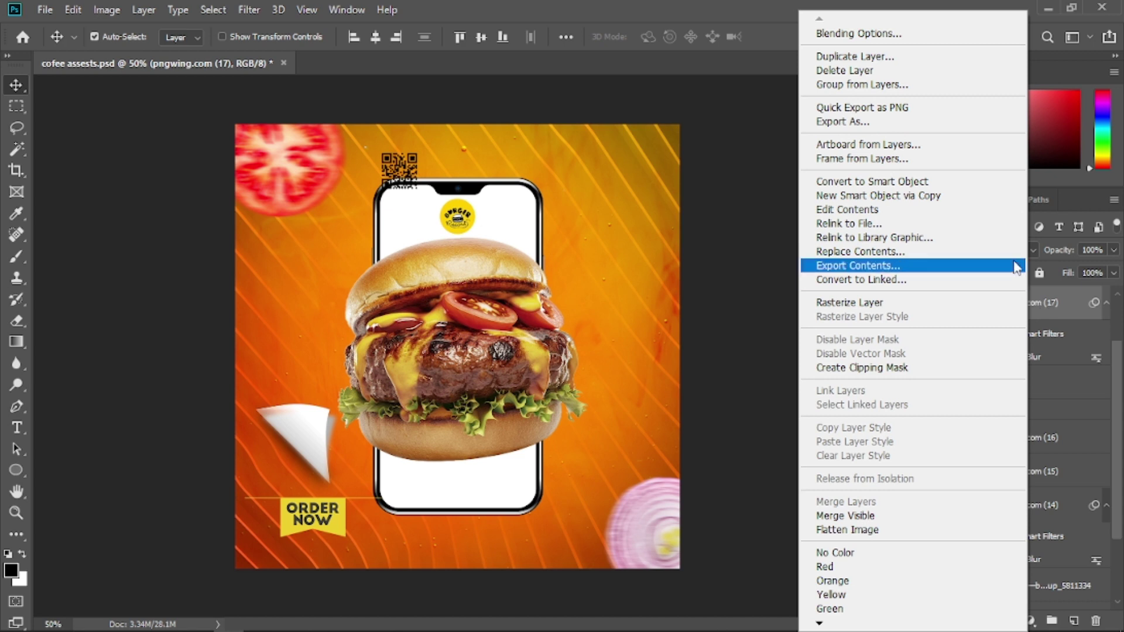
pyautogui.click(911, 34)
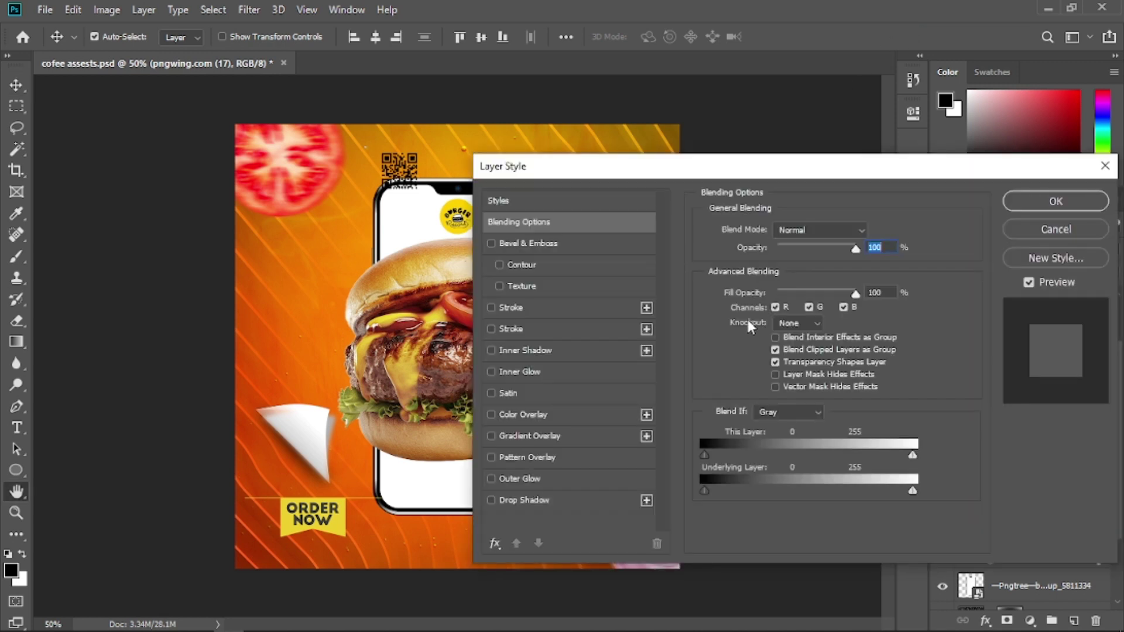
pyautogui.click(530, 502)
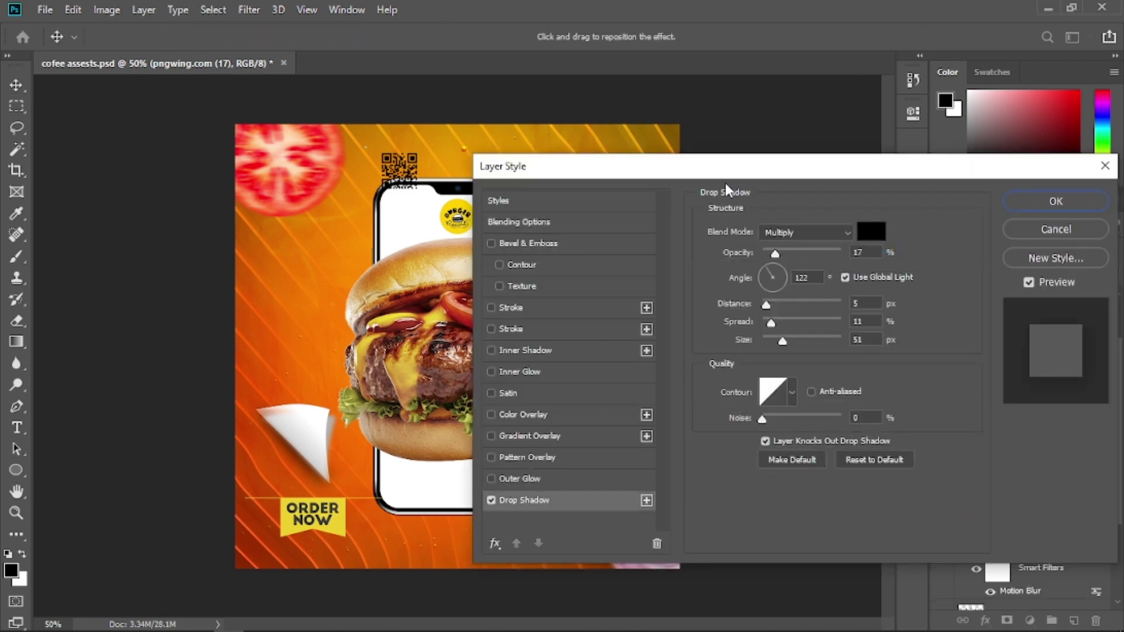
pyautogui.moveTo(720, 172); pyautogui.dragTo(680, 83)
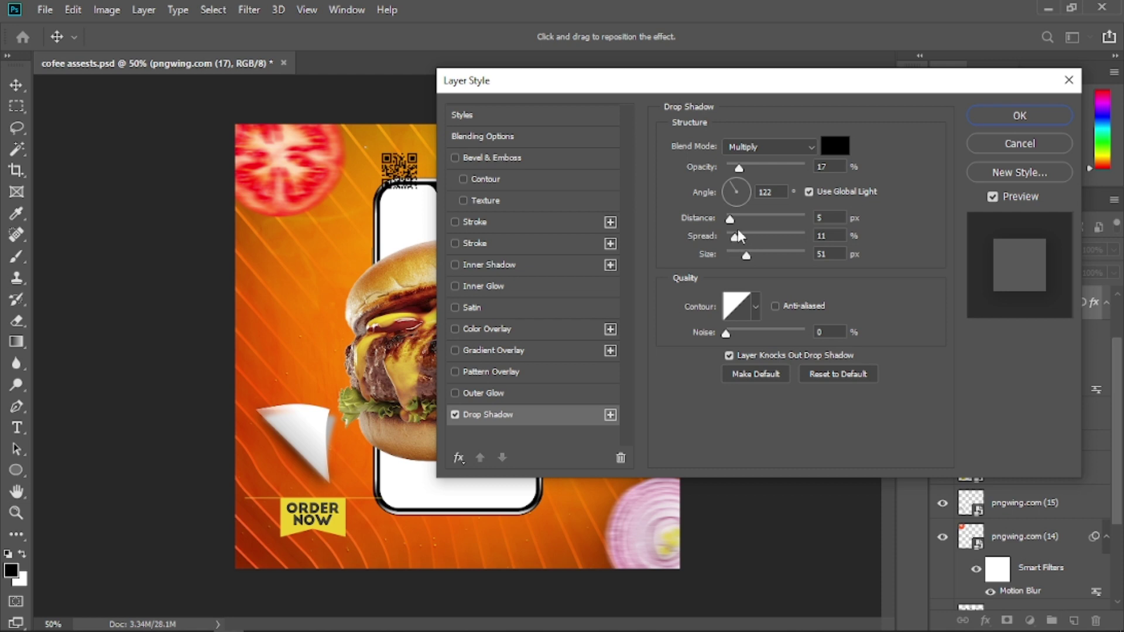
pyautogui.moveTo(736, 228); pyautogui.dragTo(739, 230)
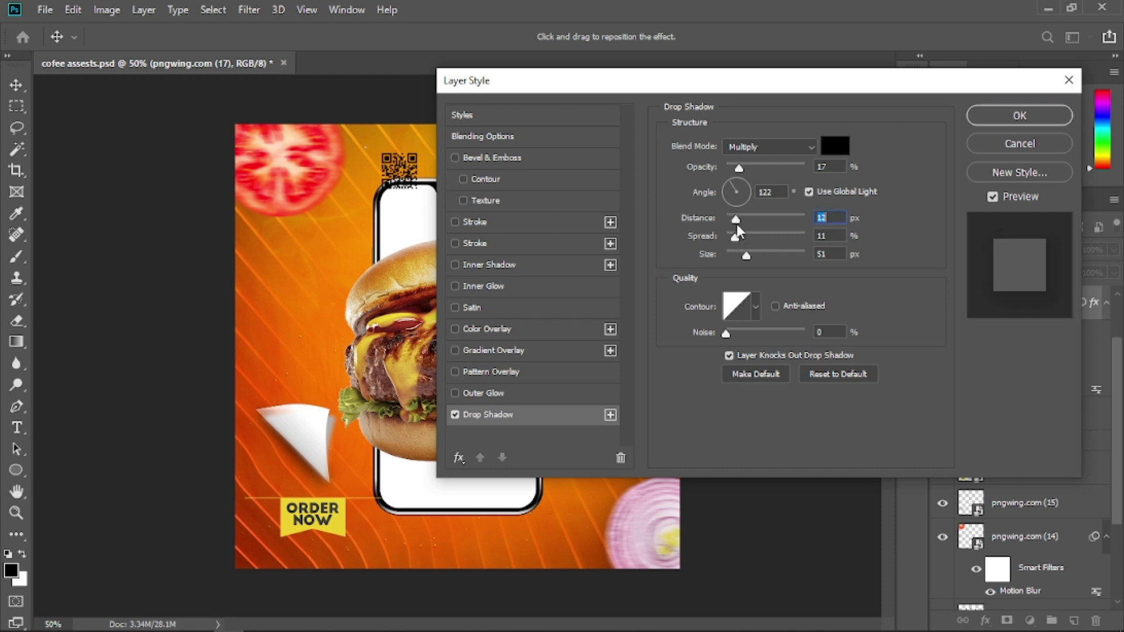
pyautogui.click(738, 255)
pyautogui.click(1009, 120)
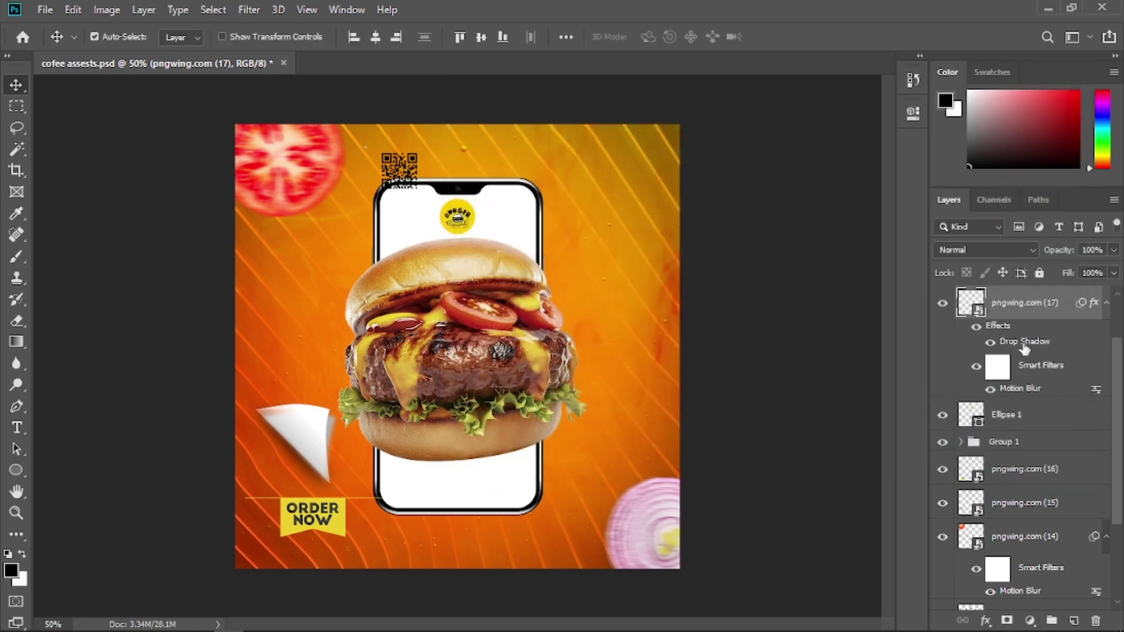
# - Copy the onion slice's Drop Shadow onto the tomato slice layer and slightly lower the copied shadow's opacity
pyautogui.press('alt')
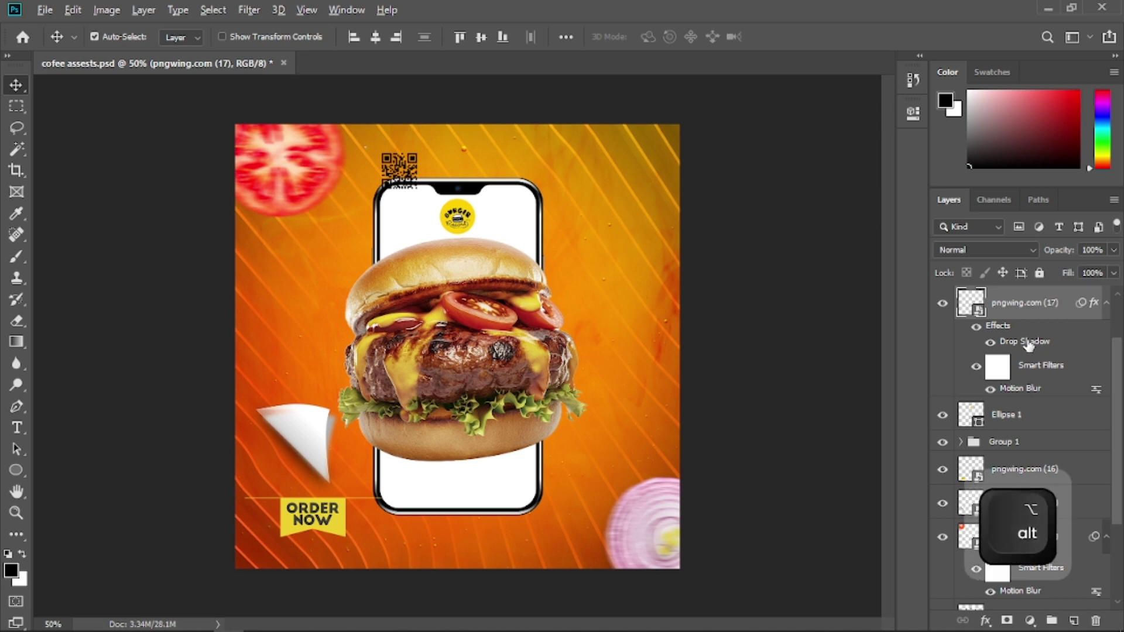
pyautogui.moveTo(1029, 346); pyautogui.dragTo(1057, 553)
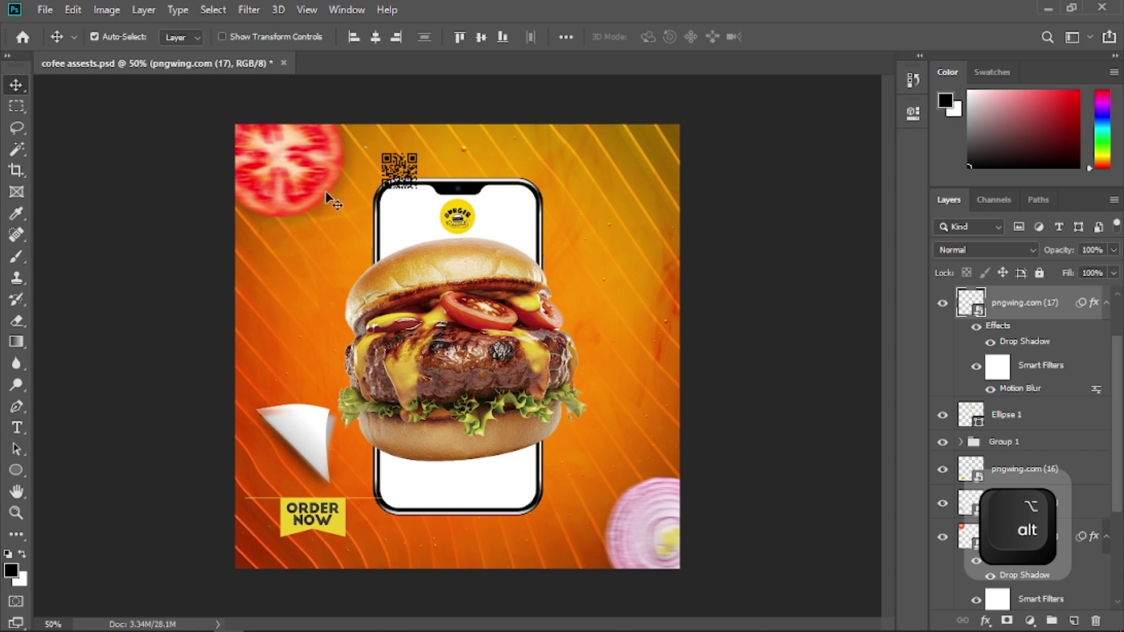
pyautogui.click(1029, 584)
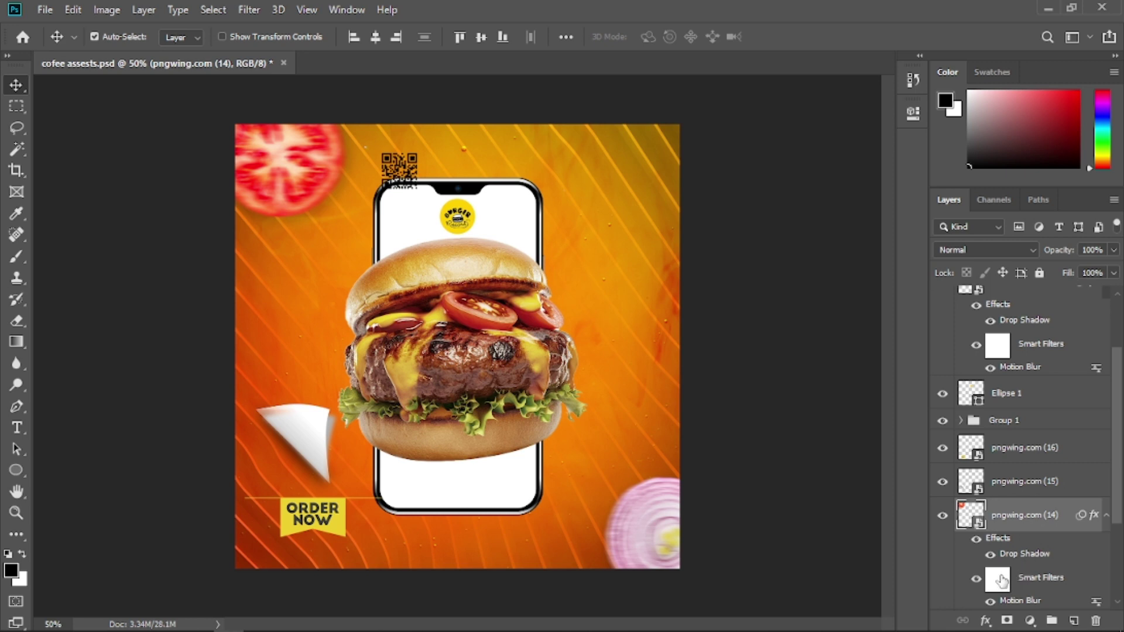
pyautogui.doubleClick(1024, 554)
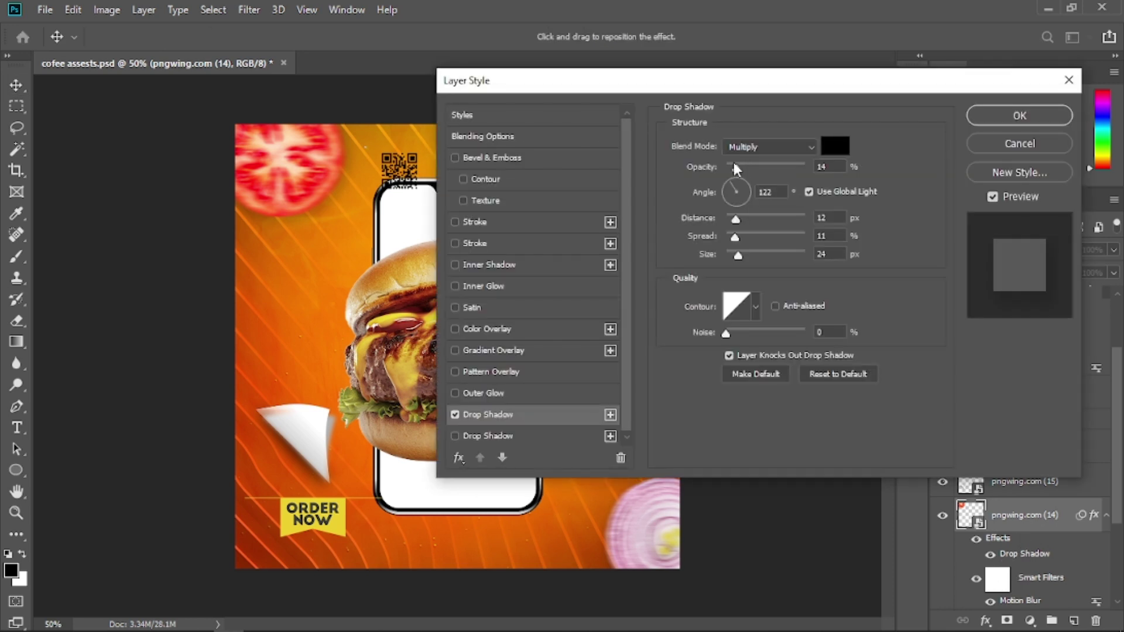
pyautogui.moveTo(729, 170); pyautogui.dragTo(732, 170)
pyautogui.click(1004, 107)
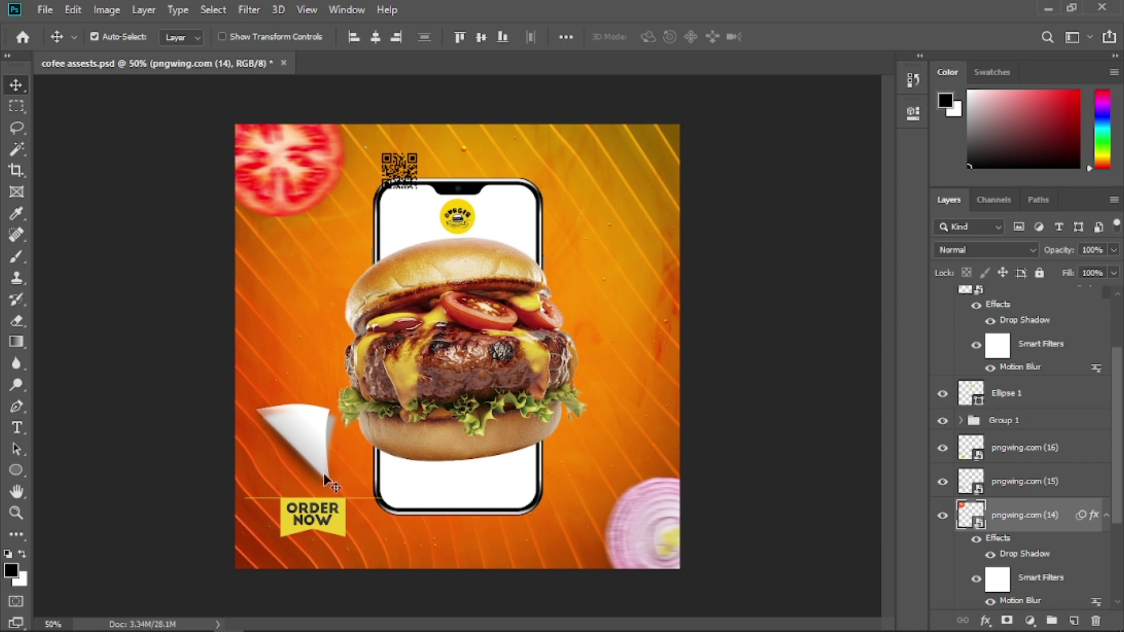
# - Move the white page curl into the canvas's bottom-left corner and scale it to about 105%
pyautogui.moveTo(306, 450); pyautogui.dragTo(293, 521)
pyautogui.hotkey('ctrl', 't')
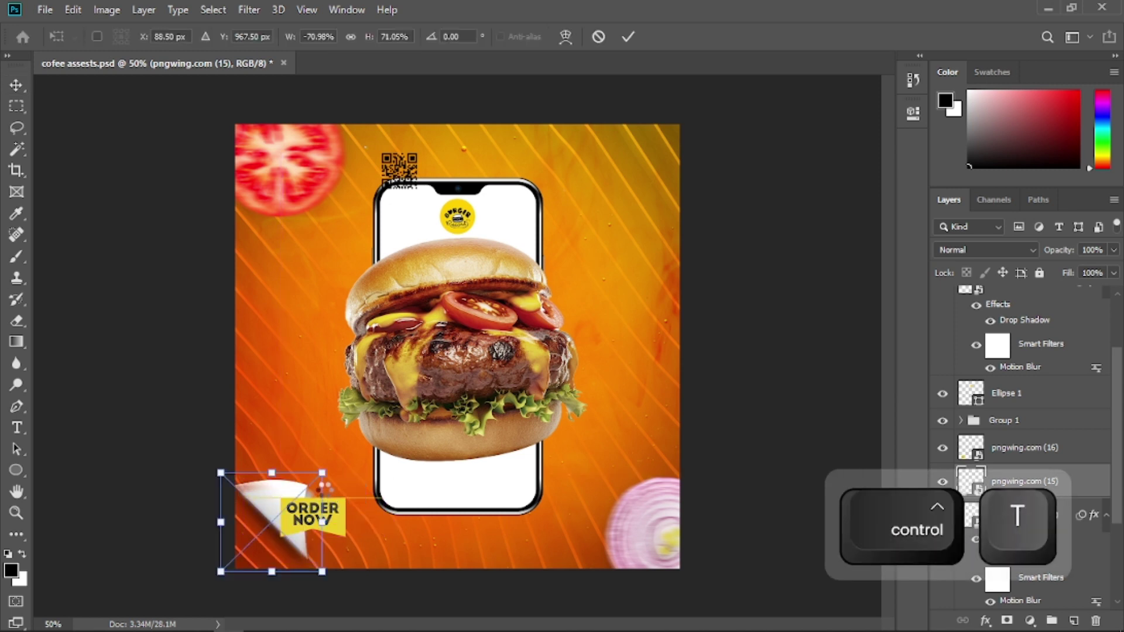
pyautogui.moveTo(326, 471); pyautogui.dragTo(331, 506)
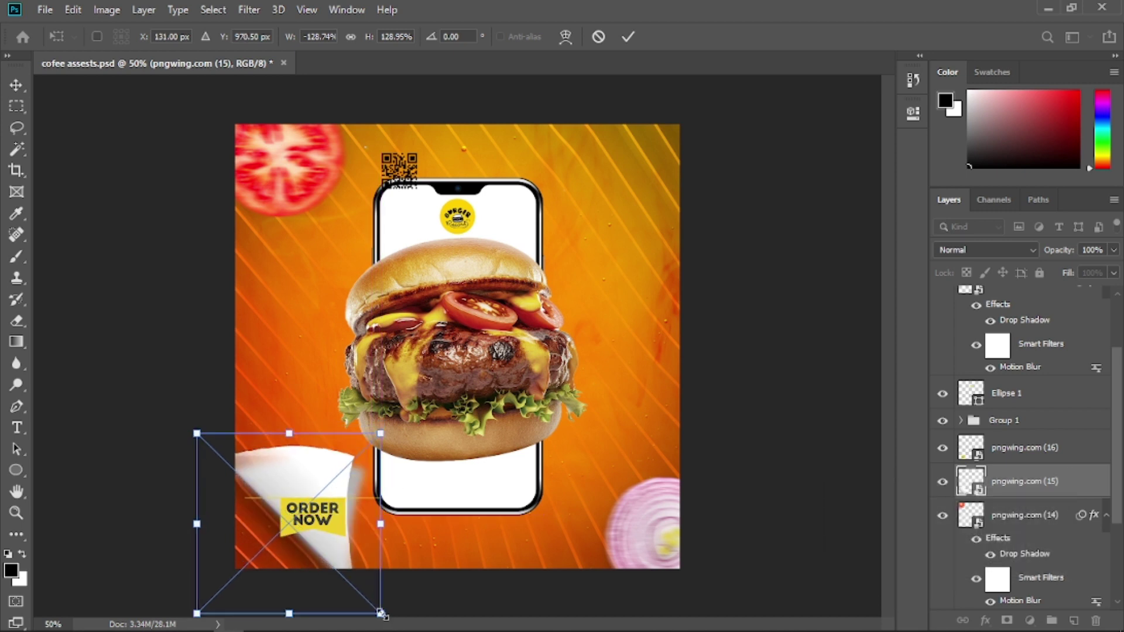
pyautogui.moveTo(380, 612); pyautogui.dragTo(346, 566)
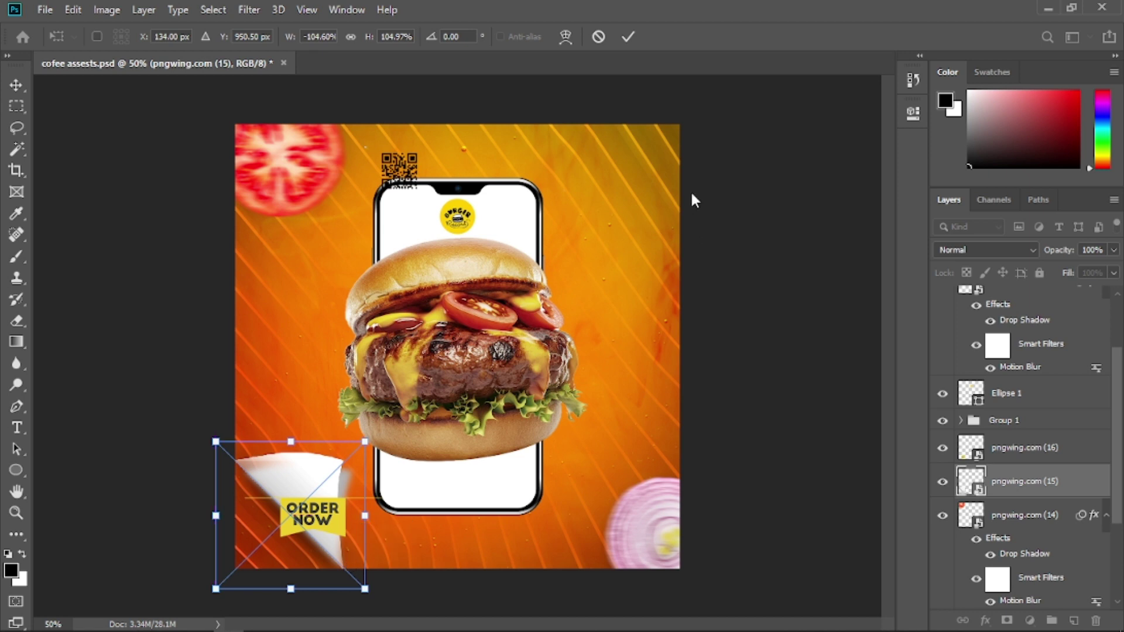
pyautogui.click(628, 37)
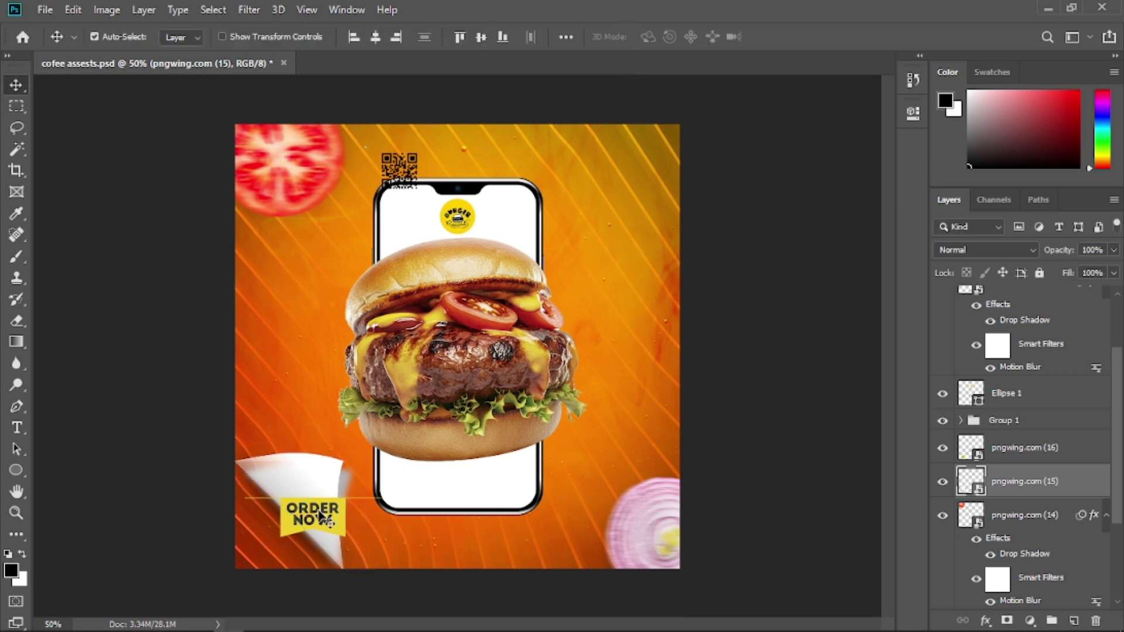
# - Move the ORDER NOW banner onto the lower part of the phone screen, centred horizontally
pyautogui.moveTo(319, 515); pyautogui.dragTo(467, 481)
pyautogui.click(375, 37)
# - Scale the burger to about 88% and position it between the round logo and the ORDER NOW banner
pyautogui.moveTo(481, 406); pyautogui.dragTo(480, 397)
pyautogui.hotkey('ctrl', 't')
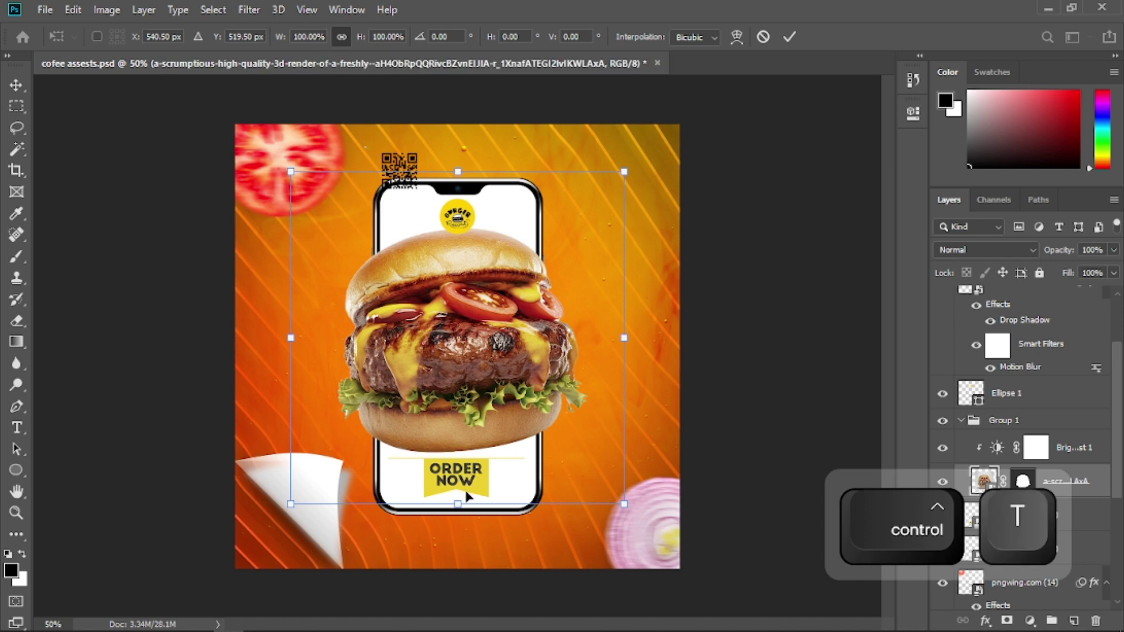
pyautogui.moveTo(459, 496); pyautogui.dragTo(459, 466)
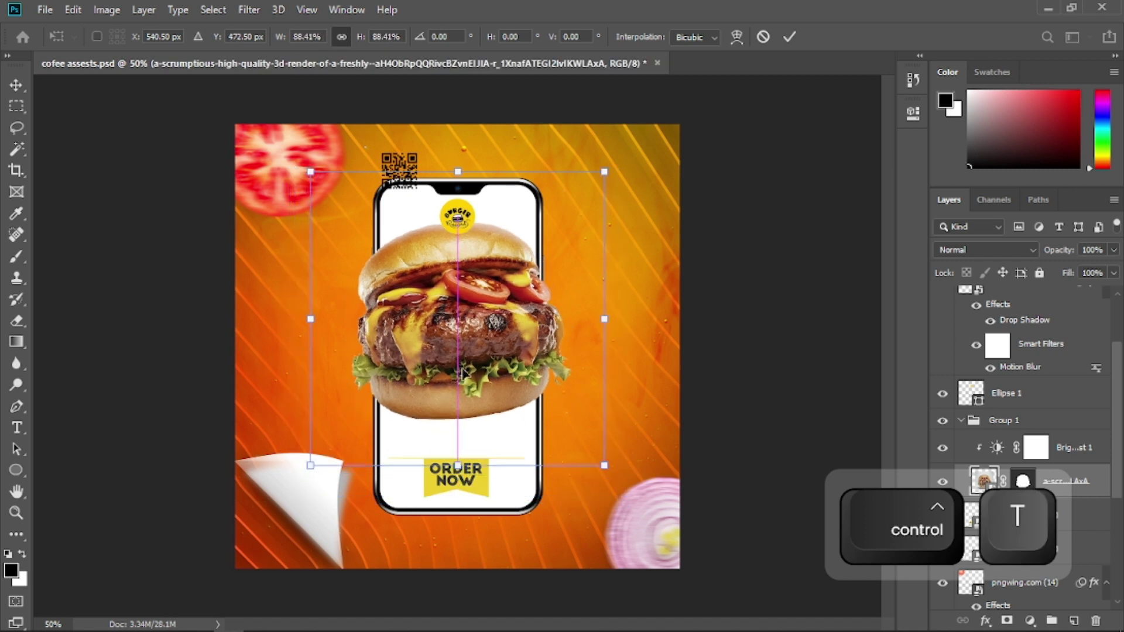
pyautogui.moveTo(462, 378); pyautogui.dragTo(462, 397)
pyautogui.click(785, 40)
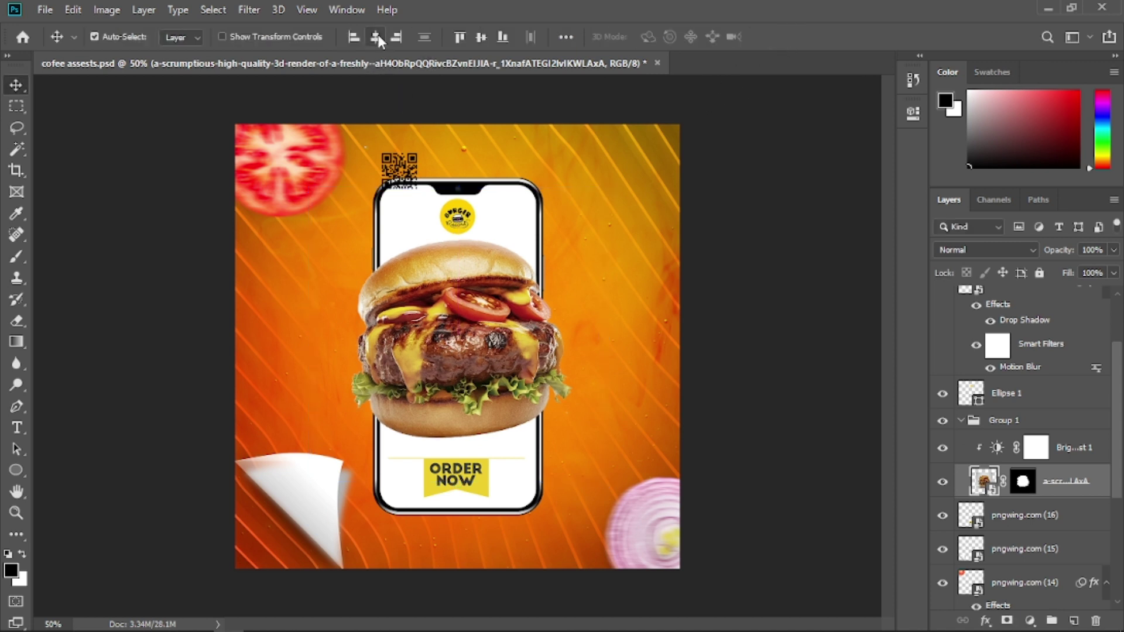
# - Add a layer mask to the page curl layer
pyautogui.click(301, 518)
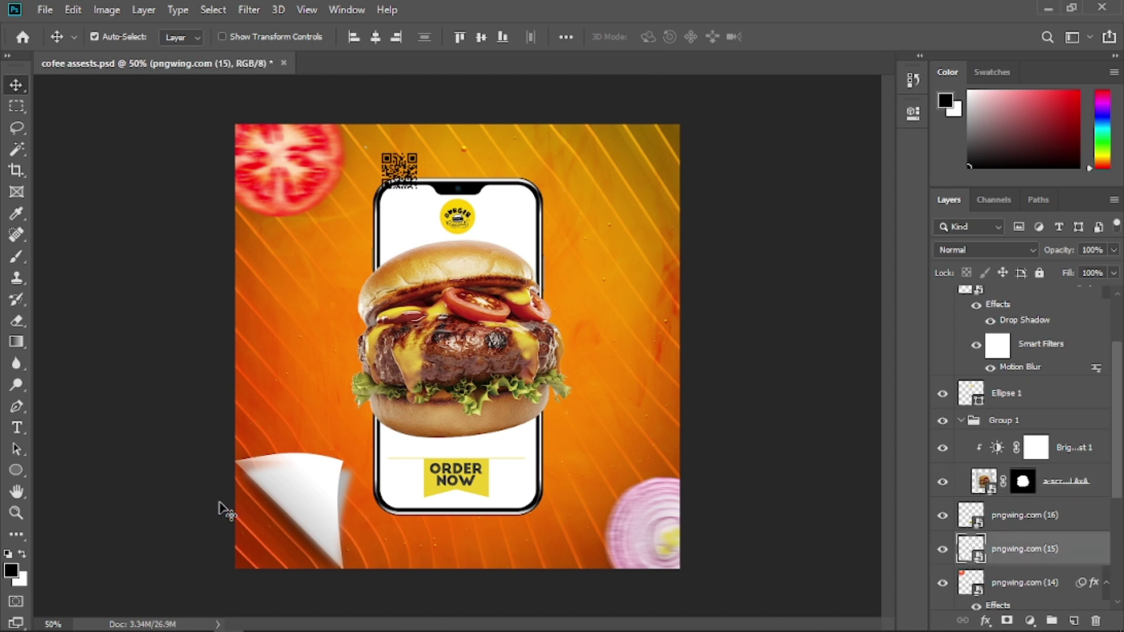
pyautogui.press('z')
pyautogui.moveTo(198, 492); pyautogui.dragTo(404, 414)
pyautogui.press('space')
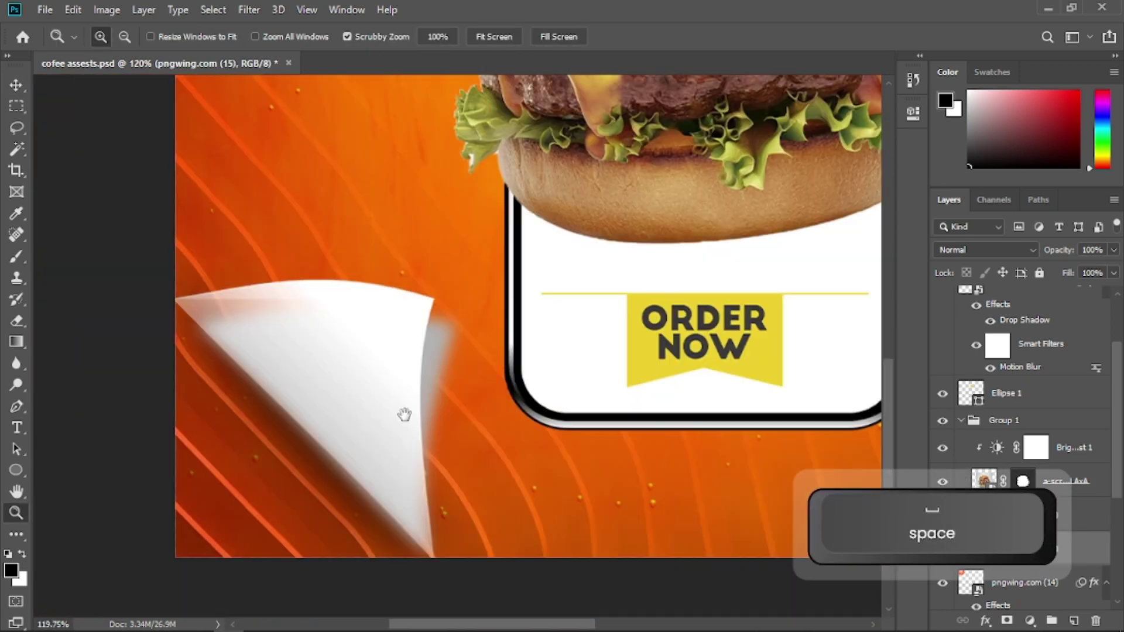
pyautogui.click(16, 88)
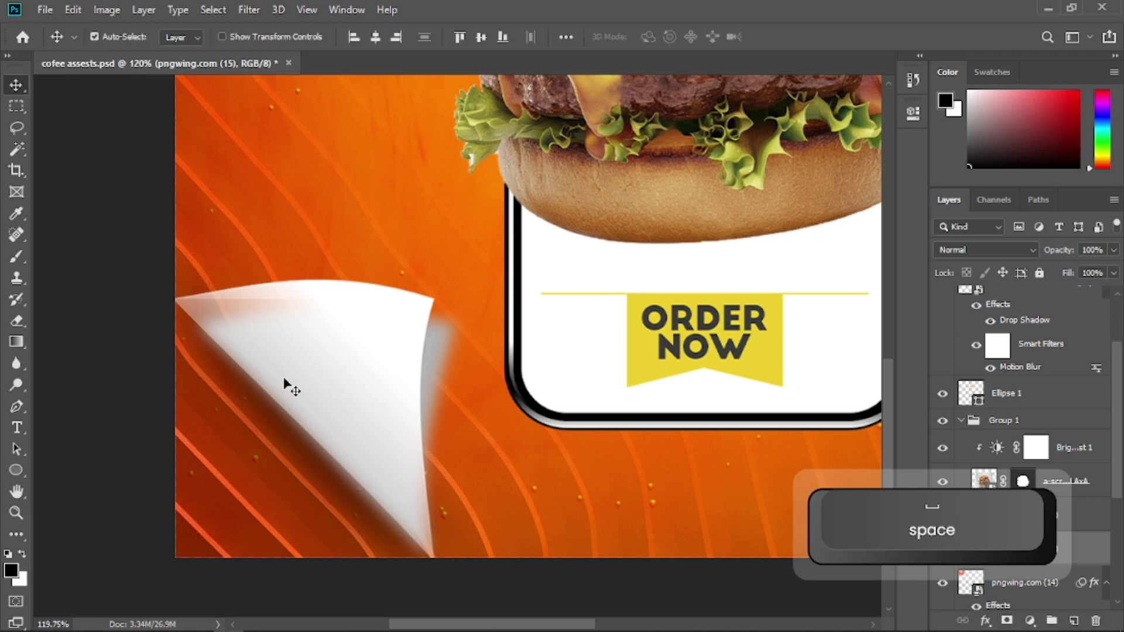
pyautogui.click(1006, 620)
# - Paint black on the page curl's mask with a 400 px brush to hide the stray shadow along its right edge
pyautogui.click(18, 255)
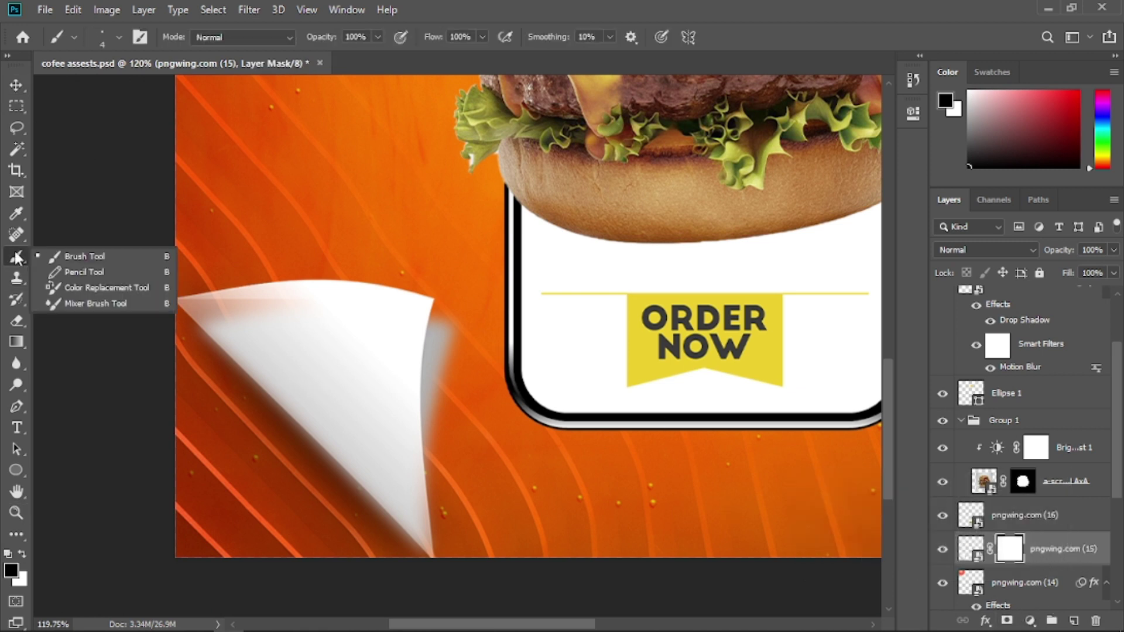
pyautogui.click(76, 256)
pyautogui.rightClick(492, 285)
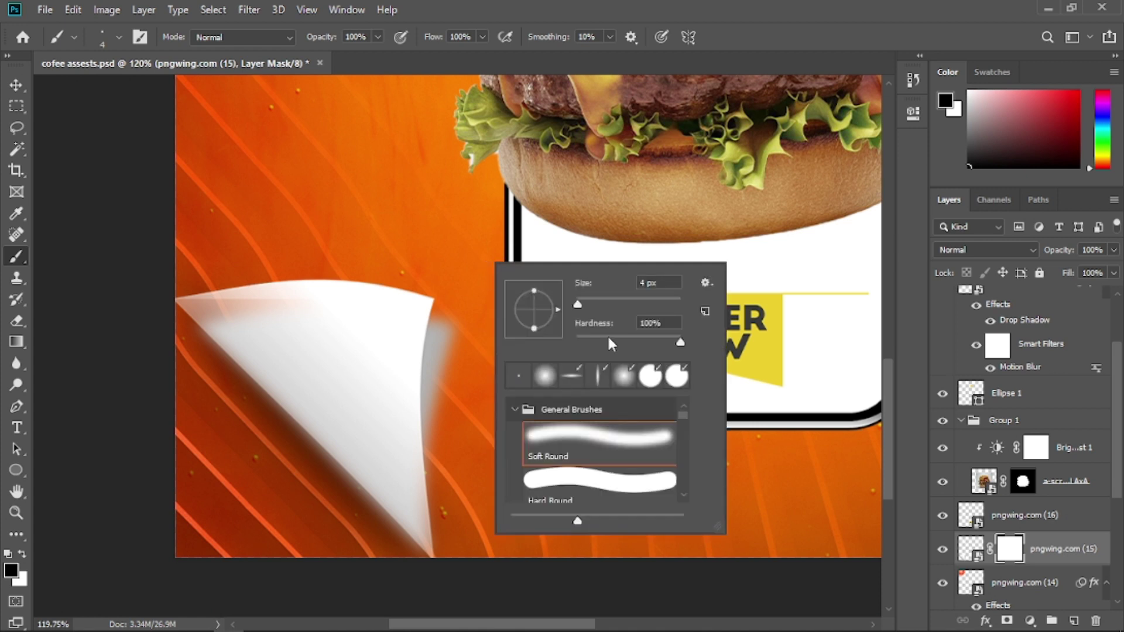
pyautogui.click(650, 323)
pyautogui.moveTo(600, 300); pyautogui.dragTo(642, 304)
pyautogui.press('Return')
pyautogui.press(']')
pyautogui.press(']')
pyautogui.press(']')
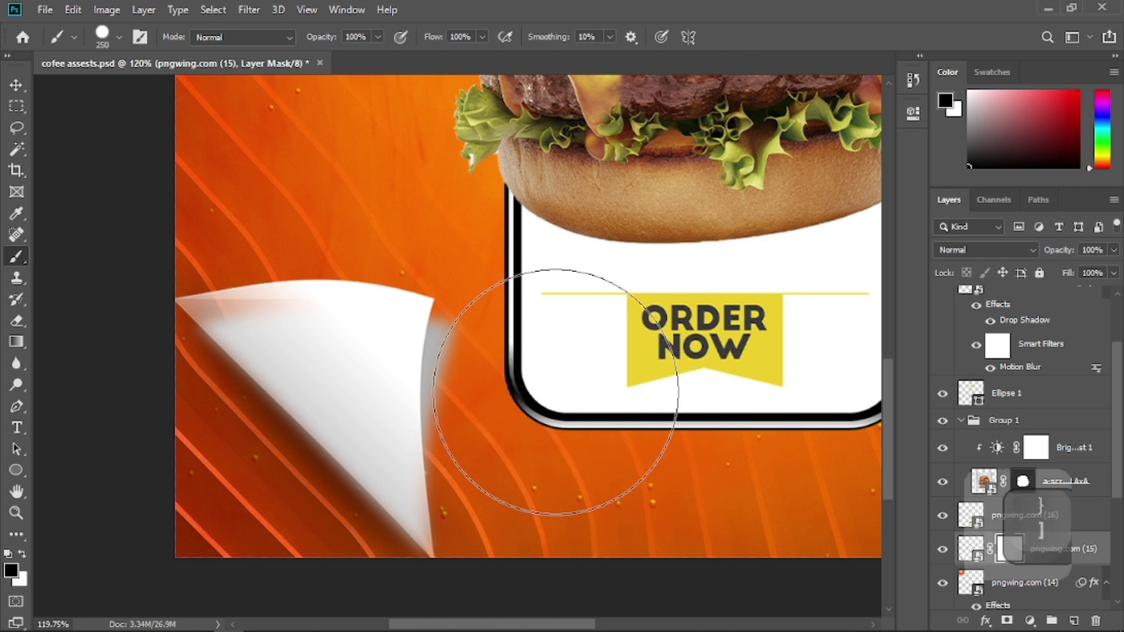
pyautogui.press(']')
pyautogui.press(']')
pyautogui.press(']')
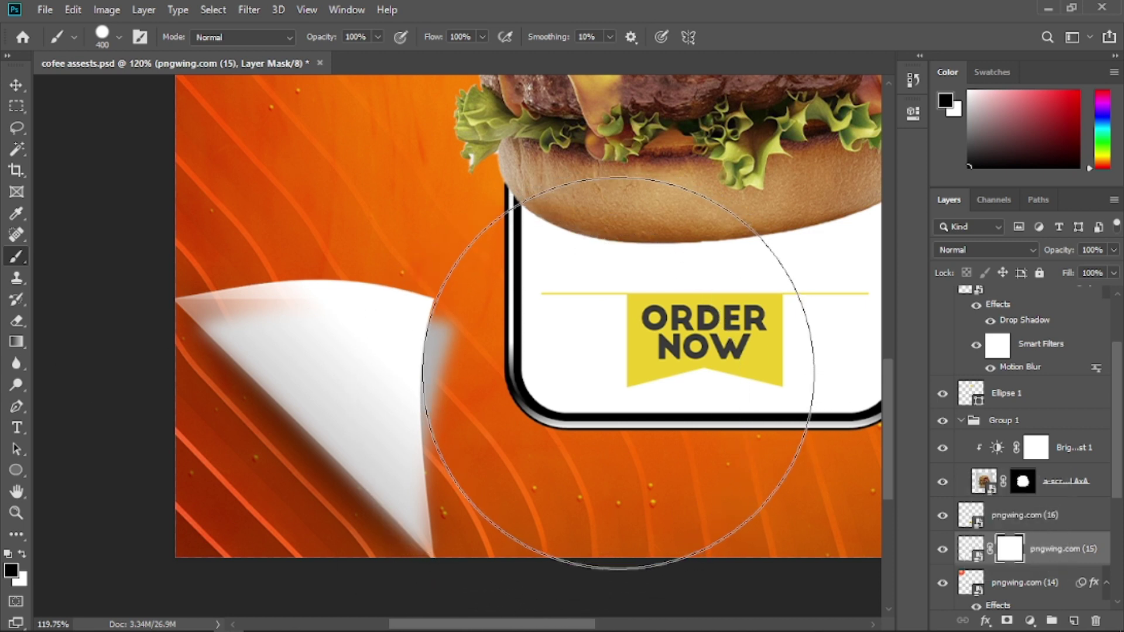
pyautogui.moveTo(617, 372); pyautogui.dragTo(618, 412)
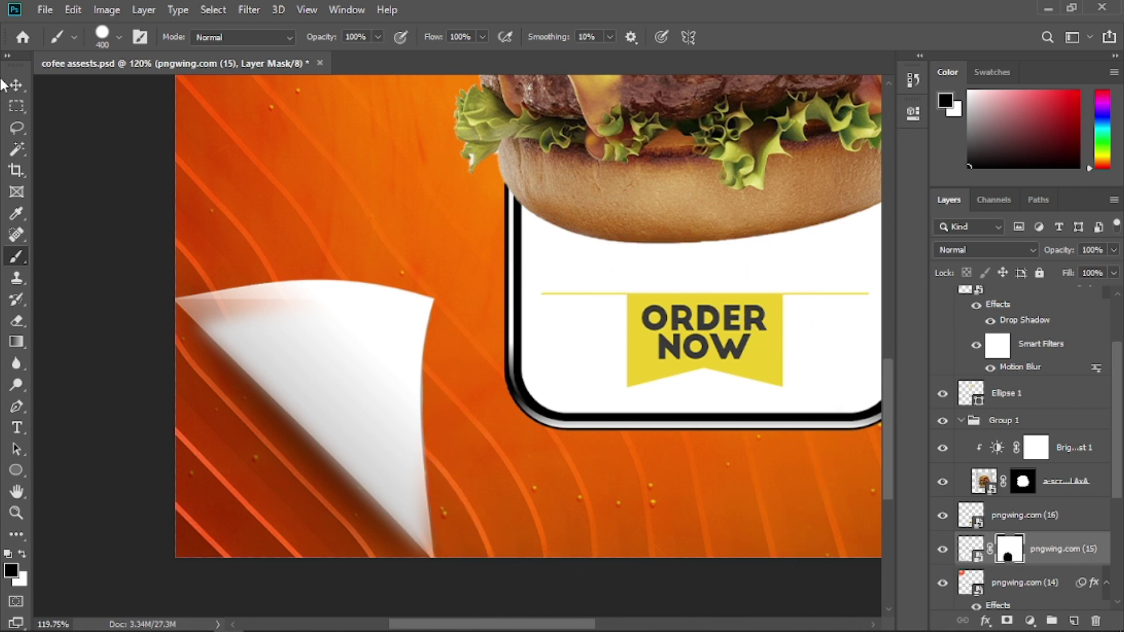
pyautogui.click(19, 87)
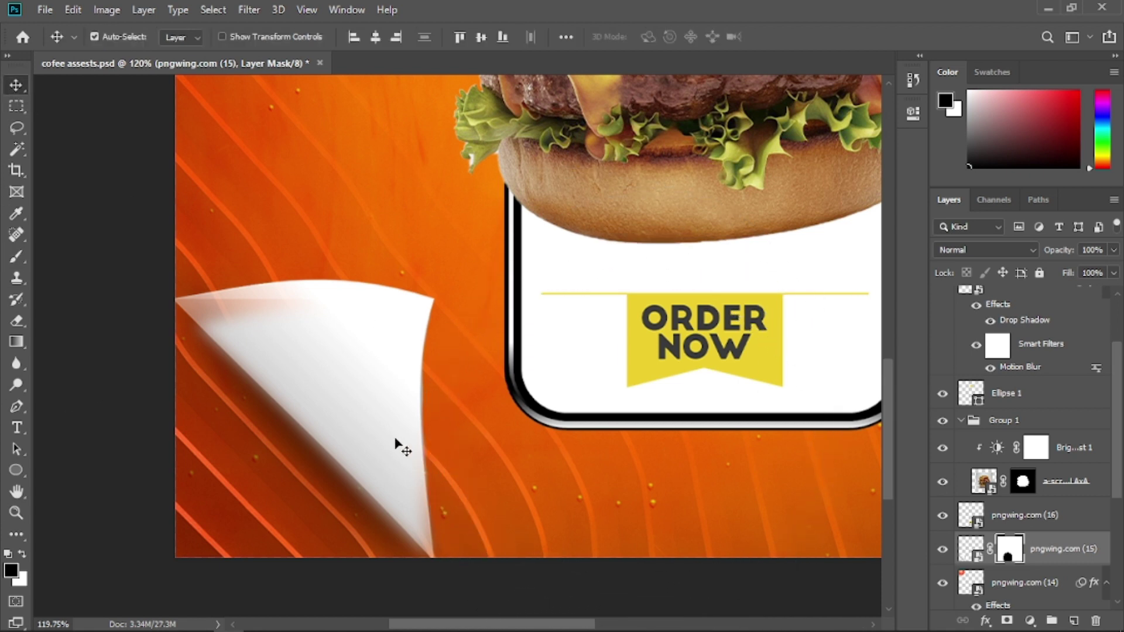
# - Create a new empty layer directly above the tomato slice layer and below the page curl layer
pyautogui.click(1060, 596)
pyautogui.scroll(-2, 1061, 596)
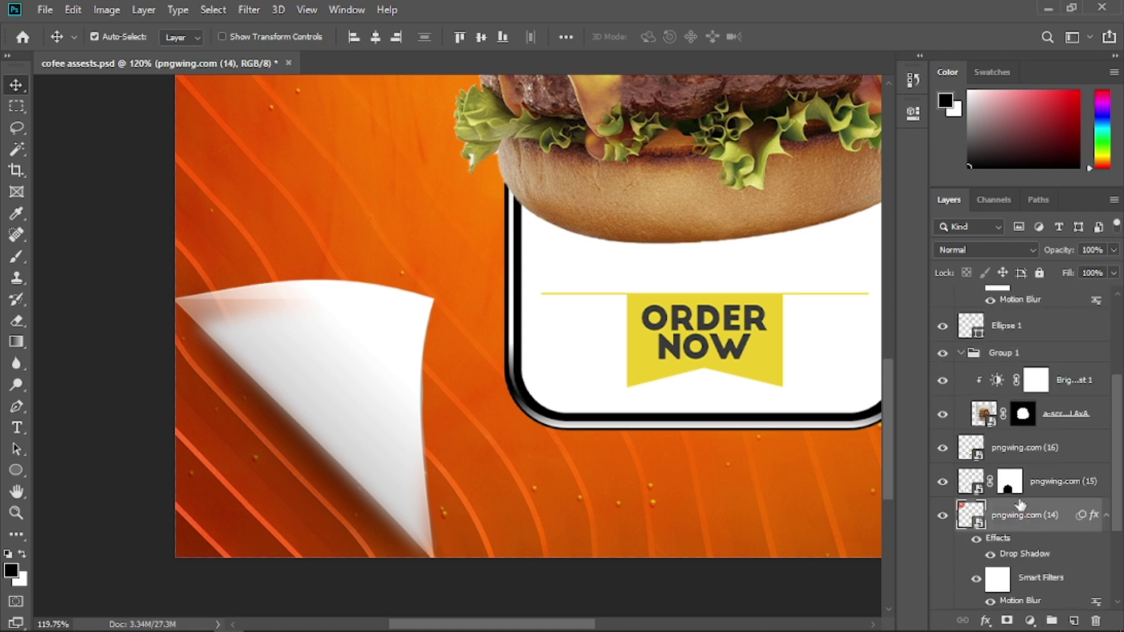
pyautogui.click(1066, 620)
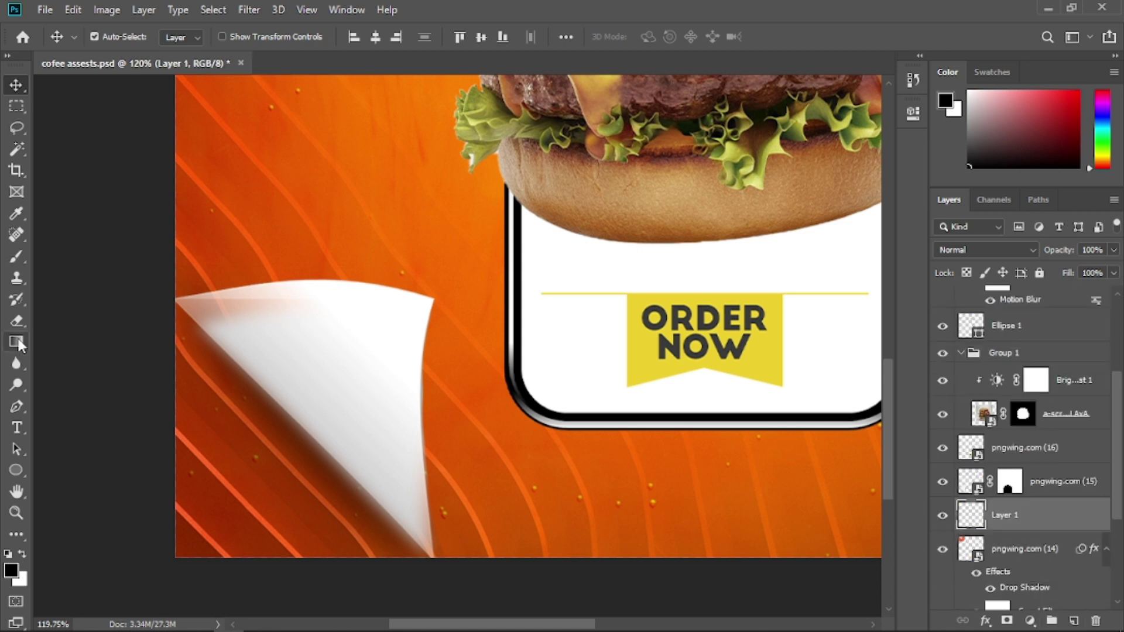
# - Draw a closed Pen path around the exposed lower-left canvas corner, following the page curl's diagonal fold and extending outside the canvas
pyautogui.click(16, 406)
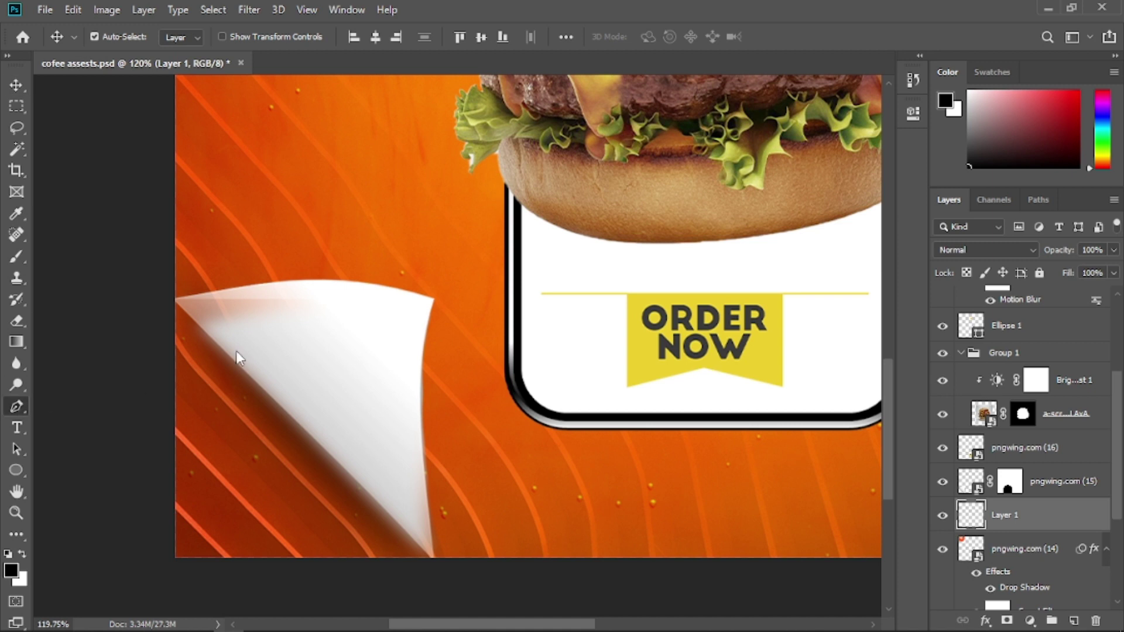
pyautogui.click(173, 300)
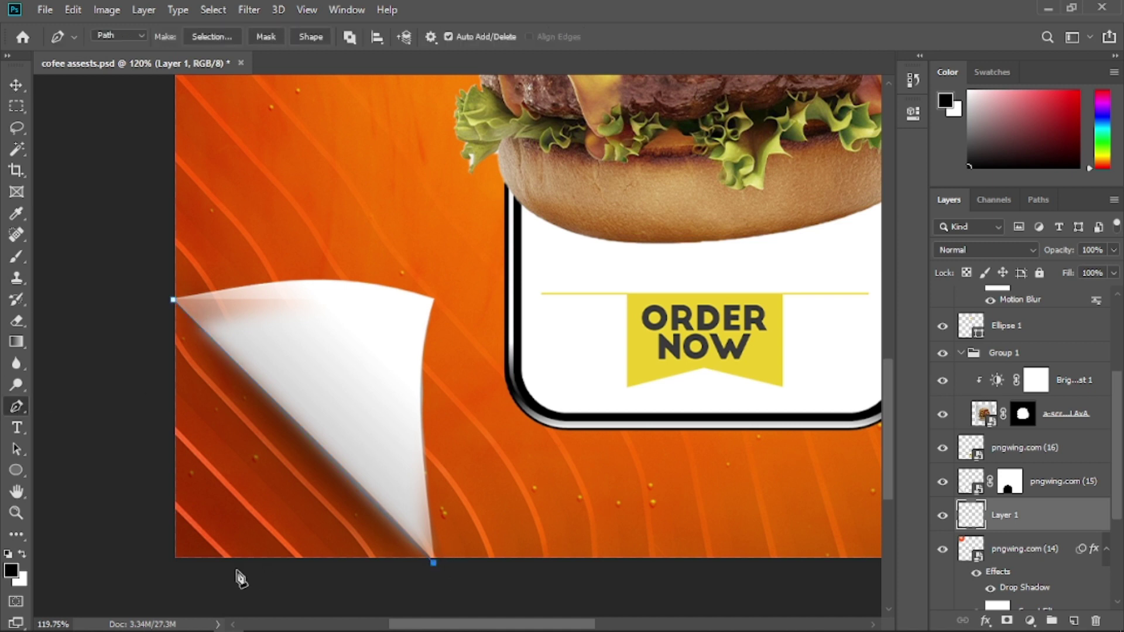
pyautogui.hotkey('ctrl', 'z')
pyautogui.click(434, 561)
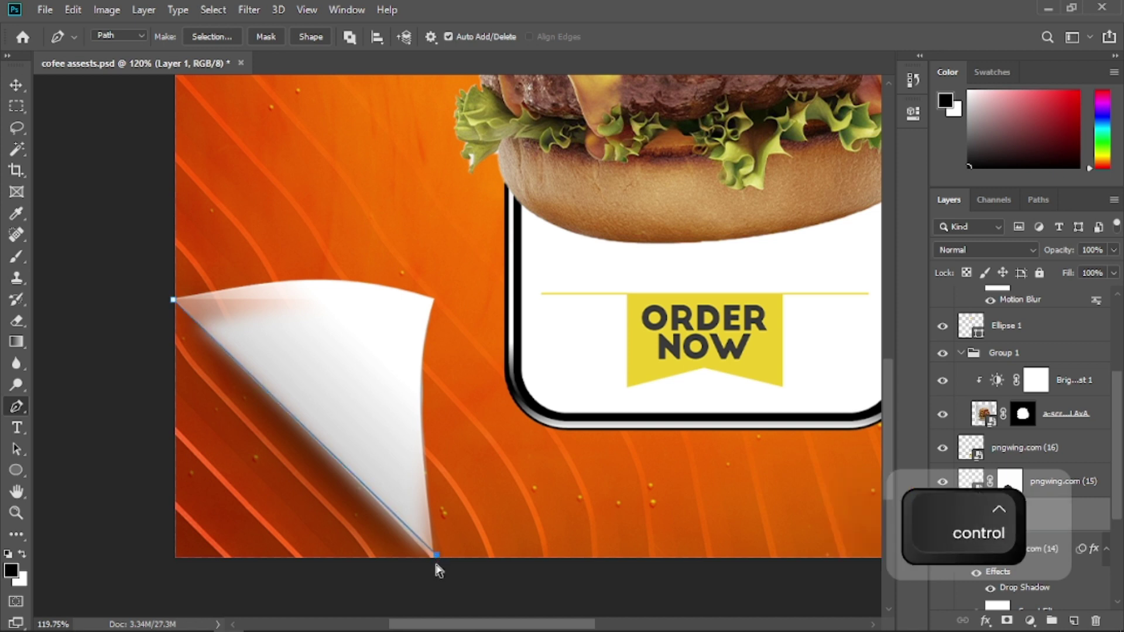
pyautogui.hotkey('ctrl', 'z')
pyautogui.click(156, 578)
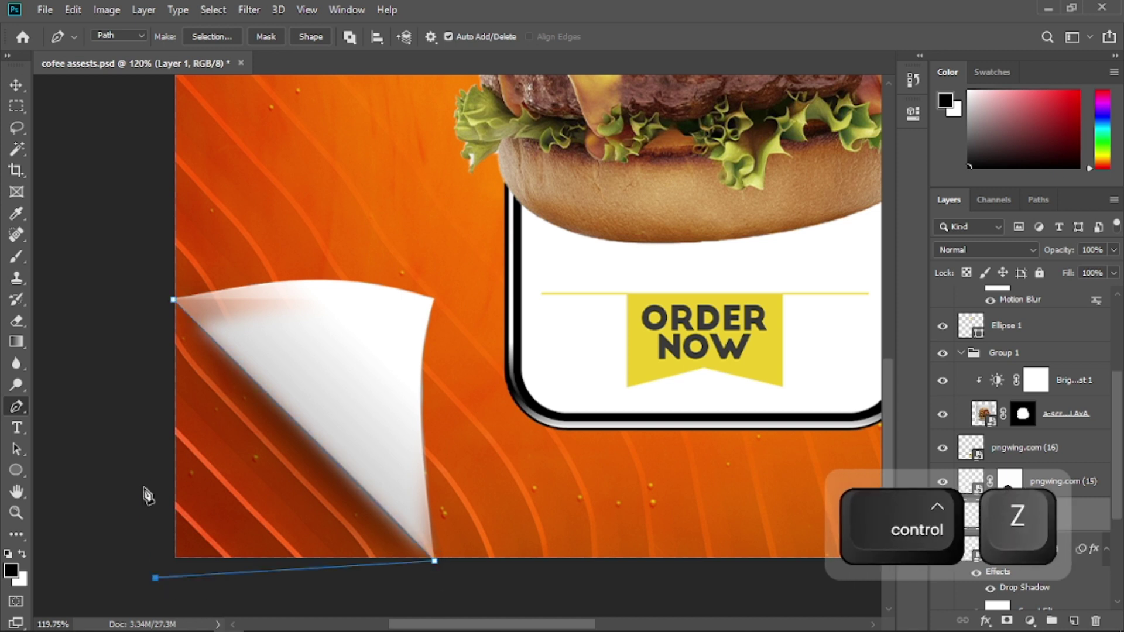
pyautogui.moveTo(144, 495); pyautogui.dragTo(144, 480)
pyautogui.click(173, 301)
# - Convert the corner path into a new anti-aliased selection with a feather radius of 0 pixels
pyautogui.rightClick(205, 401)
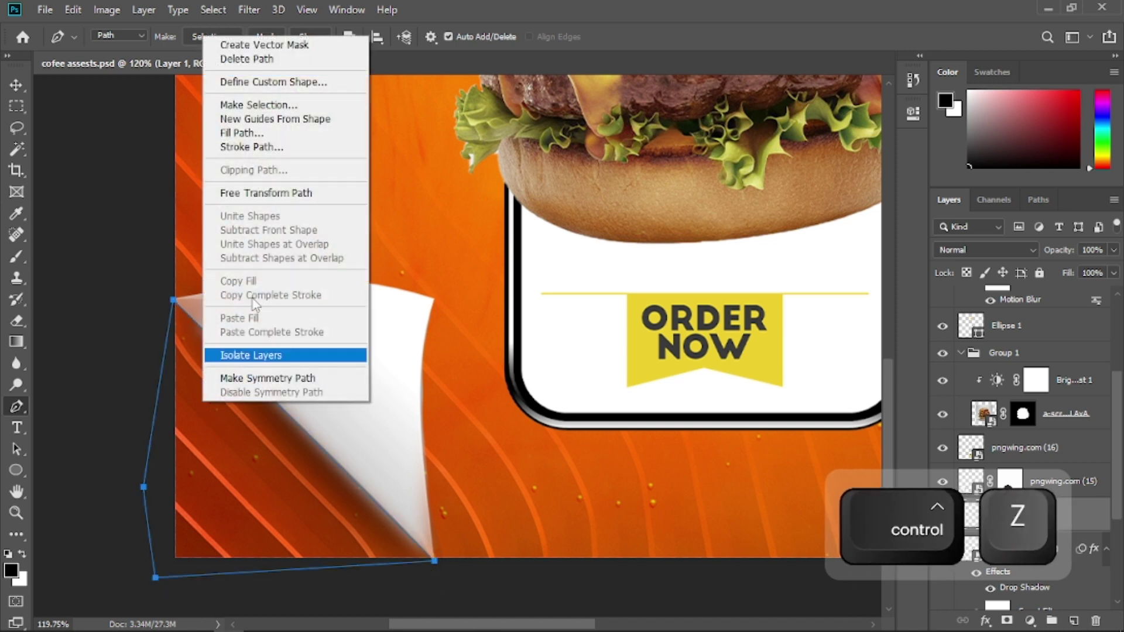
pyautogui.click(282, 109)
pyautogui.write('0')
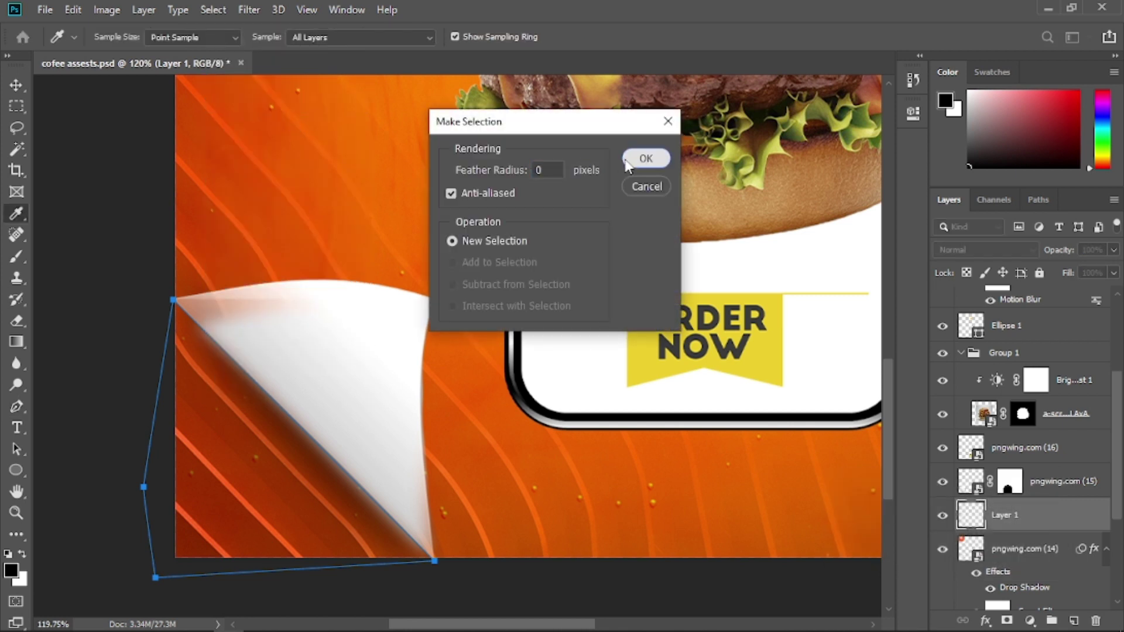
pyautogui.click(647, 155)
# - Fill the selected corner beneath the page curl with a Solid Color fill layer in yellow ffd000
pyautogui.click(1029, 620)
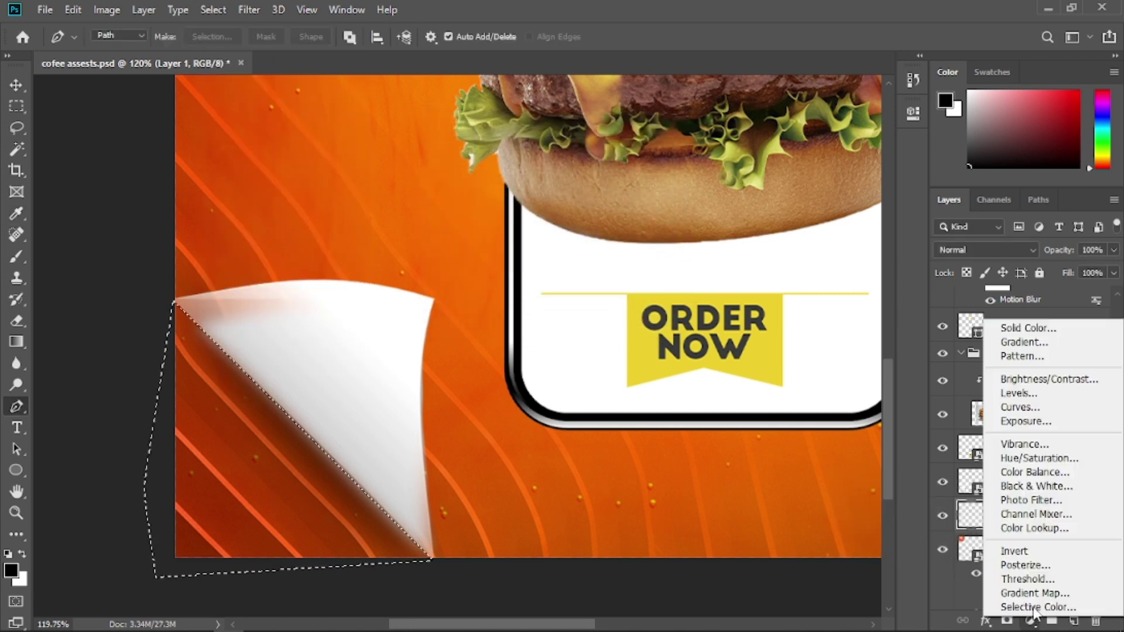
pyautogui.click(1053, 329)
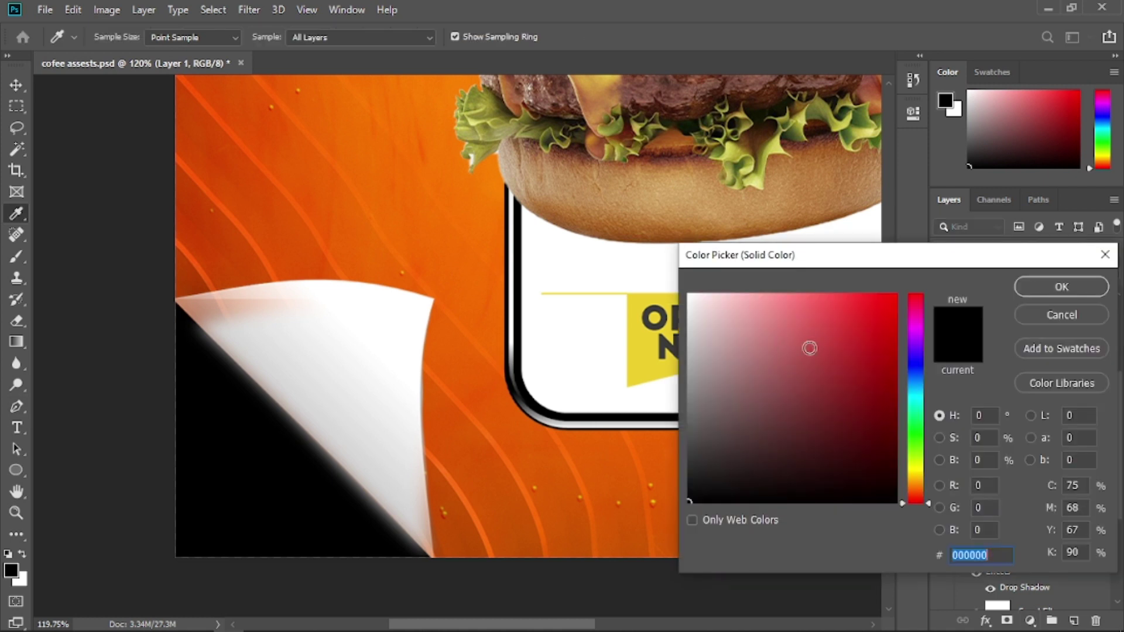
pyautogui.write('ff')
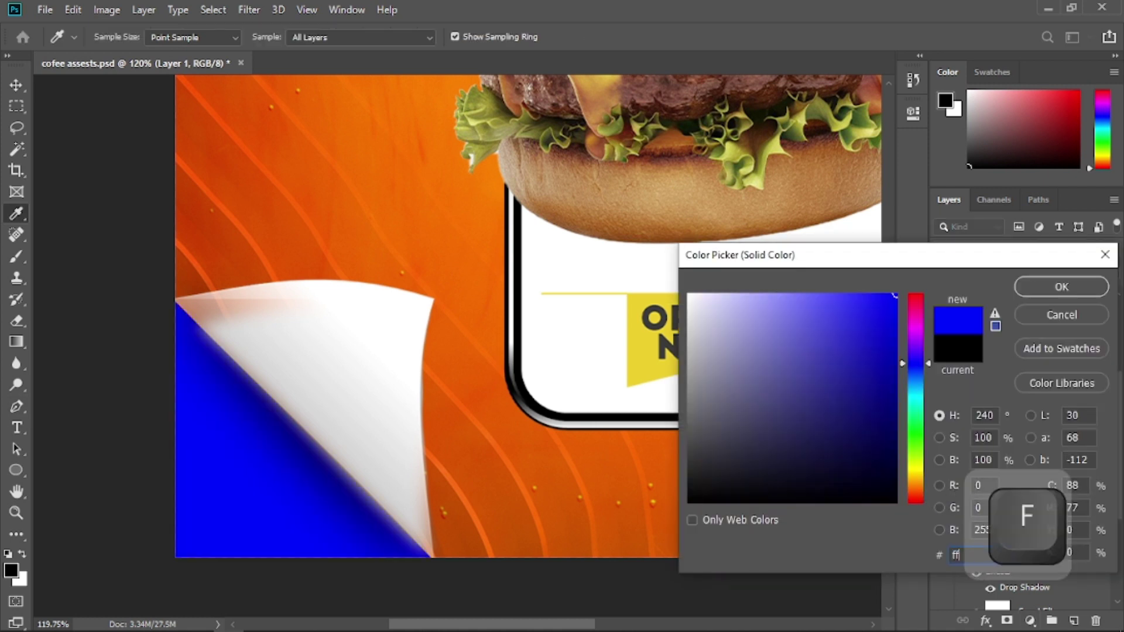
pyautogui.write('d000')
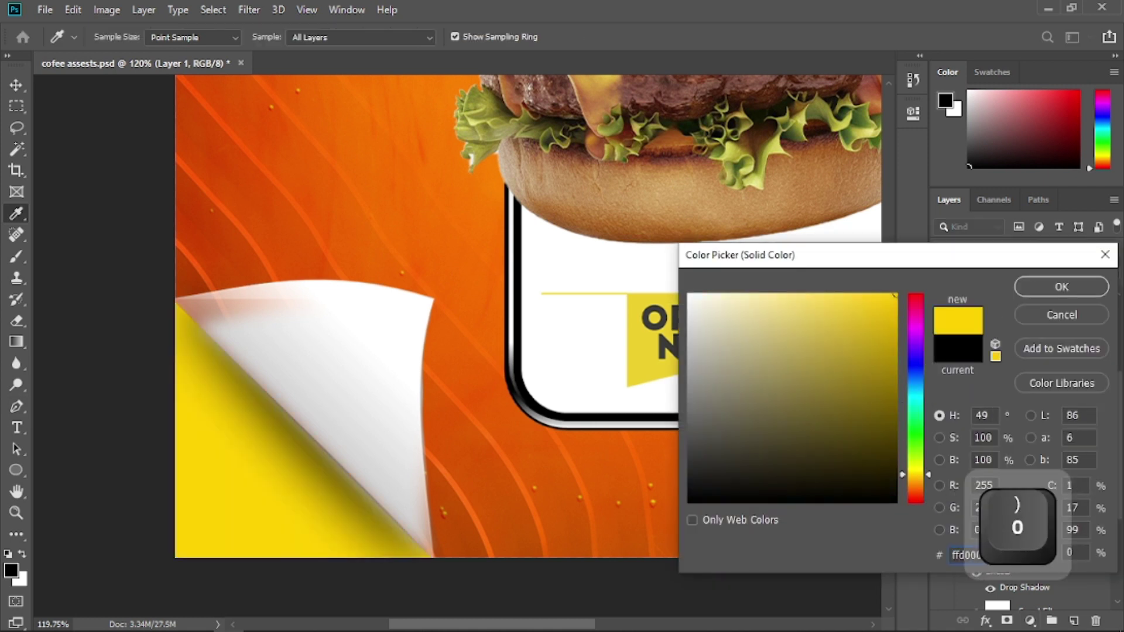
pyautogui.click(1031, 281)
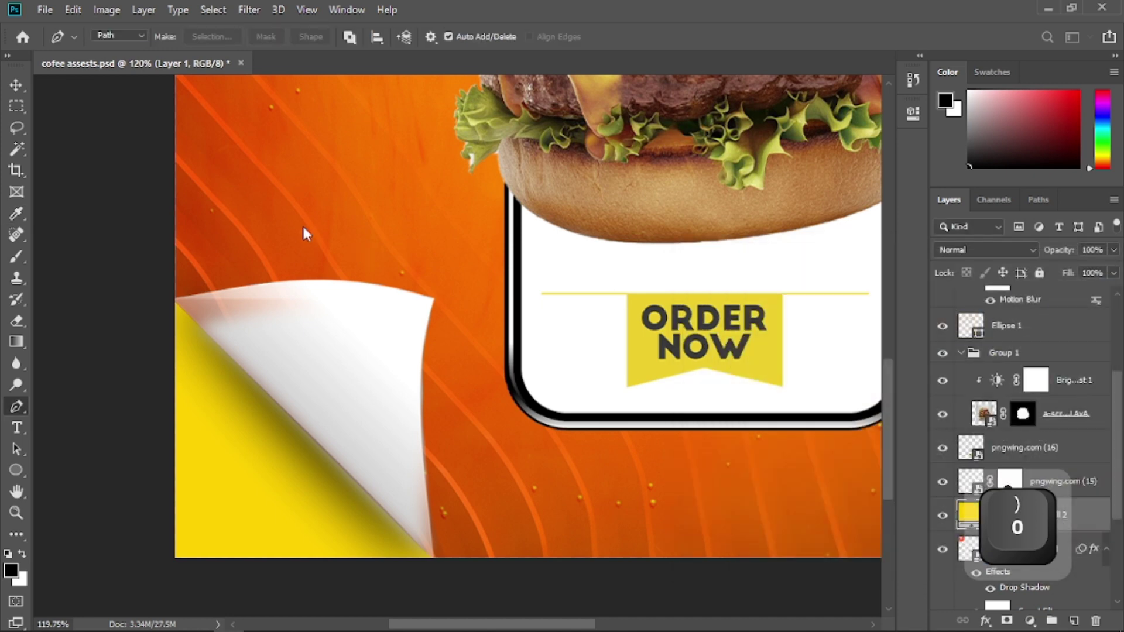
# - Duplicate the yellow color fill layer and place the copy directly above the ORDER NOW banner layer
pyautogui.click(16, 85)
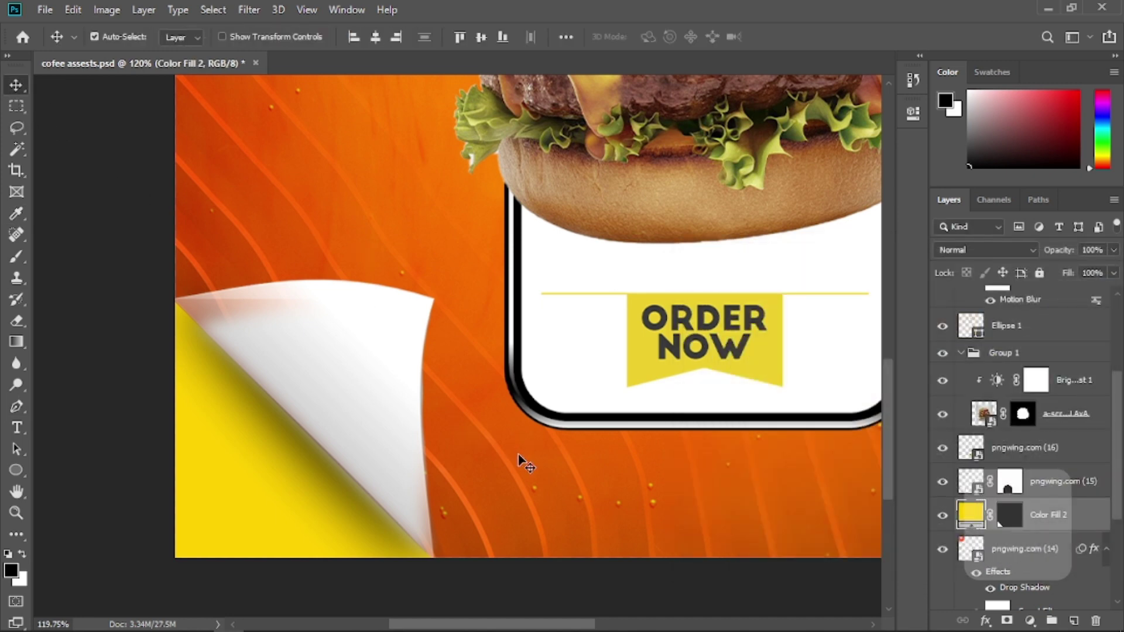
pyautogui.hotkey('ctrl', '-')
pyautogui.hotkey('ctrl', '-')
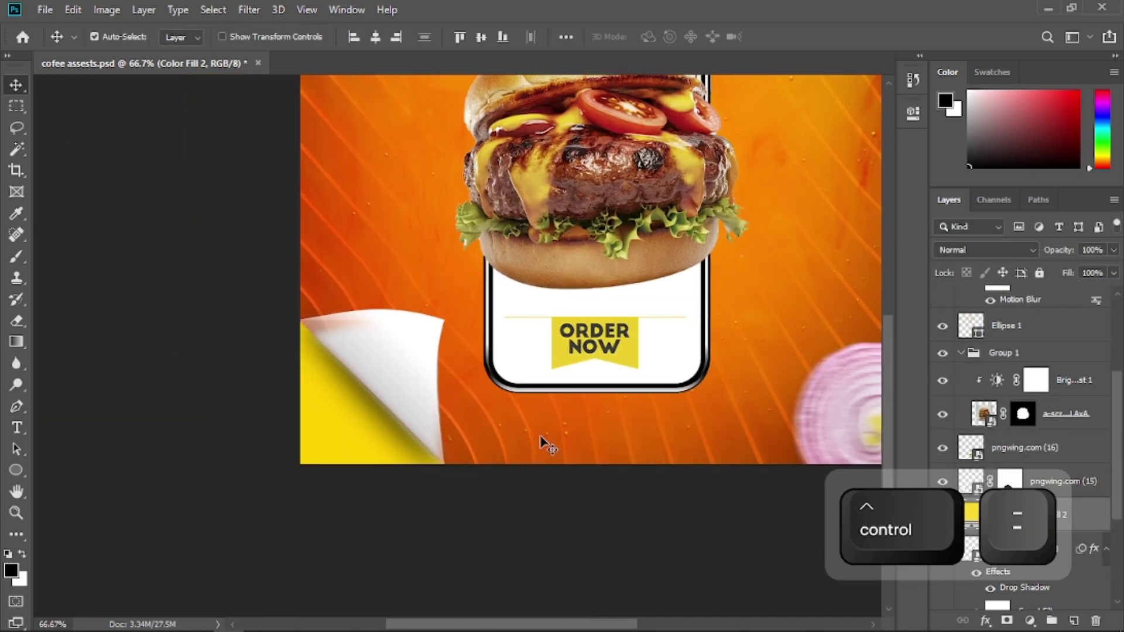
pyautogui.press('space')
pyautogui.moveTo(539, 446); pyautogui.dragTo(384, 489)
pyautogui.click(468, 421)
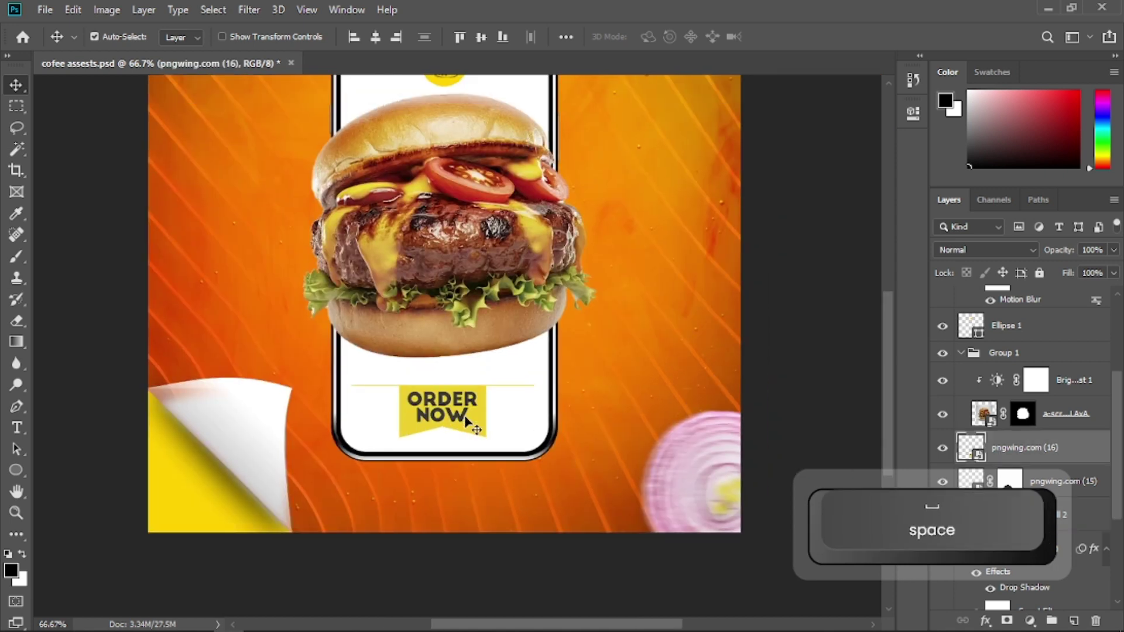
pyautogui.click(1030, 620)
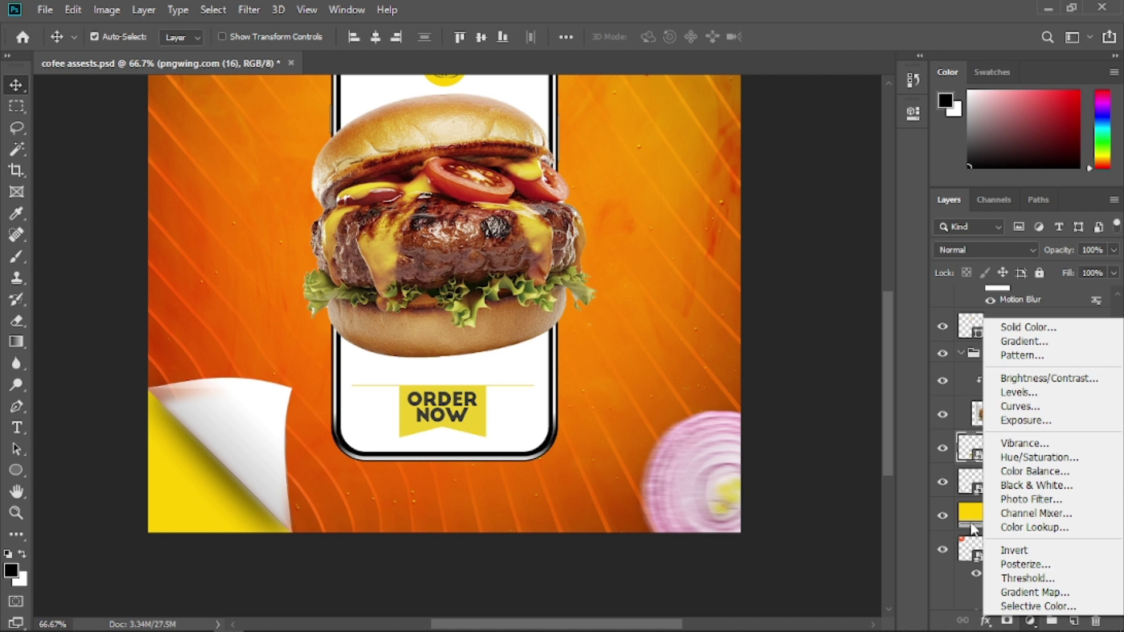
pyautogui.click(972, 528)
pyautogui.click(1060, 521)
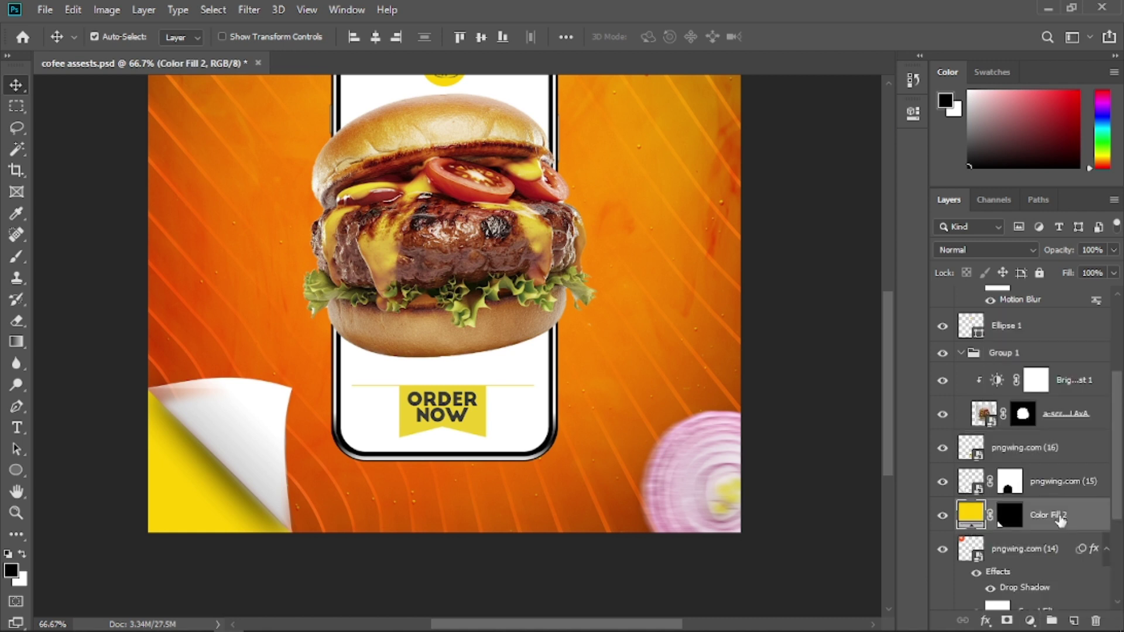
pyautogui.moveTo(1061, 521); pyautogui.dragTo(1060, 448)
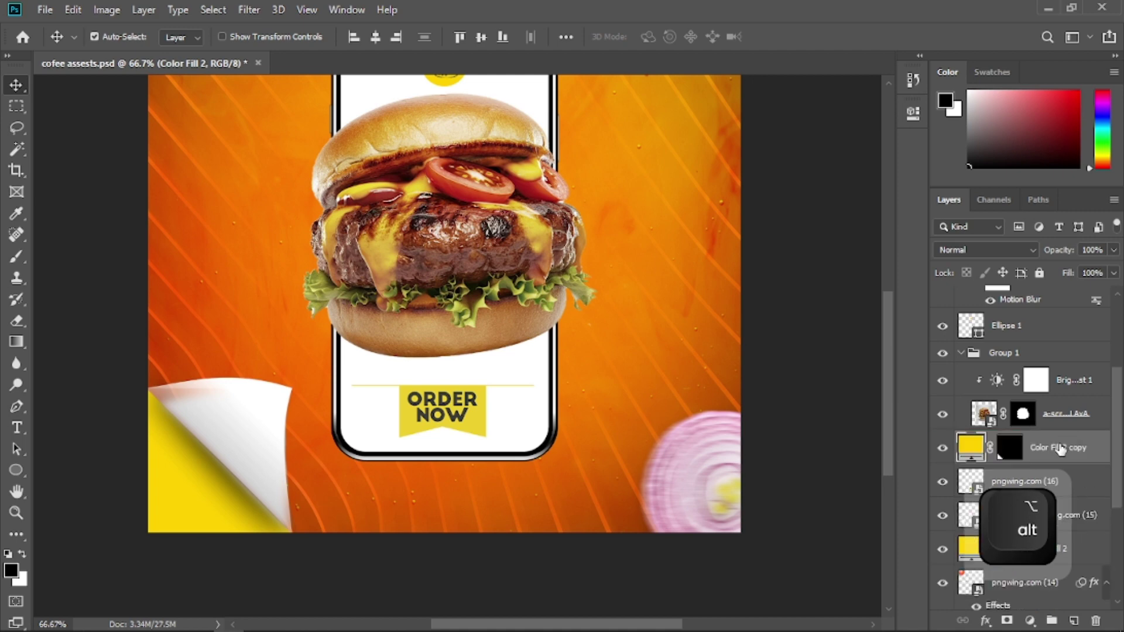
# - Delete the layer mask from the copied yellow fill layer above the banner
pyautogui.rightClick(1060, 448)
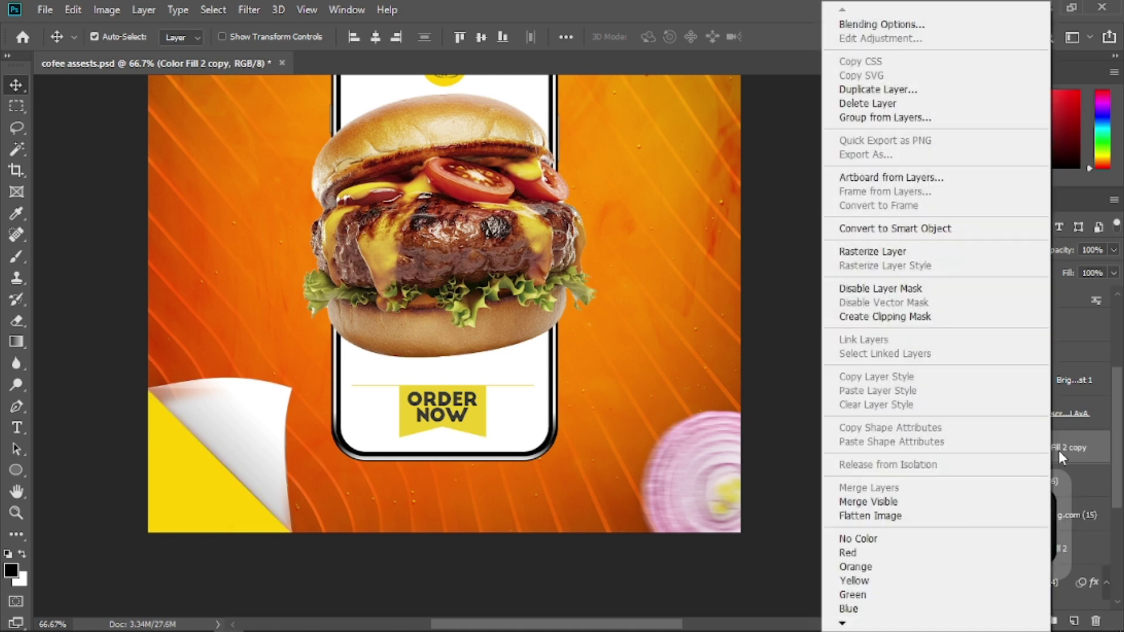
pyautogui.click(1058, 451)
pyautogui.rightClick(1018, 451)
pyautogui.click(1016, 480)
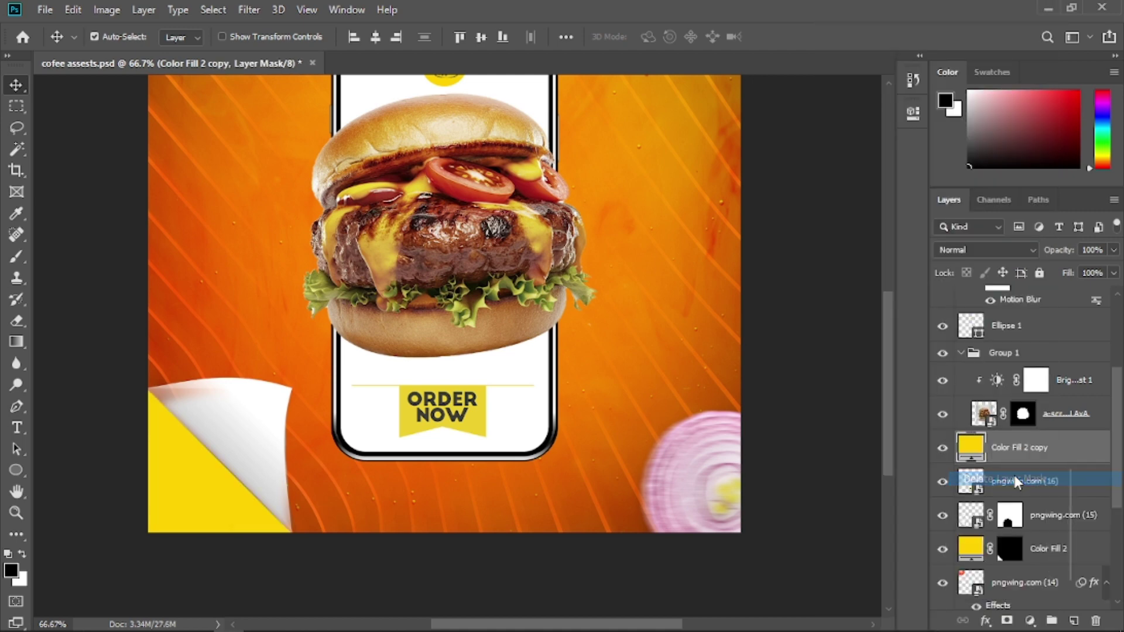
# - Clip the copied yellow fill to the ORDER NOW banner layer and set its blend mode to Color
pyautogui.rightClick(1037, 457)
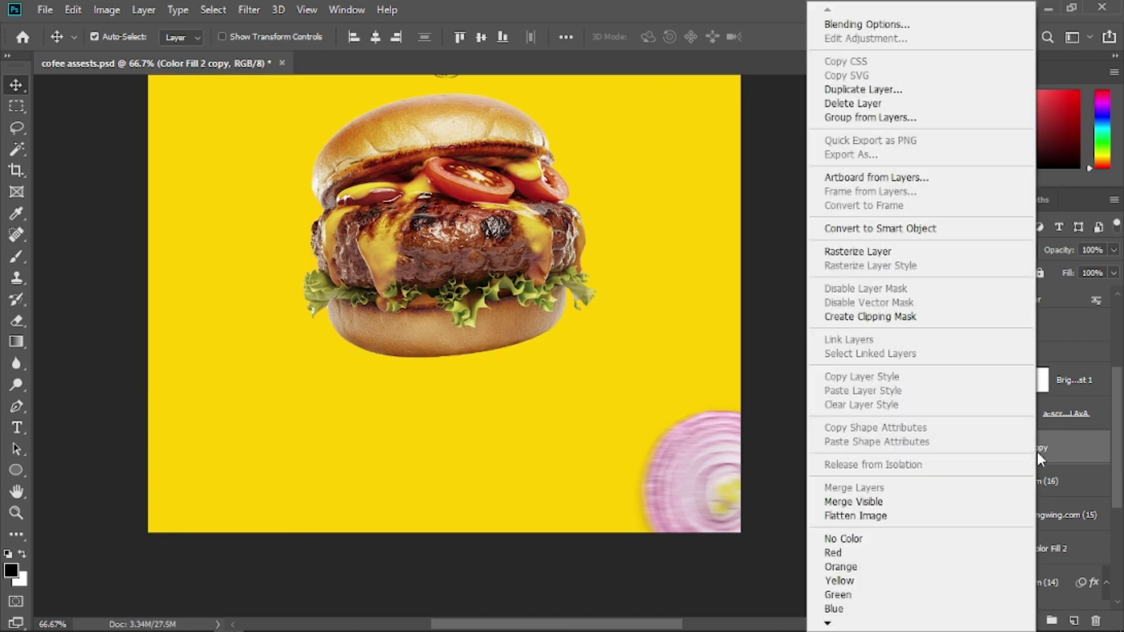
pyautogui.click(921, 321)
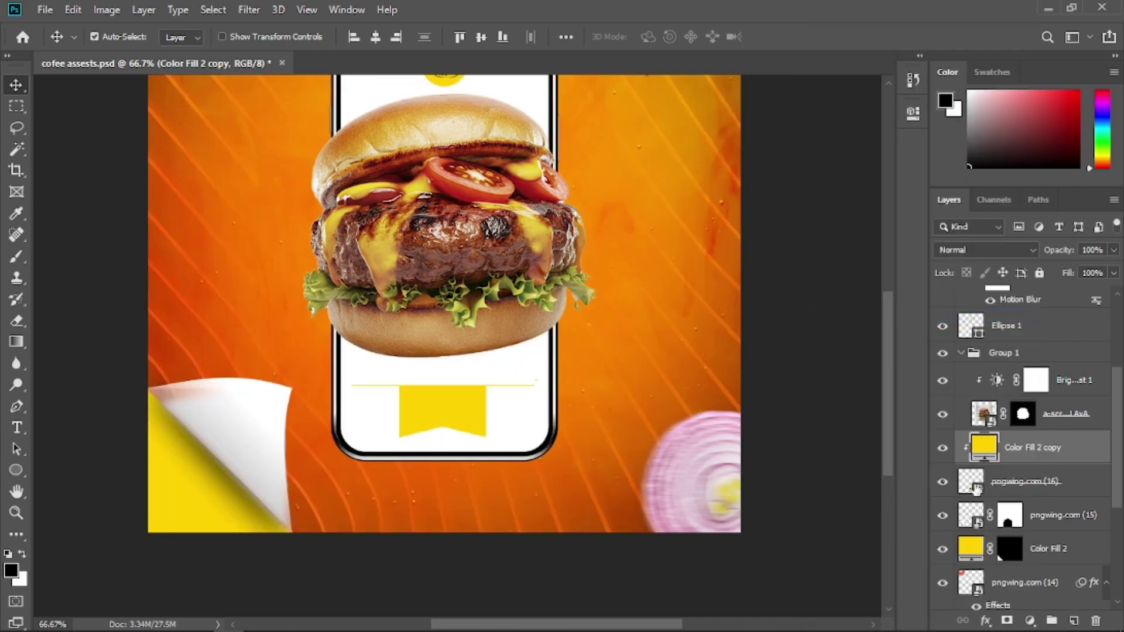
pyautogui.click(983, 249)
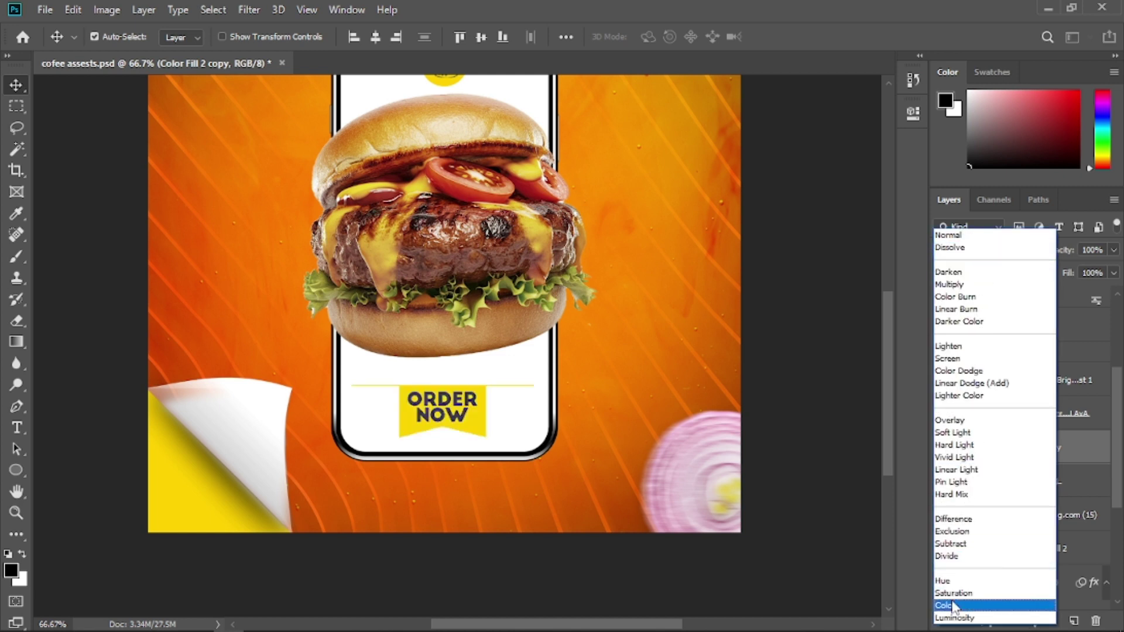
pyautogui.click(953, 605)
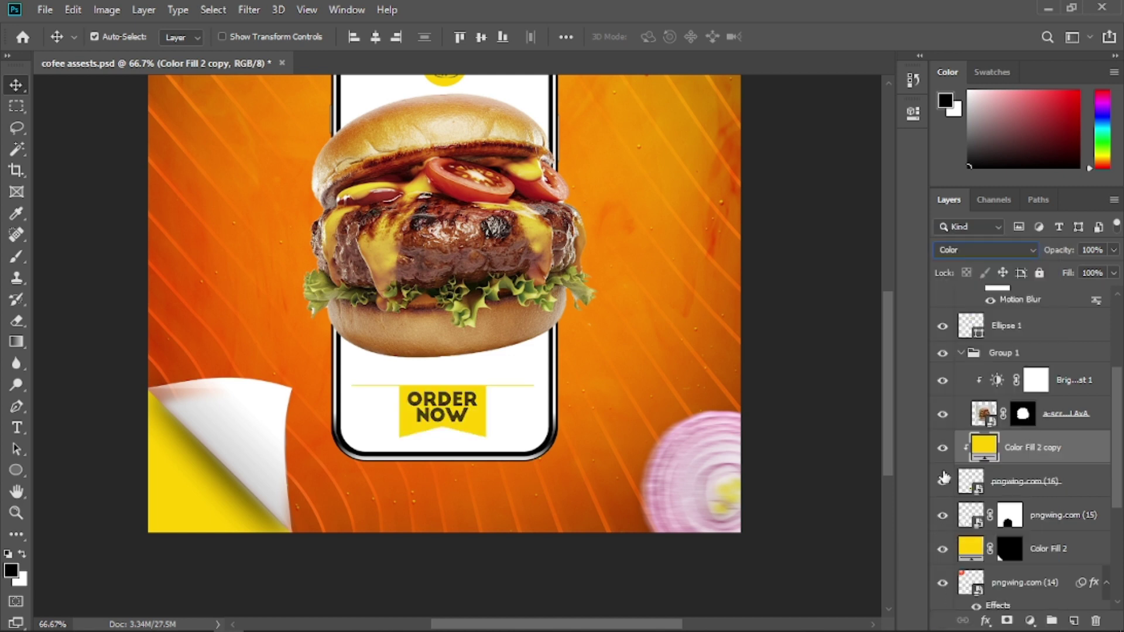
pyautogui.click(947, 449)
# - Create a new empty layer at the very top of the layer stack
pyautogui.press('z')
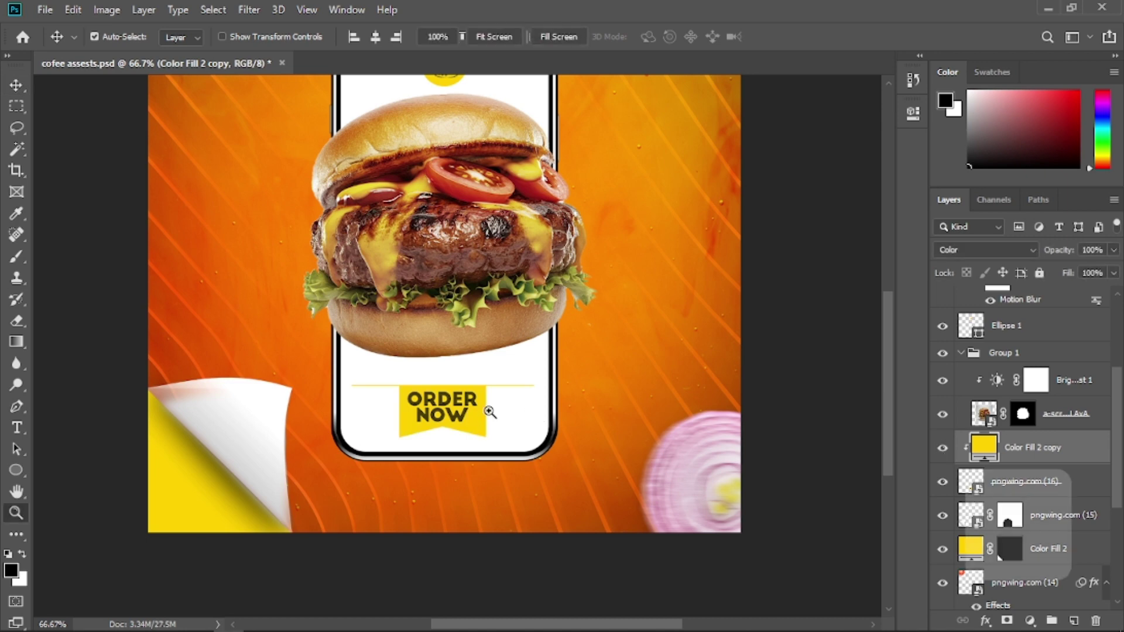
pyautogui.moveTo(490, 401); pyautogui.dragTo(459, 370)
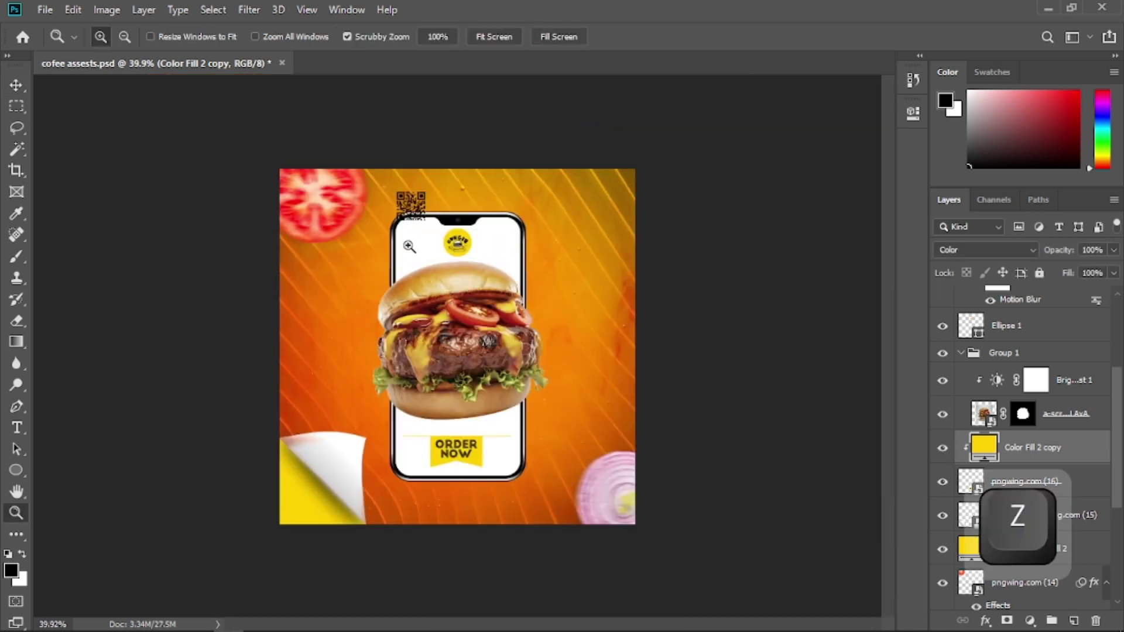
pyautogui.moveTo(409, 247); pyautogui.dragTo(430, 250)
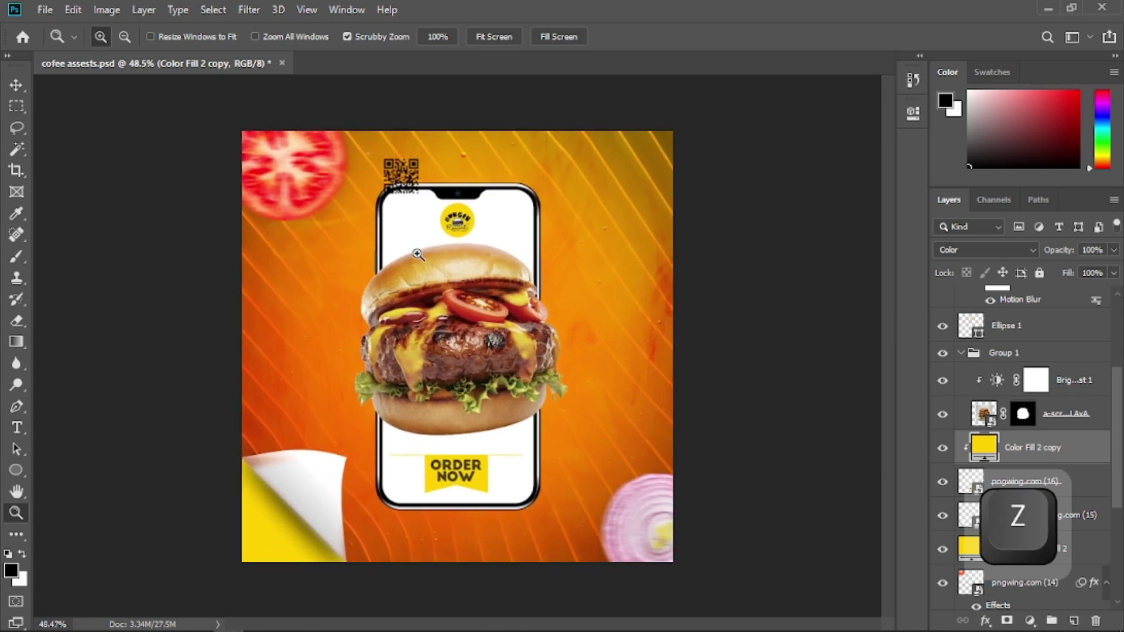
pyautogui.press('v')
pyautogui.scroll(5, 1118, 333)
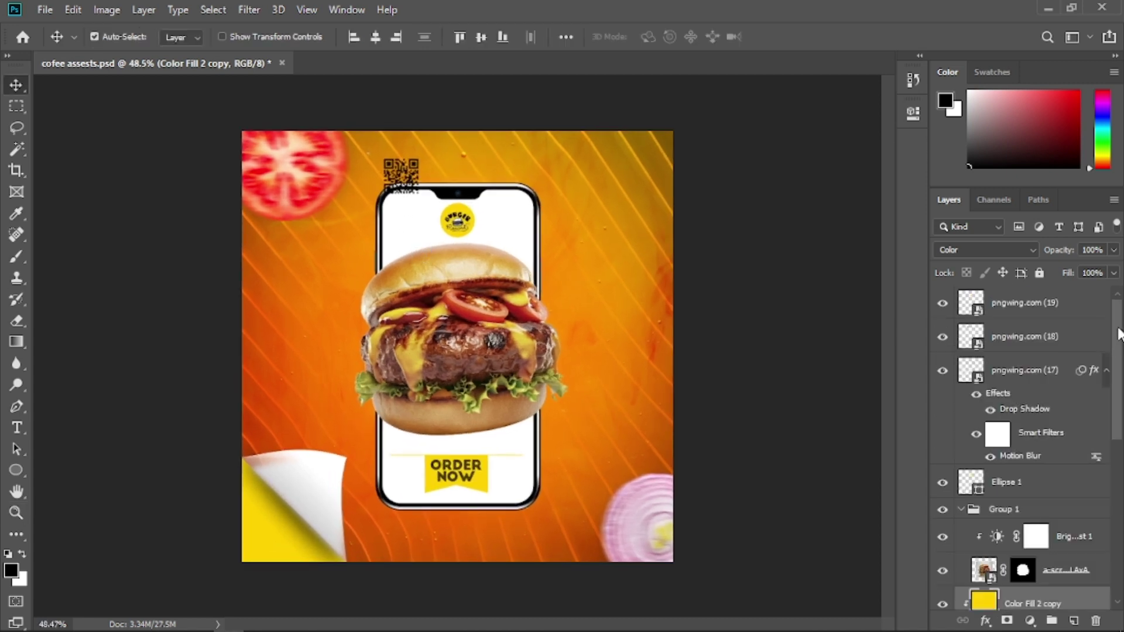
pyautogui.click(1090, 312)
pyautogui.click(1074, 621)
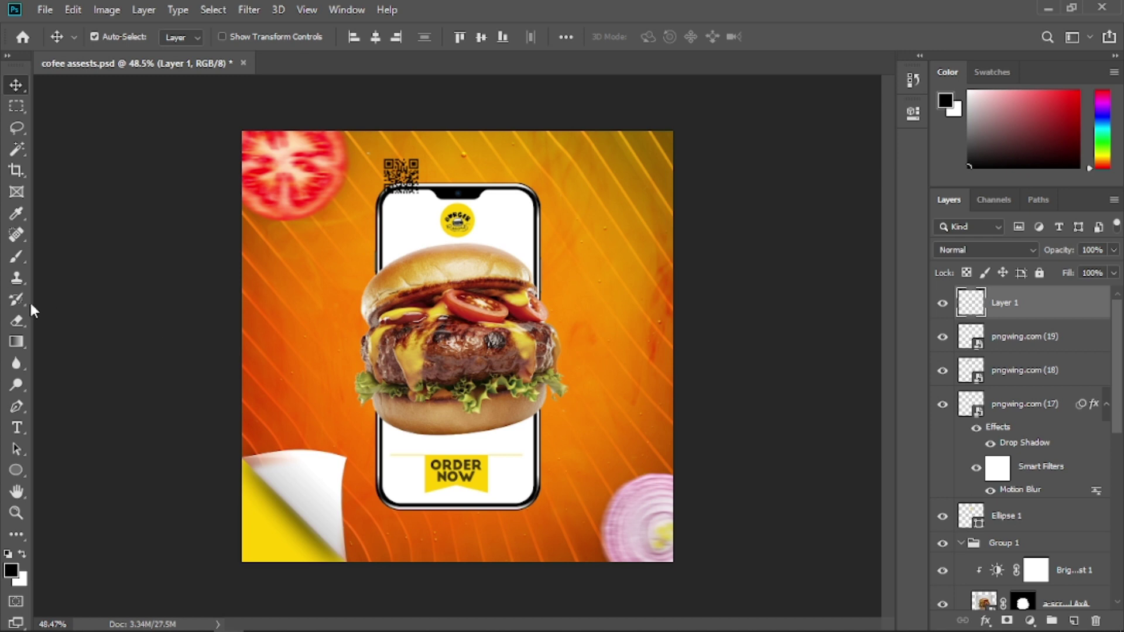
# - Sample a yellow-orange from the upper-right area of the textured background as the Brush's foreground color
pyautogui.moveTo(16, 257); pyautogui.dragTo(89, 258)
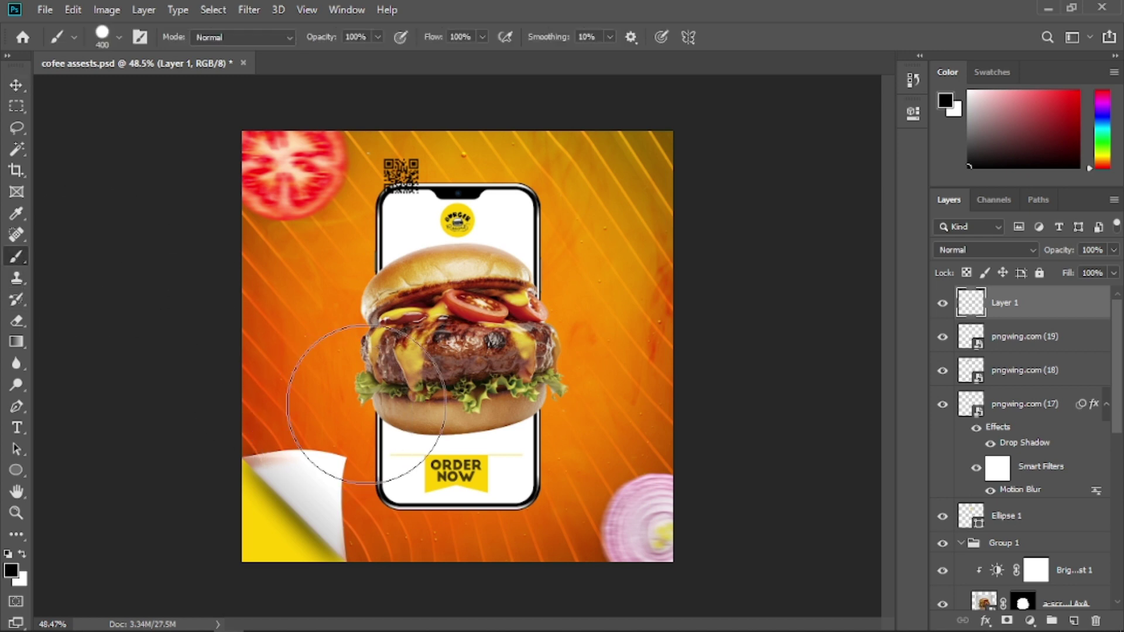
pyautogui.press('alt')
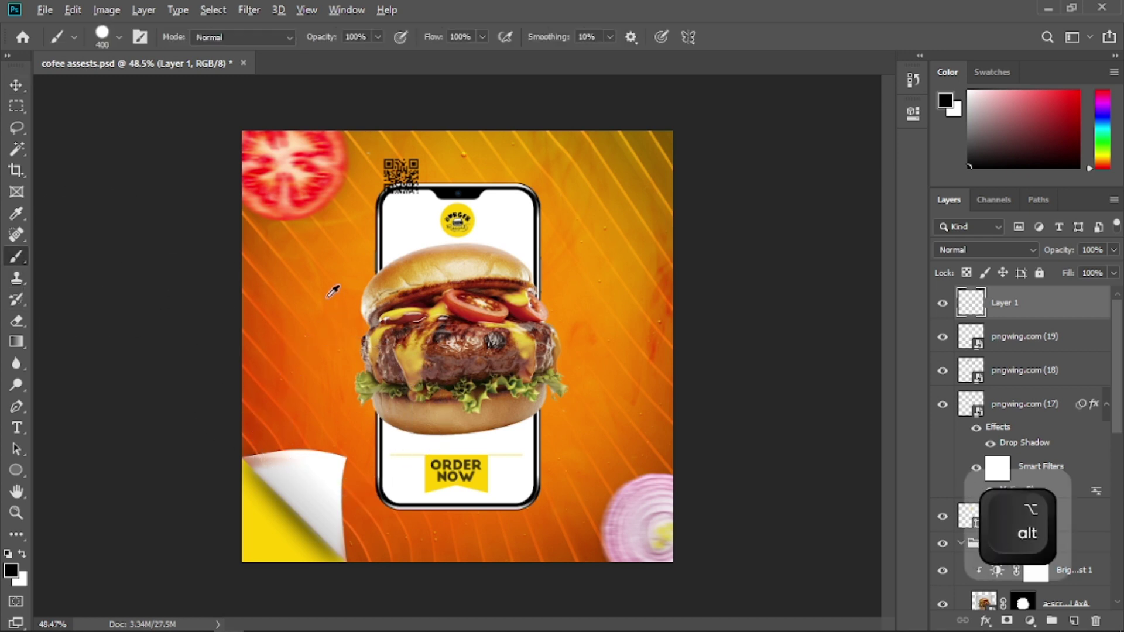
pyautogui.keyDown('alt'); pyautogui.click(329, 295); pyautogui.keyUp('alt')
pyautogui.keyDown('alt'); pyautogui.click(352, 242); pyautogui.keyUp('alt')
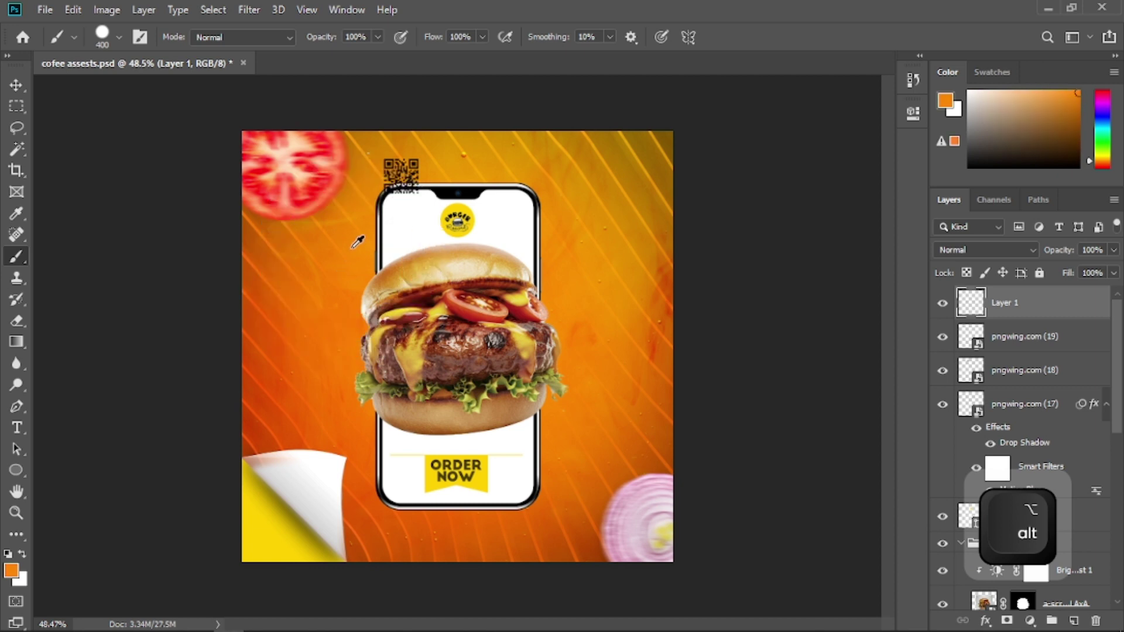
pyautogui.keyDown('alt'); pyautogui.click(595, 202); pyautogui.keyUp('alt')
pyautogui.keyDown('alt'); pyautogui.click(619, 183); pyautogui.keyUp('alt')
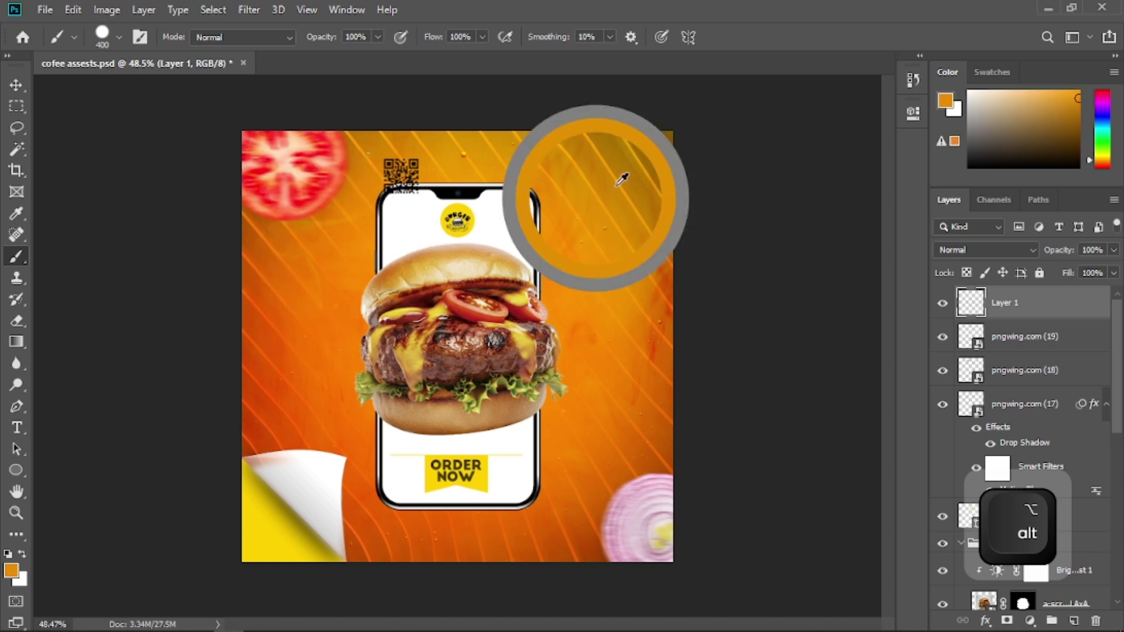
# - Set the new top layer's blend mode to Screen and choose the Soft Round brush at 400 px with 0% hardness
pyautogui.click(1004, 248)
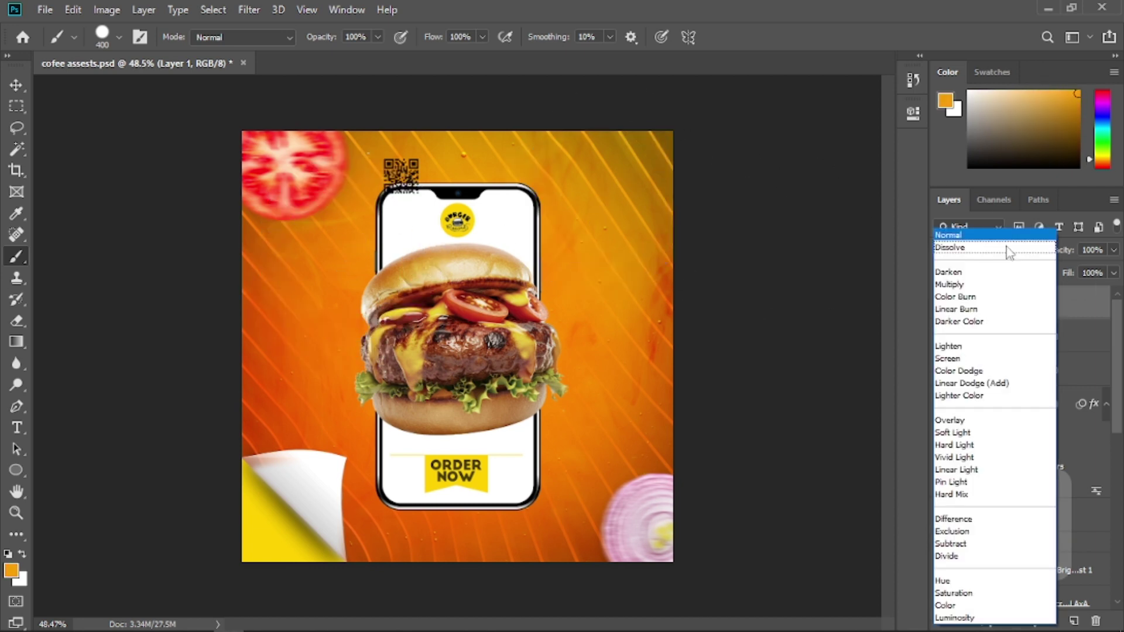
pyautogui.click(949, 358)
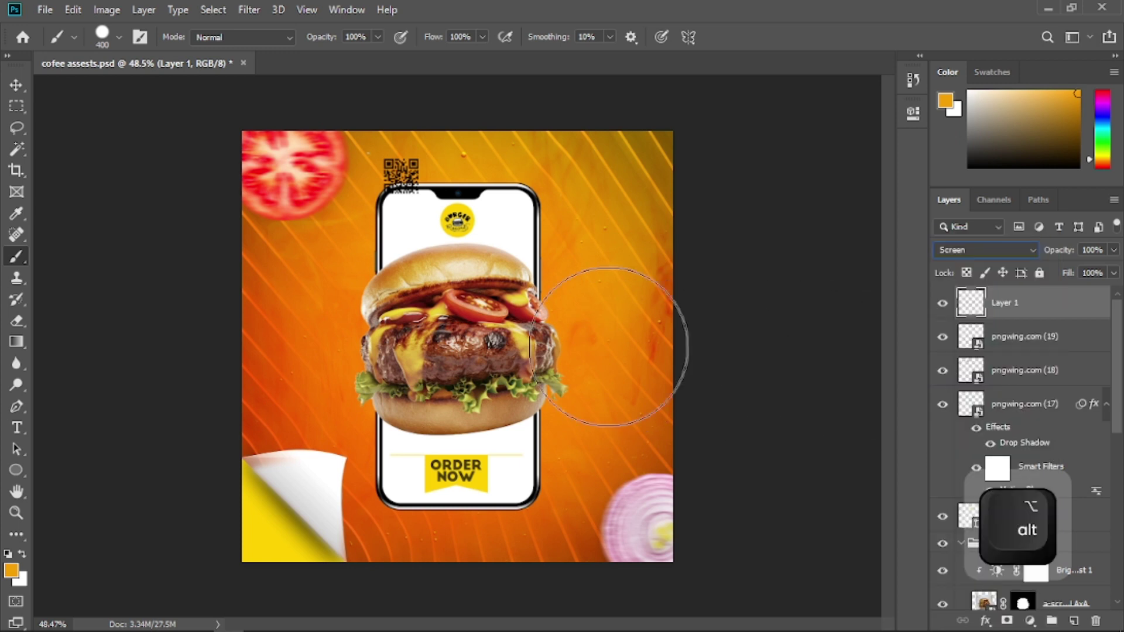
pyautogui.rightClick(457, 325)
pyautogui.click(501, 404)
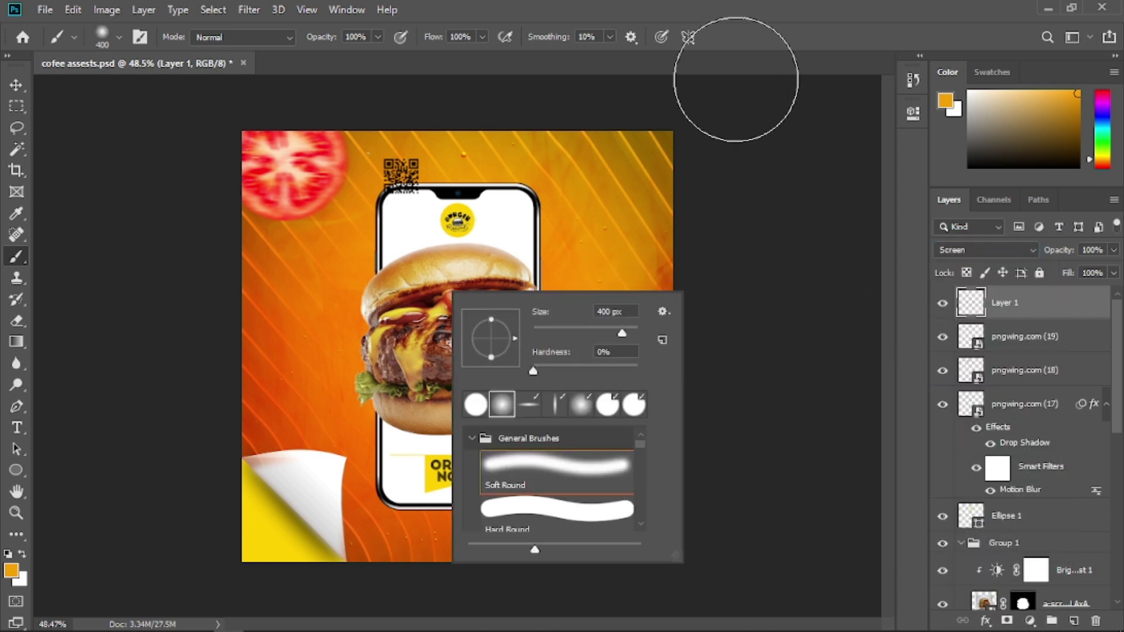
# - Paint a soft yellow-orange glow at the burger's upper-right edge with the 400 px brush
pyautogui.click(771, 62)
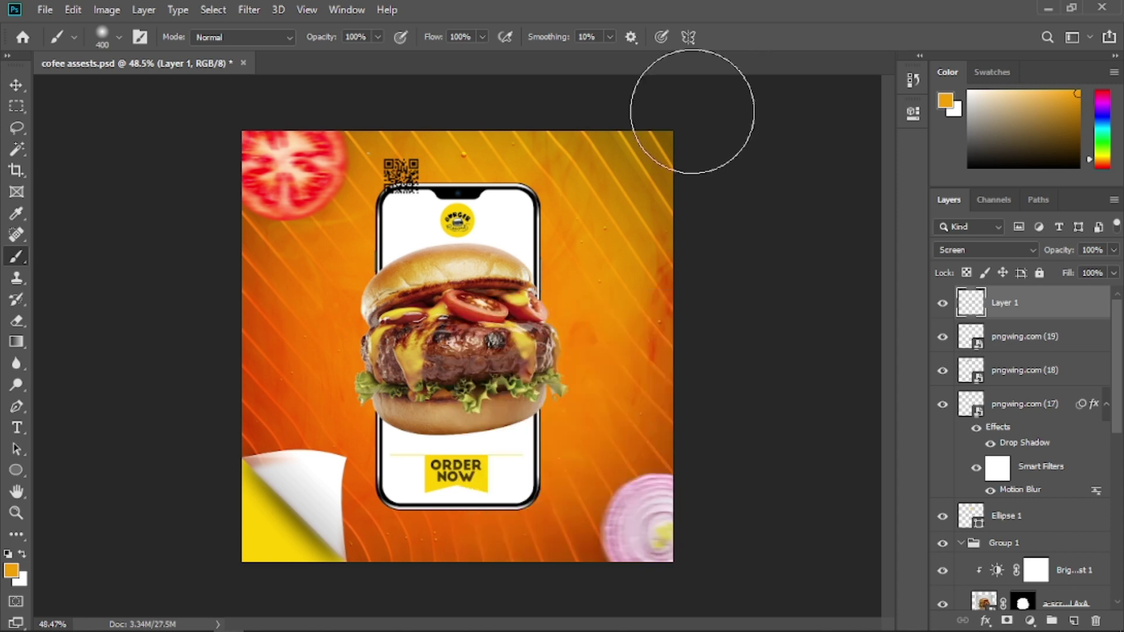
pyautogui.hotkey('ctrl', 'z')
pyautogui.click(528, 278)
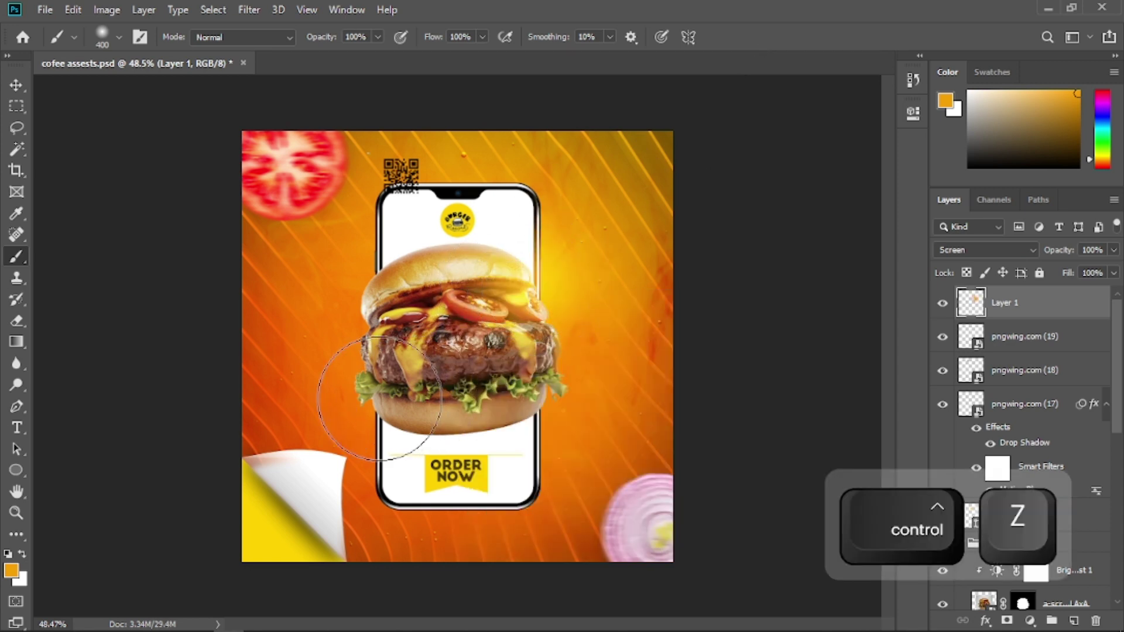
pyautogui.press('[')
pyautogui.press('[')
pyautogui.press('[')
pyautogui.click(378, 401)
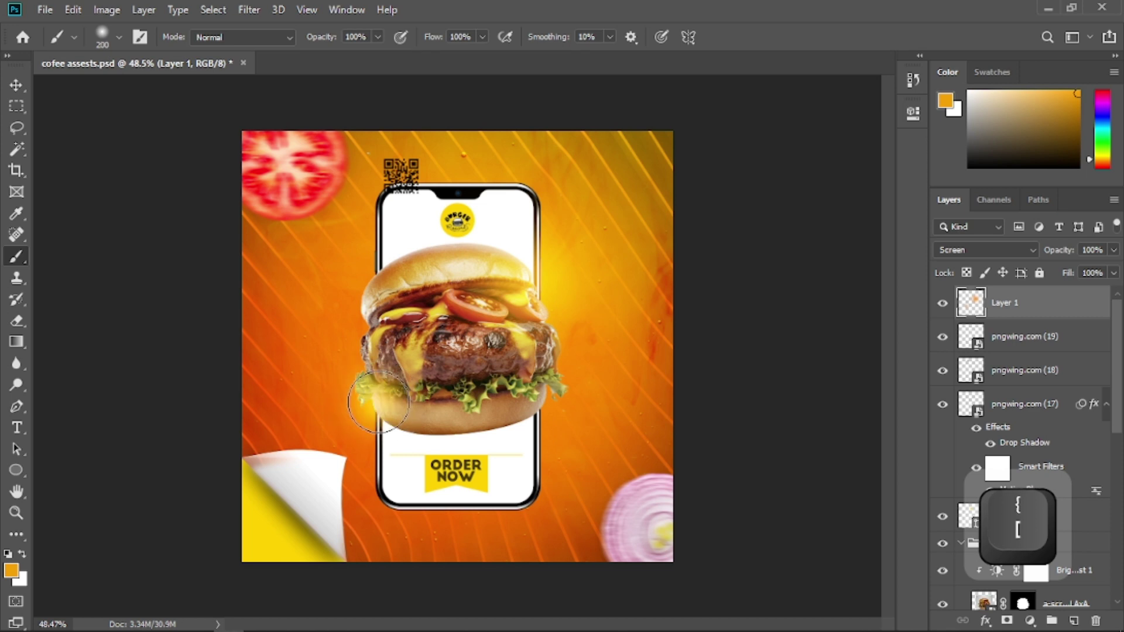
# - Enlarge the brush to 500 px and paint a yellow-orange glow at the burger's lower-left edge
pyautogui.press(']')
pyautogui.press(']')
pyautogui.press(']')
pyautogui.press(']')
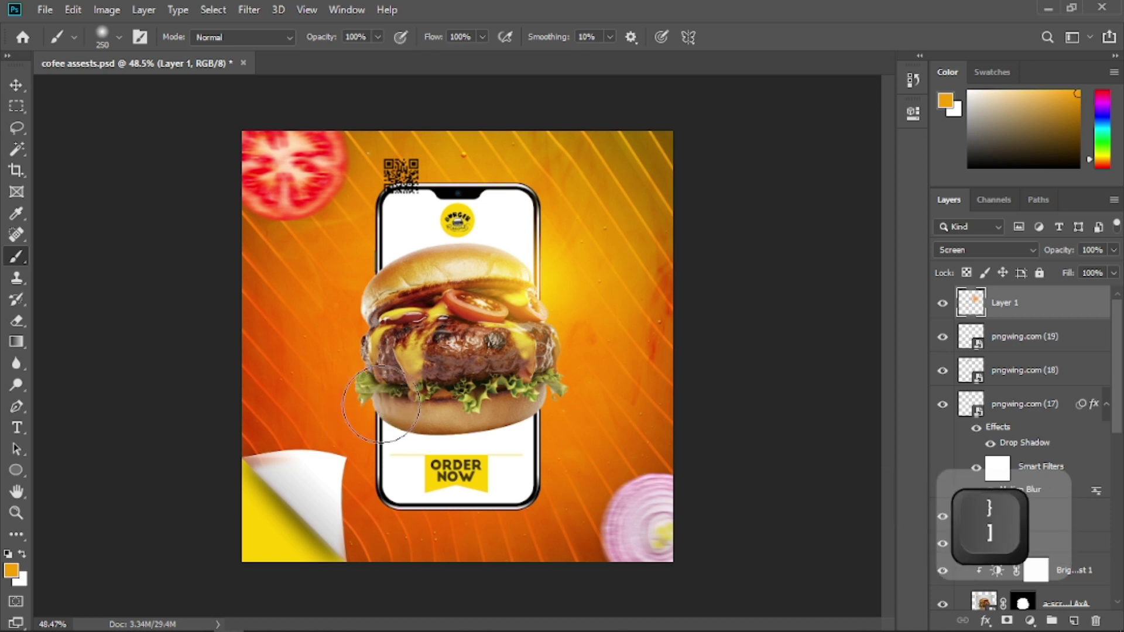
pyautogui.click(378, 401)
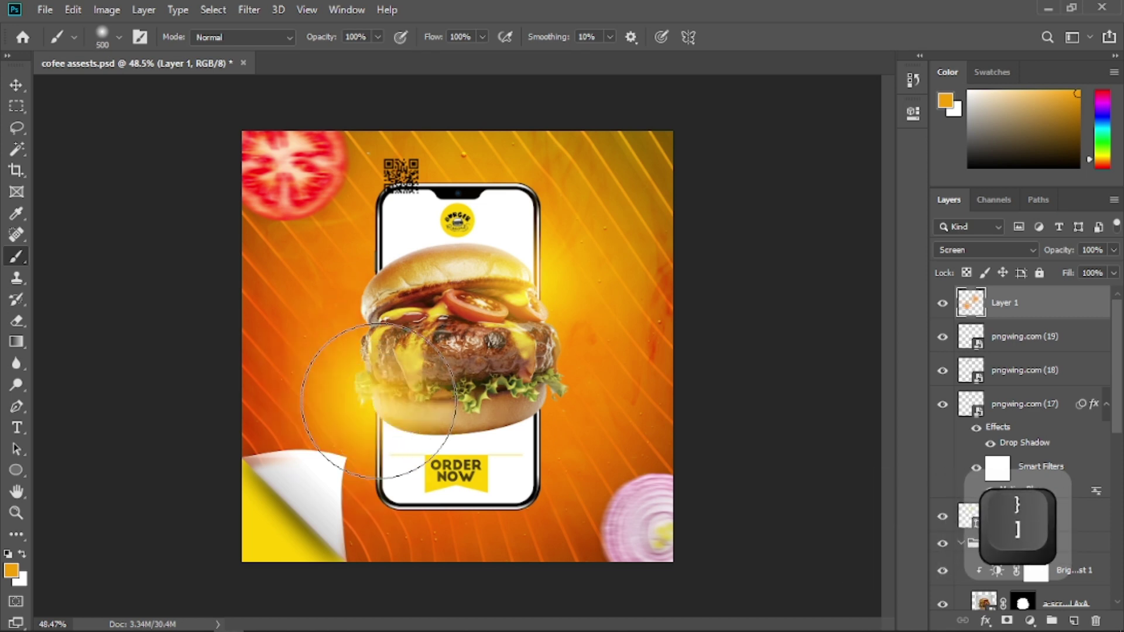
# - Create a new empty layer just below the burger layer, directly above the Color Fill 2 copy layer
pyautogui.click(16, 85)
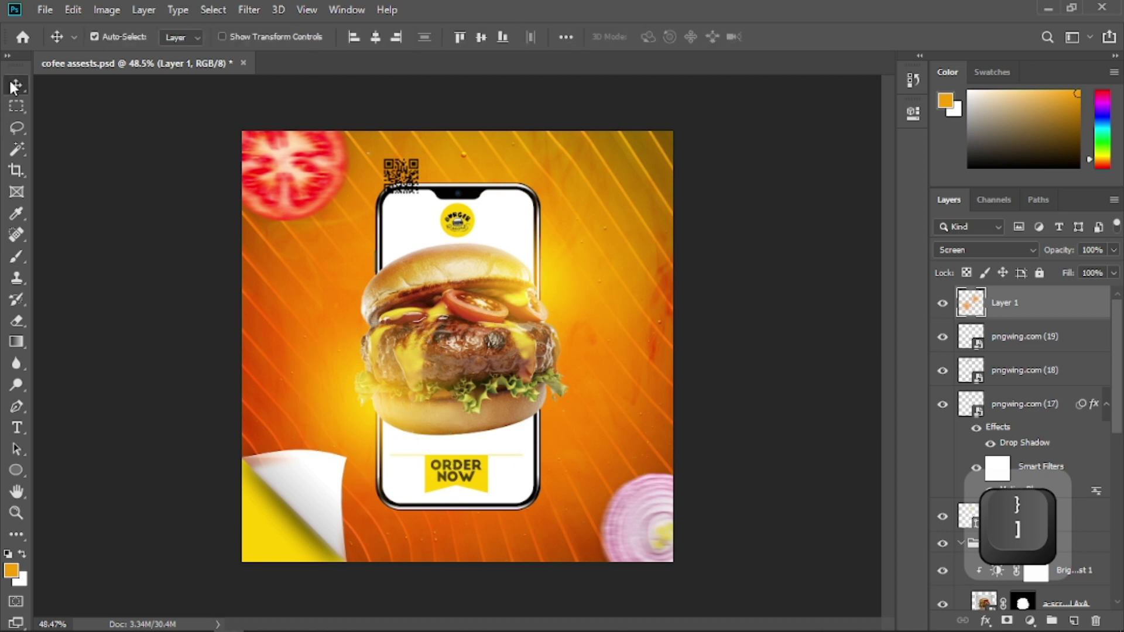
pyautogui.click(480, 391)
pyautogui.scroll(-3, 1069, 513)
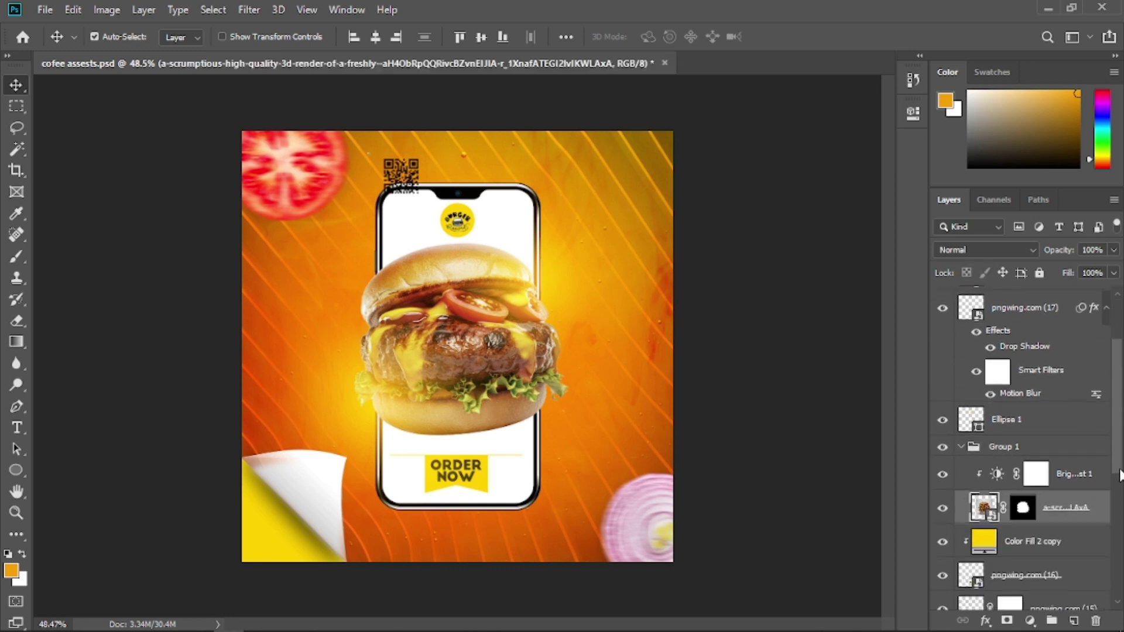
pyautogui.click(1044, 522)
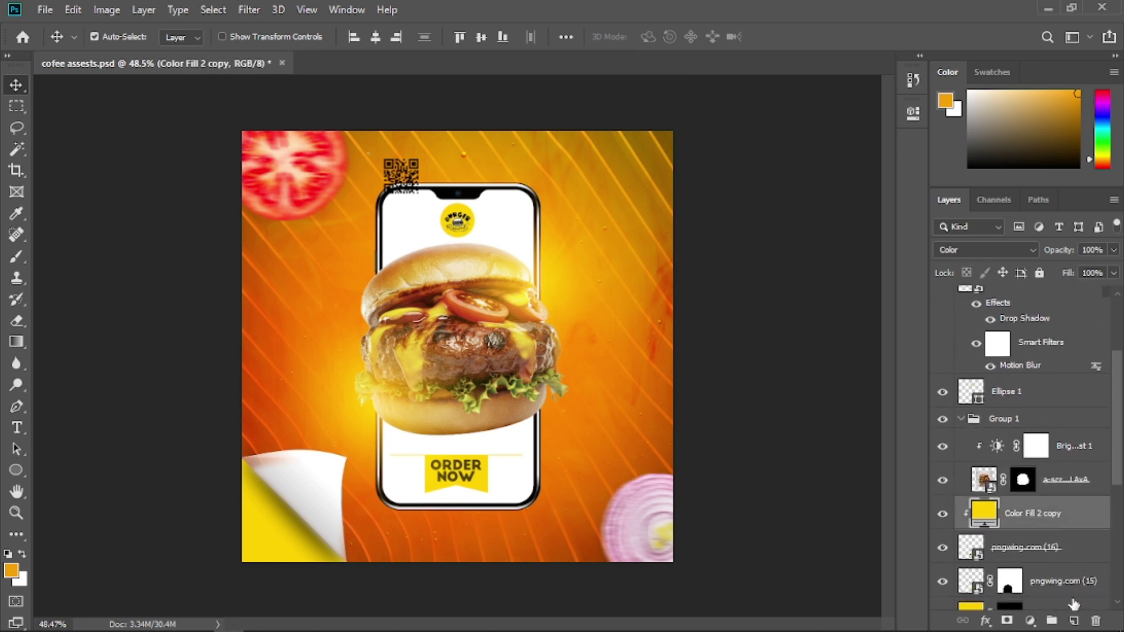
pyautogui.click(1075, 620)
# - Paint a soft black shadow behind the burger over the phone screen, using a 500 px brush with 0% hardness and 29% flow
pyautogui.click(17, 257)
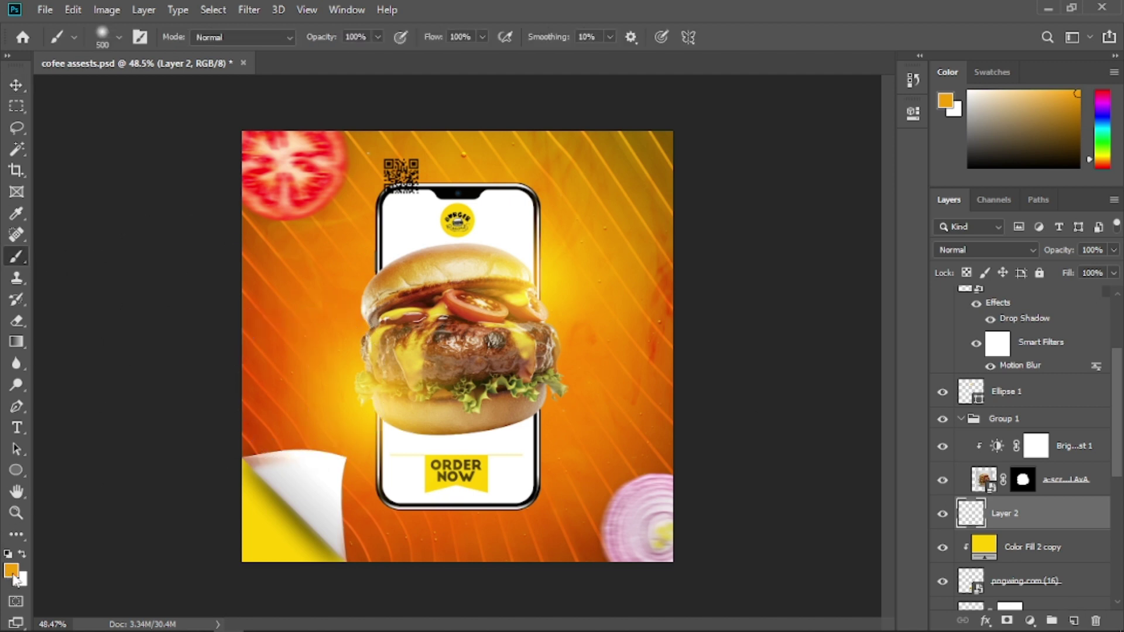
pyautogui.press('d')
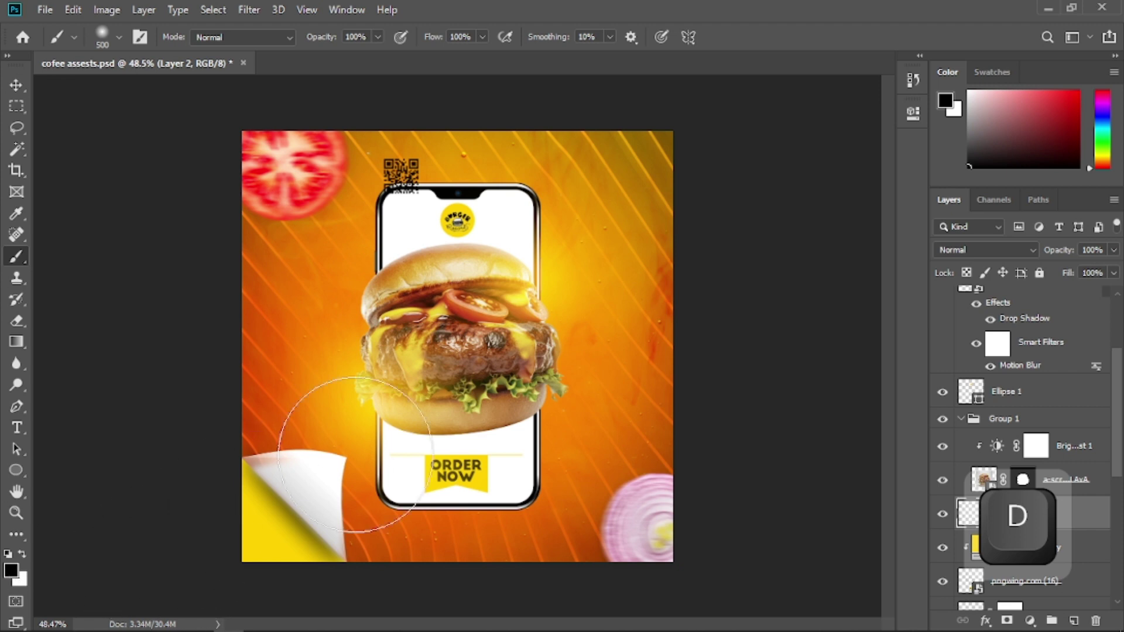
pyautogui.rightClick(452, 317)
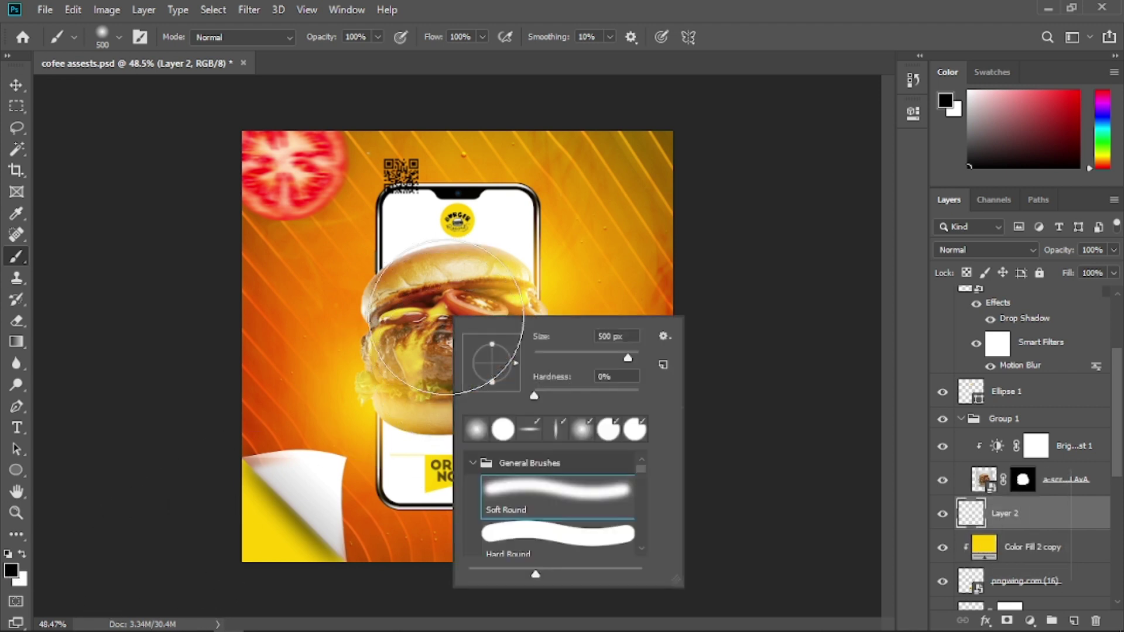
pyautogui.click(548, 380)
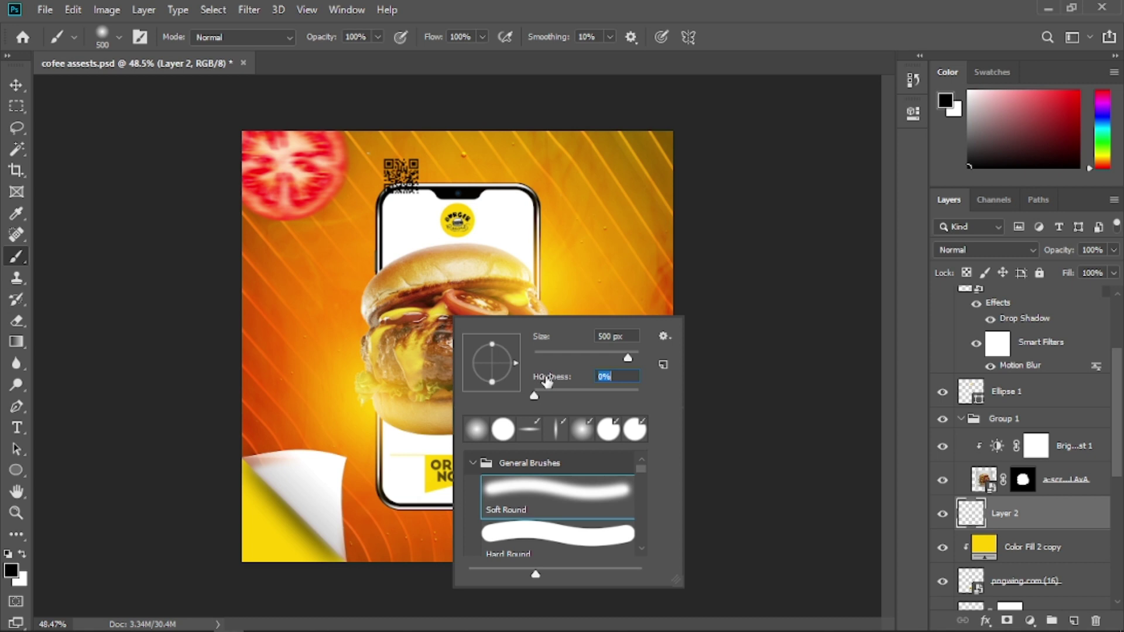
pyautogui.click(729, 43)
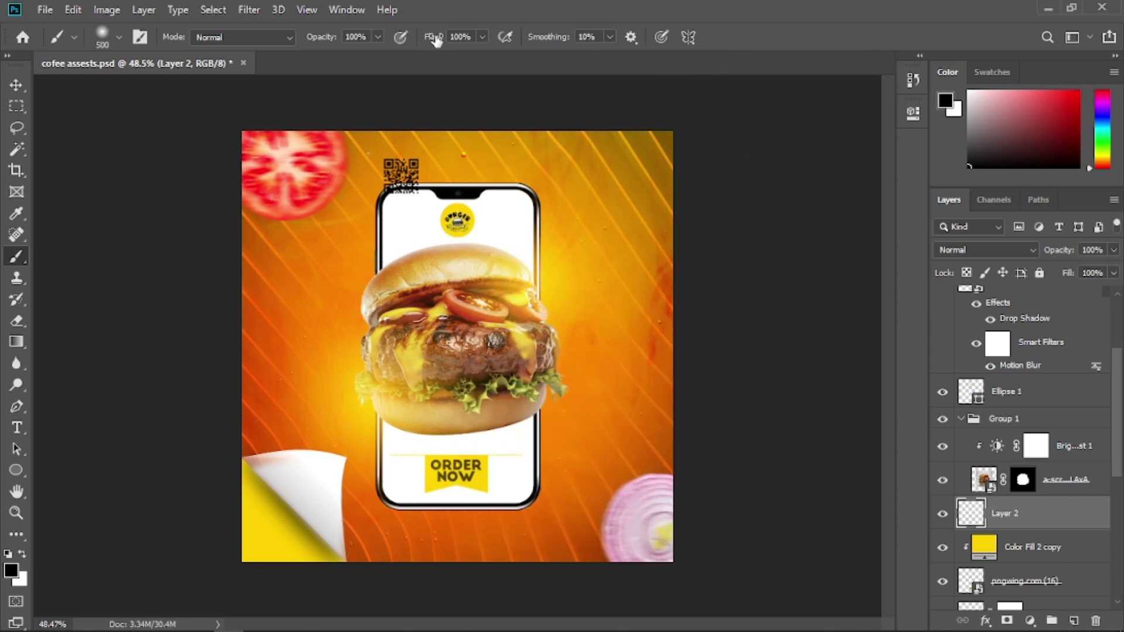
pyautogui.moveTo(436, 40); pyautogui.dragTo(382, 88)
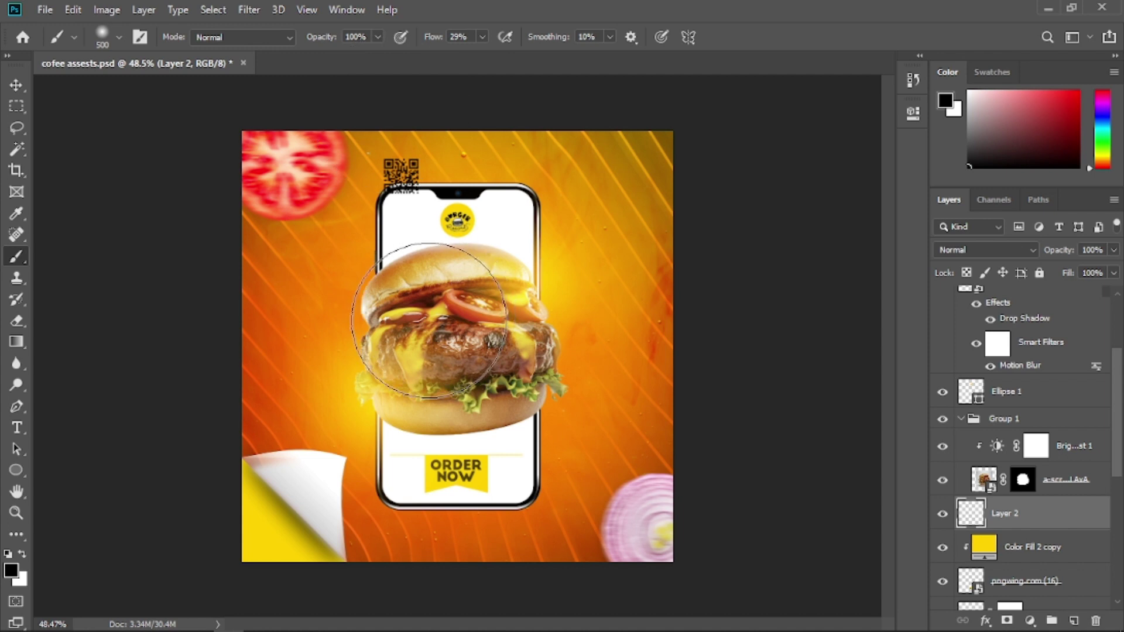
pyautogui.moveTo(485, 314); pyautogui.dragTo(477, 357)
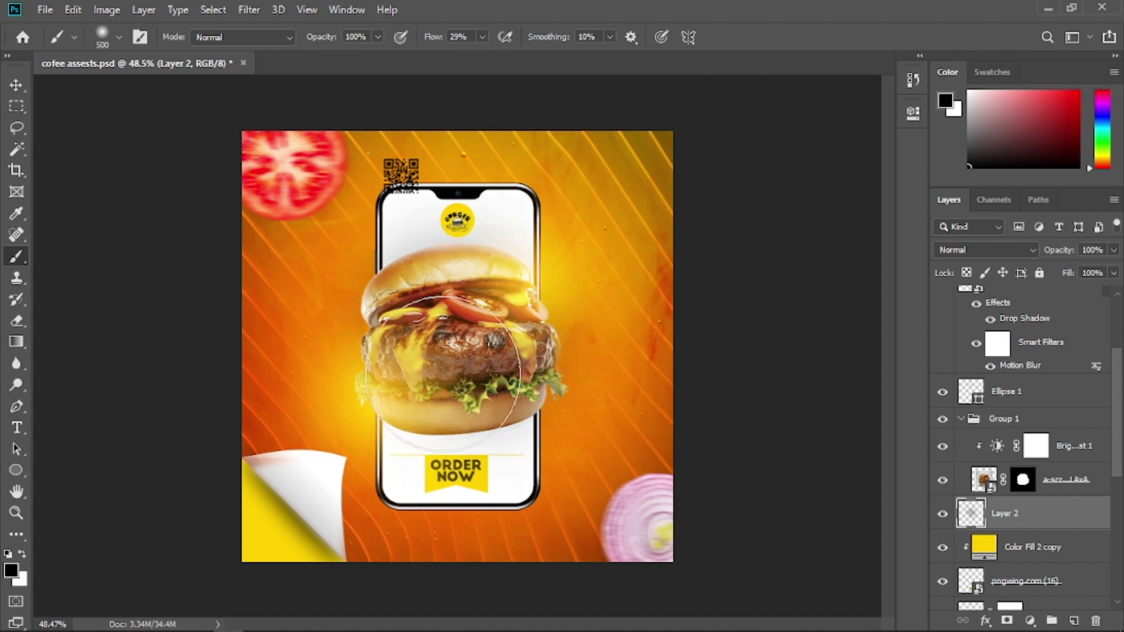
pyautogui.hotkey('ctrl', 'z')
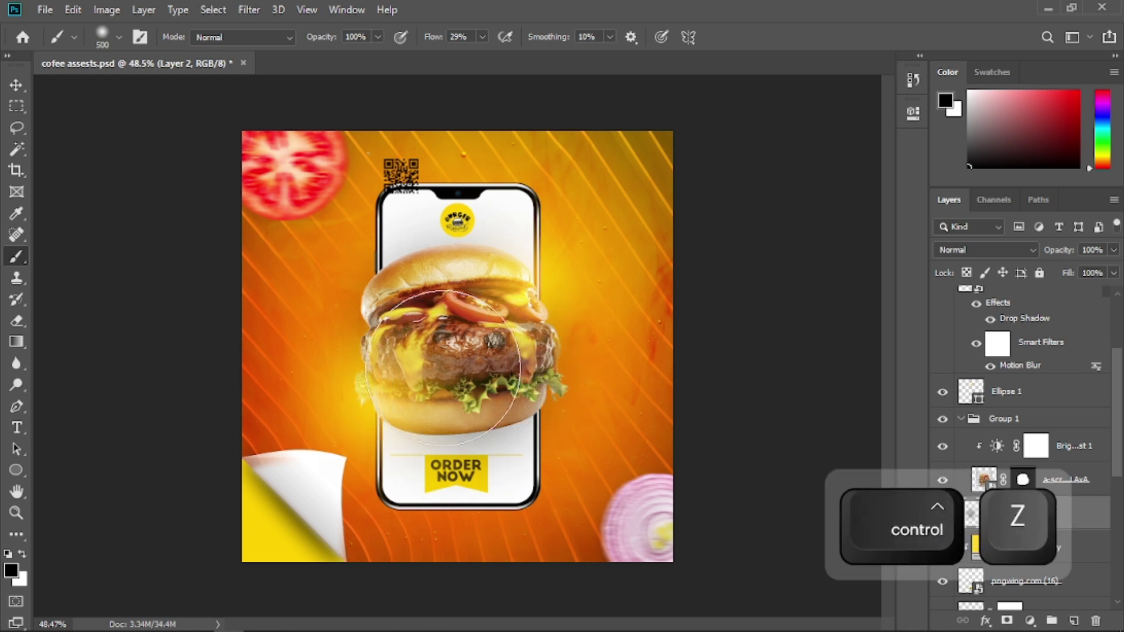
pyautogui.click(19, 88)
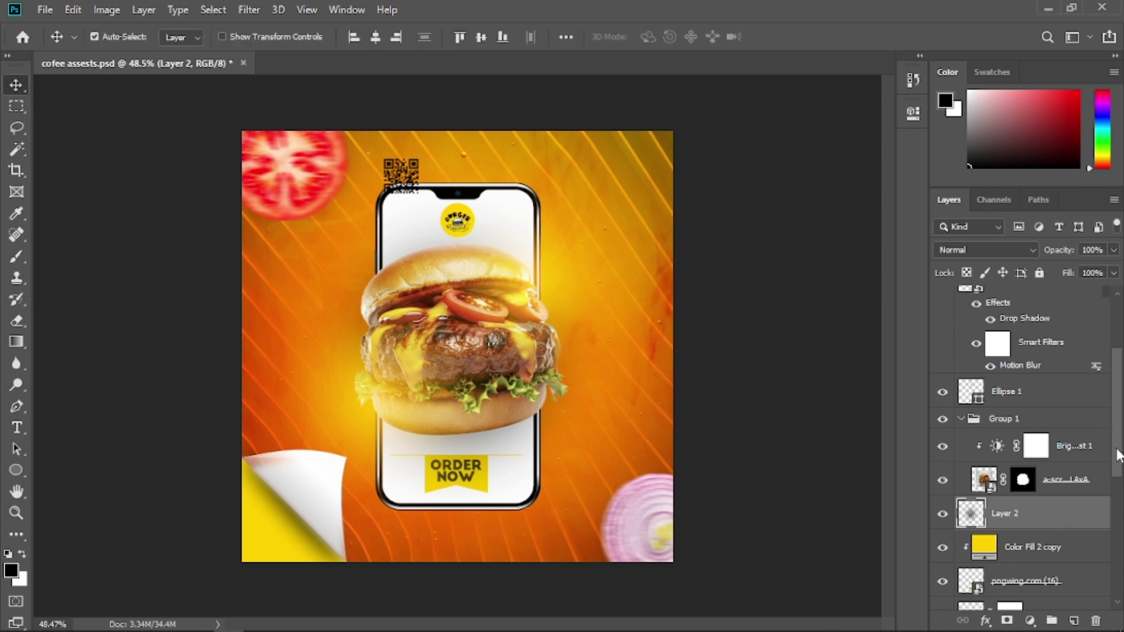
# - Move the shadow layer directly above the phone mockup layer and clip it to the phone
pyautogui.scroll(-4, 1112, 454)
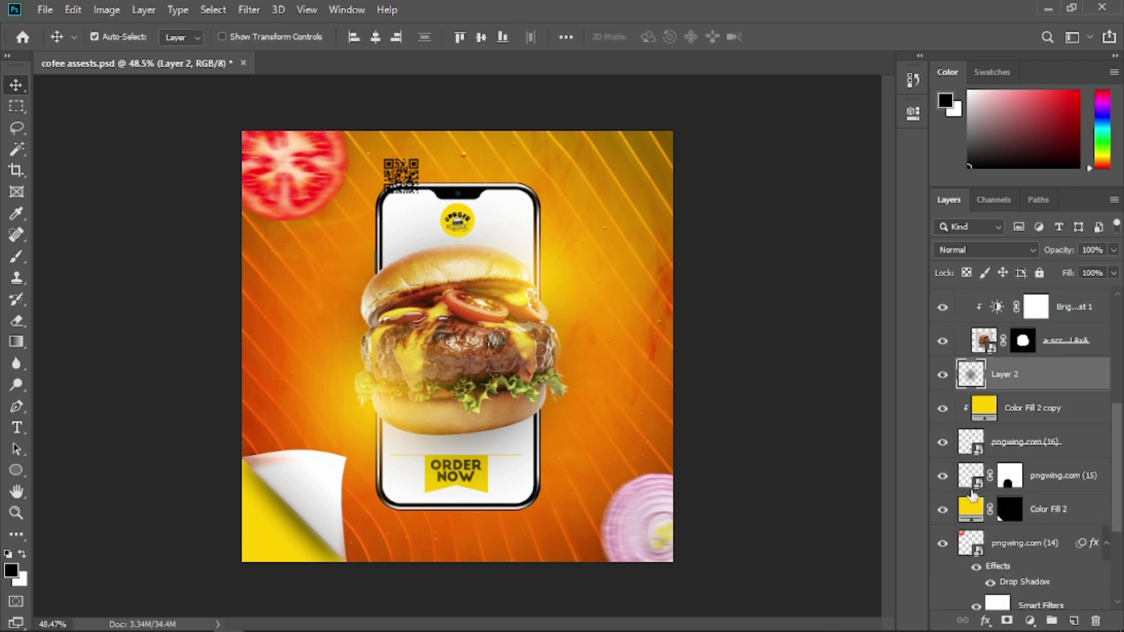
pyautogui.click(943, 476)
pyautogui.moveTo(1115, 458); pyautogui.dragTo(1104, 486)
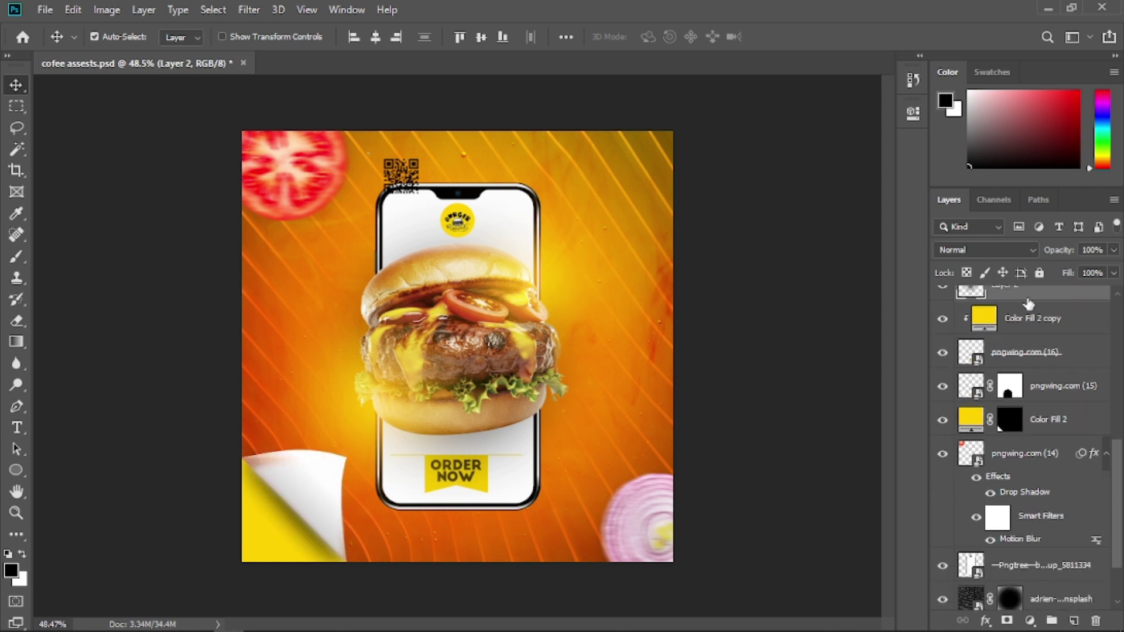
pyautogui.moveTo(1029, 298); pyautogui.dragTo(1040, 535)
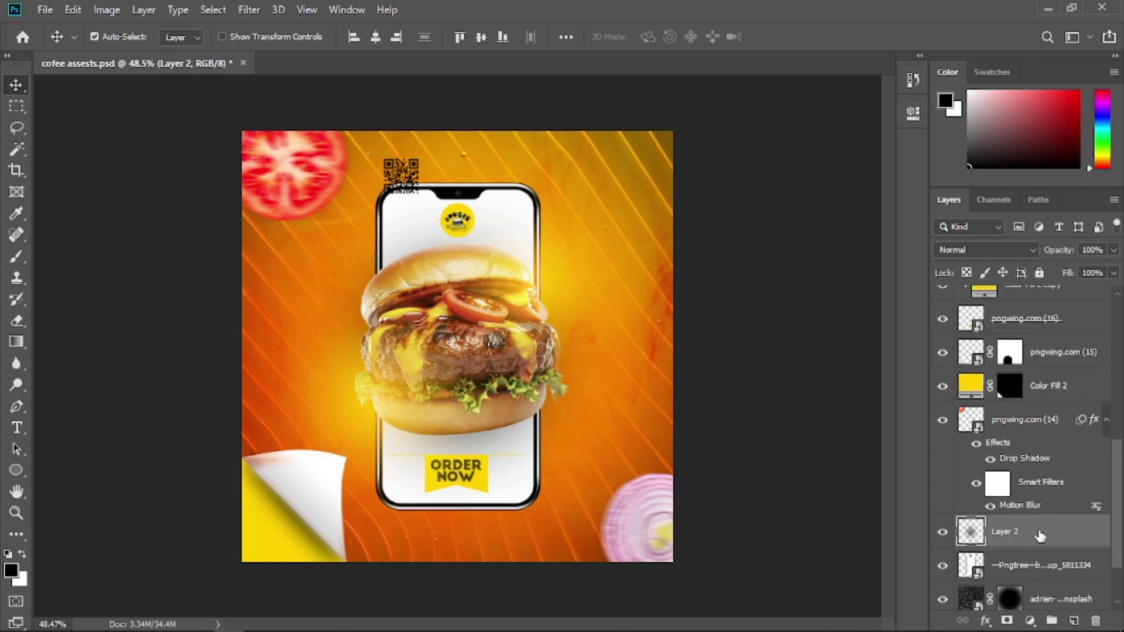
pyautogui.rightClick(1027, 543)
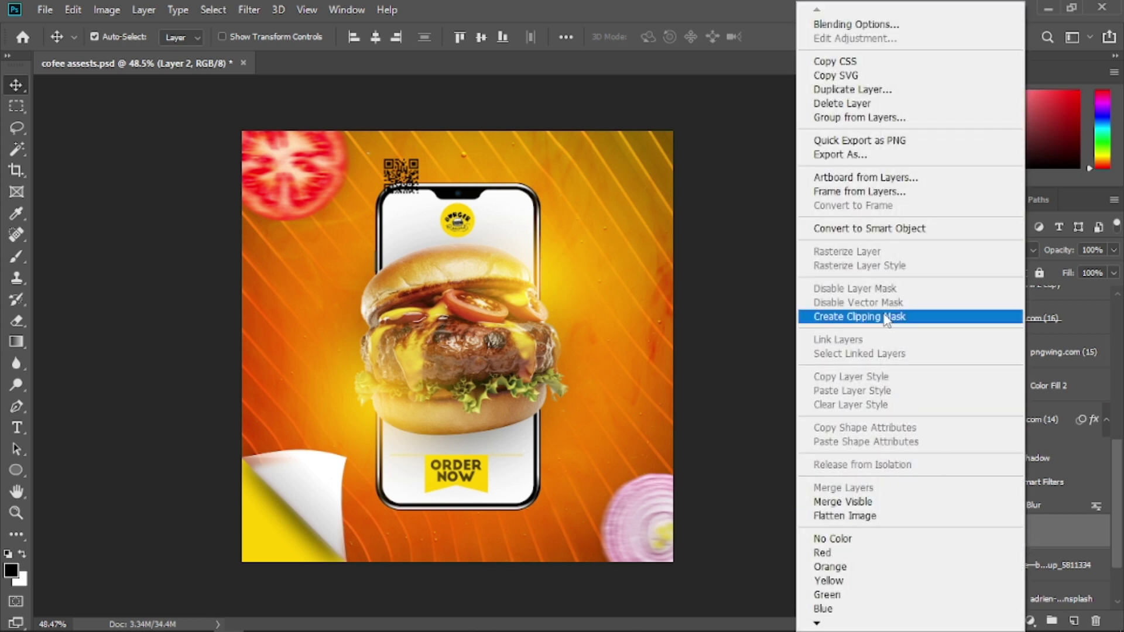
pyautogui.click(885, 318)
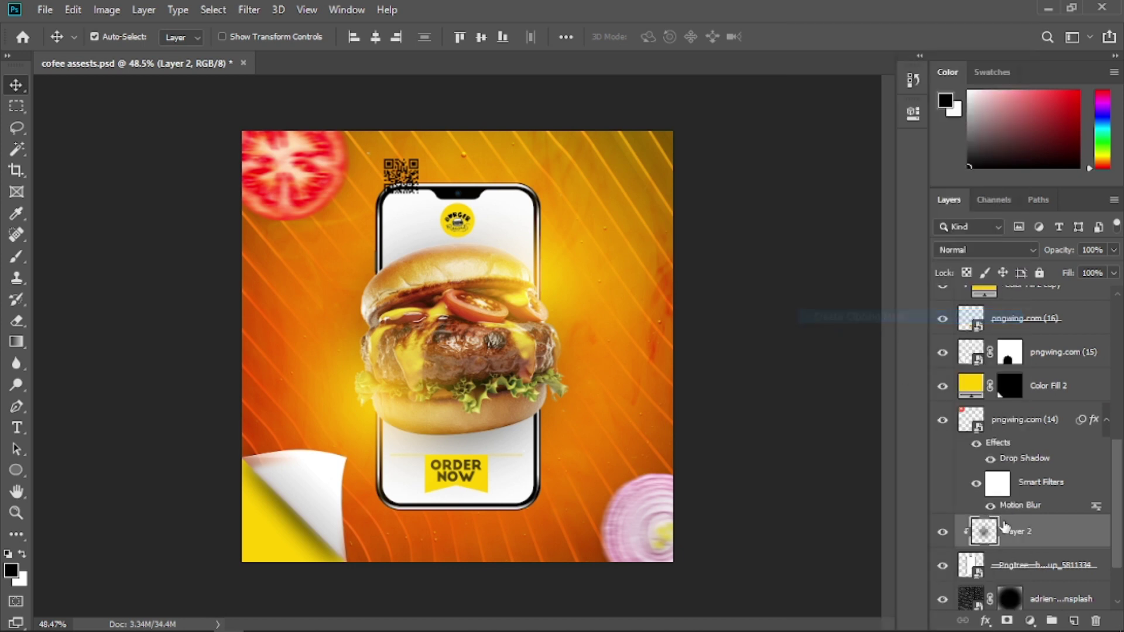
pyautogui.click(942, 568)
pyautogui.click(943, 568)
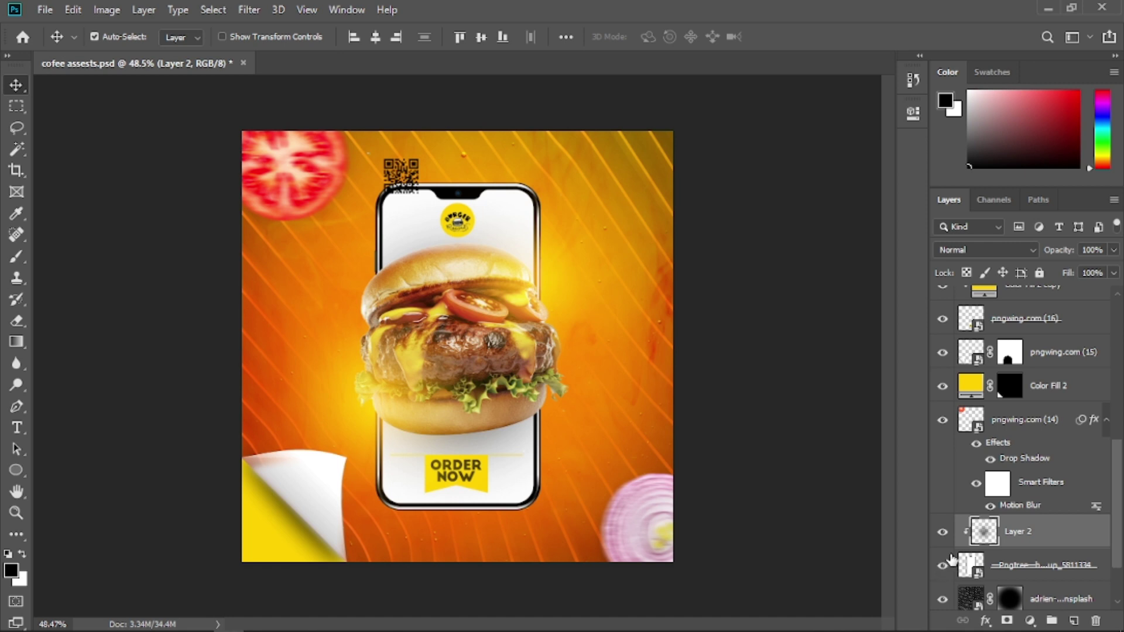
# - Darken the clipped shadow close around the burger's edges on the phone screen, reducing the black brush to 125 px
pyautogui.press('b')
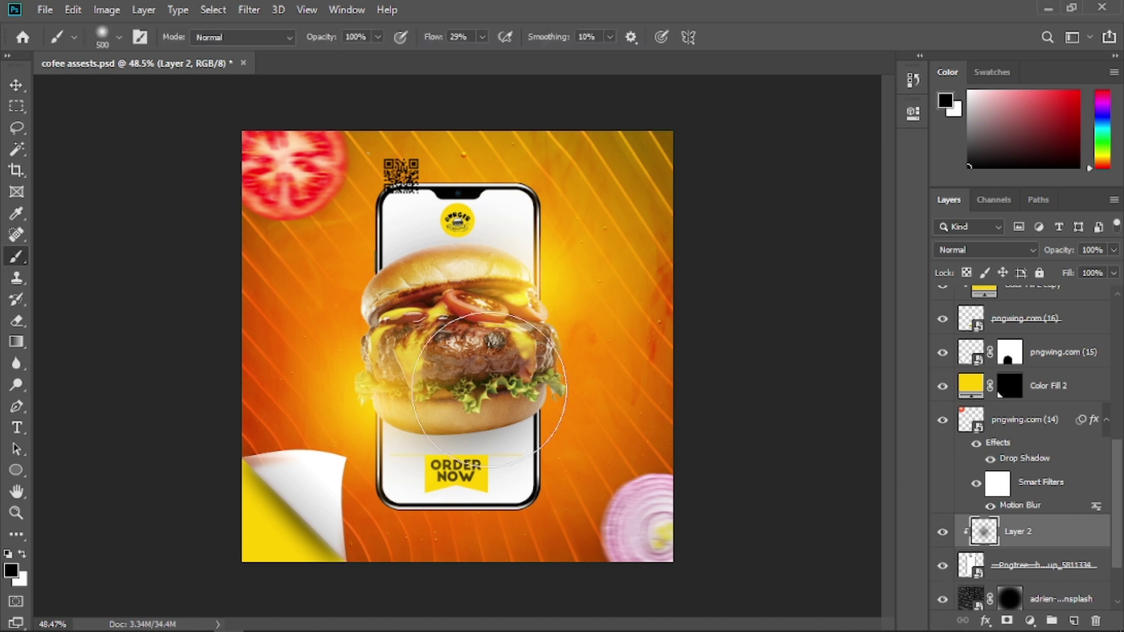
pyautogui.click(427, 390)
pyautogui.press('[')
pyautogui.press('[')
pyautogui.press('[')
pyautogui.press('[')
pyautogui.press('[')
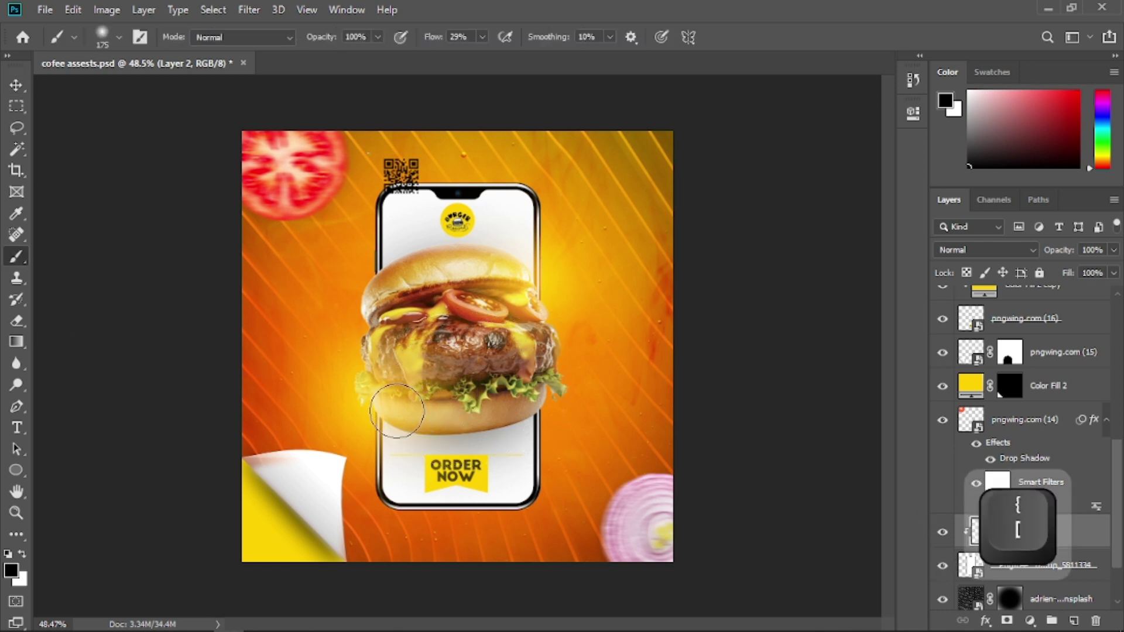
pyautogui.moveTo(408, 418)
pyautogui.mouseDown()
pyautogui.moveTo(512, 408)
pyautogui.moveTo(434, 413)
pyautogui.mouseUp()
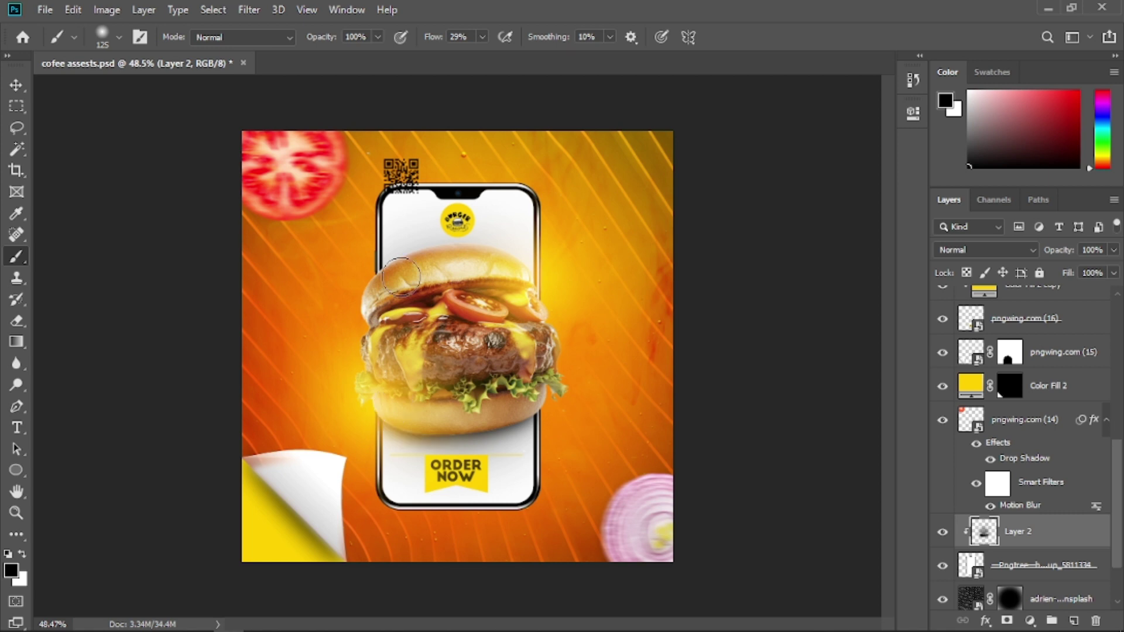
# - Move the QR code from above the phone onto the yellow page-curl corner
pyautogui.click(15, 85)
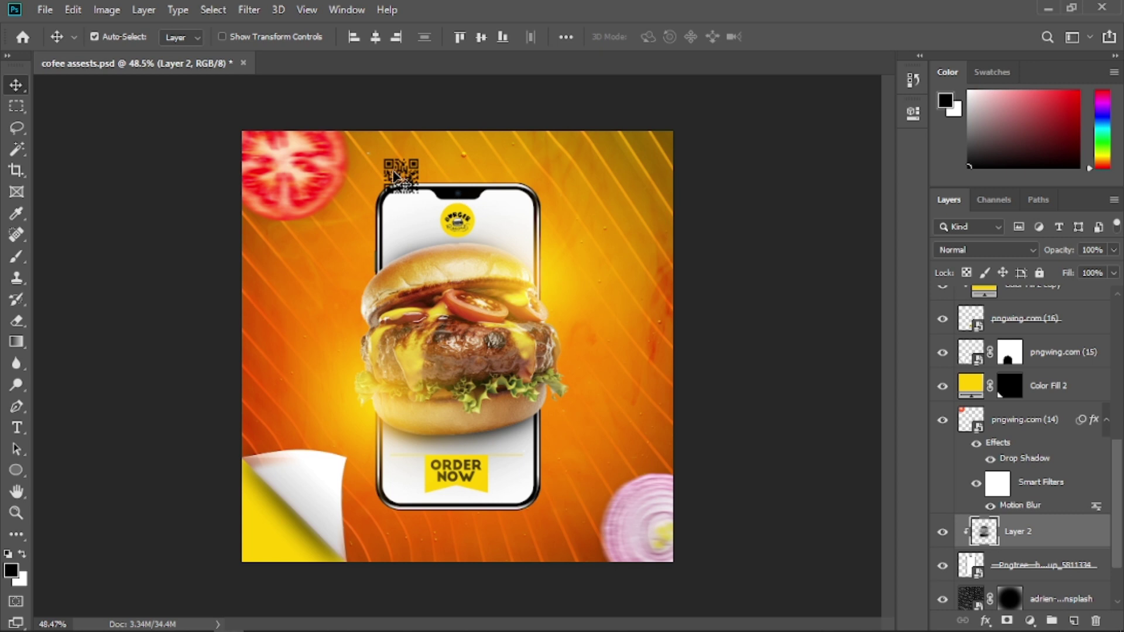
pyautogui.moveTo(399, 175); pyautogui.dragTo(271, 533)
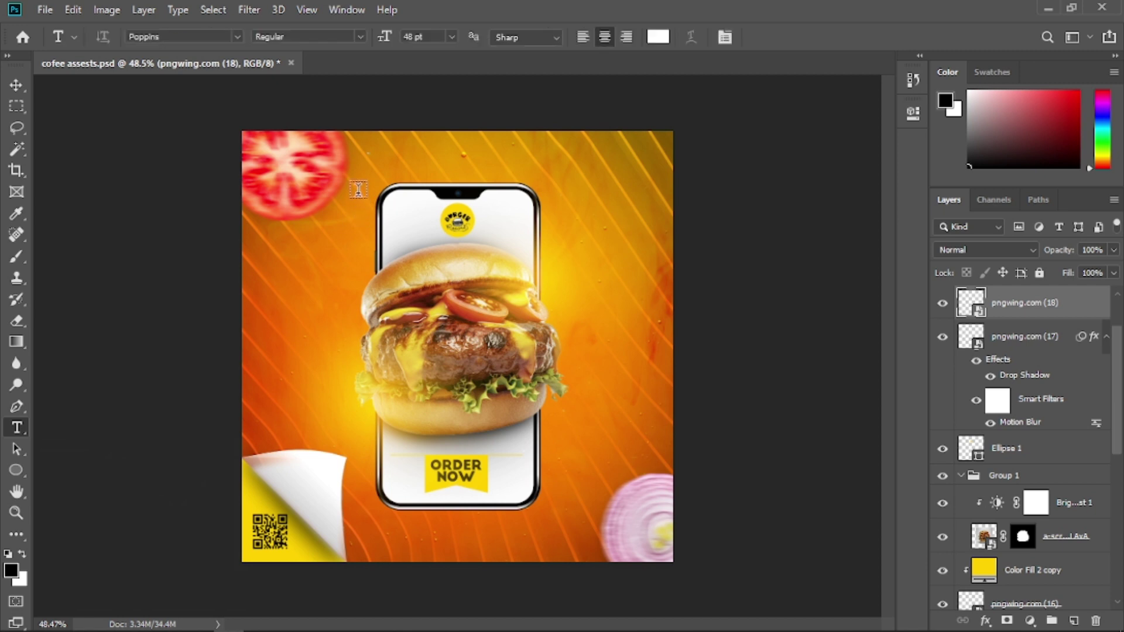
# - Add a text box across the top of the poster reading MOBILE in the BAD GRUNGE font
pyautogui.moveTo(295, 150); pyautogui.dragTo(658, 241)
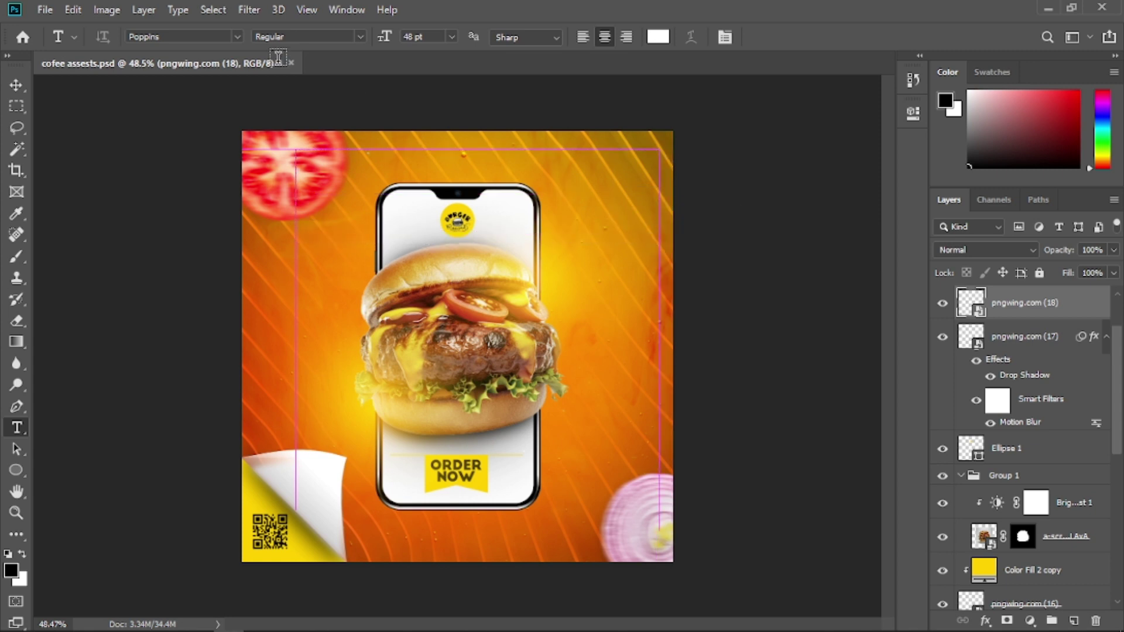
pyautogui.click(237, 38)
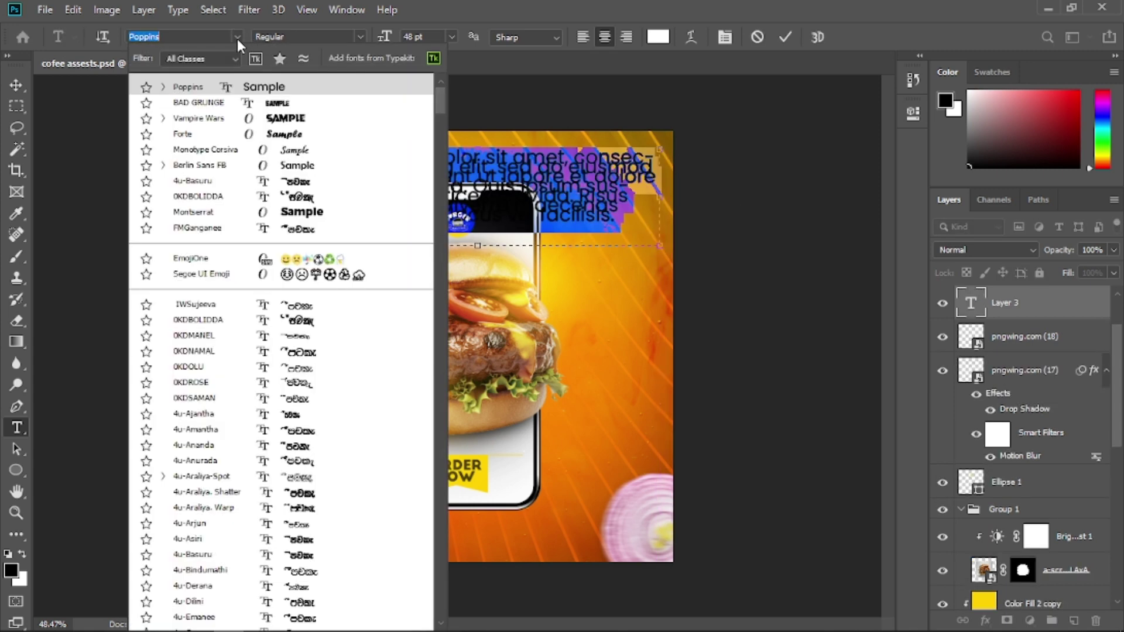
pyautogui.click(215, 105)
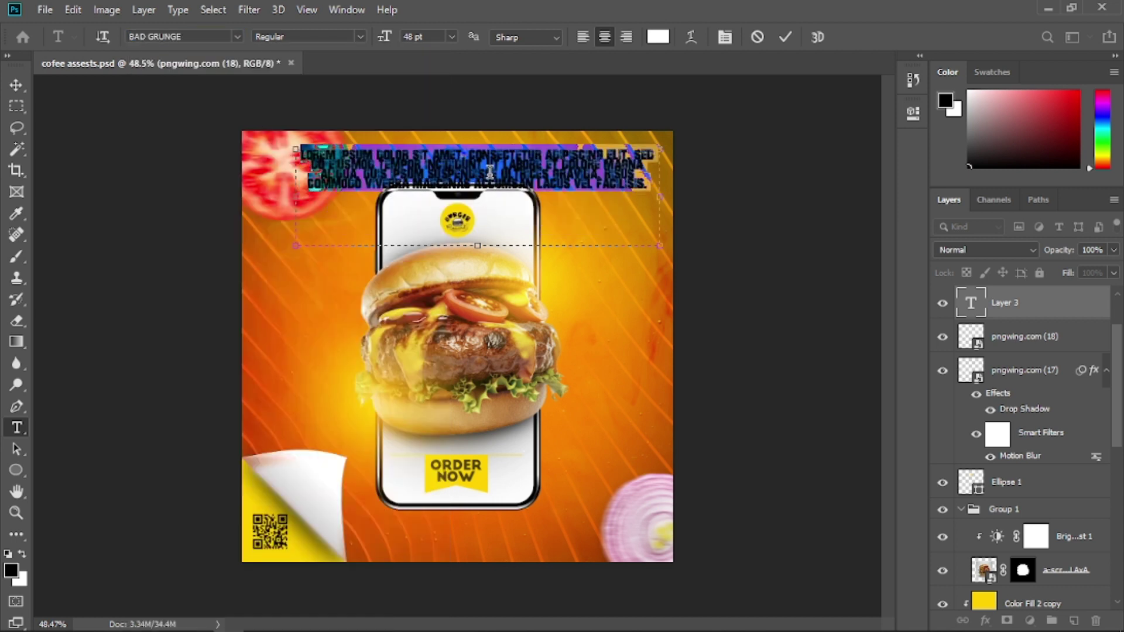
pyautogui.press('capslock')
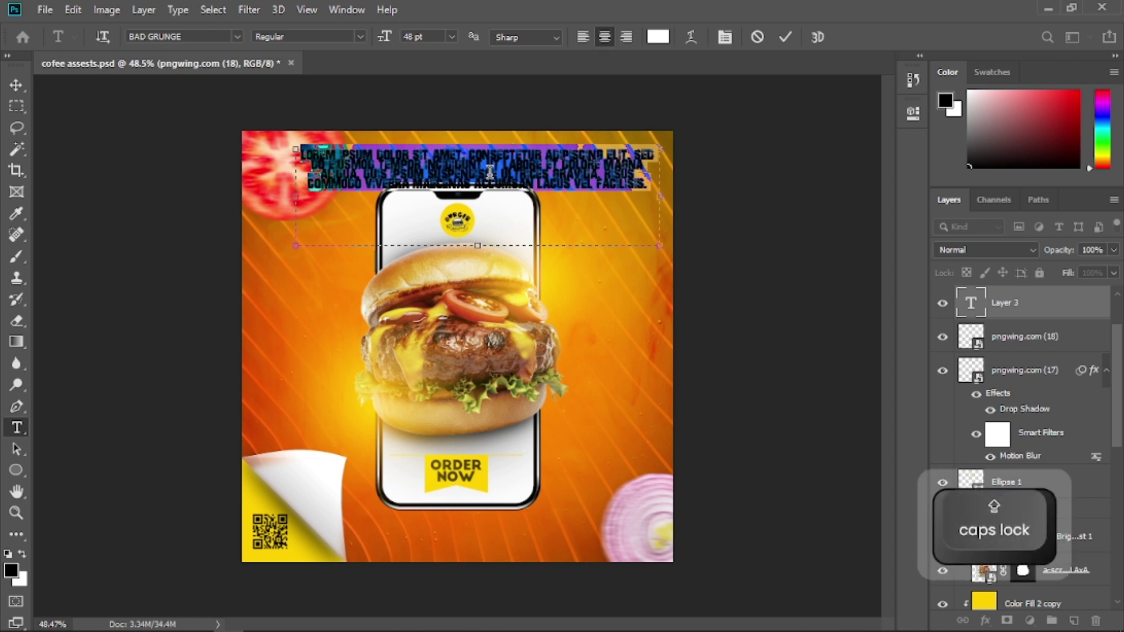
pyautogui.write('MOBILE')
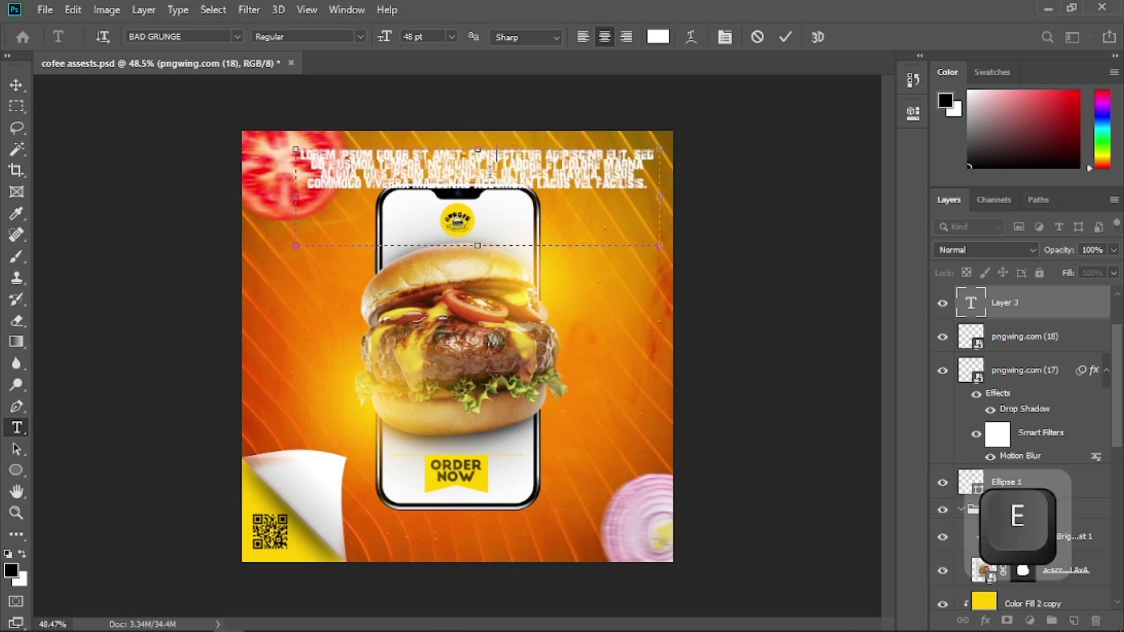
# - Enlarge the whole MOBILE headline, trying 300 pt and settling on a font size of 350 pt
pyautogui.hotkey('ctrl', 'a')
pyautogui.click(401, 34)
pyautogui.hotkey('ctrl', 'a')
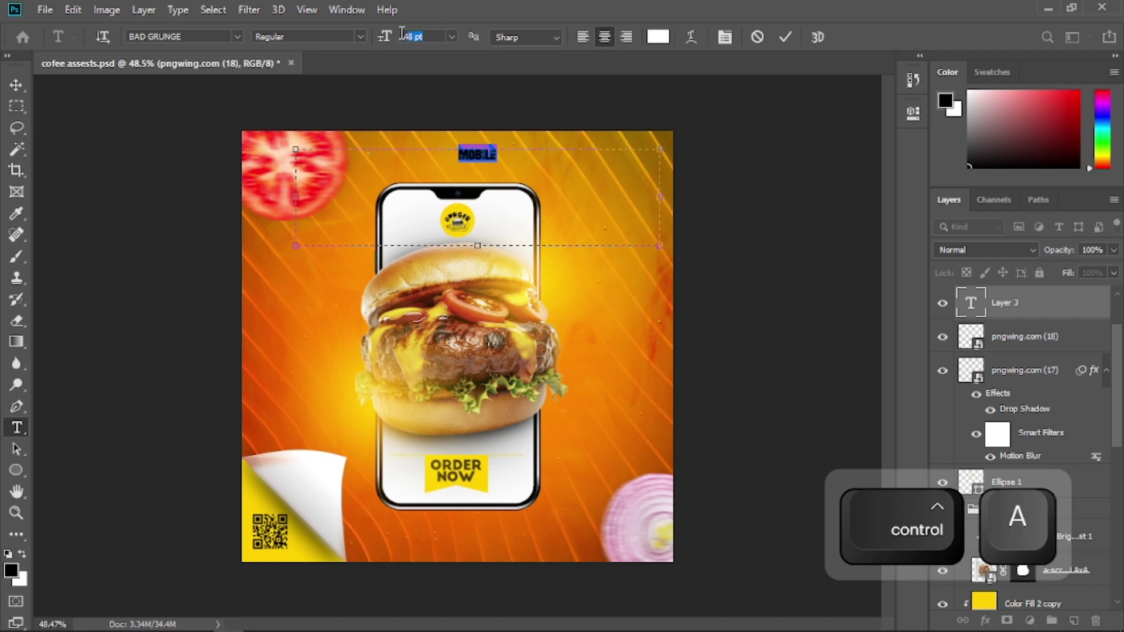
pyautogui.write('300')
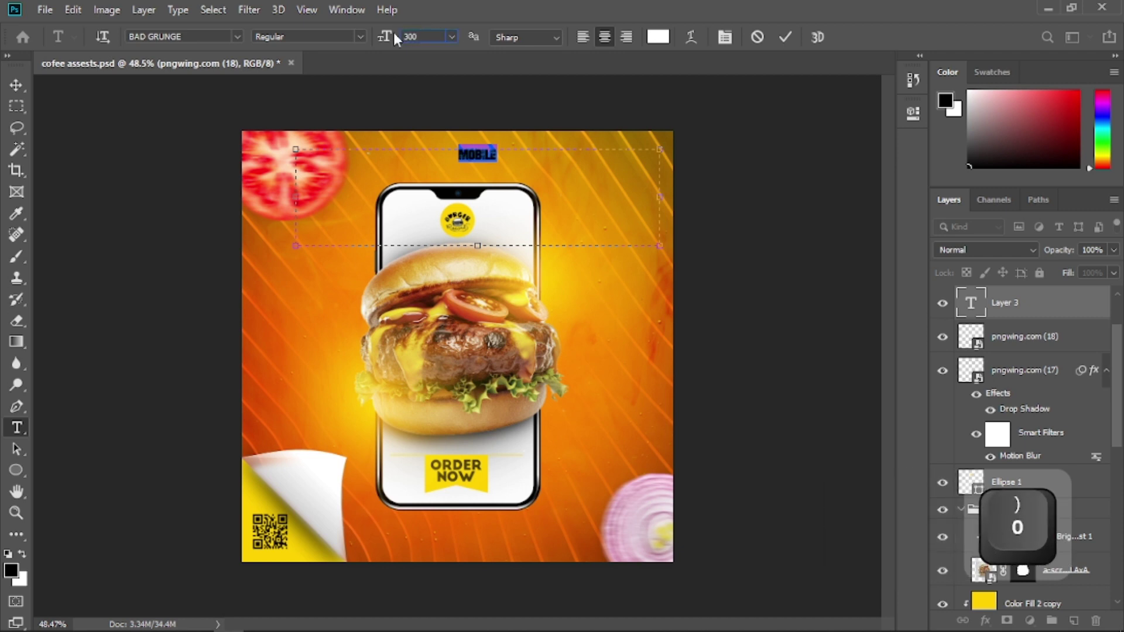
pyautogui.press('Return')
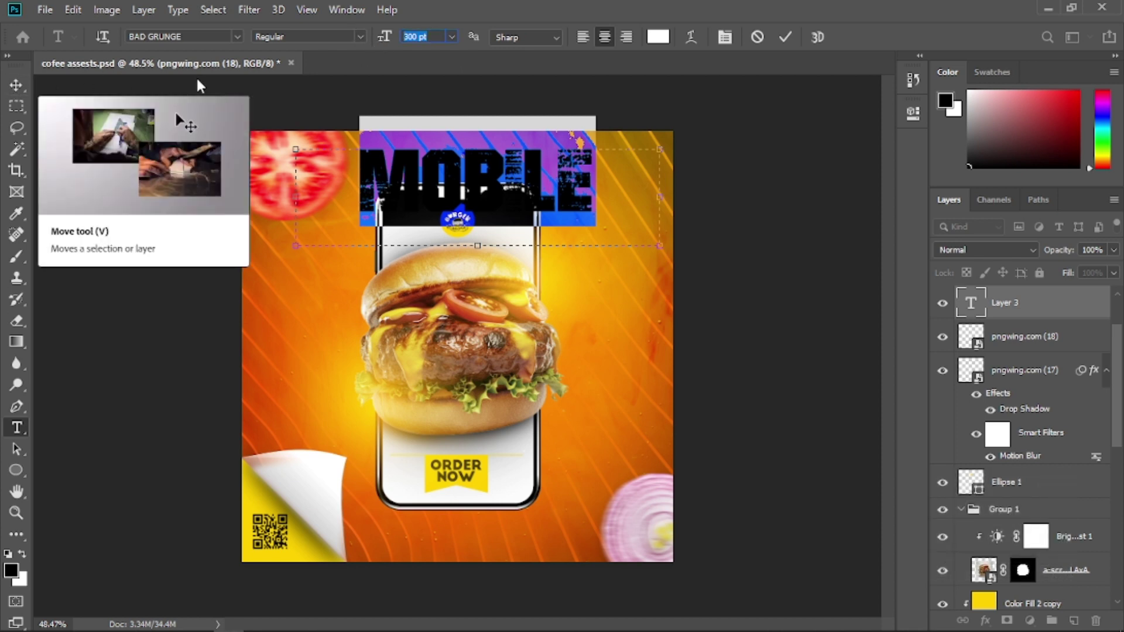
pyautogui.write('35')
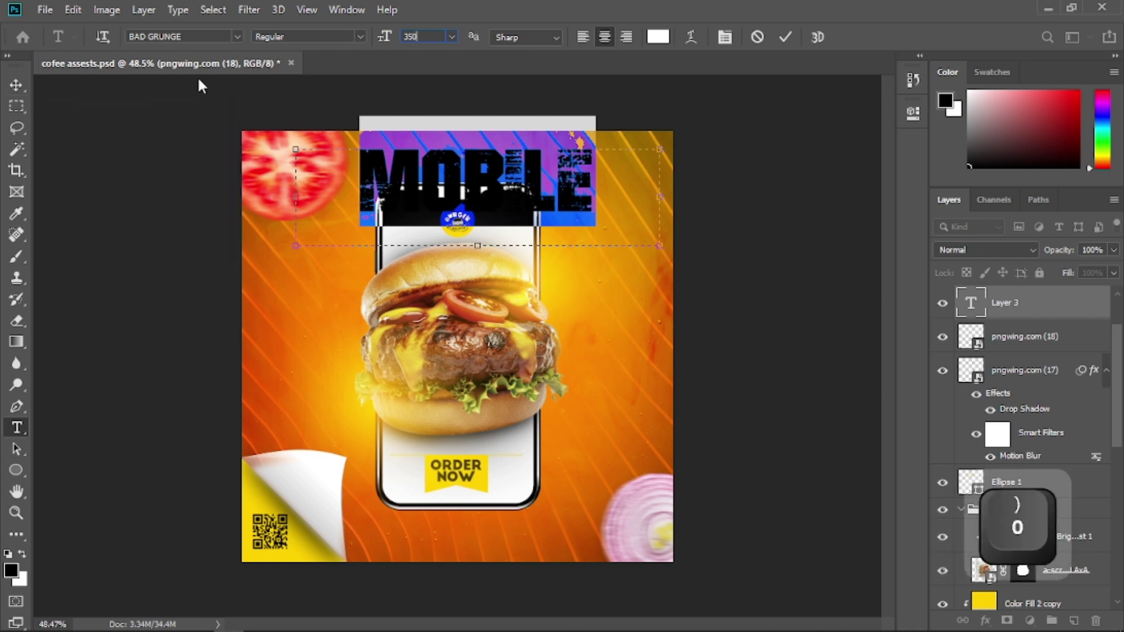
pyautogui.write('0')
pyautogui.press('Return')
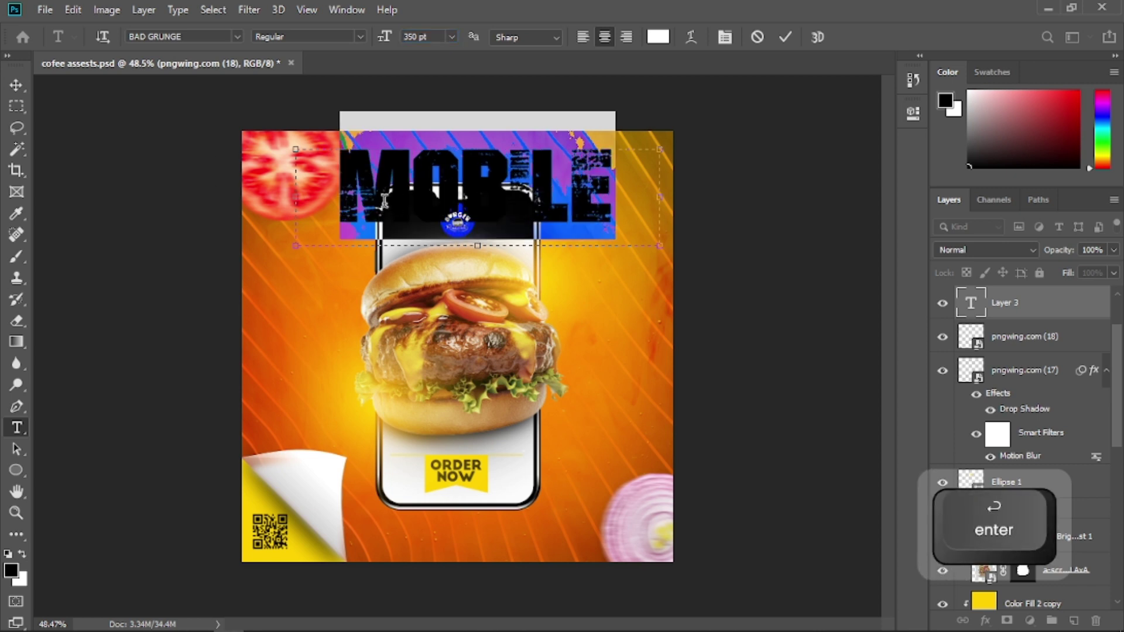
# - Recolor the letters MOBI of the headline with the yellow sampled from the page-curl corner, leaving LE white
pyautogui.click(525, 183)
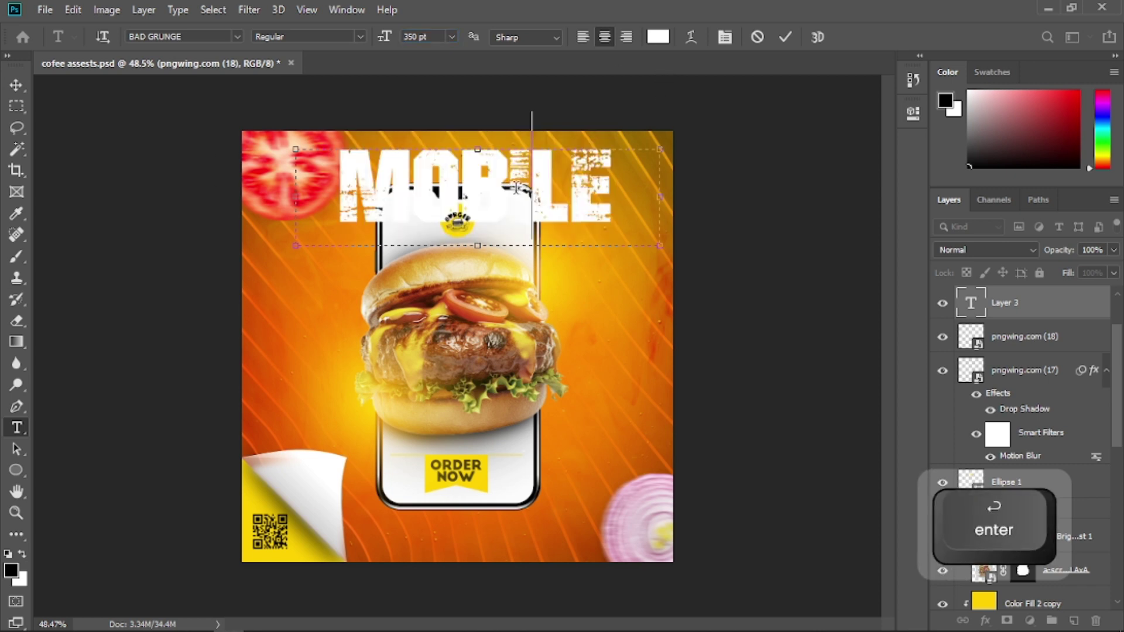
pyautogui.moveTo(516, 188); pyautogui.dragTo(339, 189)
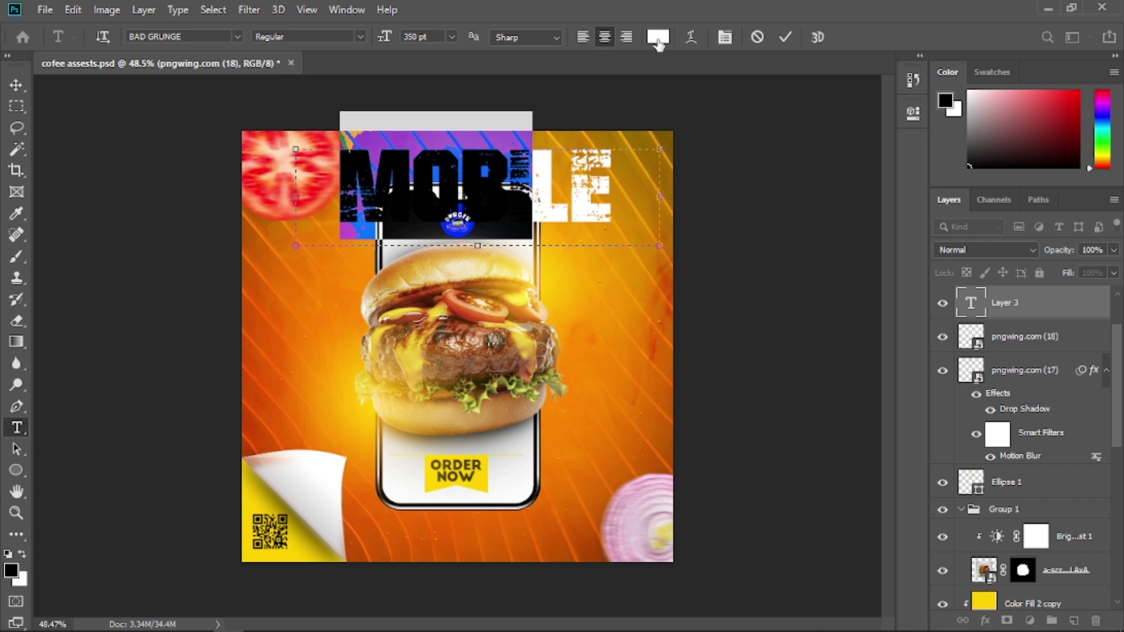
pyautogui.click(658, 37)
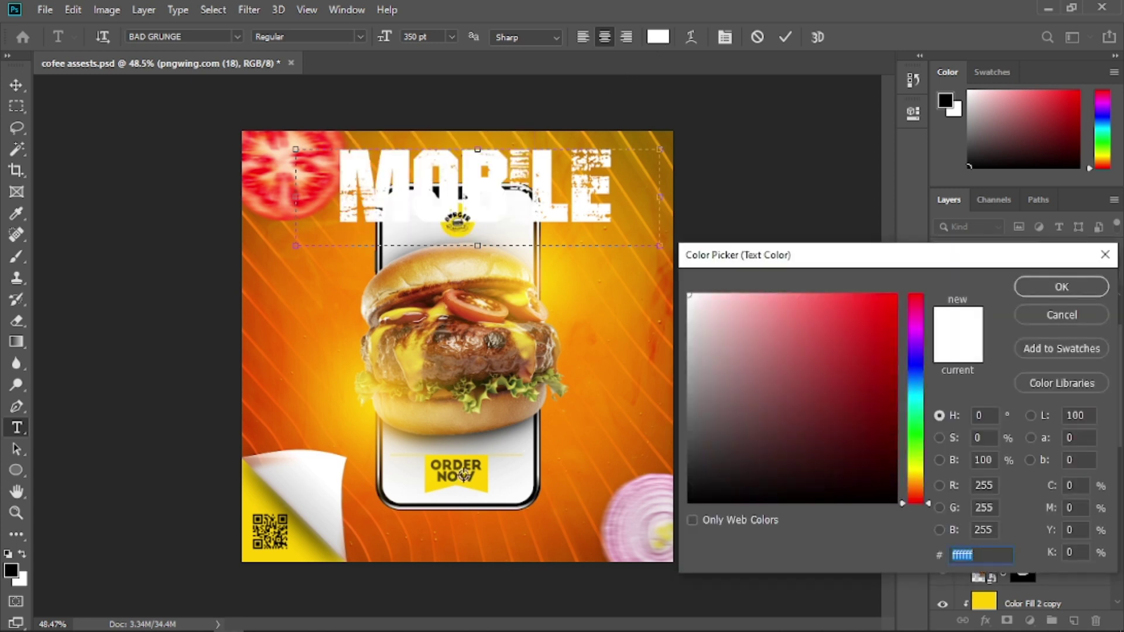
pyautogui.click(256, 555)
pyautogui.click(1040, 290)
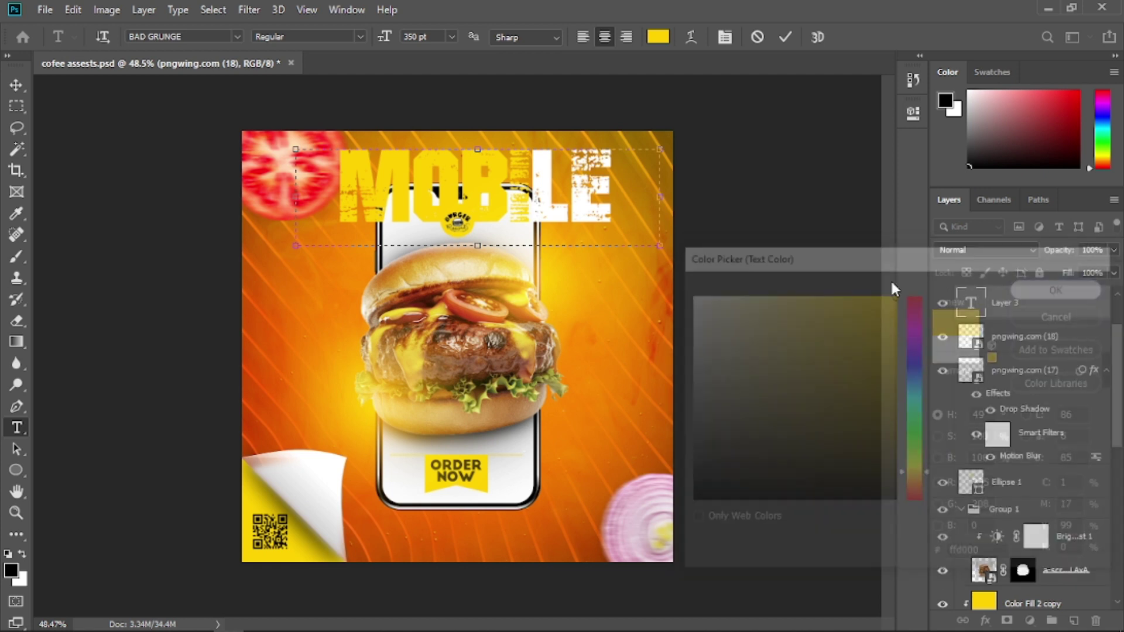
pyautogui.click(16, 84)
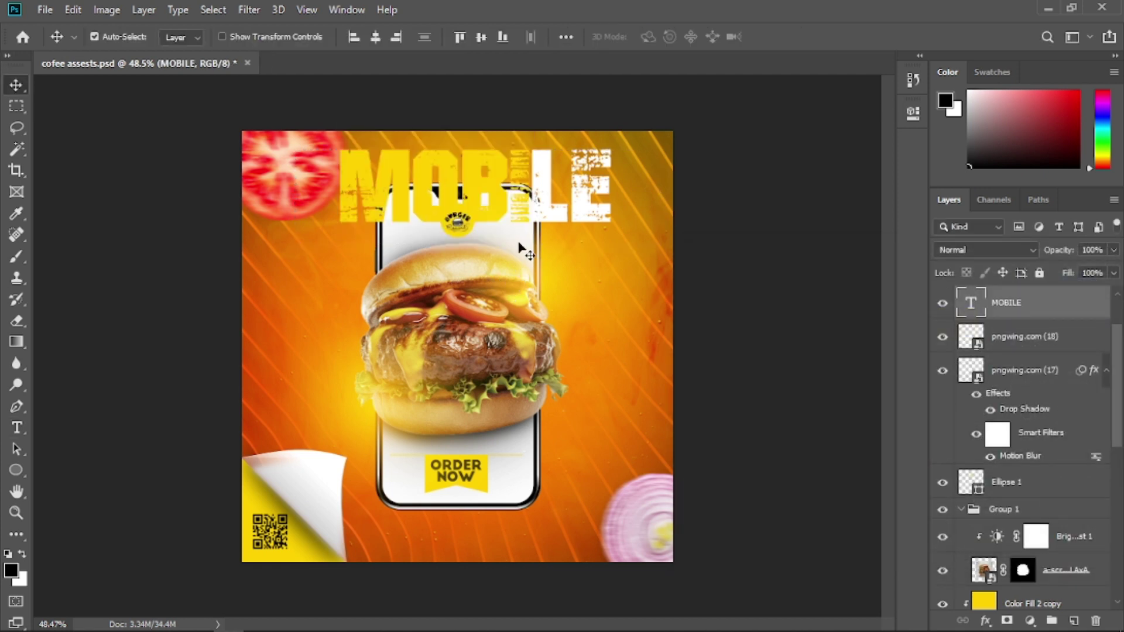
# - Rotate the MOBILE text by -90° and place it along the phone's left edge, centred vertically on the poster
pyautogui.hotkey('ctrl', 't')
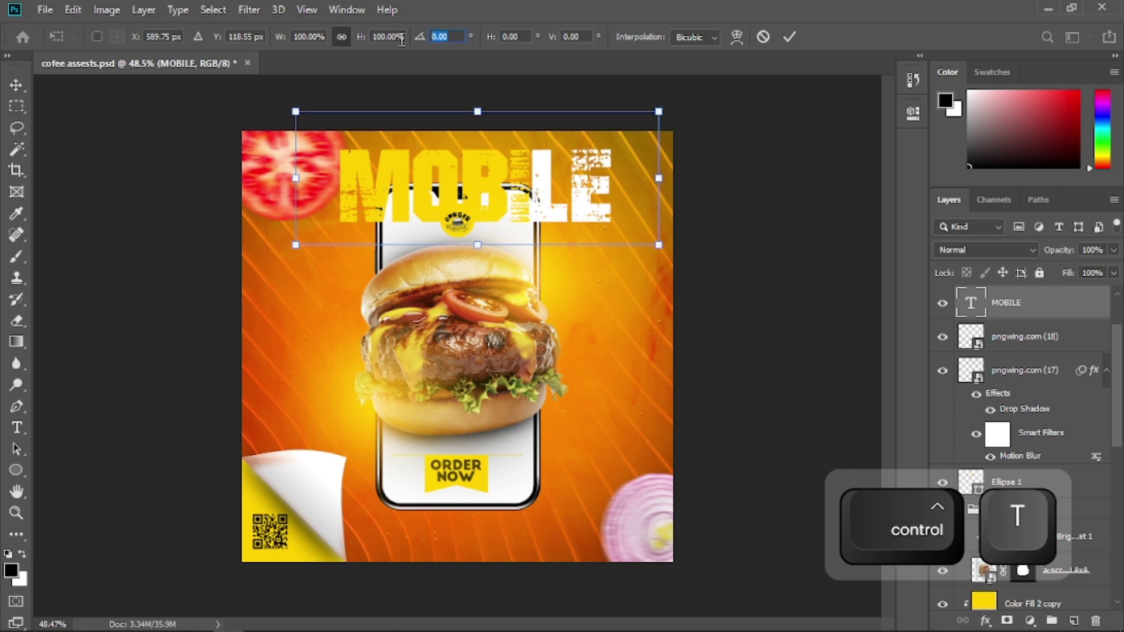
pyautogui.write('-90')
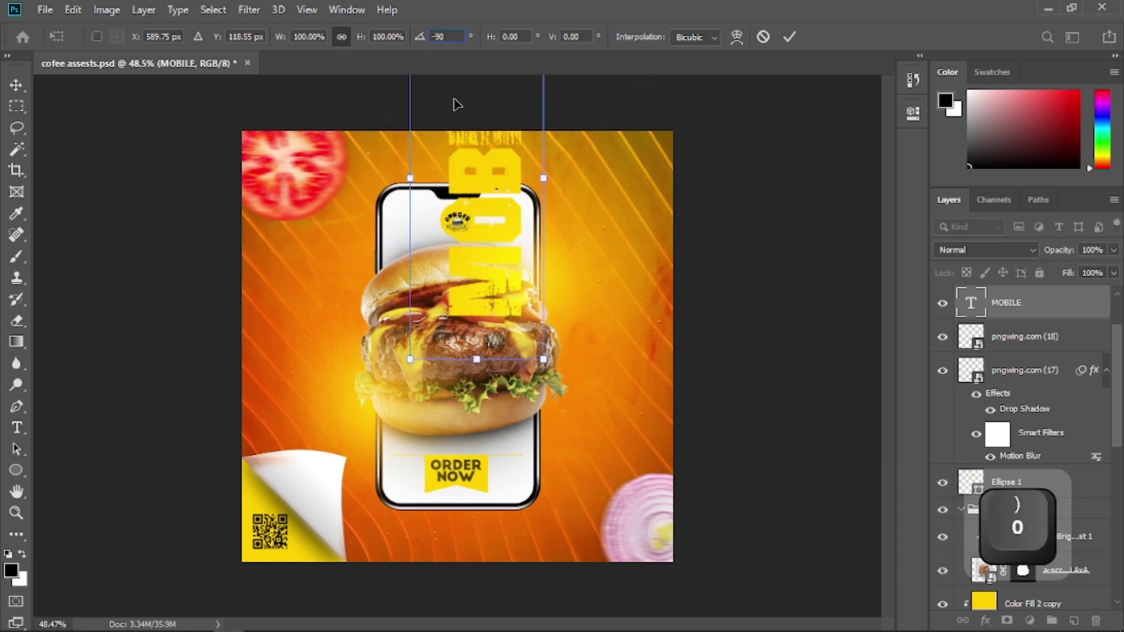
pyautogui.press('Return')
pyautogui.moveTo(495, 216); pyautogui.dragTo(360, 377)
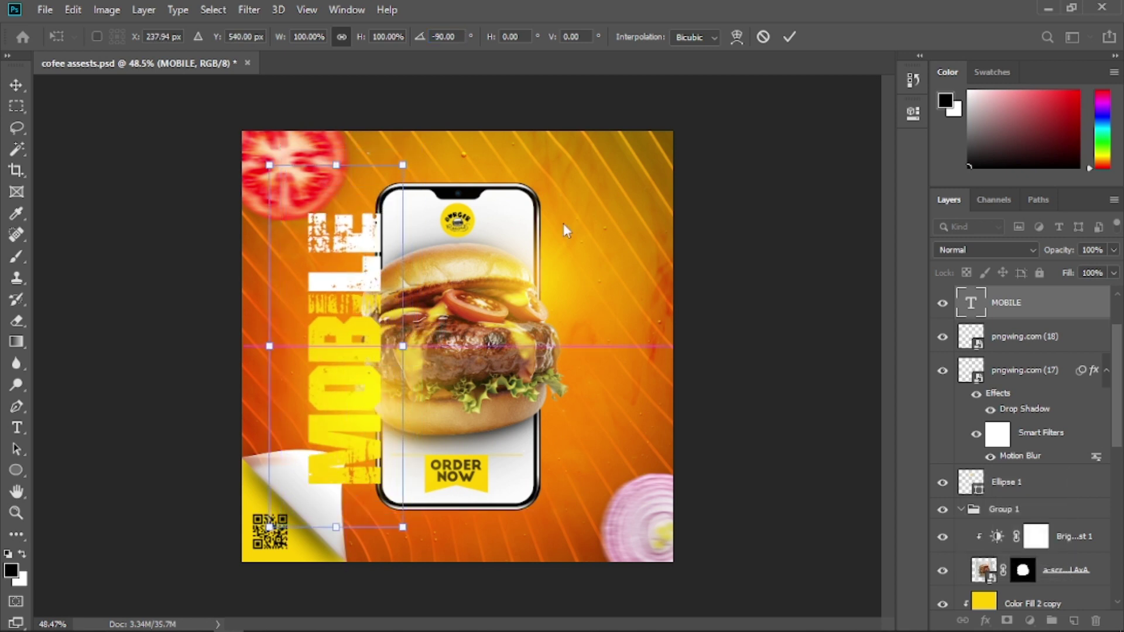
pyautogui.click(789, 37)
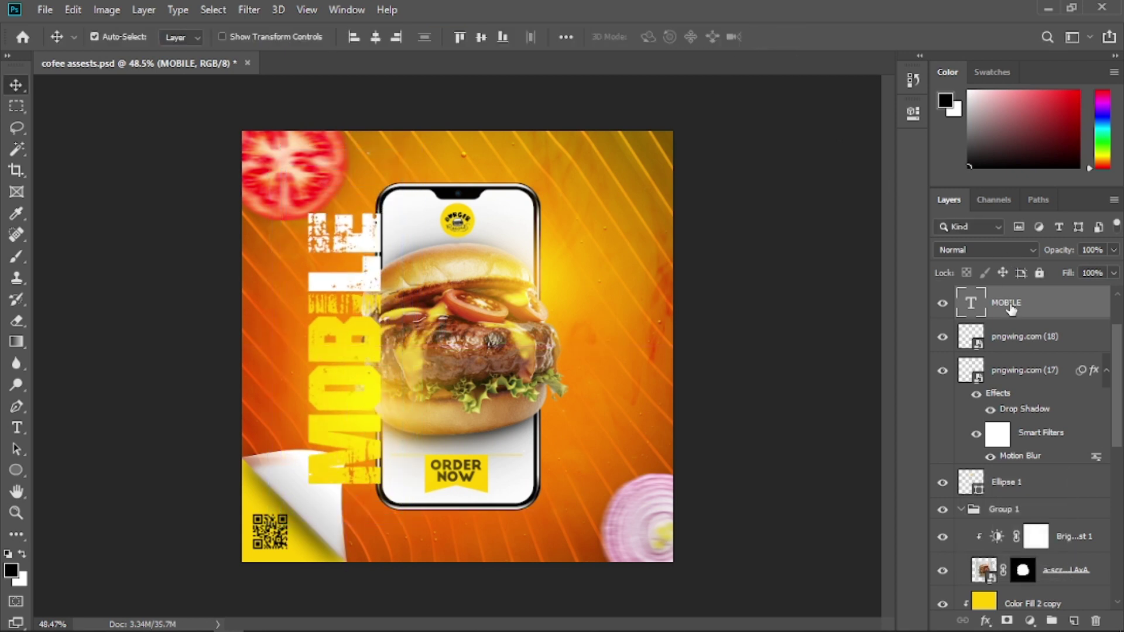
# - Move the MOBILE layer directly below the phone mockup layer and scale the text up to about 106.6%
pyautogui.moveTo(1016, 304); pyautogui.dragTo(1042, 514)
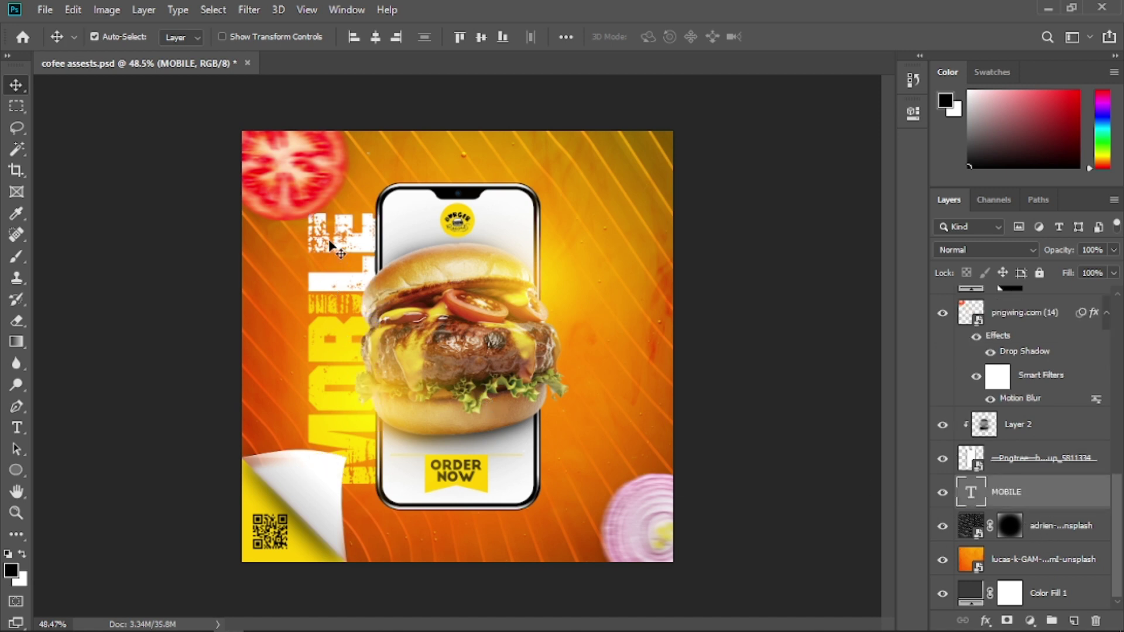
pyautogui.hotkey('ctrl', 't')
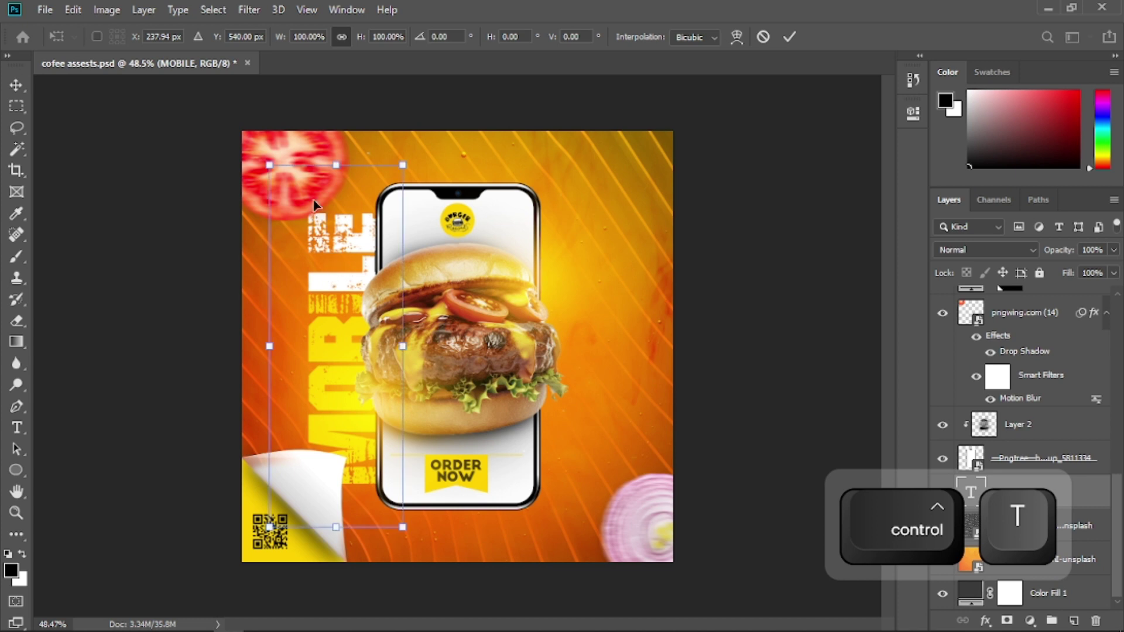
pyautogui.moveTo(332, 166); pyautogui.dragTo(336, 149)
pyautogui.moveTo(336, 526)
pyautogui.mouseDown()
pyautogui.moveTo(338, 546)
pyautogui.moveTo(338, 535)
pyautogui.mouseUp()
pyautogui.moveTo(345, 421); pyautogui.dragTo(355, 422)
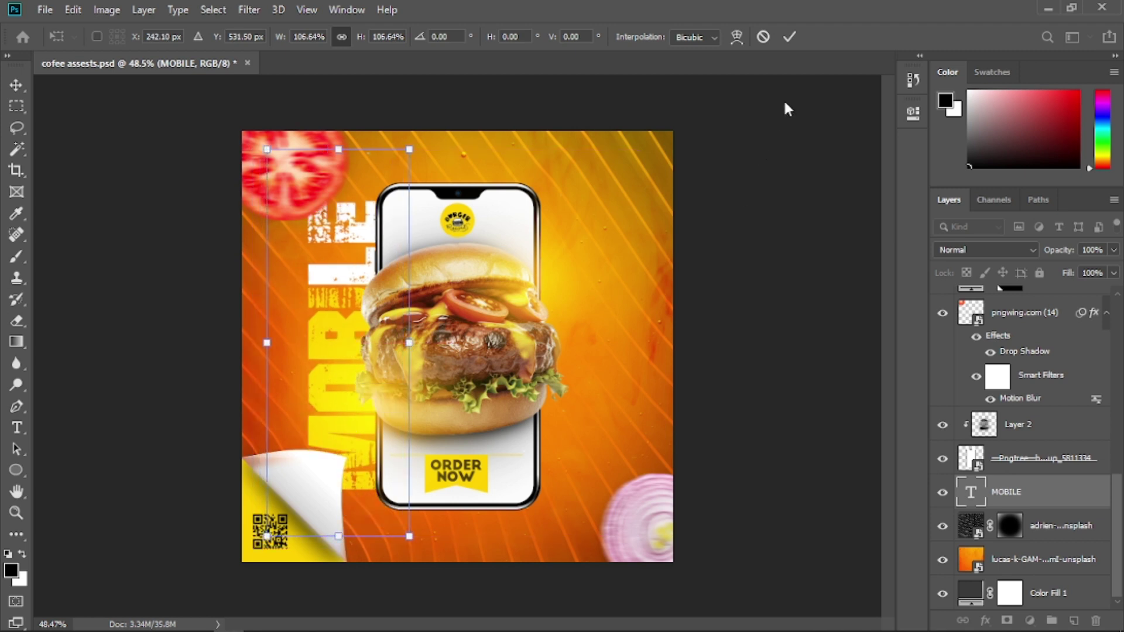
pyautogui.click(788, 37)
pyautogui.click(316, 486)
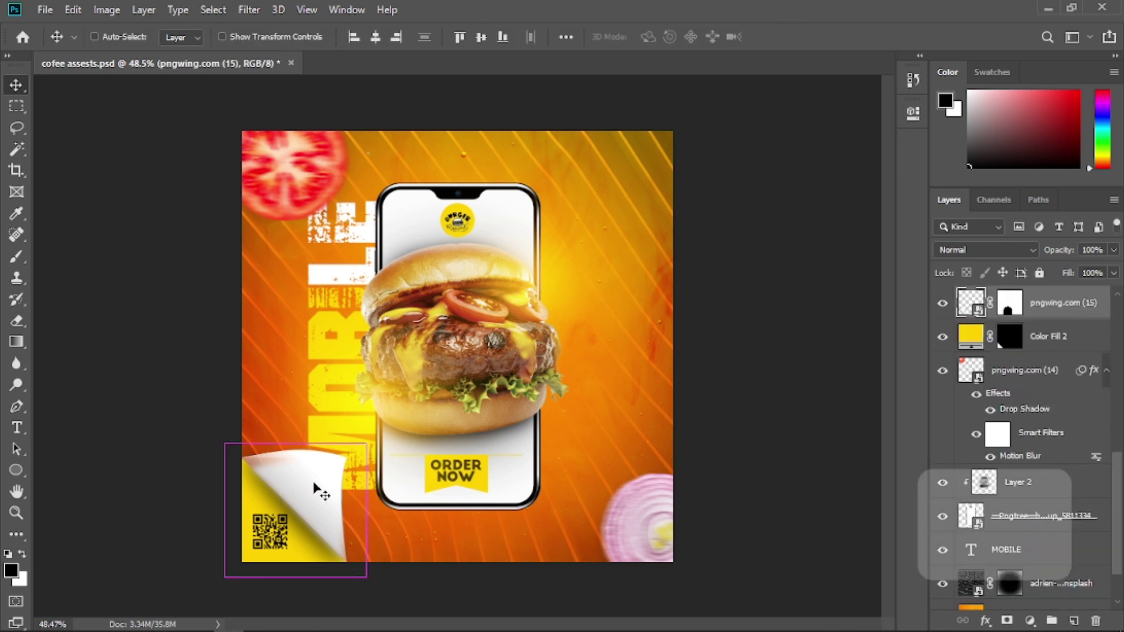
pyautogui.hotkey('ctrl', 't')
pyautogui.rightClick(314, 487)
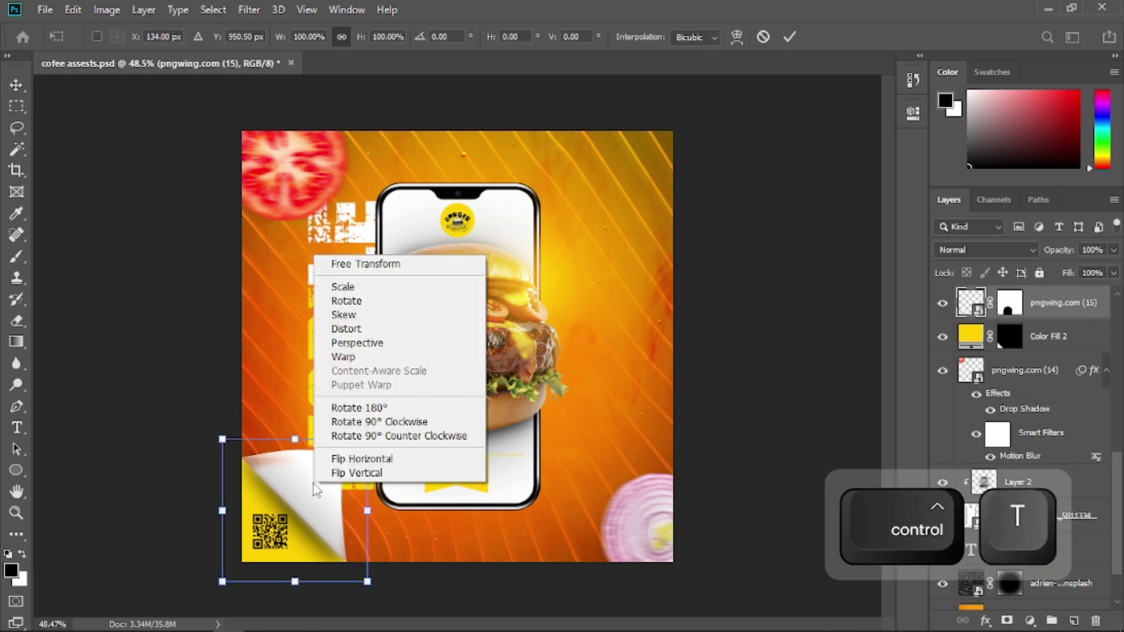
pyautogui.click(345, 360)
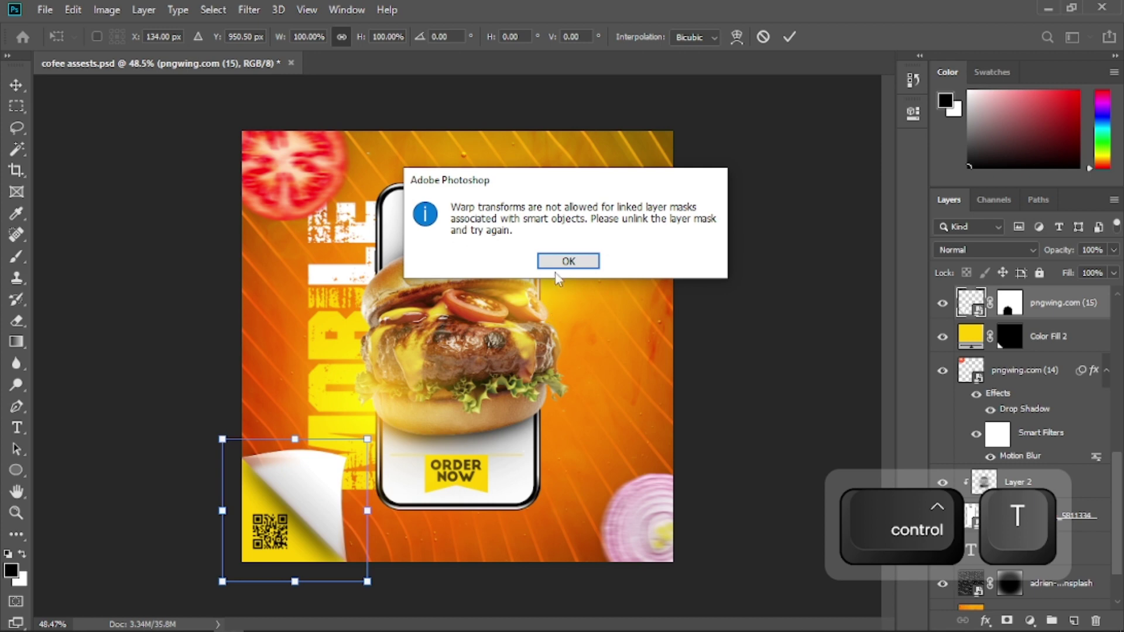
pyautogui.click(559, 262)
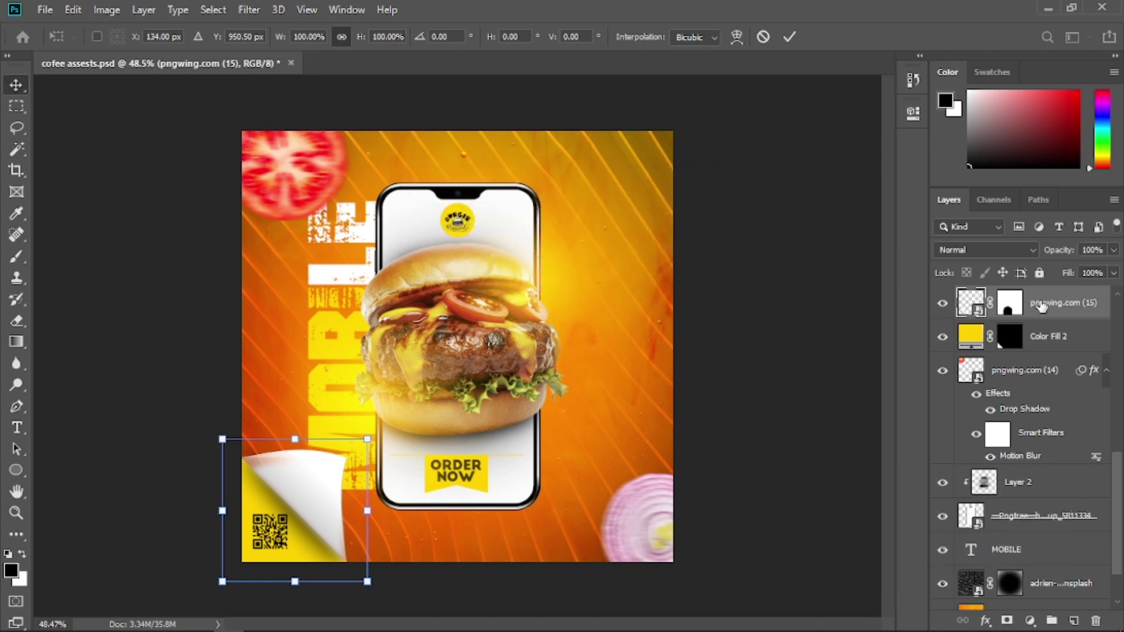
pyautogui.press('Escape')
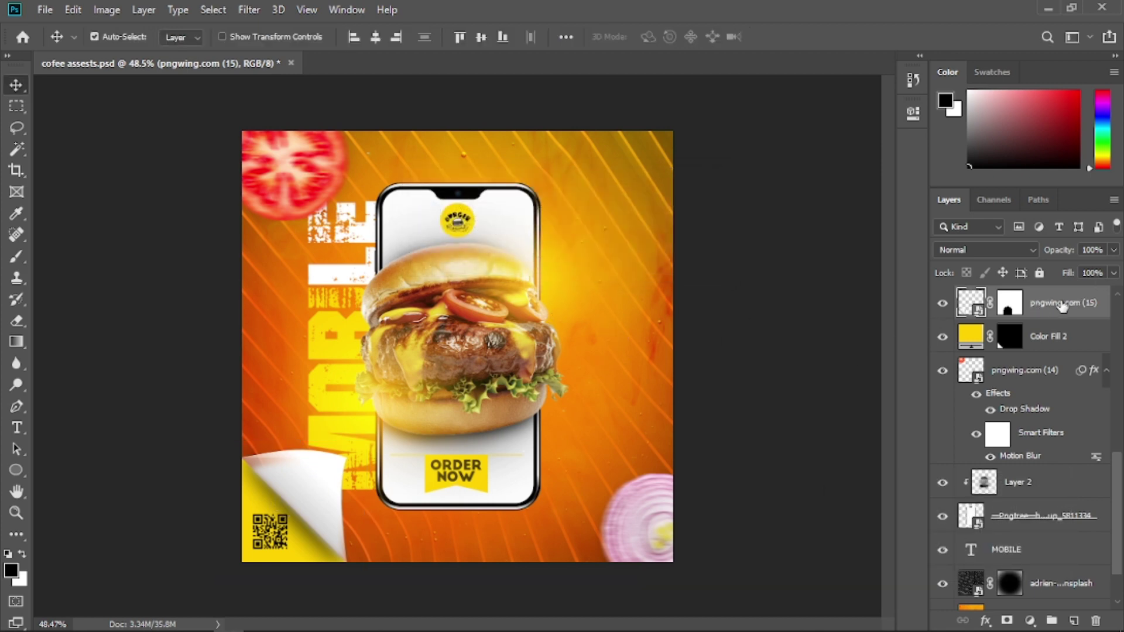
# - Convert the page-curl layer to a smart object and warp the curl's upper-right corner slightly downward
pyautogui.rightClick(1067, 299)
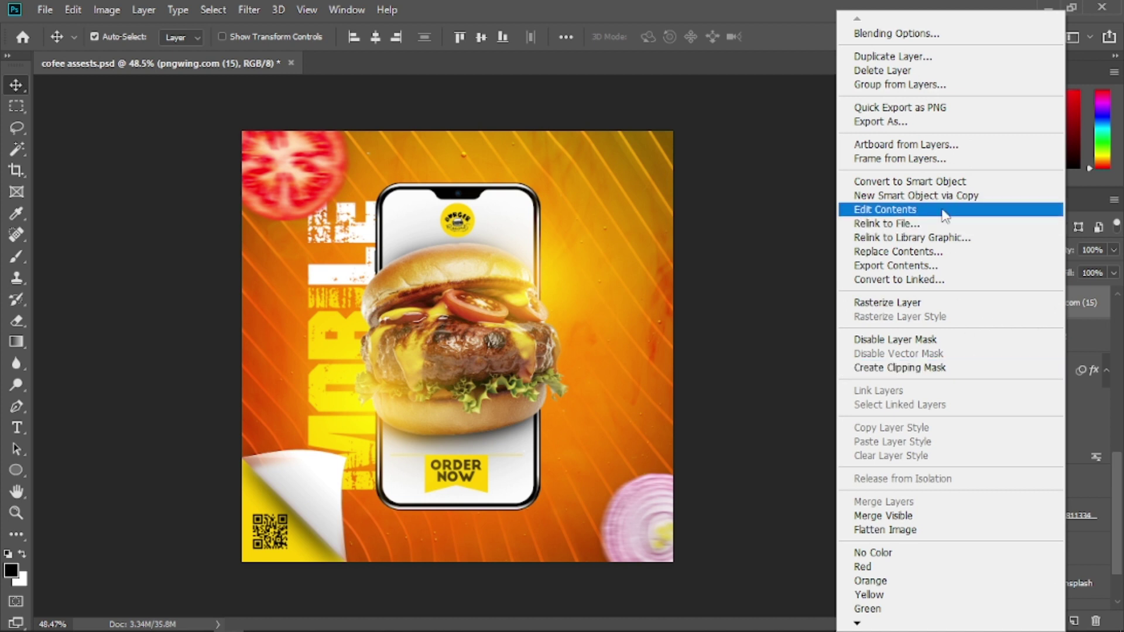
pyautogui.click(936, 180)
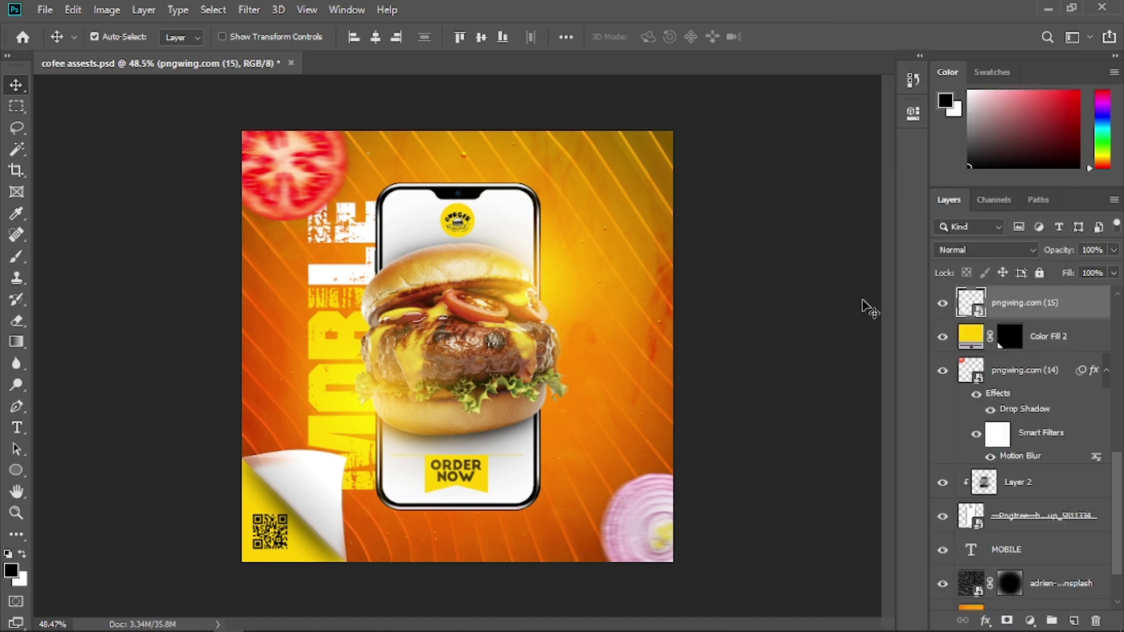
pyautogui.hotkey('ctrl', 't')
pyautogui.rightClick(313, 495)
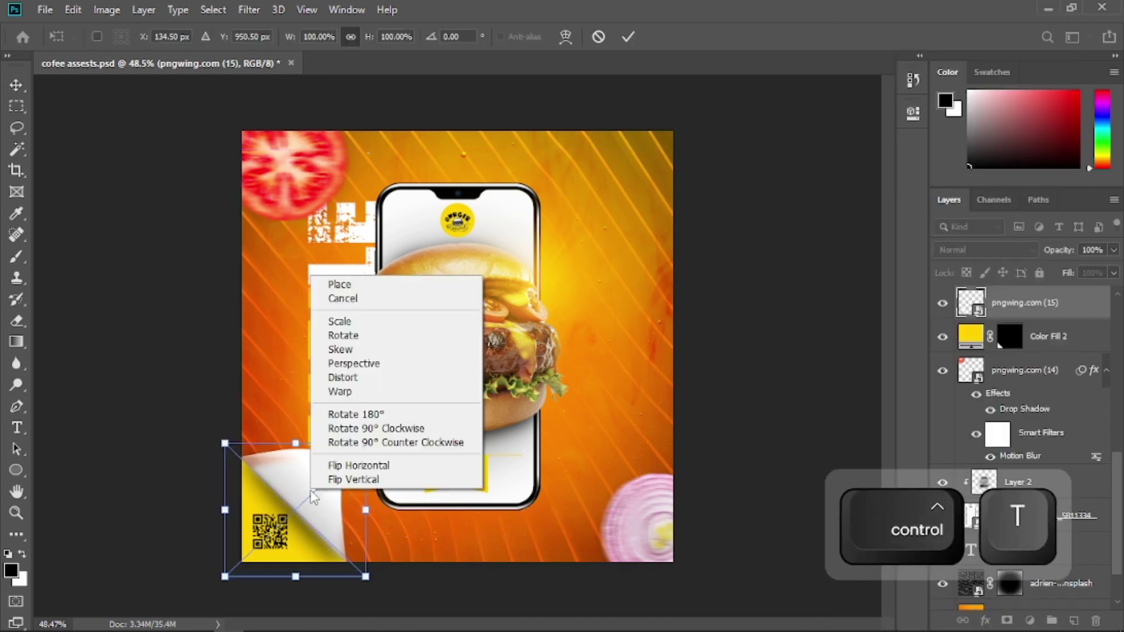
pyautogui.click(359, 391)
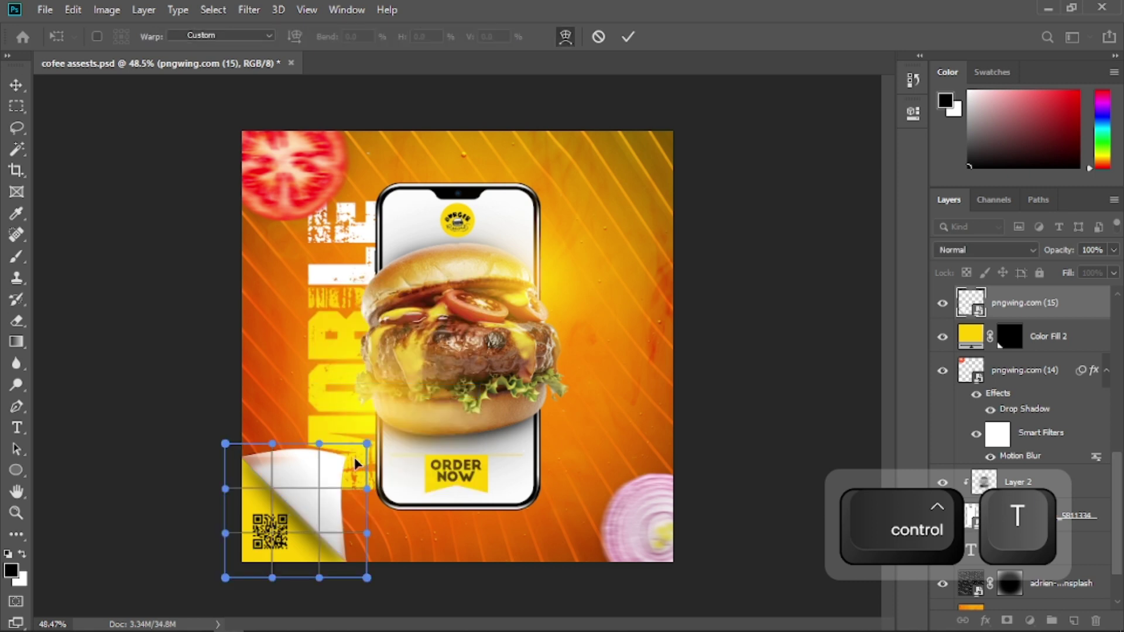
pyautogui.moveTo(356, 463); pyautogui.dragTo(350, 493)
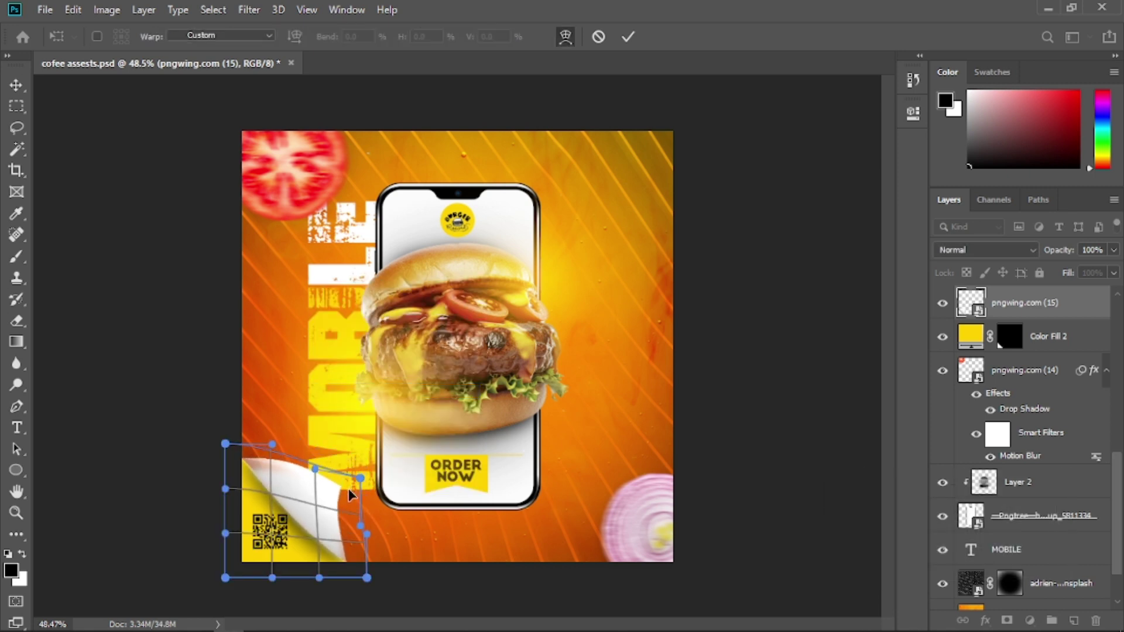
pyautogui.hotkey('ctrl', 'z')
pyautogui.moveTo(367, 445); pyautogui.dragTo(358, 503)
pyautogui.hotkey('ctrl', 'shift', 'z')
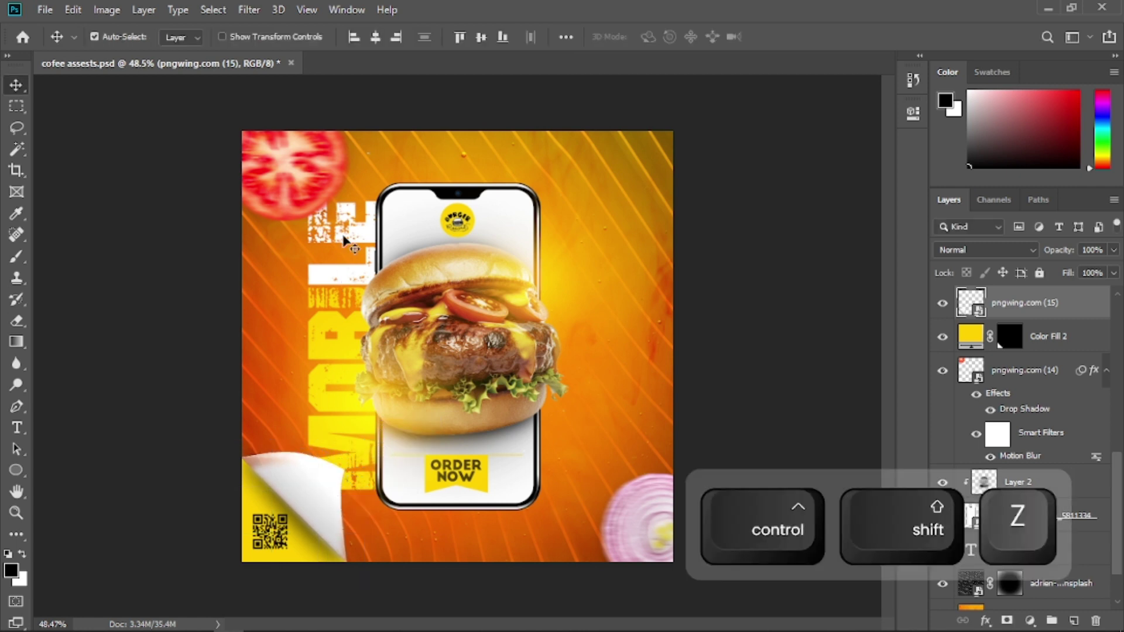
# - Duplicate the vertical MOBILE text and place the copy along the phone's right edge, centred vertically on the poster
pyautogui.click(349, 236)
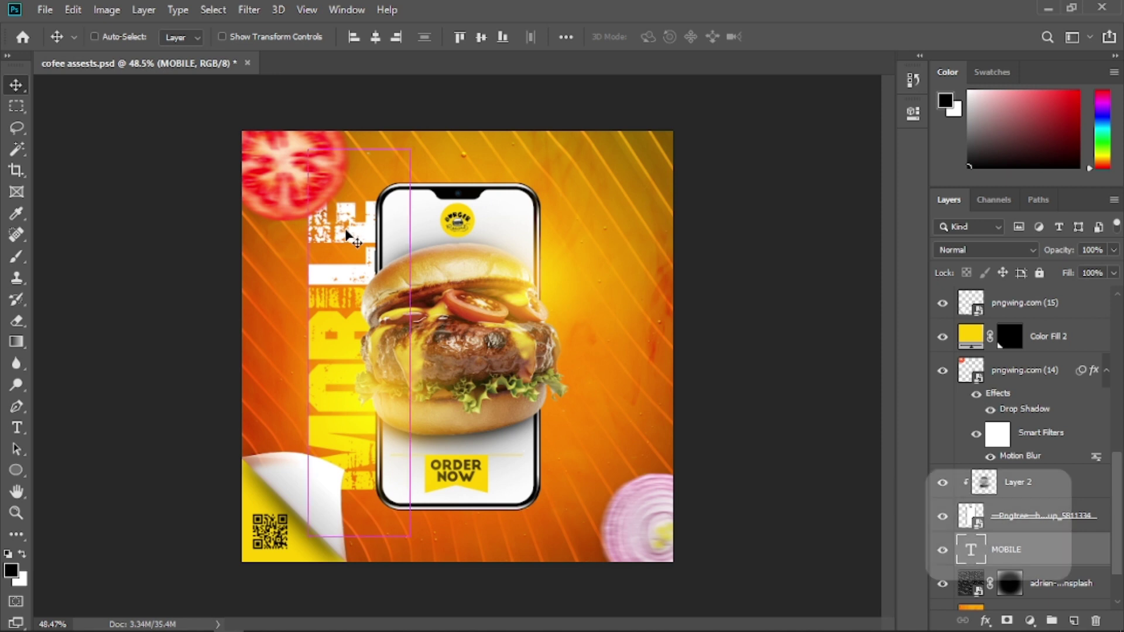
pyautogui.hotkey('ctrl', 'j')
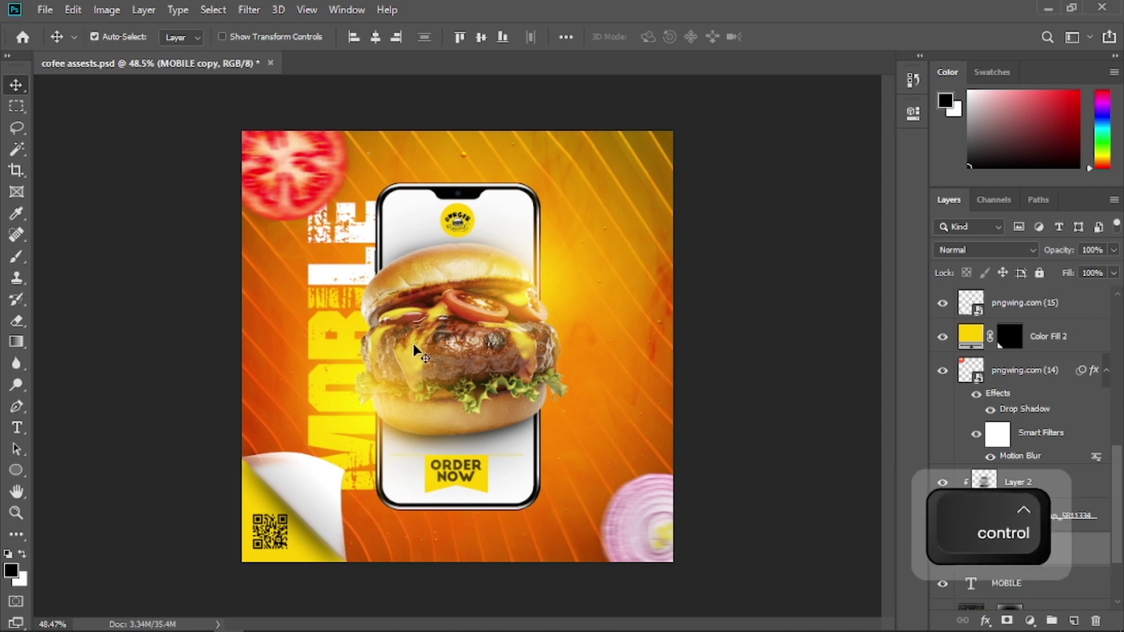
pyautogui.hotkey('ctrl', 't')
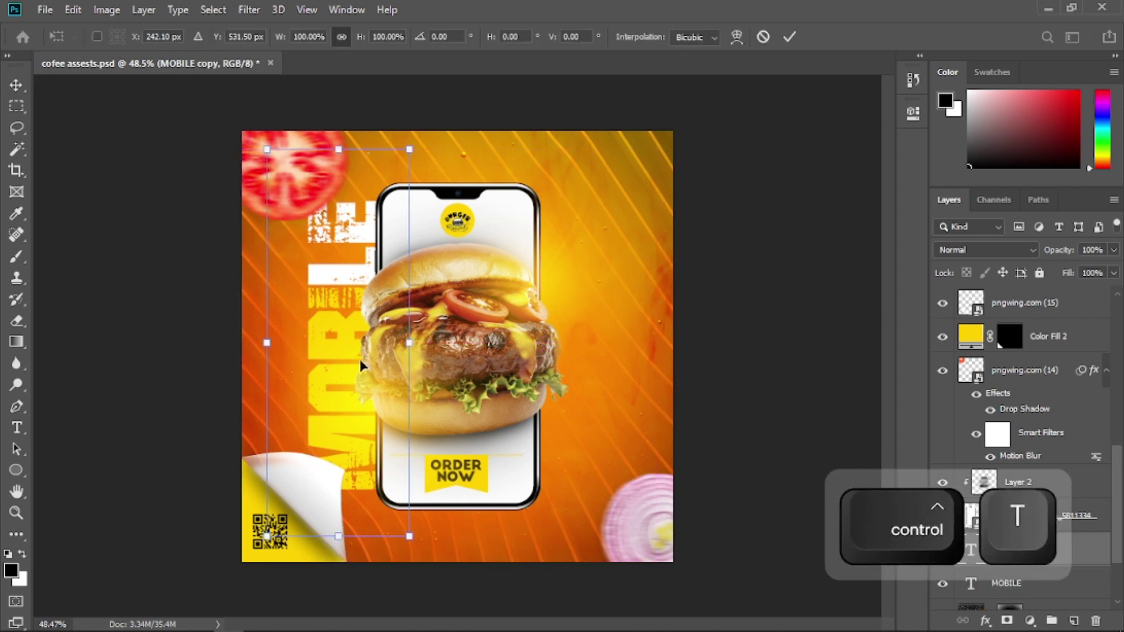
pyautogui.moveTo(361, 359); pyautogui.dragTo(590, 368)
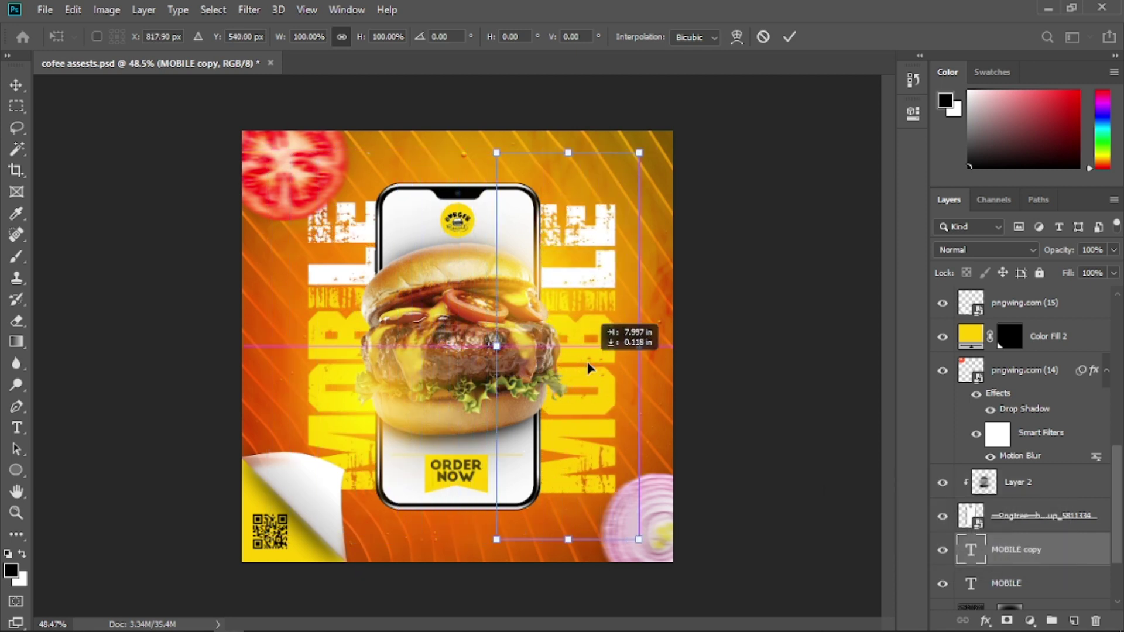
pyautogui.press('Return')
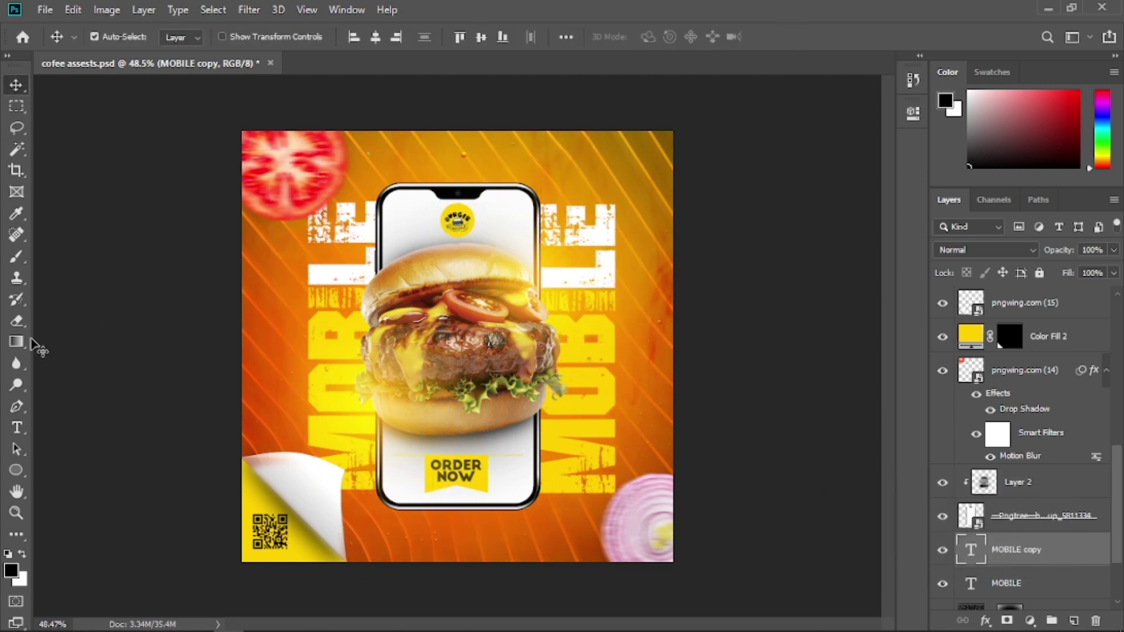
# - Replace the wording of the duplicated text beside the phone's right edge with SHOPS
pyautogui.click(13, 426)
pyautogui.click(587, 398)
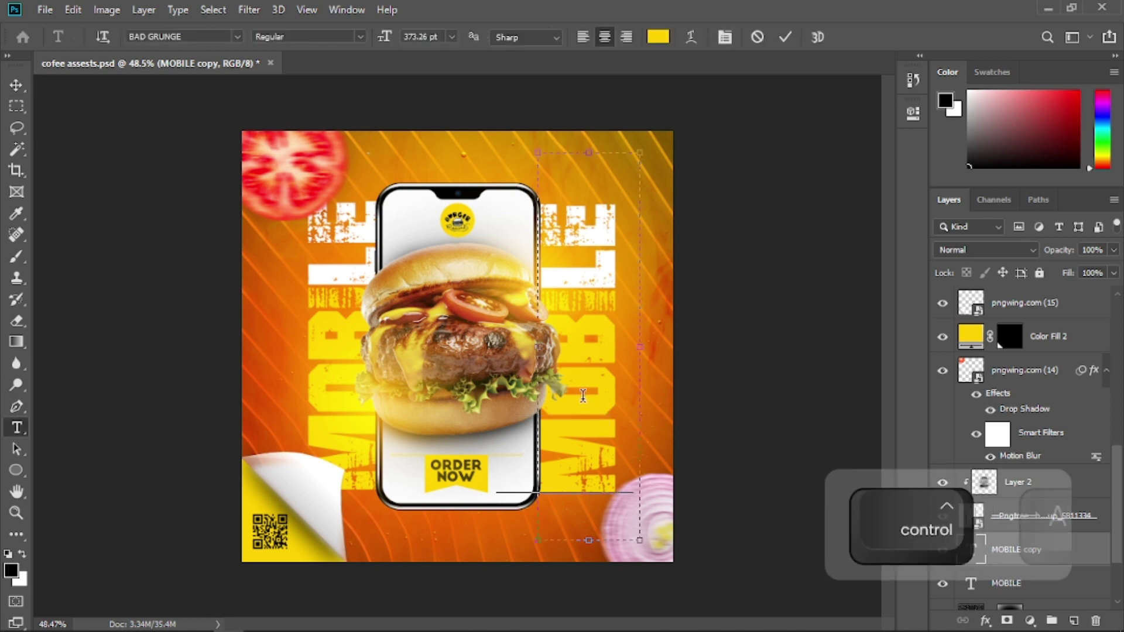
pyautogui.hotkey('ctrl', 'a')
pyautogui.hotkey('ctrl', 'h')
pyautogui.write('SHOPS')
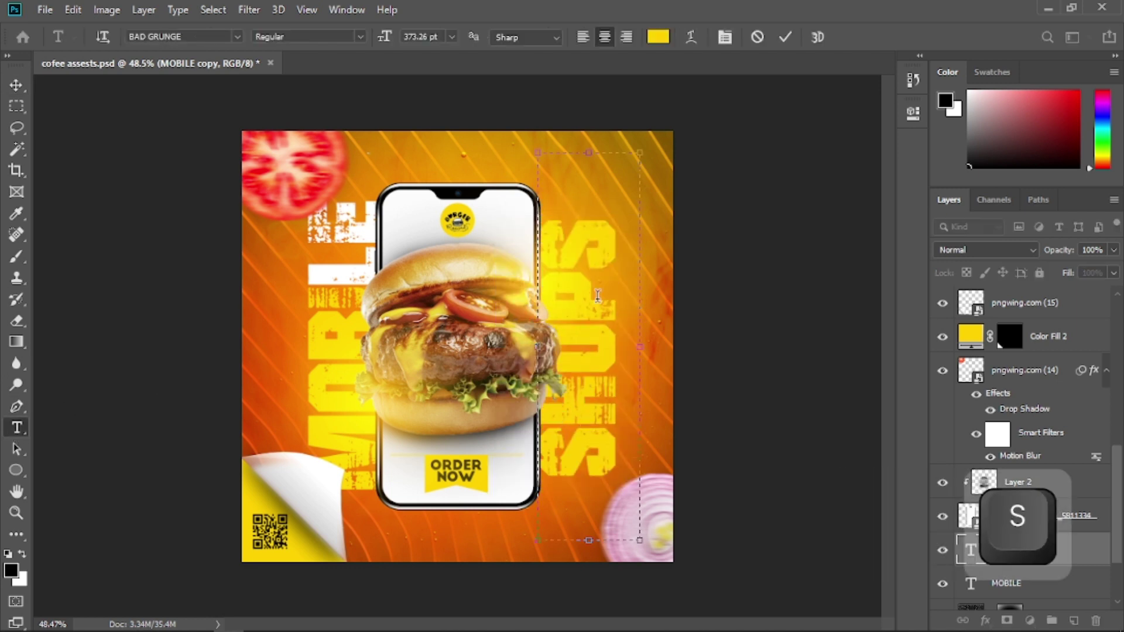
# - Recolour the letters SHO in the vertical SHOPS text white (ffffff)
pyautogui.hotkey('ctrl', 'a')
pyautogui.hotkey('ctrl', 'h')
pyautogui.click(657, 37)
pyautogui.write('ffffff')
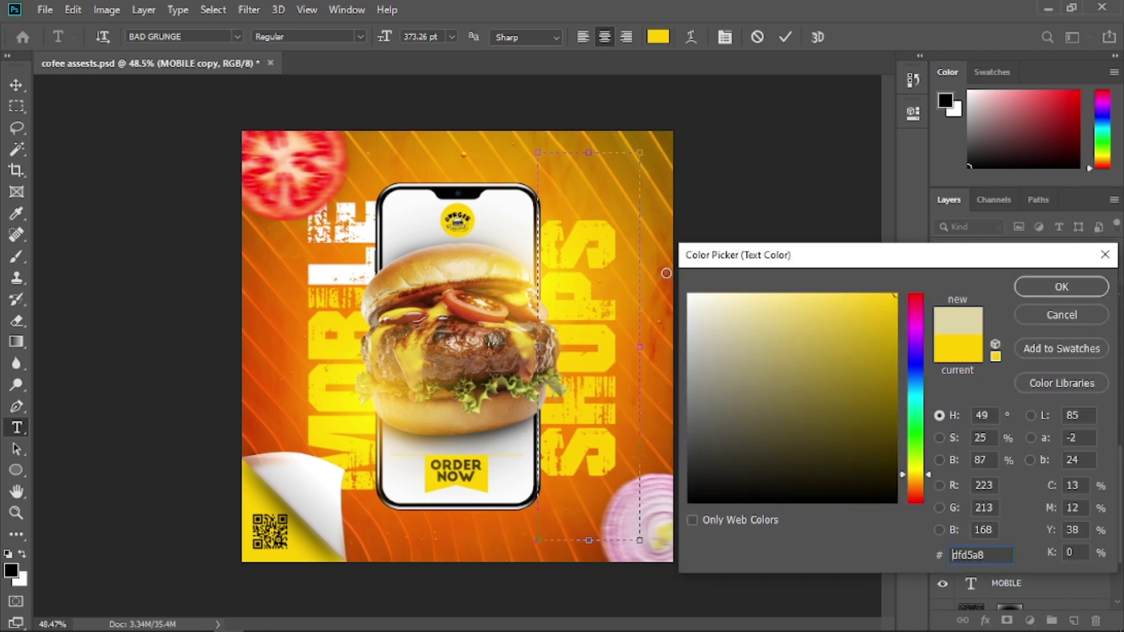
pyautogui.click(1057, 287)
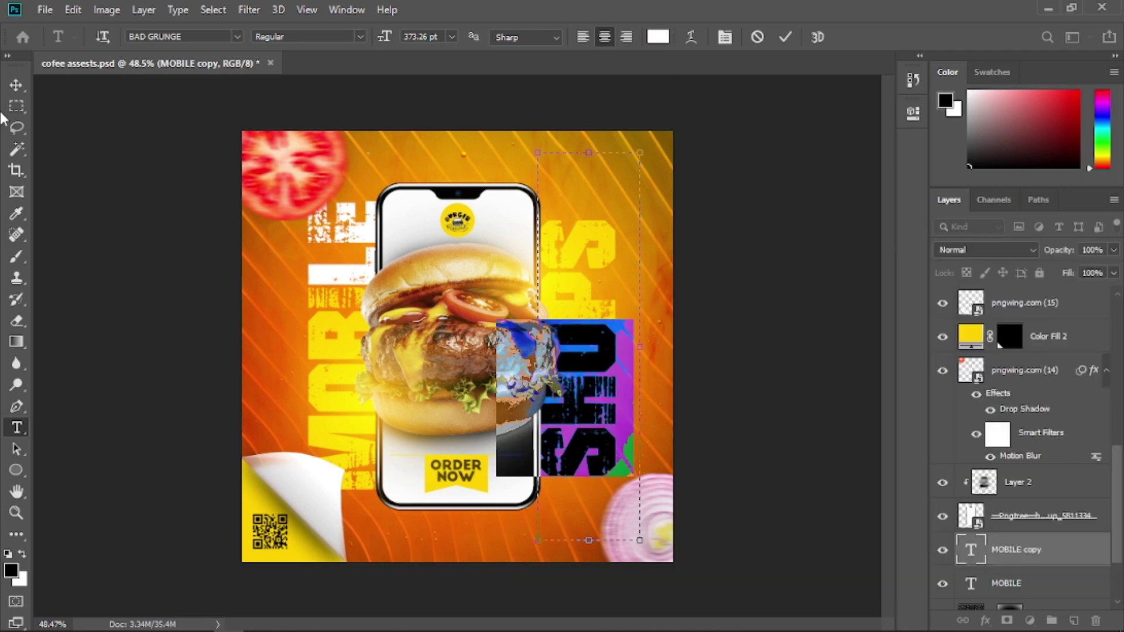
pyautogui.click(16, 85)
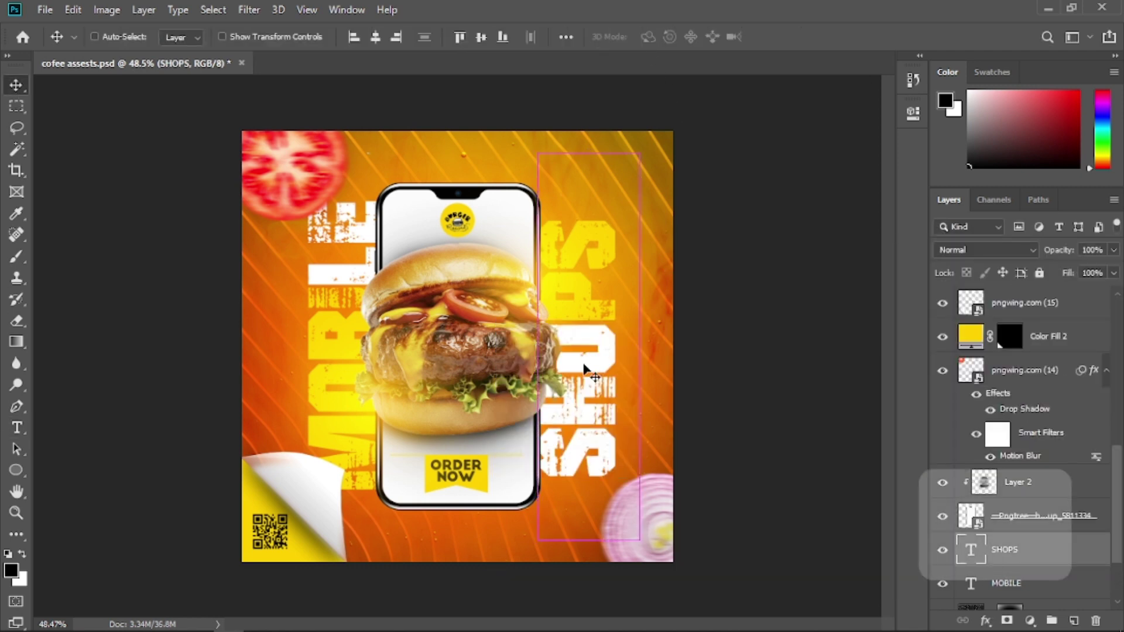
# - Scale the SHOPS text beside the phone up to about 111.7%
pyautogui.hotkey('ctrl', 't')
pyautogui.moveTo(646, 347); pyautogui.dragTo(609, 352)
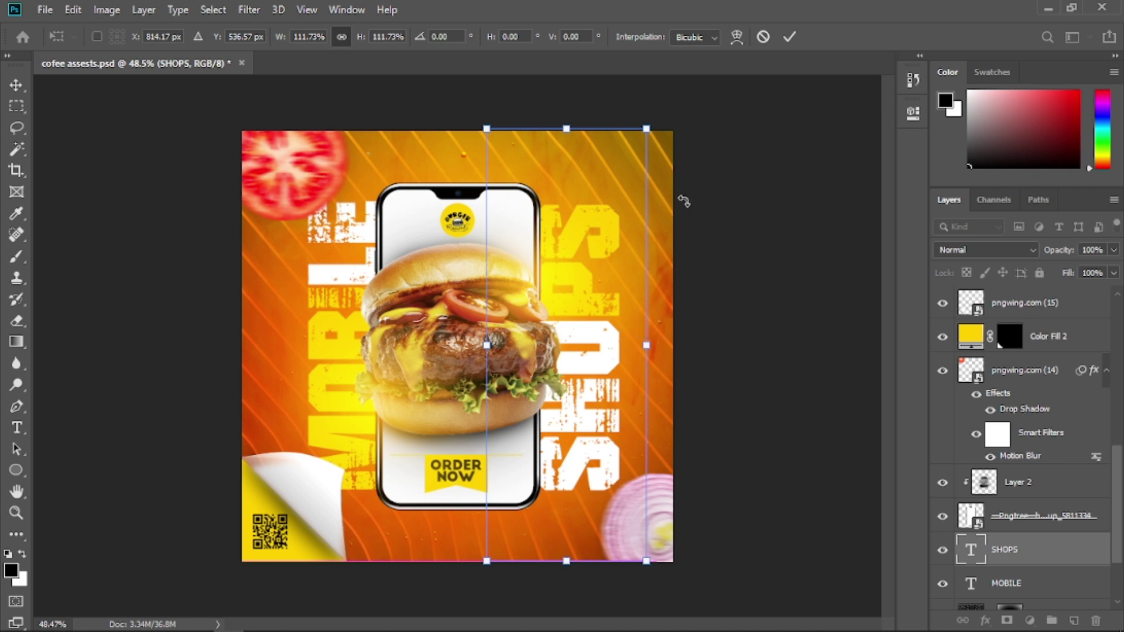
pyautogui.click(790, 37)
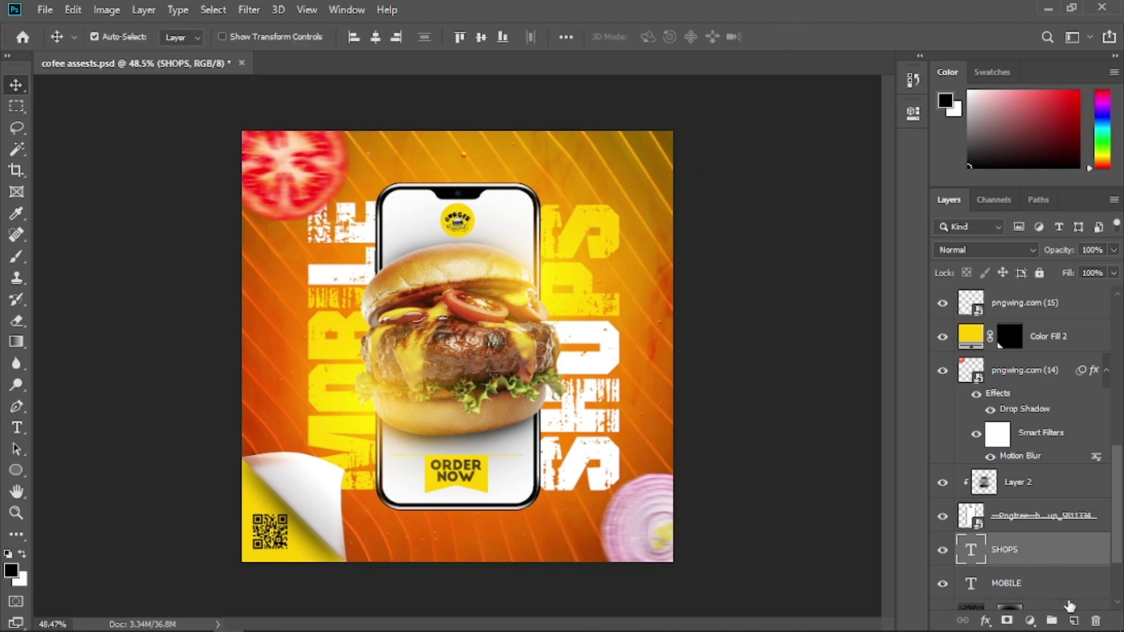
# - Add a new layer above SHOPS and flatten a soft round brush tip into a narrow upright ellipse
pyautogui.click(1074, 620)
pyautogui.click(17, 258)
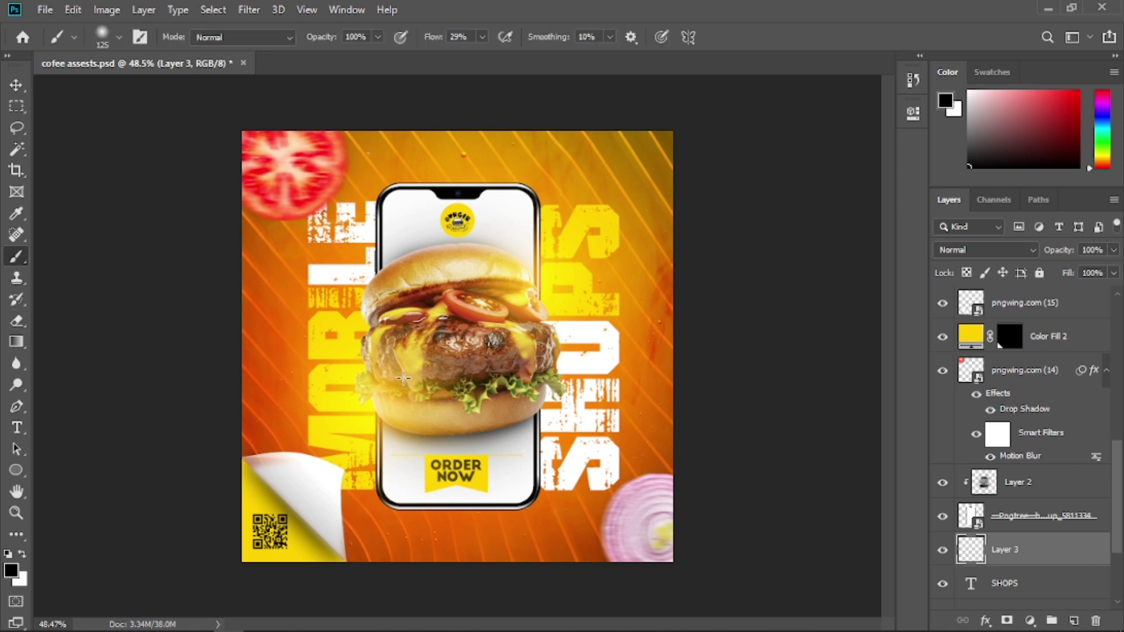
pyautogui.rightClick(453, 246)
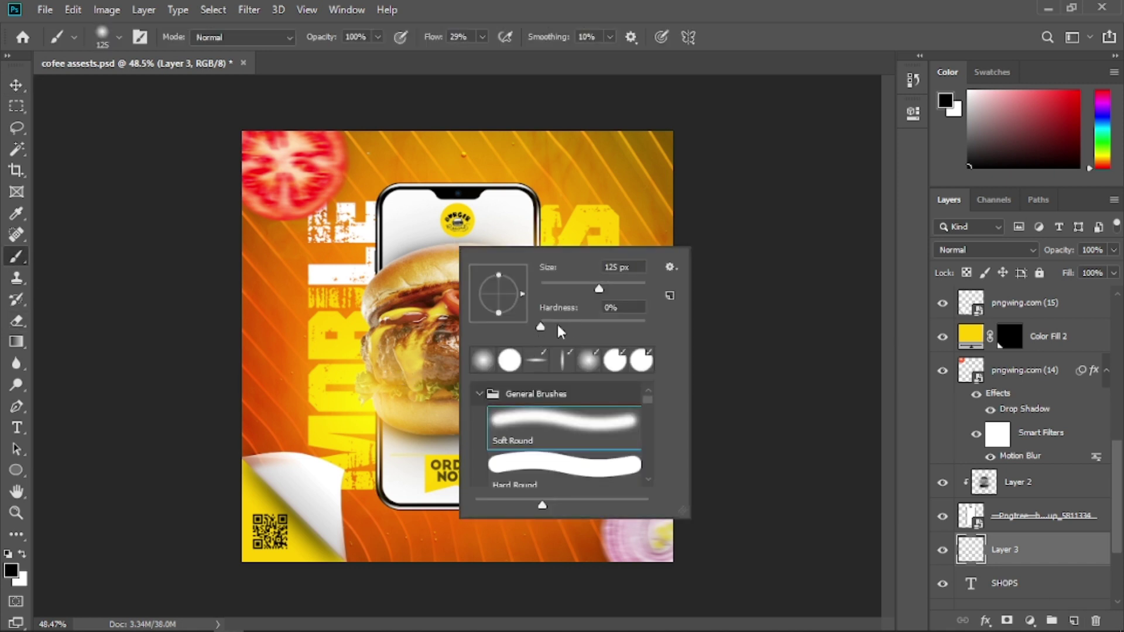
pyautogui.click(524, 421)
pyautogui.moveTo(501, 274)
pyautogui.mouseDown()
pyautogui.moveTo(500, 293)
pyautogui.moveTo(515, 270)
pyautogui.moveTo(498, 264)
pyautogui.mouseUp()
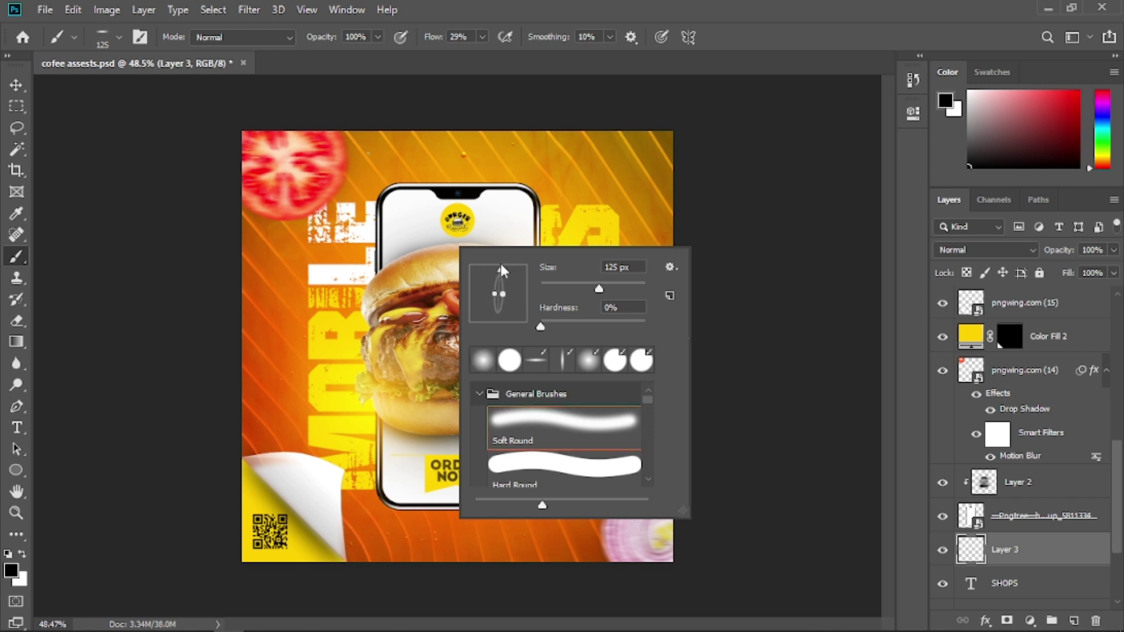
pyautogui.click(768, 33)
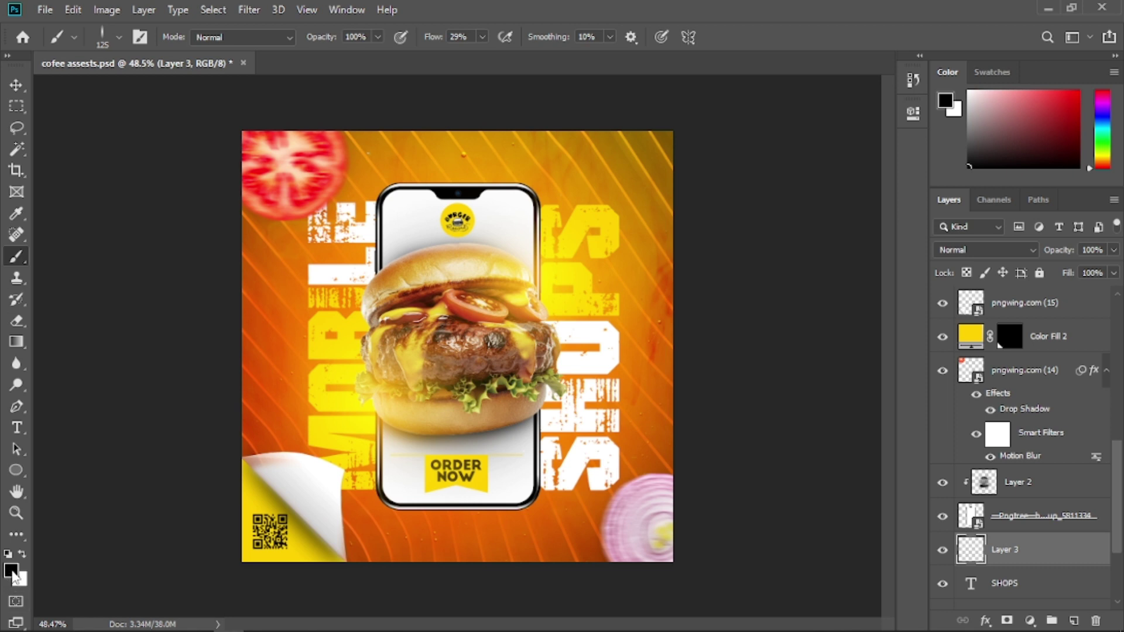
# - Enlarge the soft brush to 1100 px and narrow its upright elliptical tip further
pyautogui.press(']')
pyautogui.press(']')
pyautogui.press(']')
pyautogui.press(']')
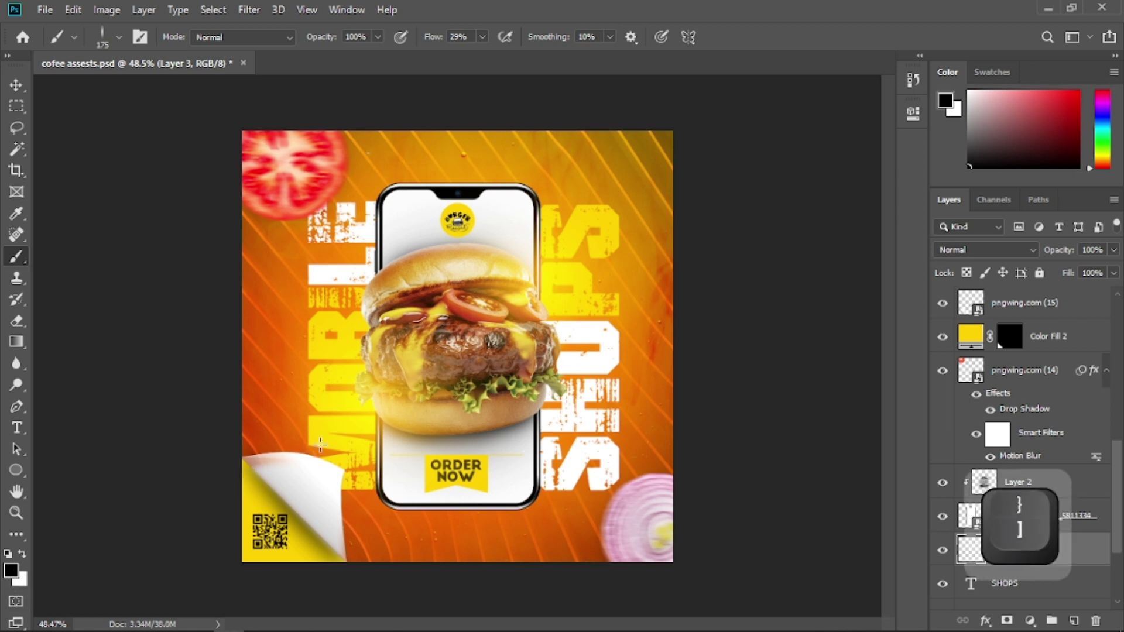
pyautogui.press('capslock')
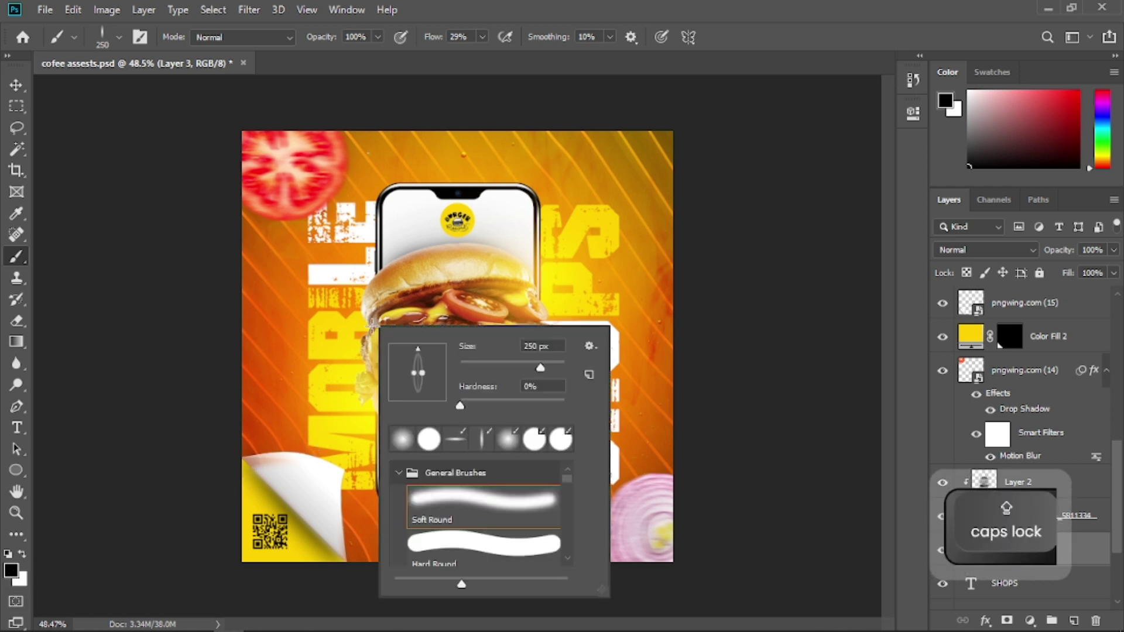
pyautogui.press(']')
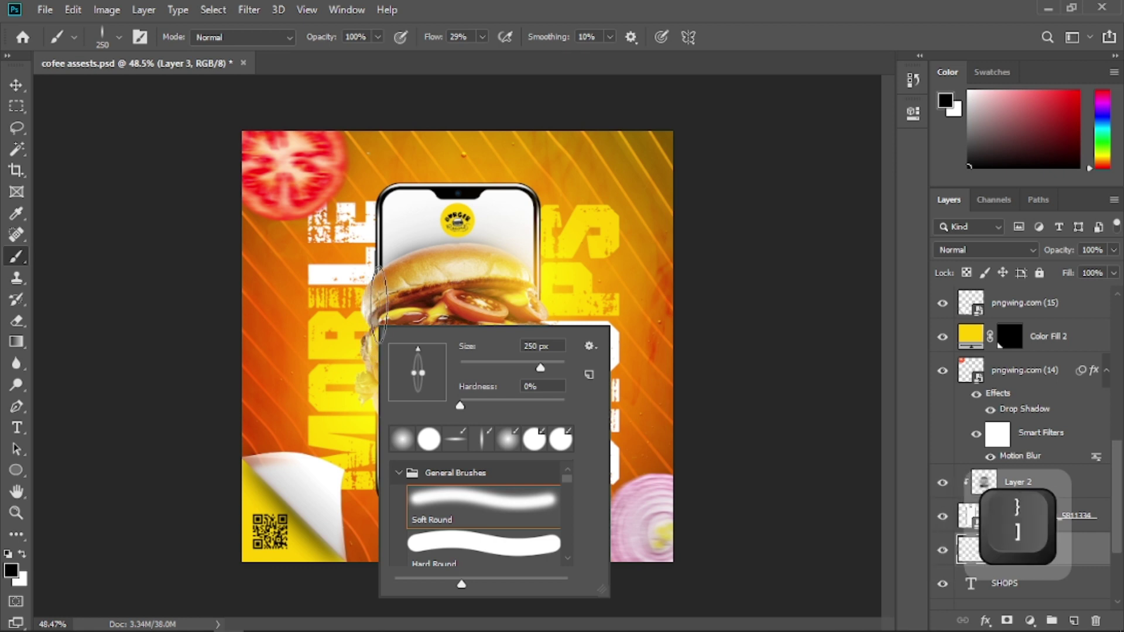
pyautogui.click(585, 135)
pyautogui.press(']')
pyautogui.press(']')
pyautogui.press(']')
pyautogui.press(']')
pyautogui.press(']')
pyautogui.press(']')
pyautogui.press(']')
pyautogui.press(']')
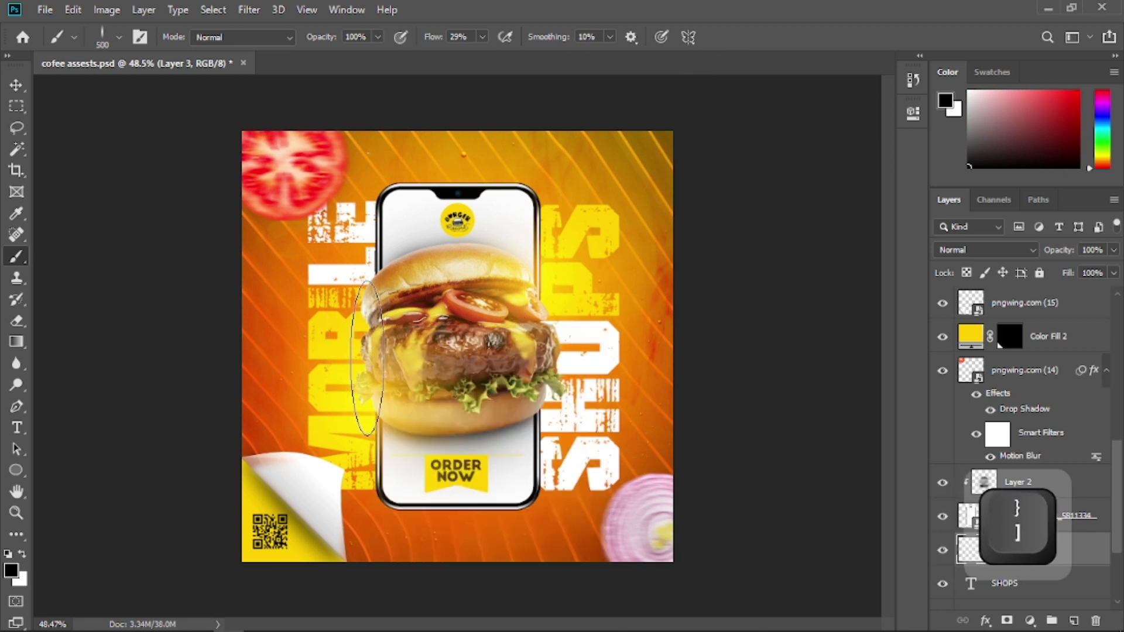
pyautogui.press(']')
pyautogui.rightClick(391, 349)
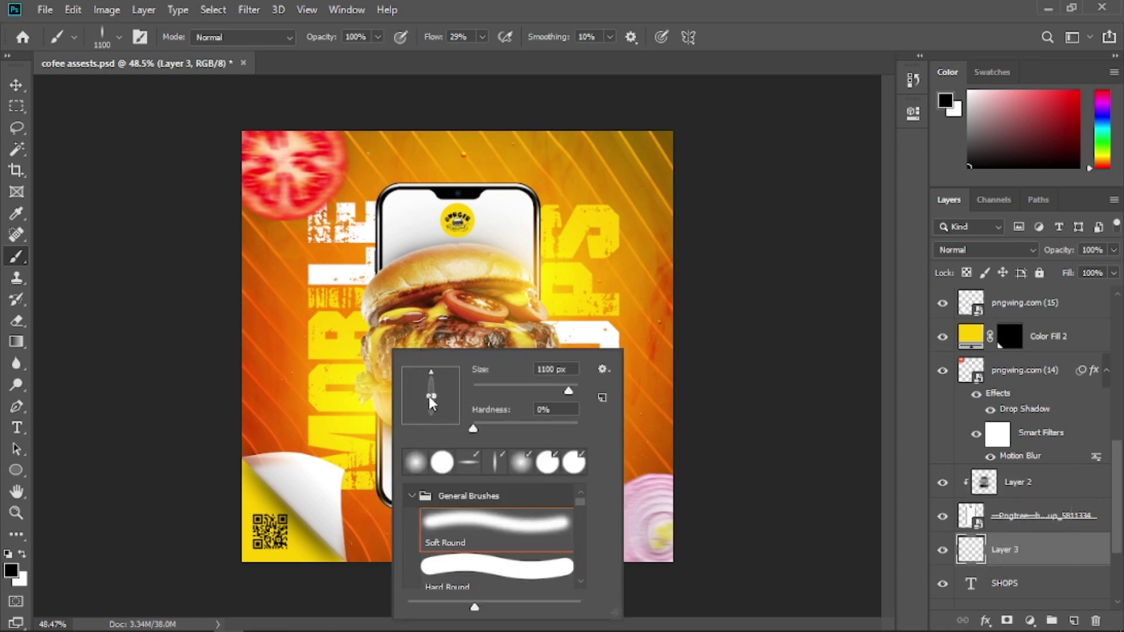
pyautogui.click(382, 330)
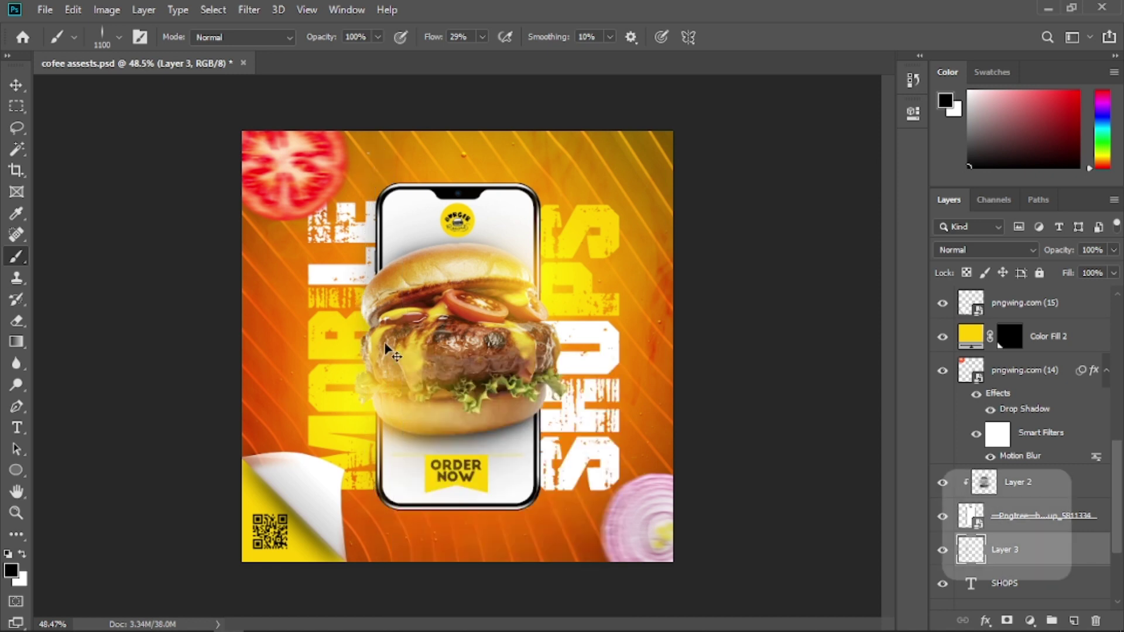
# - Set the brush flow to 68% and paint soft black shadows along both long sides of the phone
pyautogui.hotkey('ctrl', 'z')
pyautogui.moveTo(434, 37); pyautogui.dragTo(467, 46)
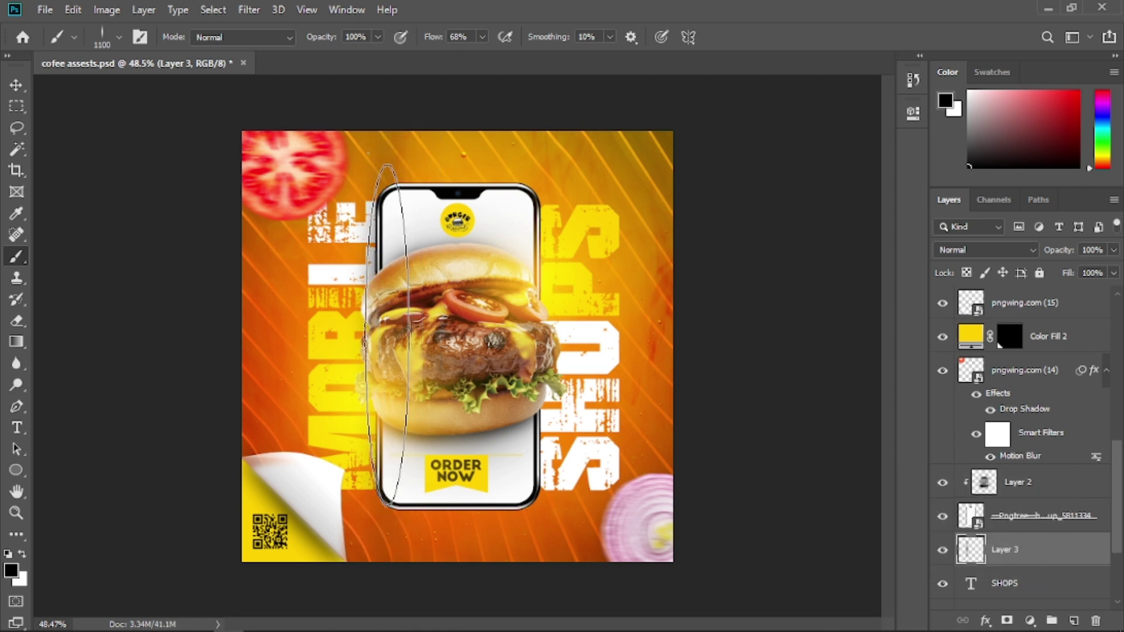
pyautogui.hotkey('ctrl', 'z')
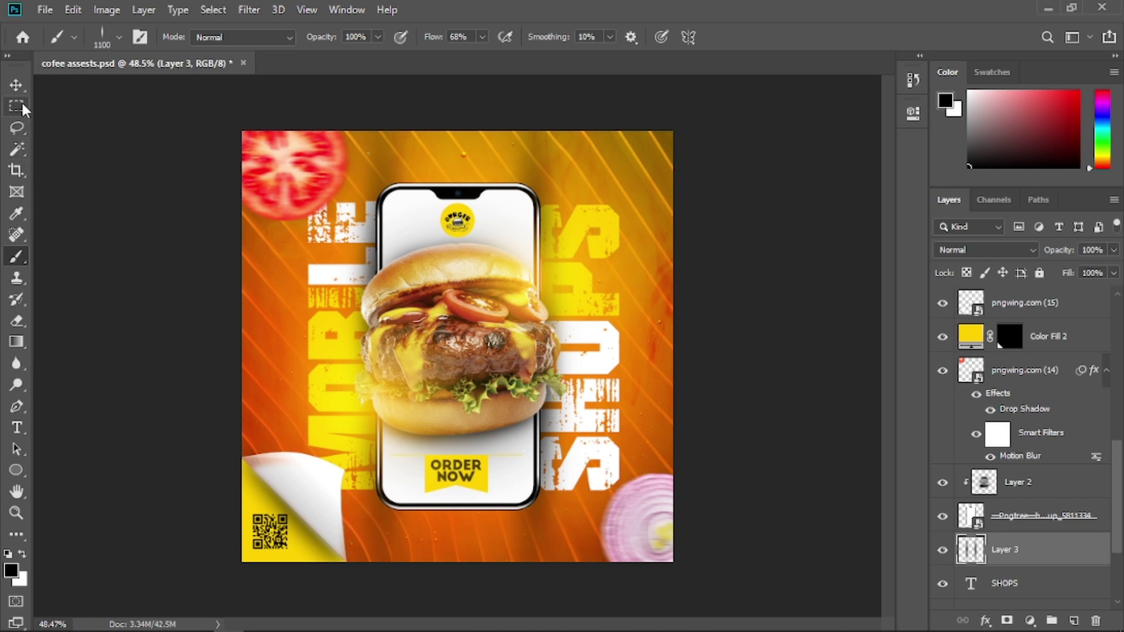
# - Mask the shadow layer with a horizontally turned brush tip, fading the shadows above and below the phone
pyautogui.click(1006, 620)
pyautogui.rightClick(404, 286)
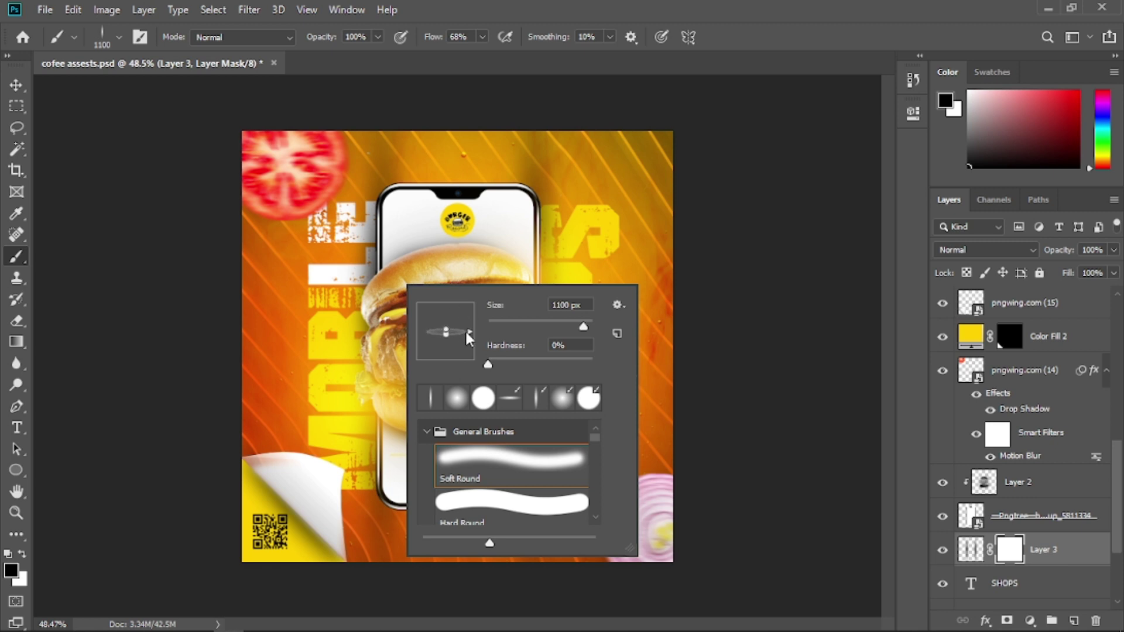
pyautogui.click(720, 34)
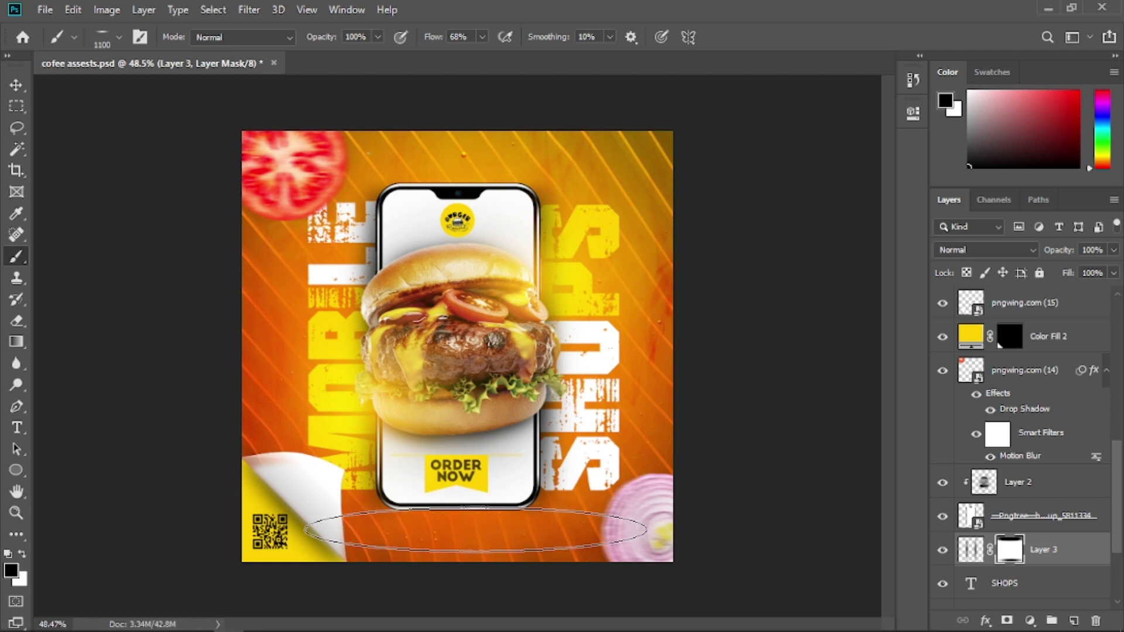
pyautogui.click(10, 86)
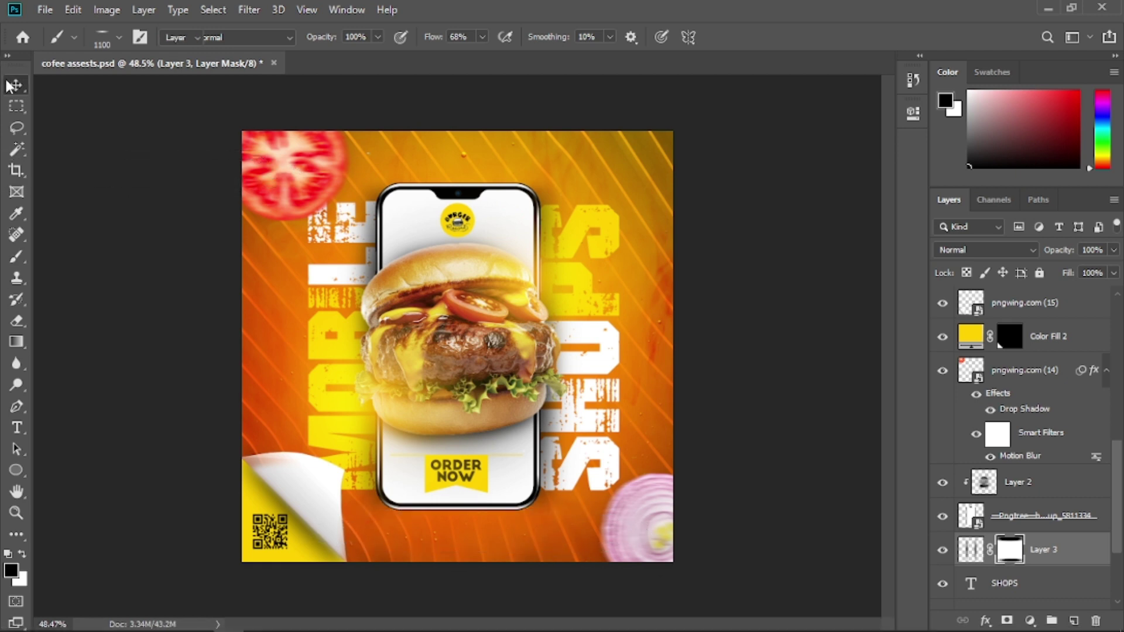
# - Set the phone shadow layer's blend mode to Multiply and try lowering its opacity to about 62%
pyautogui.press('z')
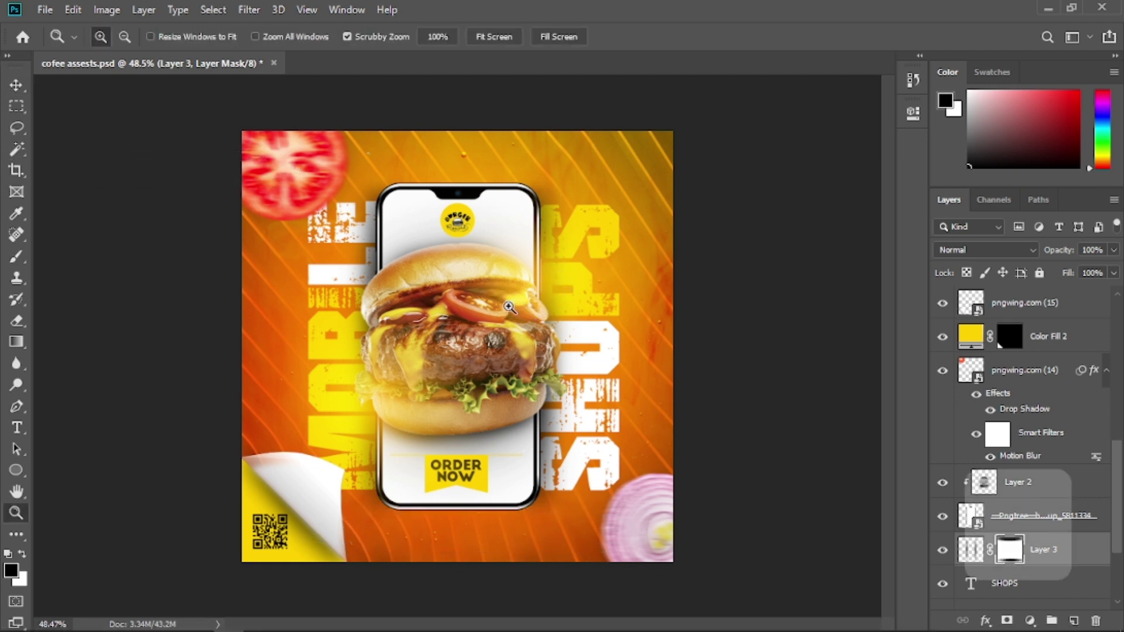
pyautogui.press('z')
pyautogui.moveTo(510, 307); pyautogui.dragTo(484, 286)
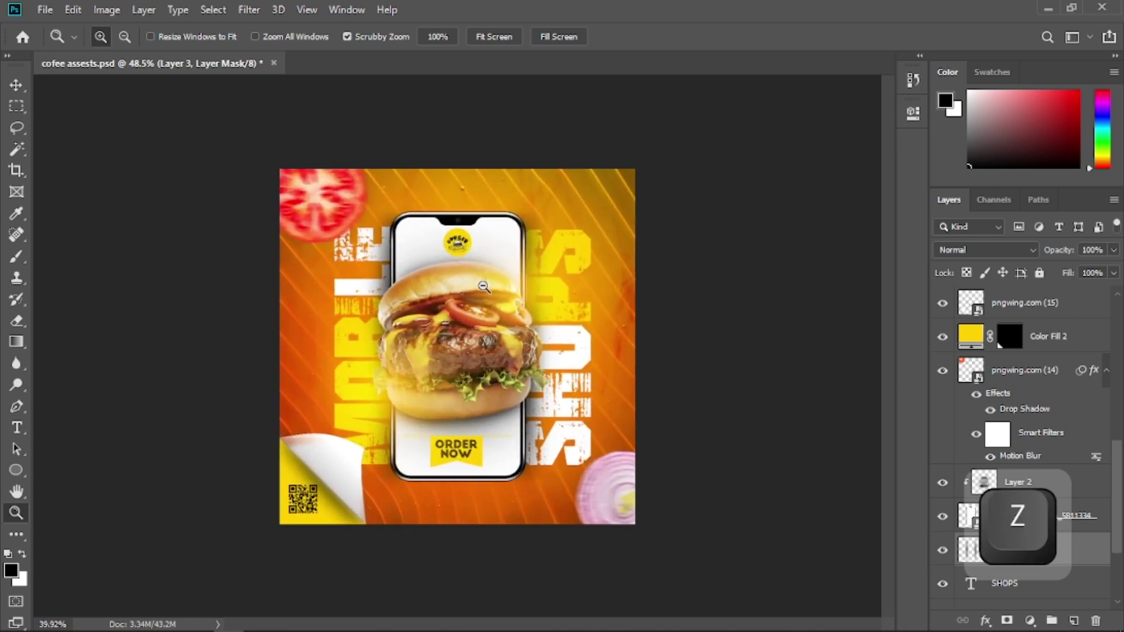
pyautogui.click(16, 85)
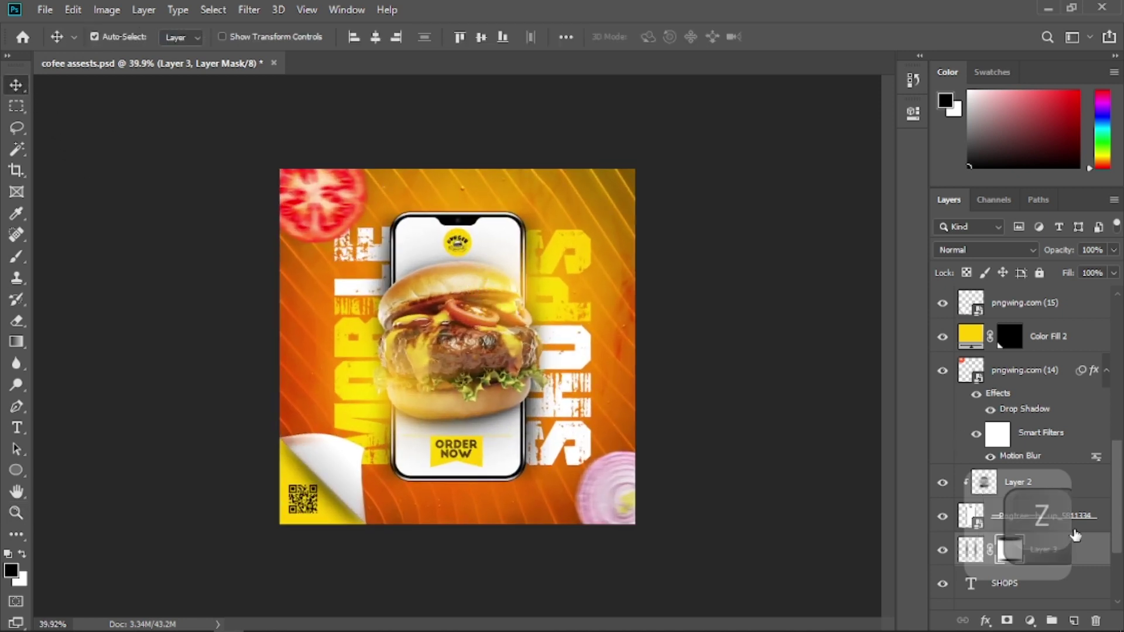
pyautogui.hotkey('ctrl', '2')
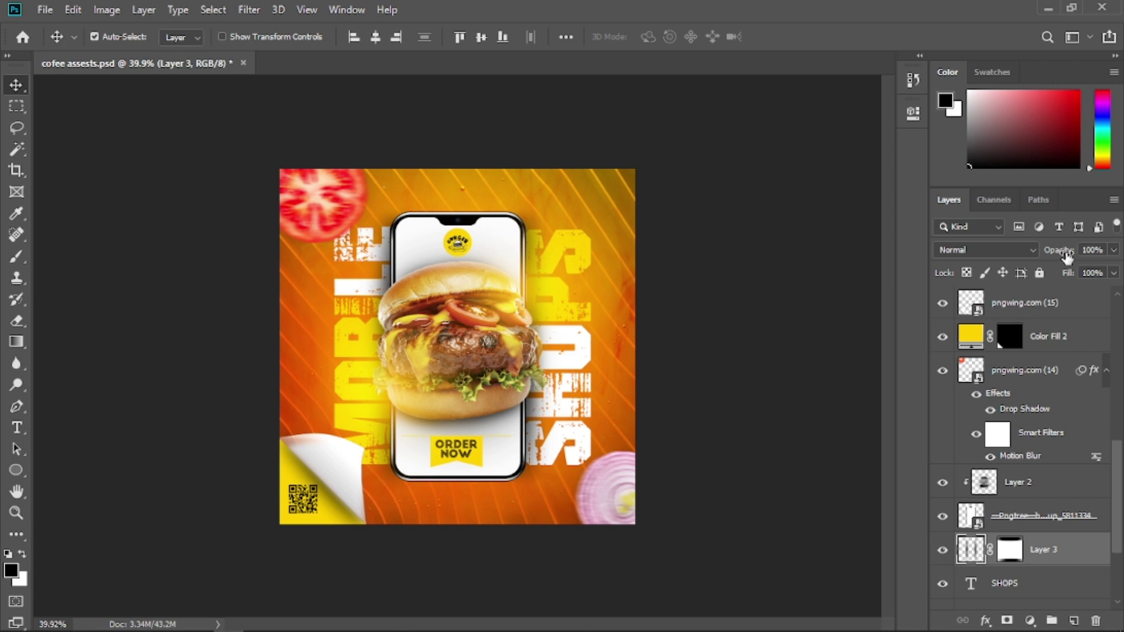
pyautogui.click(1017, 249)
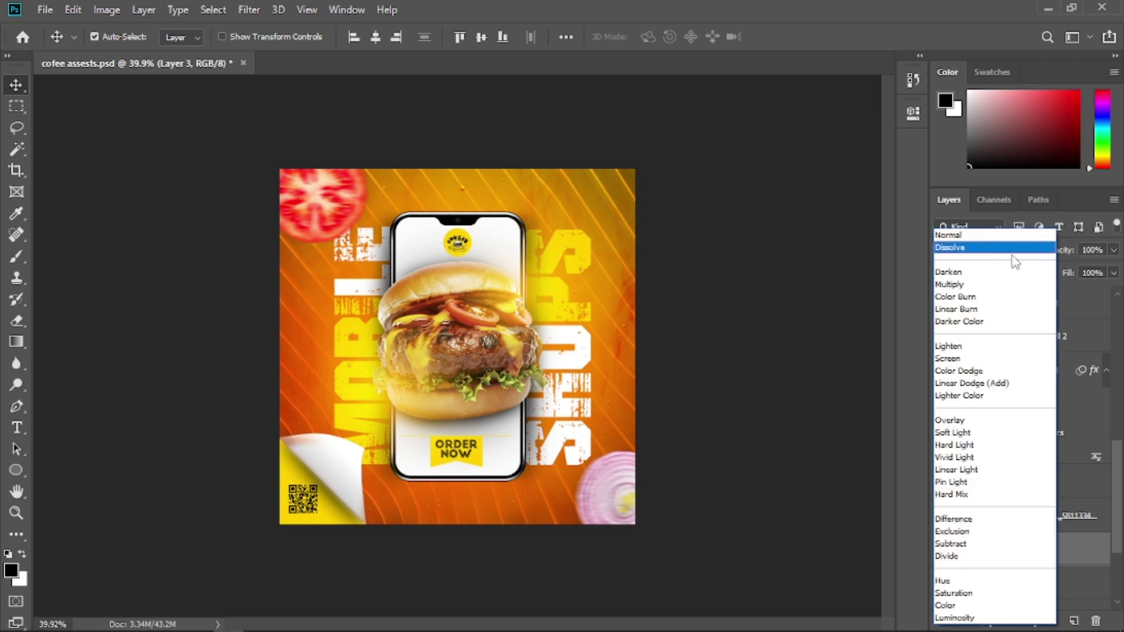
pyautogui.click(972, 286)
pyautogui.moveTo(1068, 255); pyautogui.dragTo(1039, 258)
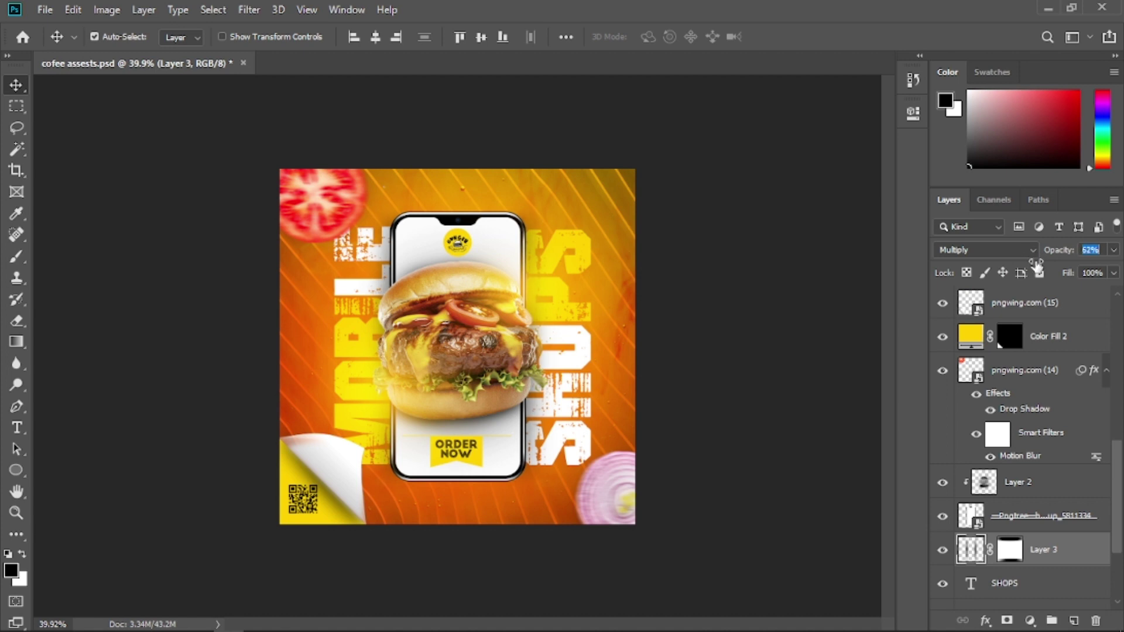
pyautogui.hotkey('ctrl', 'z')
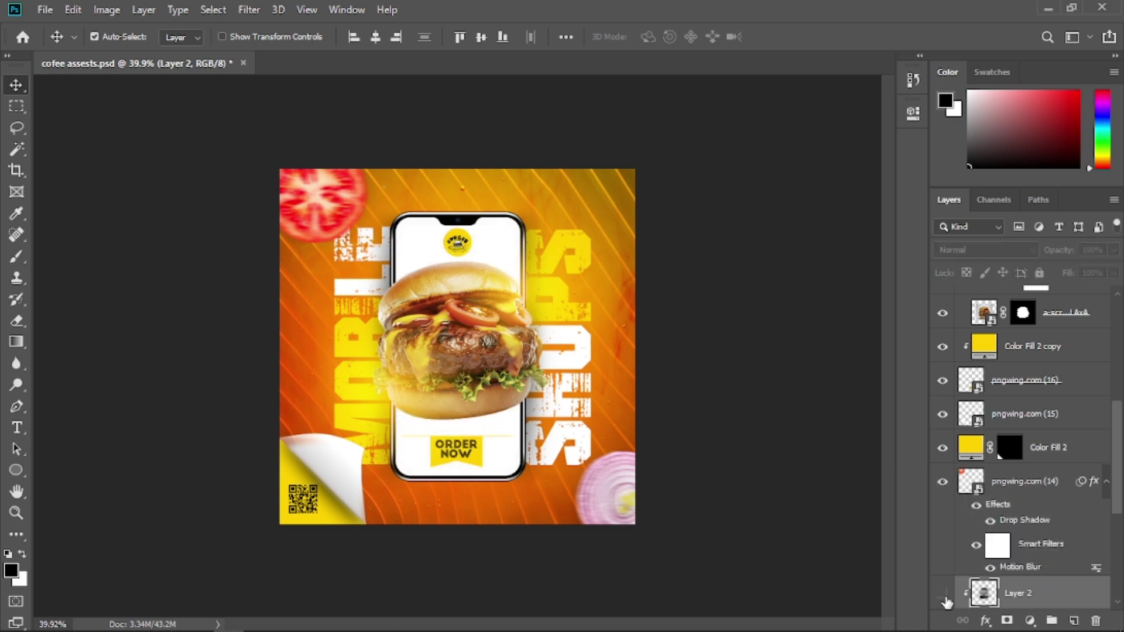
# - Try Multiply blending at about 84% opacity on Layer 2, the shading clipped to the phone mockup
pyautogui.click(1005, 251)
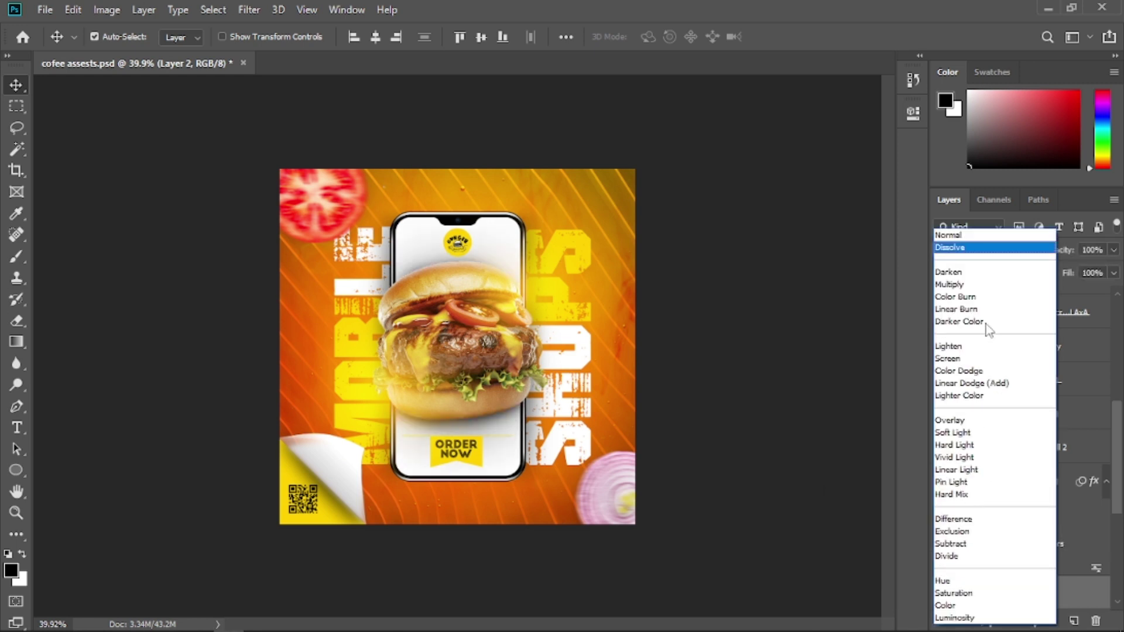
pyautogui.click(971, 284)
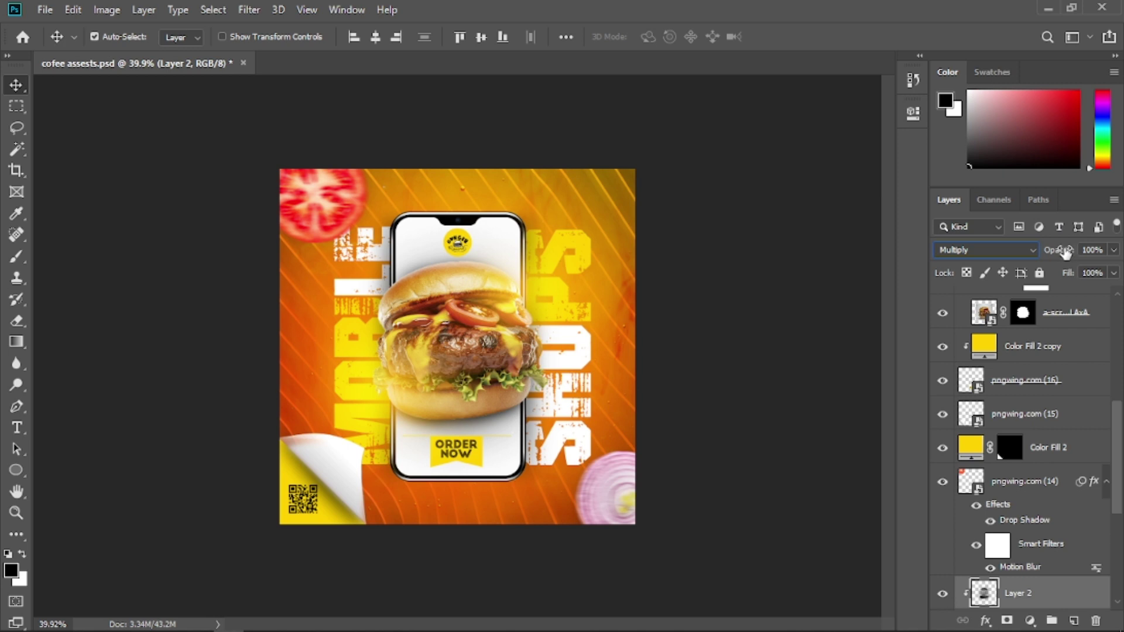
pyautogui.moveTo(1061, 250); pyautogui.dragTo(1041, 260)
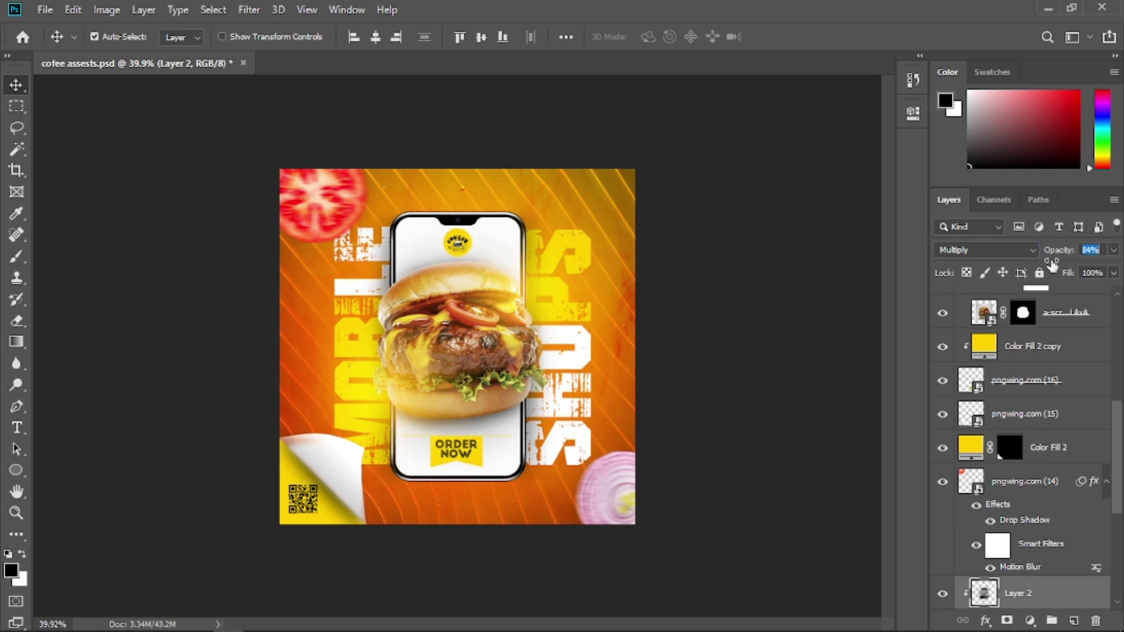
pyautogui.hotkey('ctrl', 'z')
pyautogui.hotkey('ctrl', 'z')
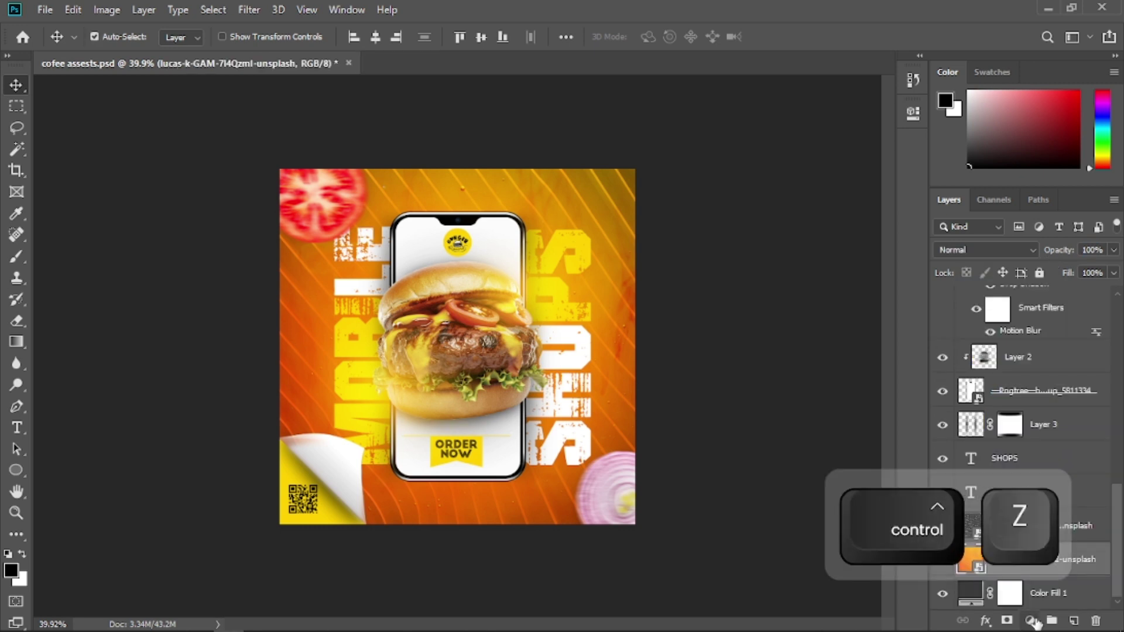
# - Add a linear black-to-transparent gradient fill at 90° directly above the orange background image layer
pyautogui.click(1030, 620)
pyautogui.click(1024, 339)
pyautogui.hotkey('ctrl', 'z')
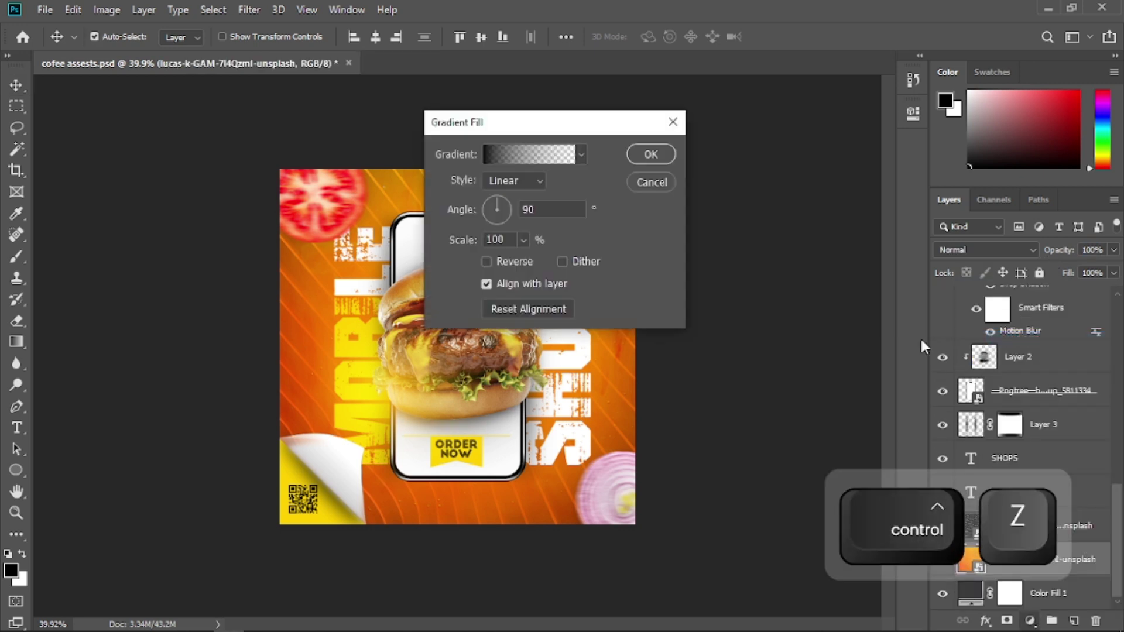
pyautogui.click(513, 153)
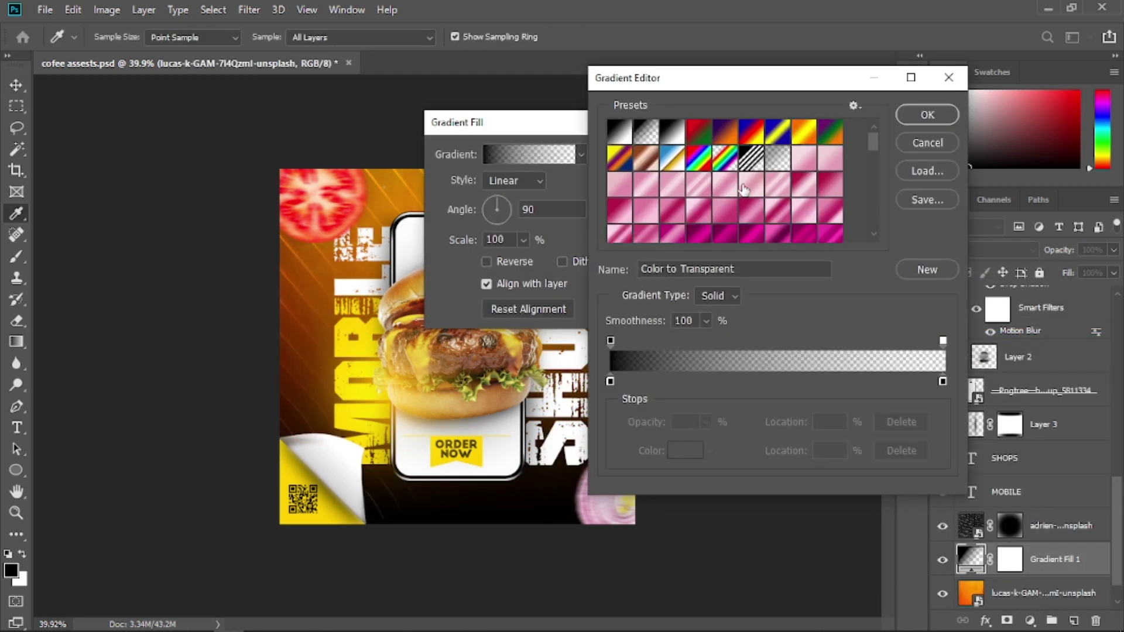
pyautogui.click(648, 137)
pyautogui.click(914, 117)
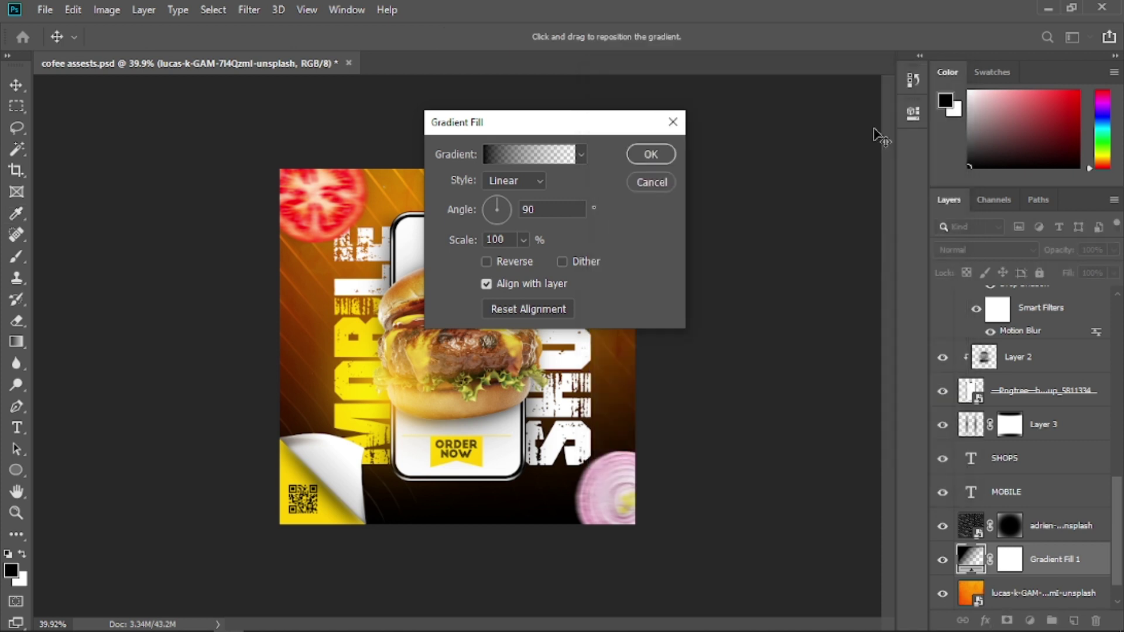
pyautogui.click(643, 155)
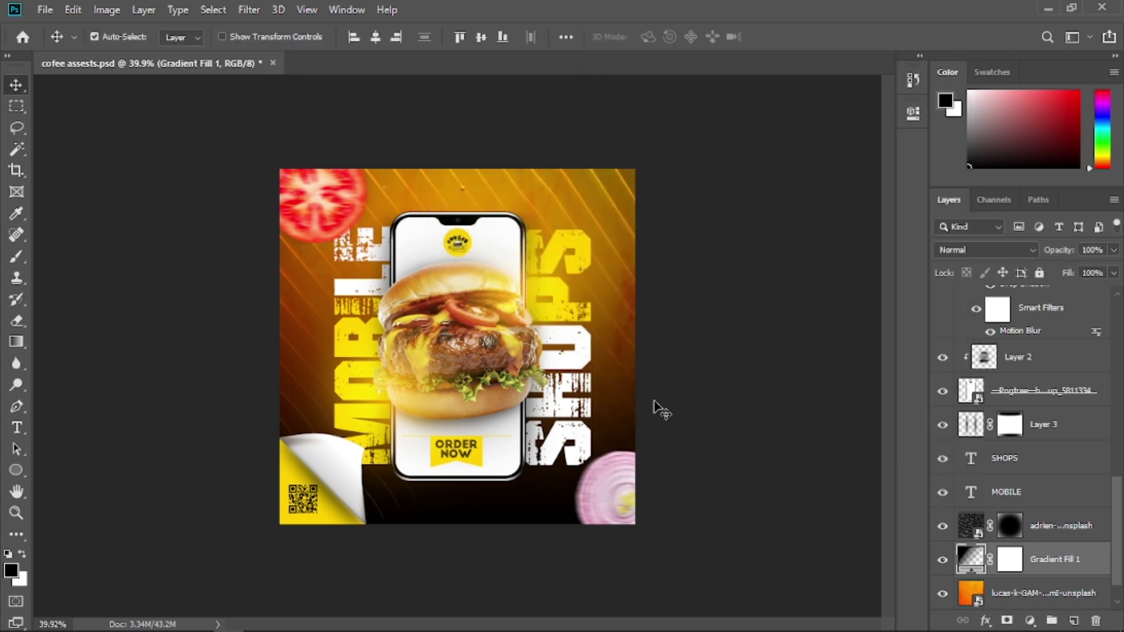
# - Add a paragraph text box below the phone mockup containing the text WW.WEBSITE.COM
pyautogui.click(10, 429)
pyautogui.moveTo(388, 482); pyautogui.dragTo(552, 513)
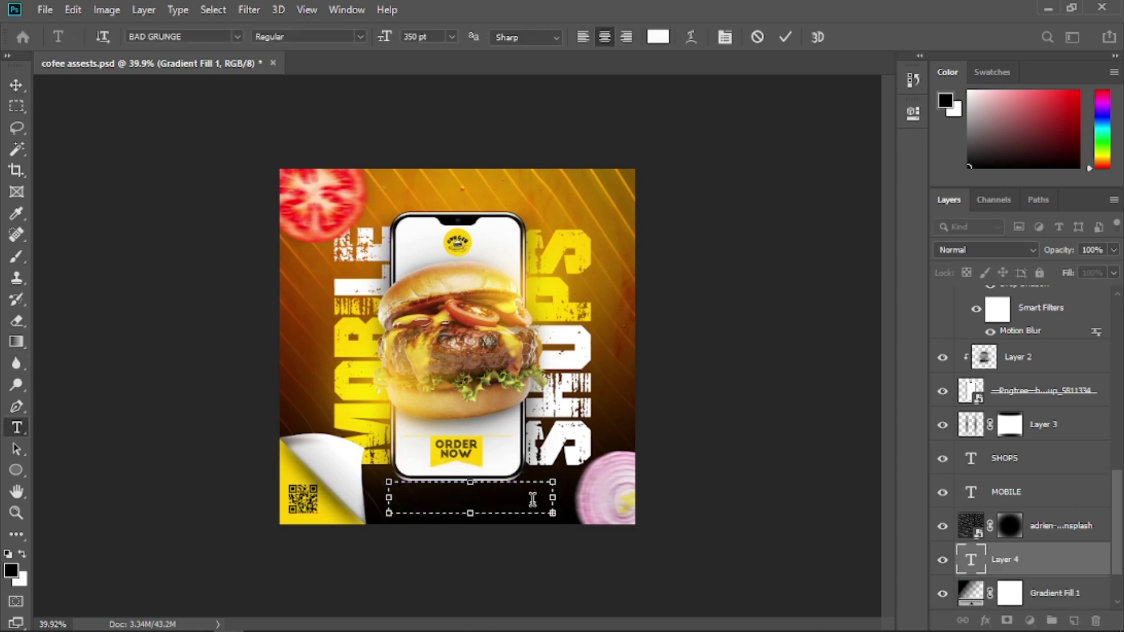
pyautogui.write('W')
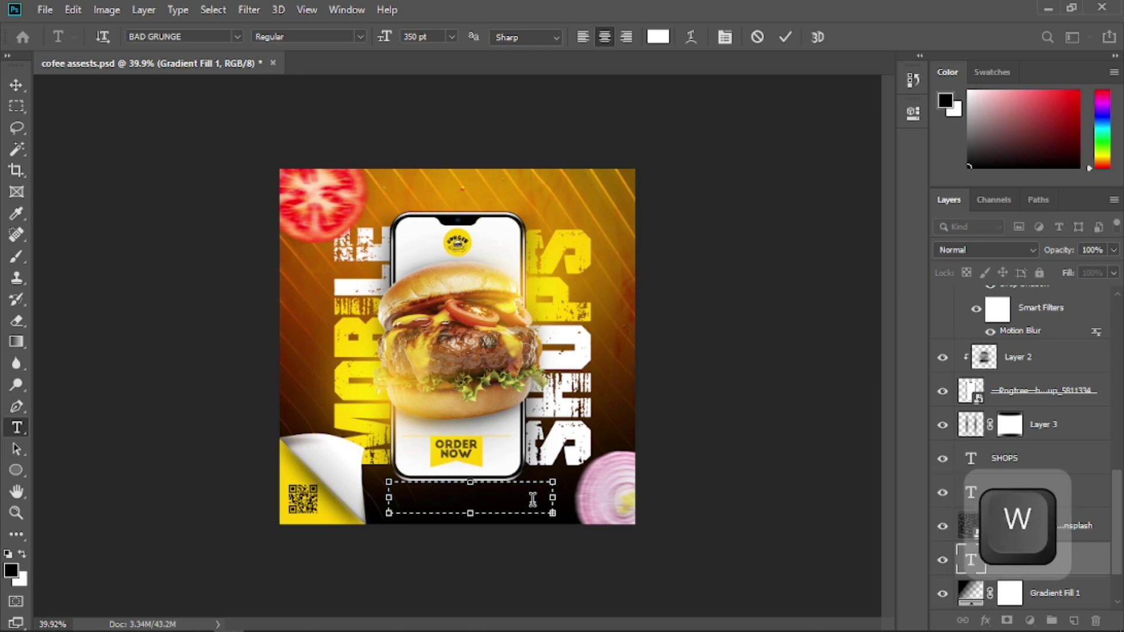
pyautogui.write('B')
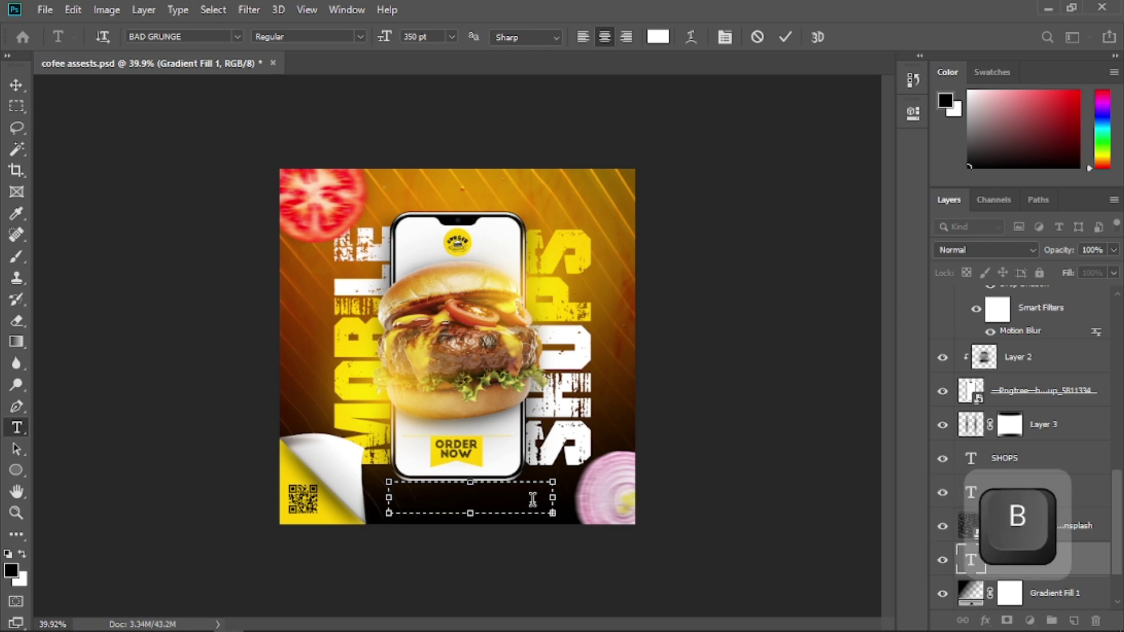
pyautogui.write('C')
# - Set all of the website text to 30 pt Poppins Regular
pyautogui.hotkey('ctrl', 'a')
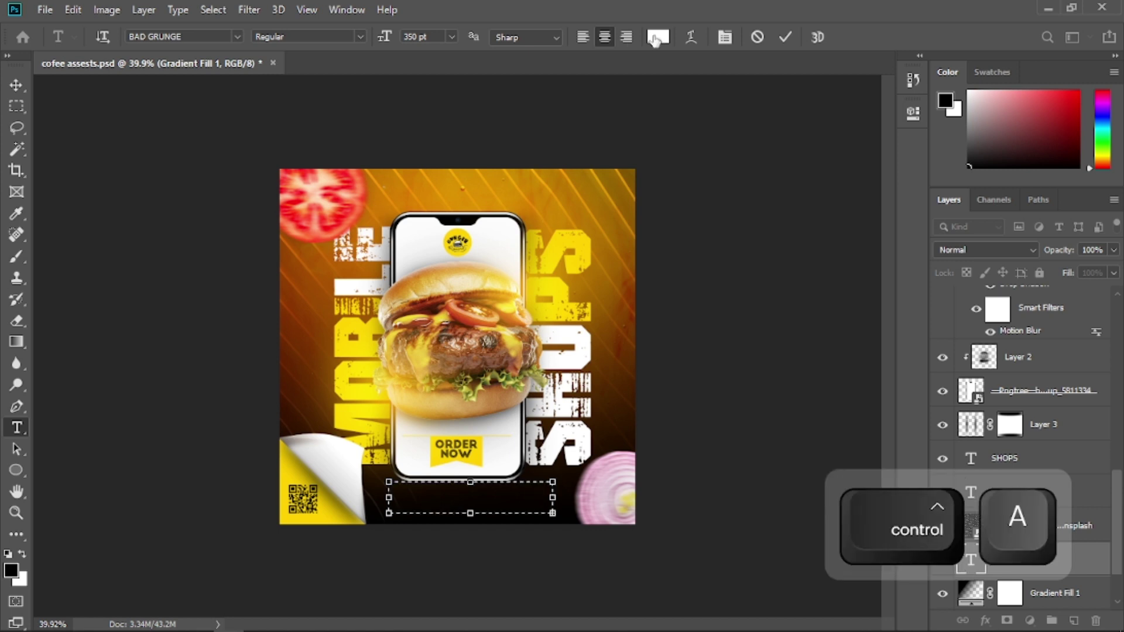
pyautogui.click(452, 39)
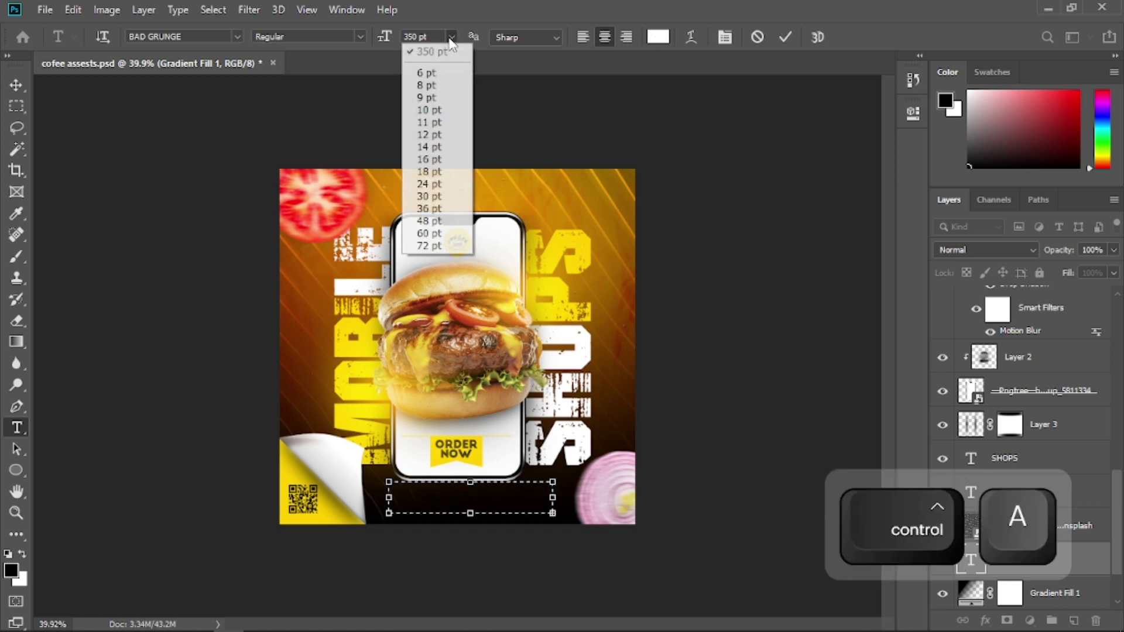
pyautogui.click(443, 198)
pyautogui.click(205, 36)
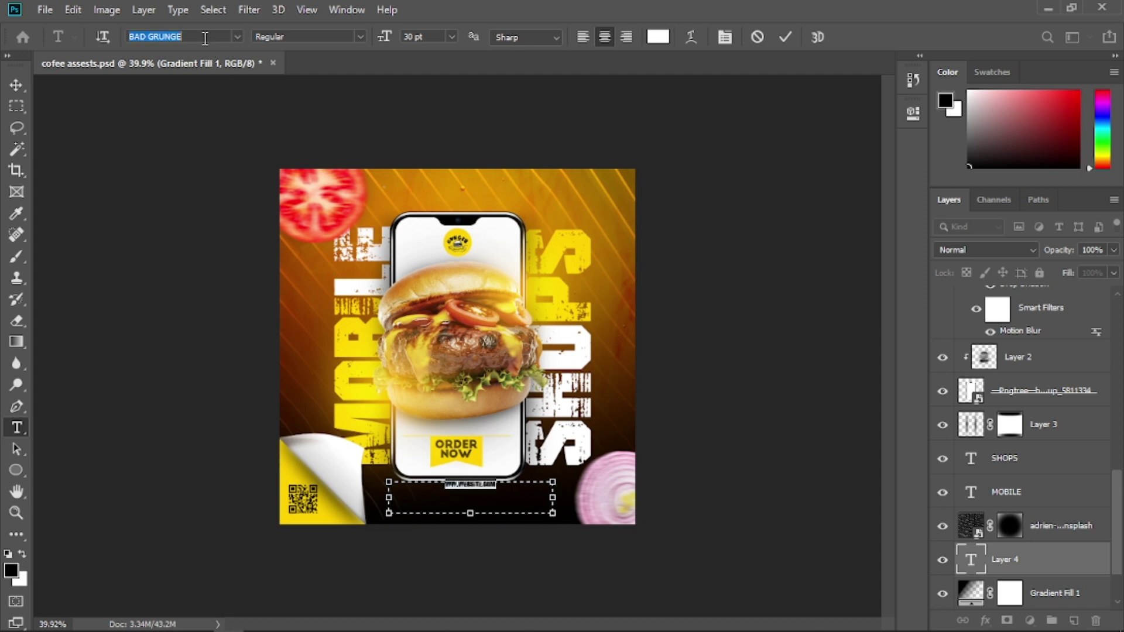
pyautogui.write('POP')
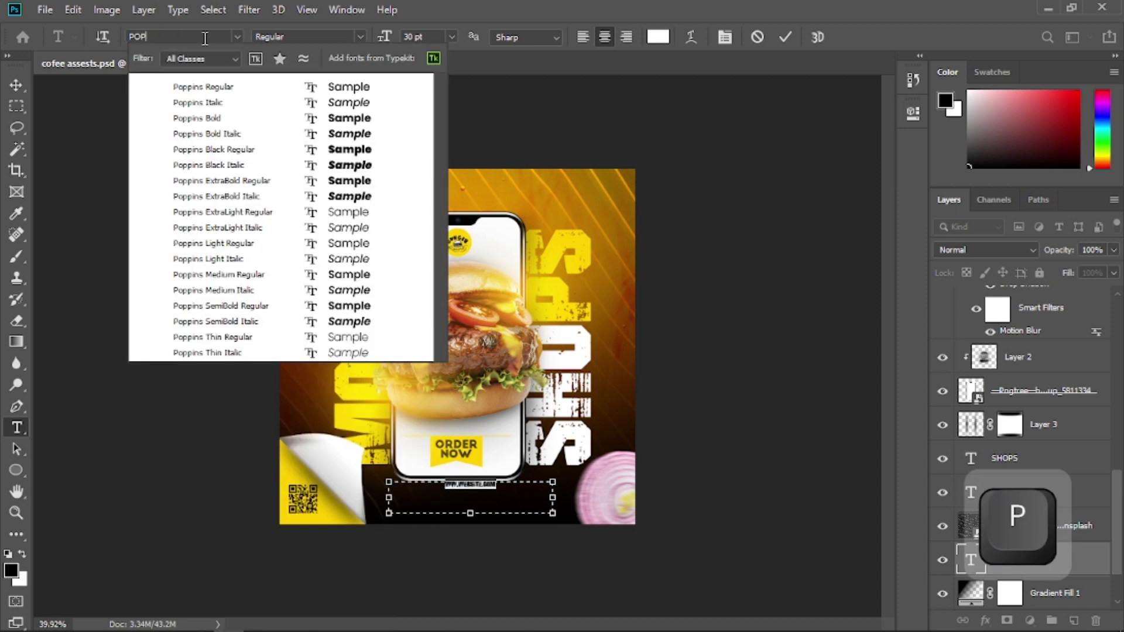
pyautogui.click(208, 87)
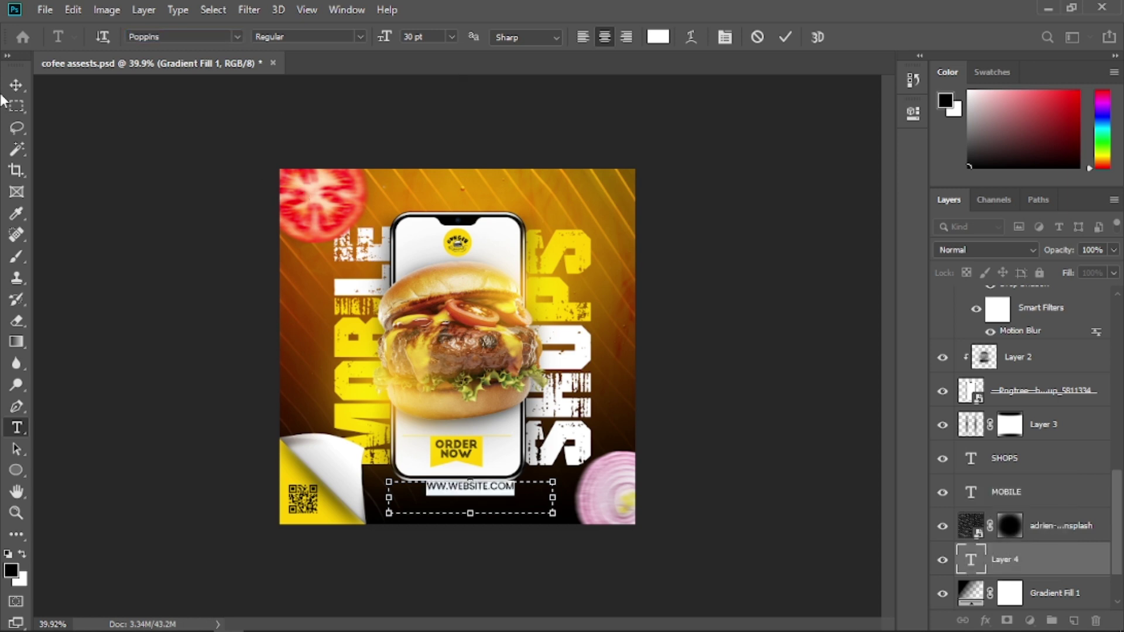
# - Center the website text horizontally on the canvas and move it down about 0.75 in, away from the phone
pyautogui.click(17, 85)
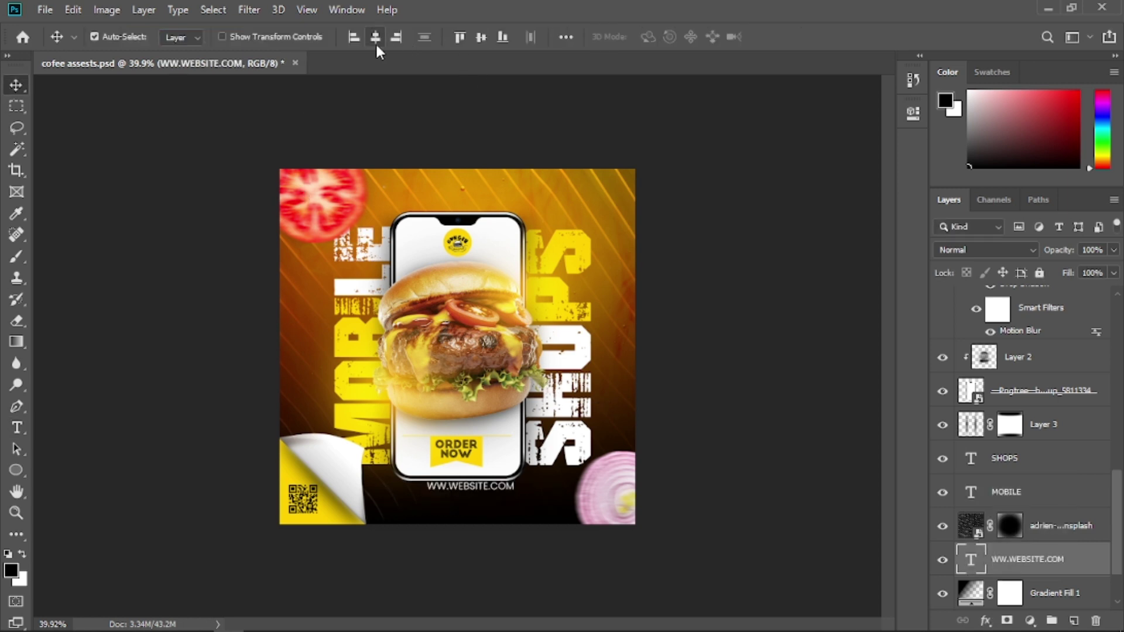
pyautogui.click(376, 42)
pyautogui.moveTo(459, 487); pyautogui.dragTo(459, 504)
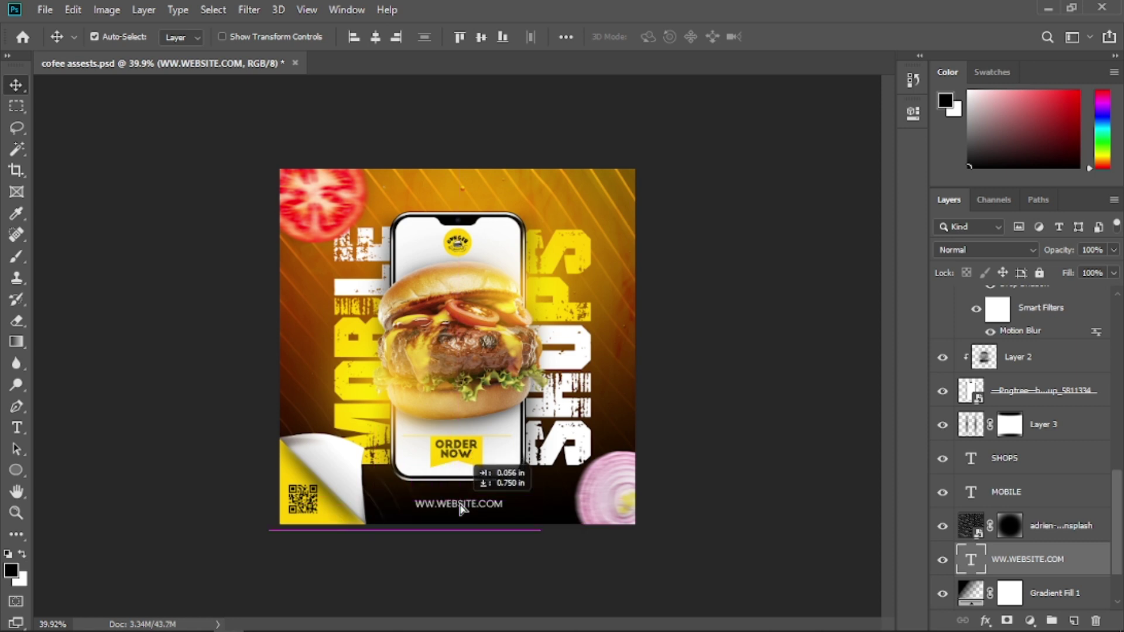
pyautogui.click(18, 427)
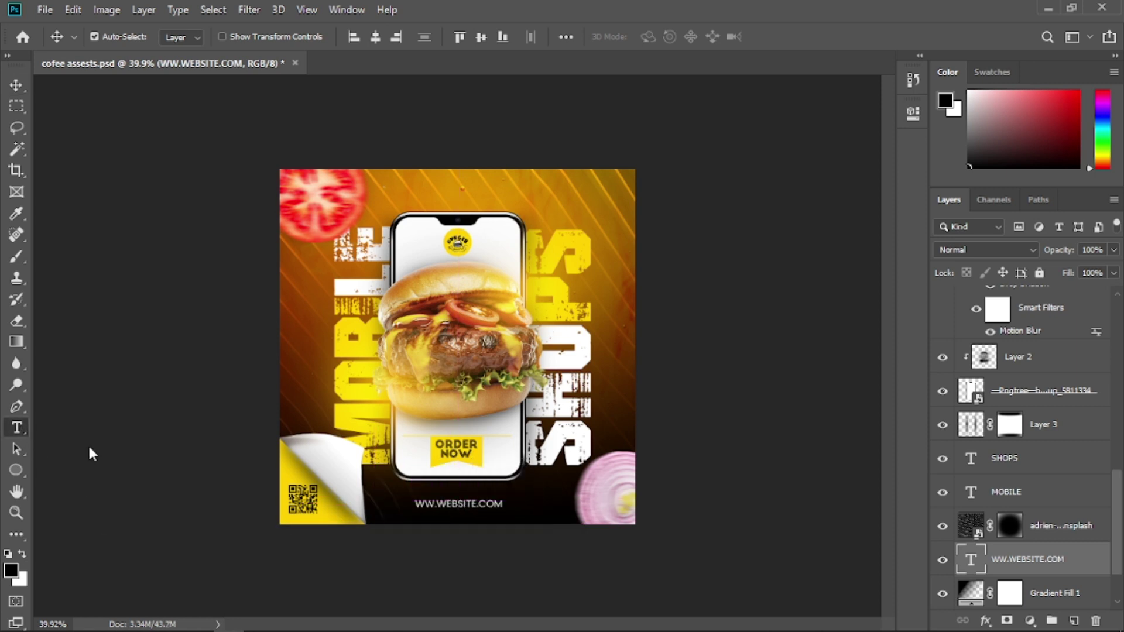
pyautogui.click(416, 503)
pyautogui.write('W')
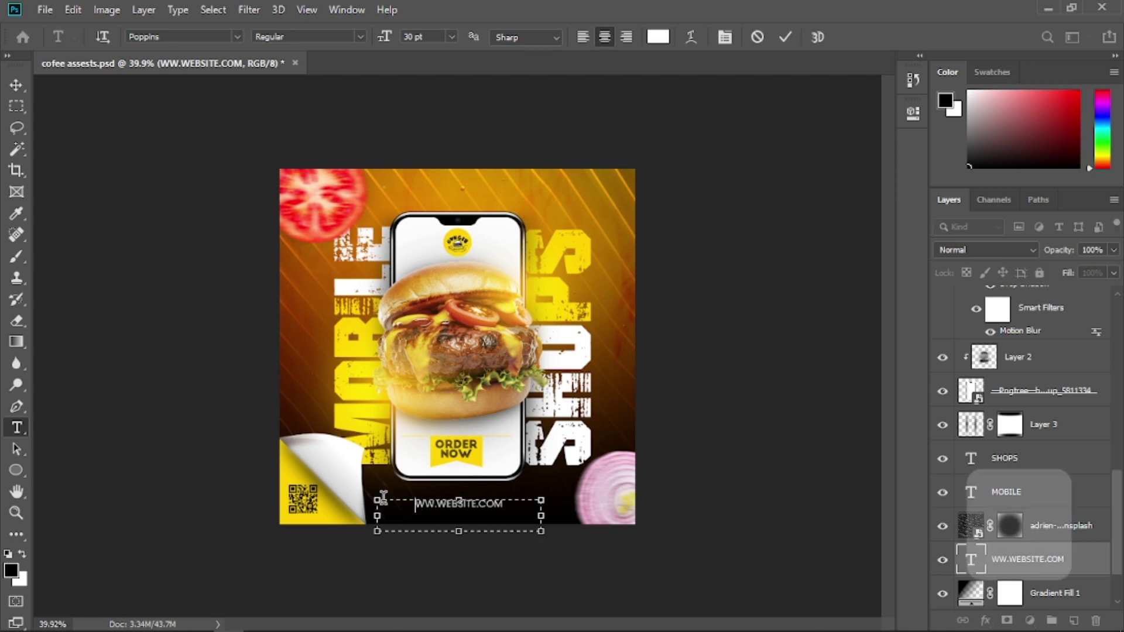
pyautogui.click(14, 86)
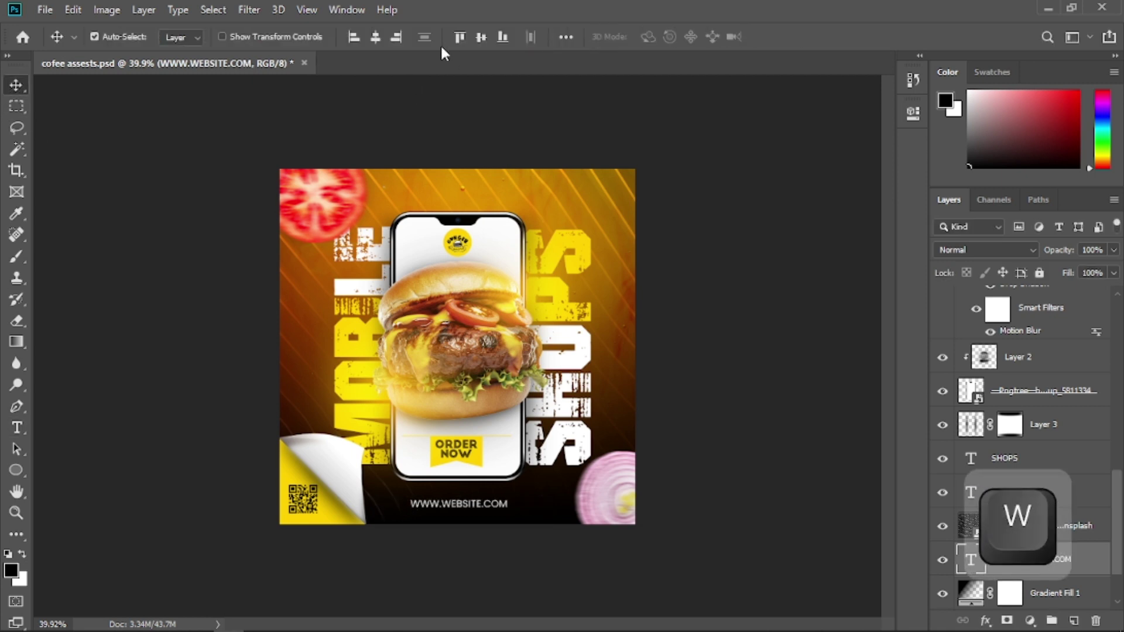
pyautogui.click(377, 40)
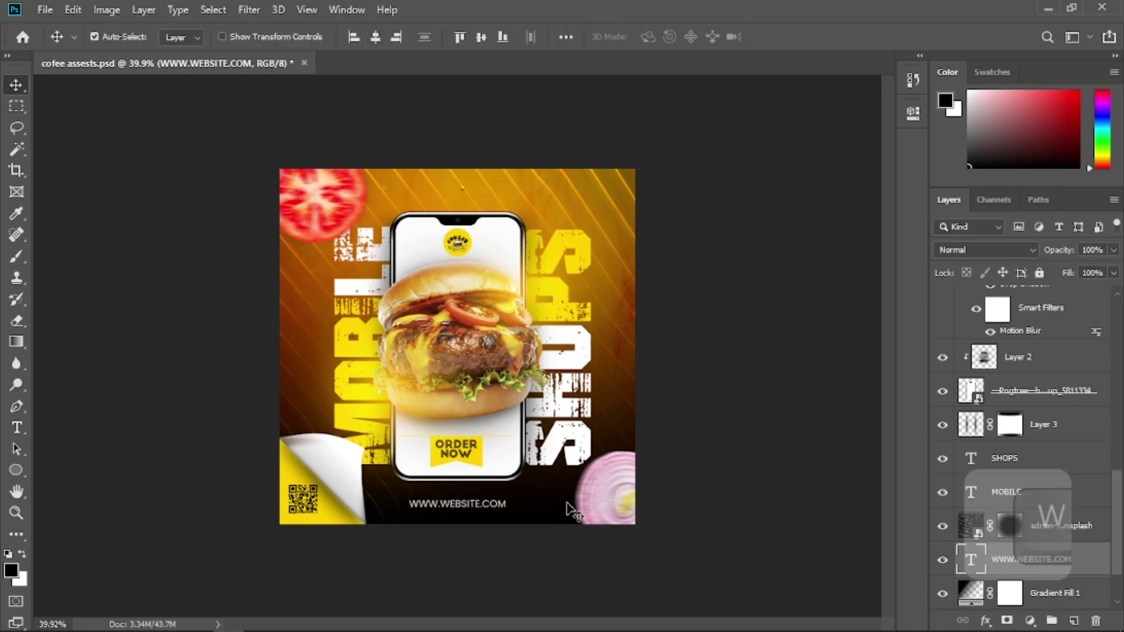